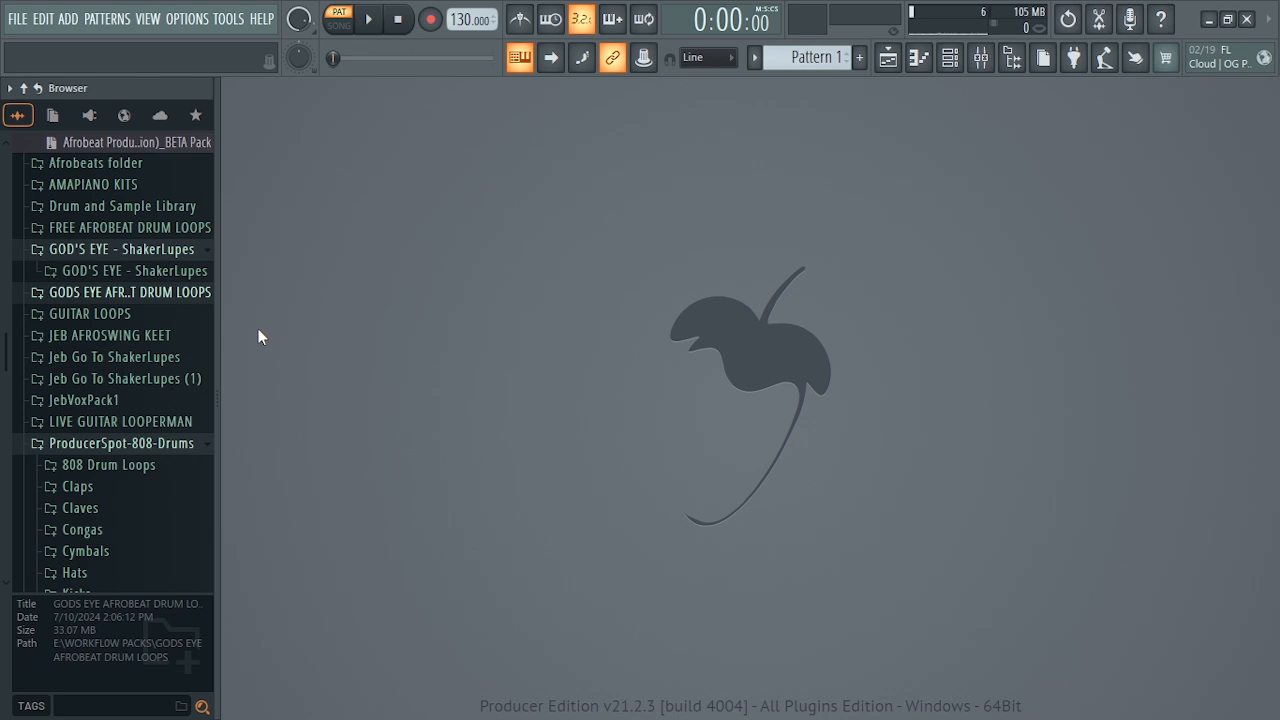
Create a new project from the advanced HipHop-Trap template.
{"action": "left_click", "coordinate": [23, 22]}
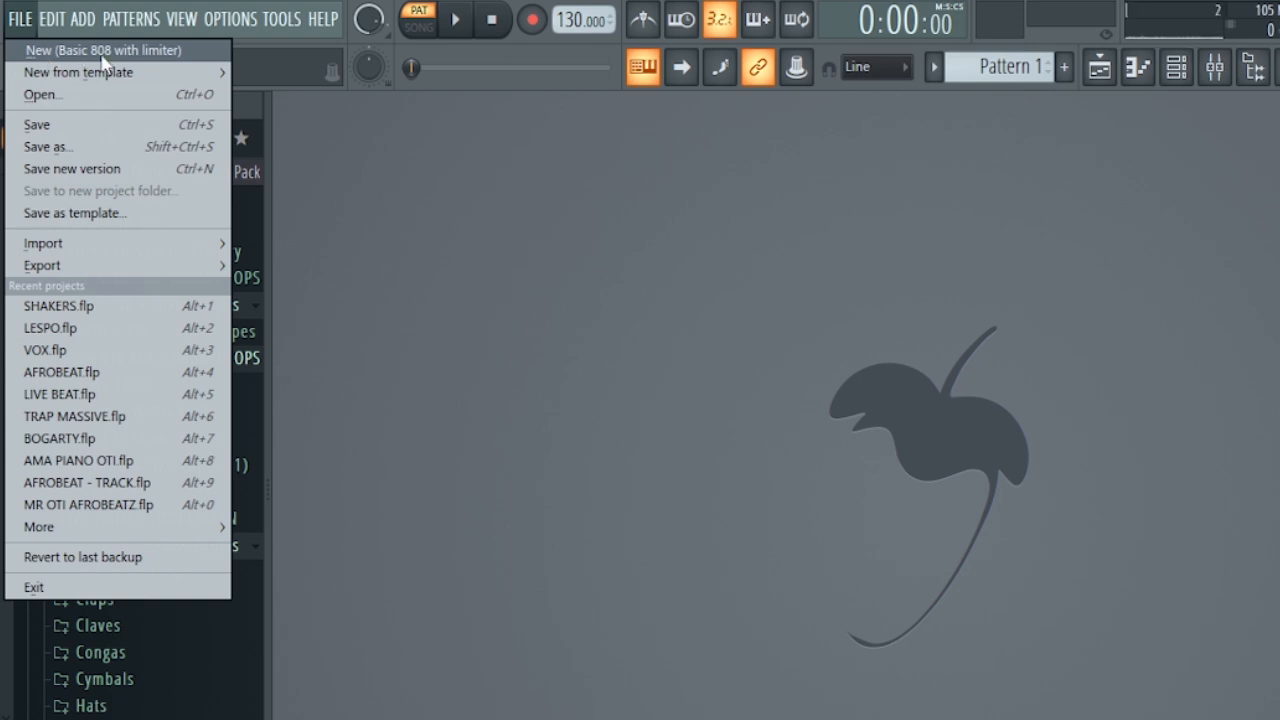
{"action": "mouse_move", "coordinate": [150, 72]}
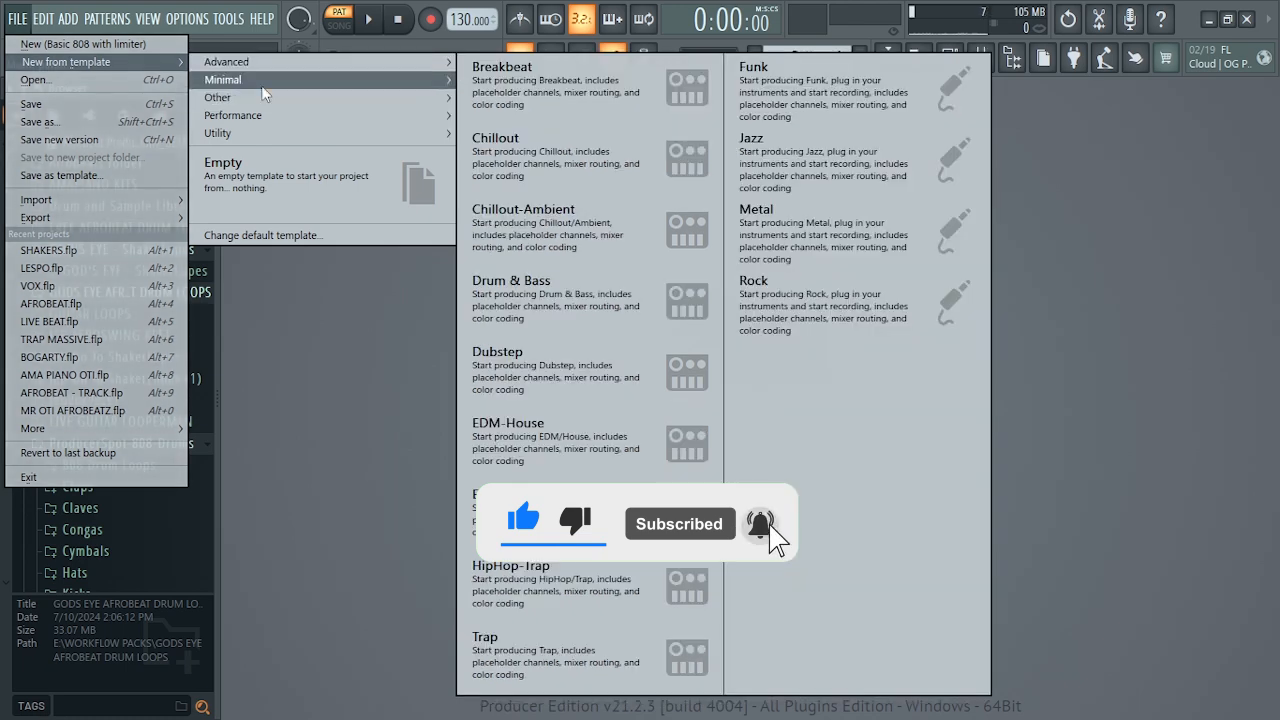
{"action": "mouse_move", "coordinate": [410, 63]}
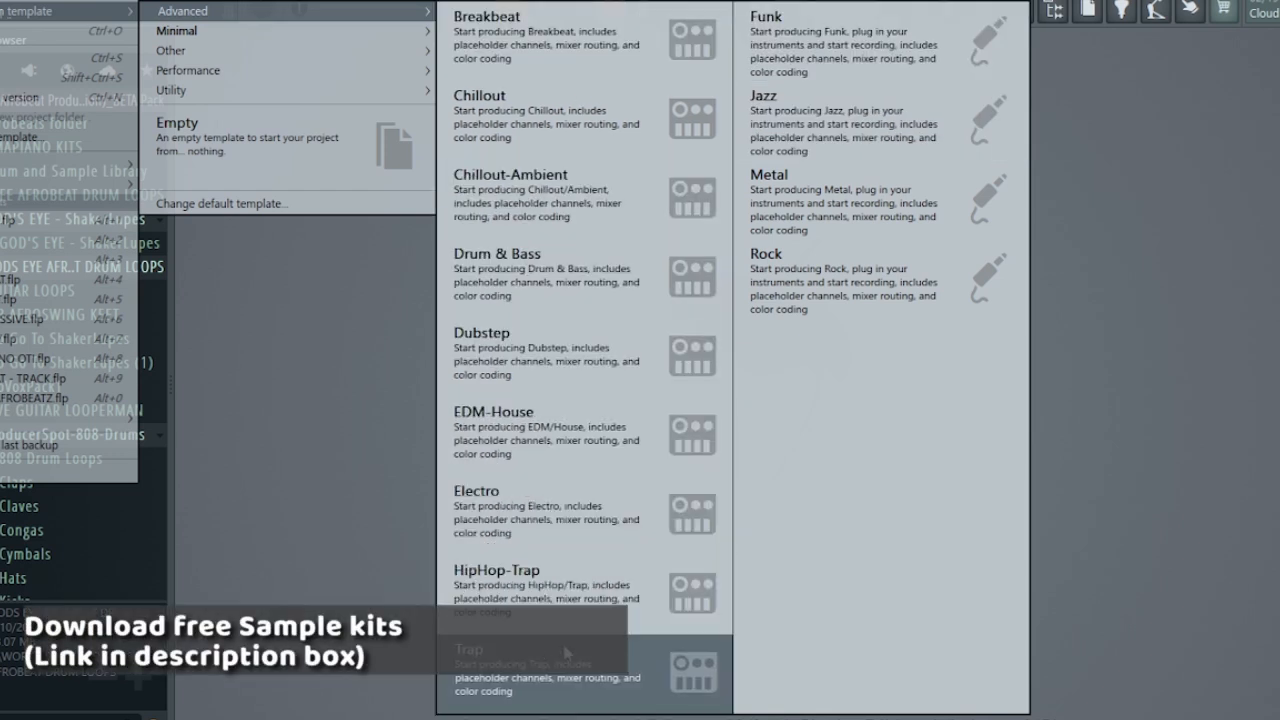
{"action": "left_click", "coordinate": [565, 597]}
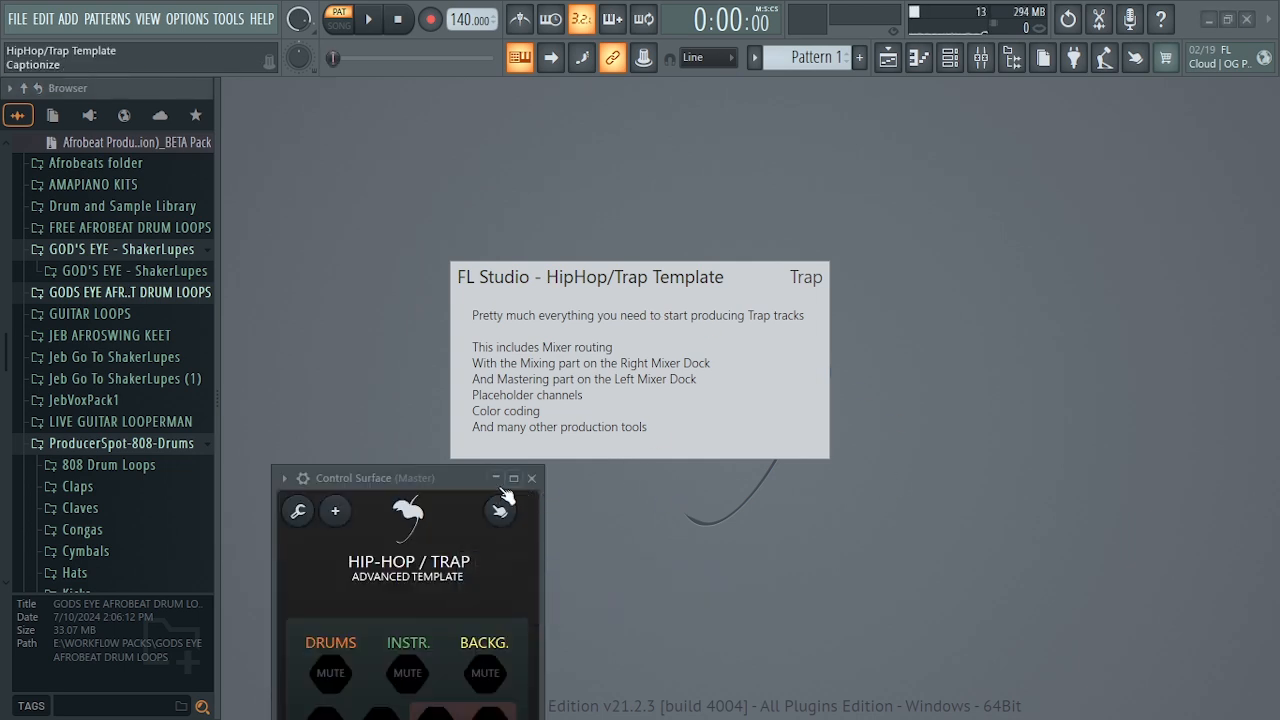
Examine the template's Control Surface and Channel rack windows, moving them apart and closing both.
{"action": "left_click_drag", "start_coordinate": [440, 477], "coordinate": [538, 236]}
{"action": "left_click", "coordinate": [957, 62]}
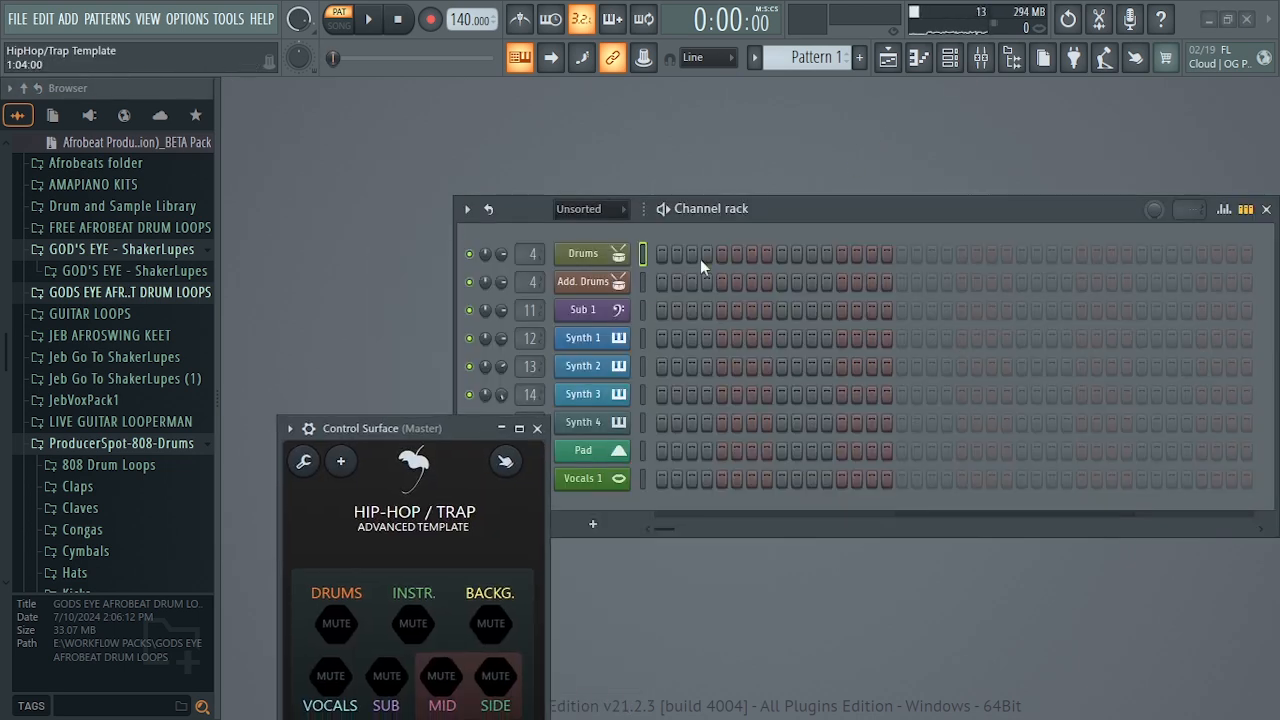
{"action": "left_click_drag", "start_coordinate": [768, 208], "coordinate": [600, 156]}
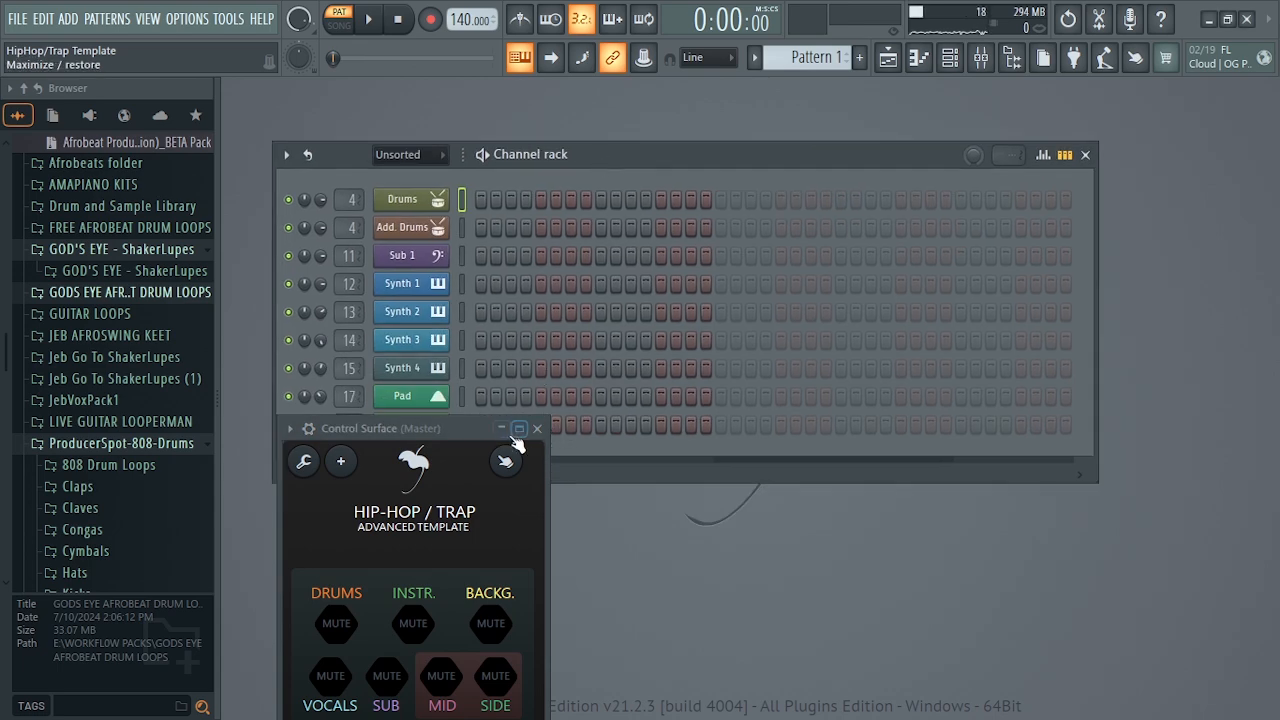
{"action": "left_click_drag", "start_coordinate": [466, 430], "coordinate": [1057, 227]}
{"action": "left_click", "coordinate": [1133, 224]}
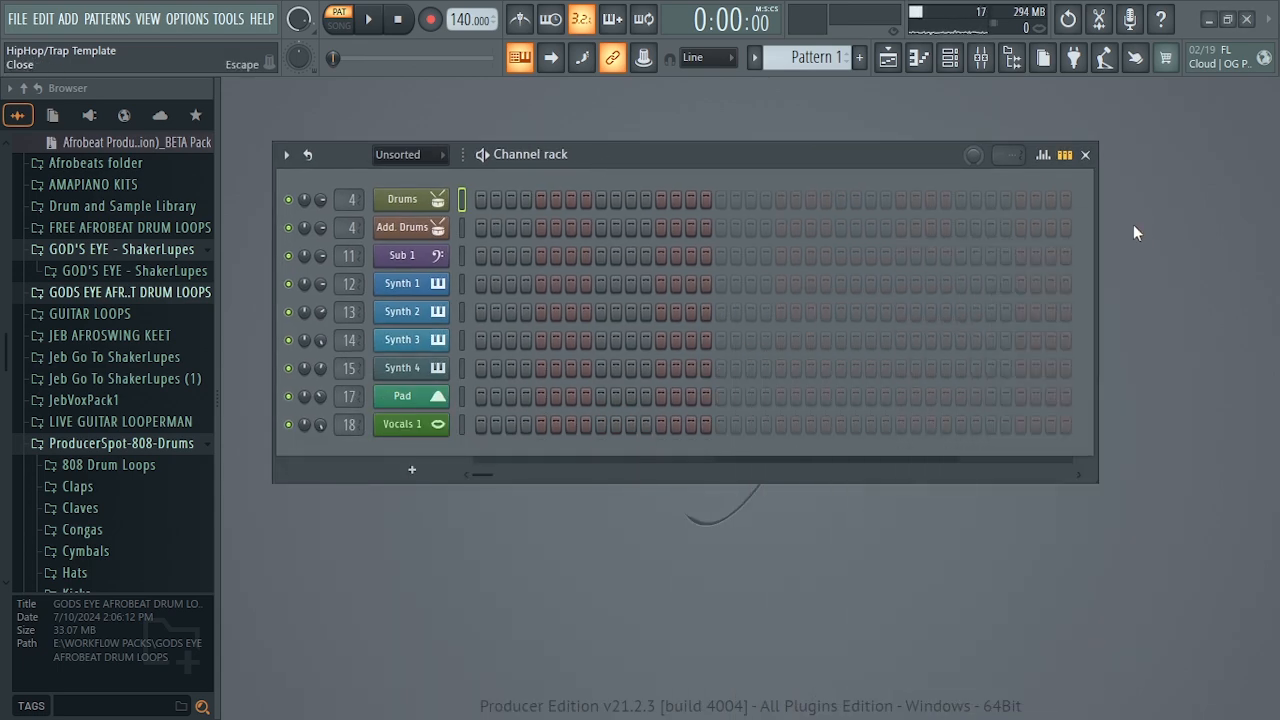
{"action": "left_click", "coordinate": [1085, 155]}
Start a new project from the Empty template without saving changes to untitled.flp, and turn on the metronome.
{"action": "left_click", "coordinate": [17, 19]}
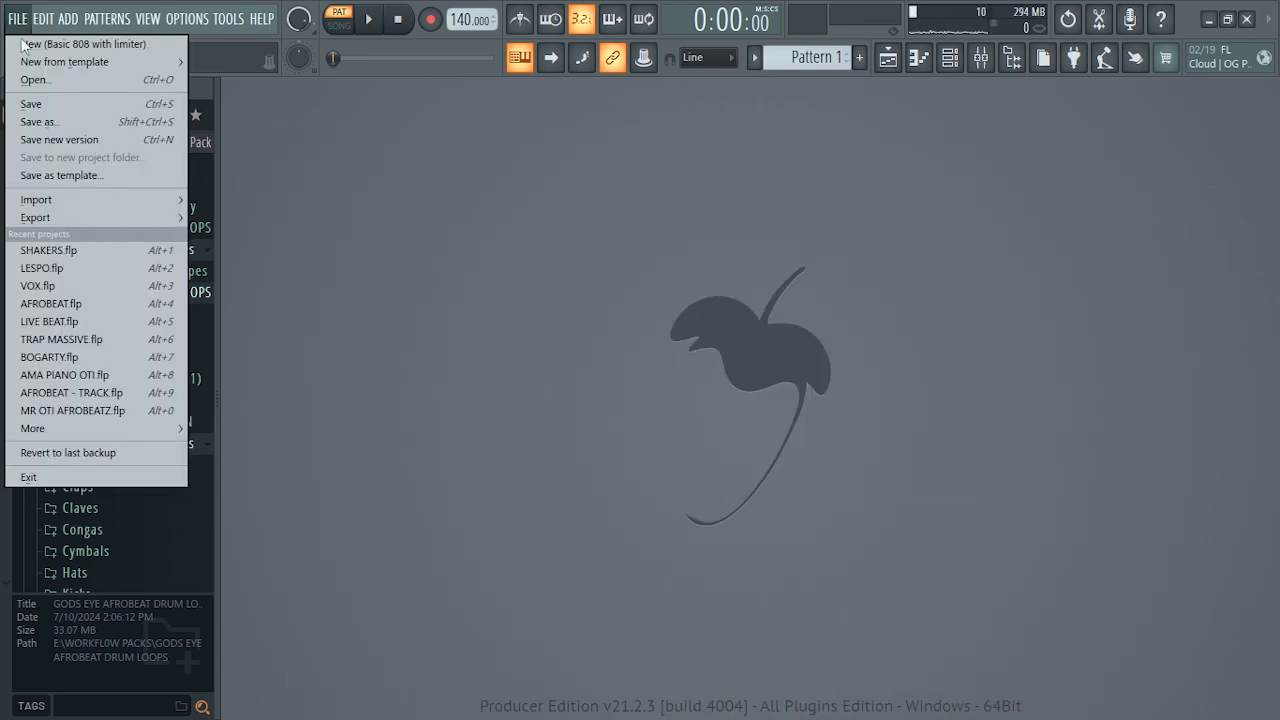
{"action": "mouse_move", "coordinate": [28, 62]}
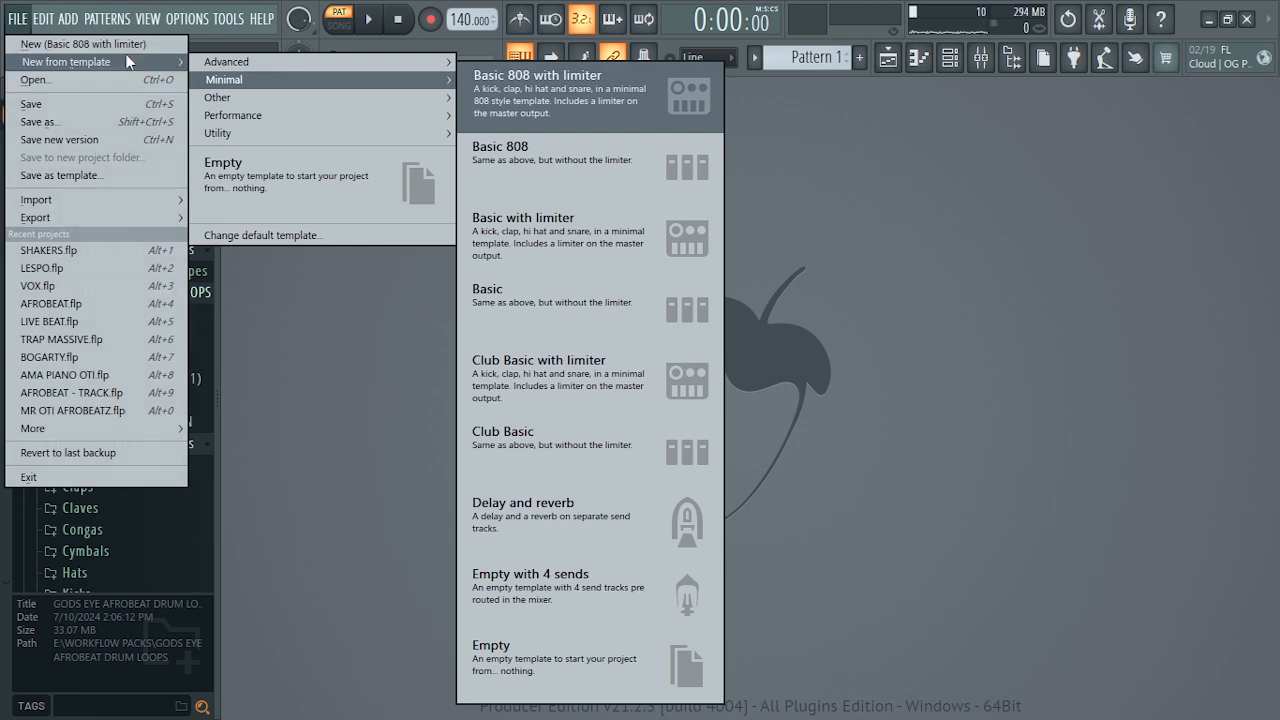
{"action": "mouse_move", "coordinate": [158, 60]}
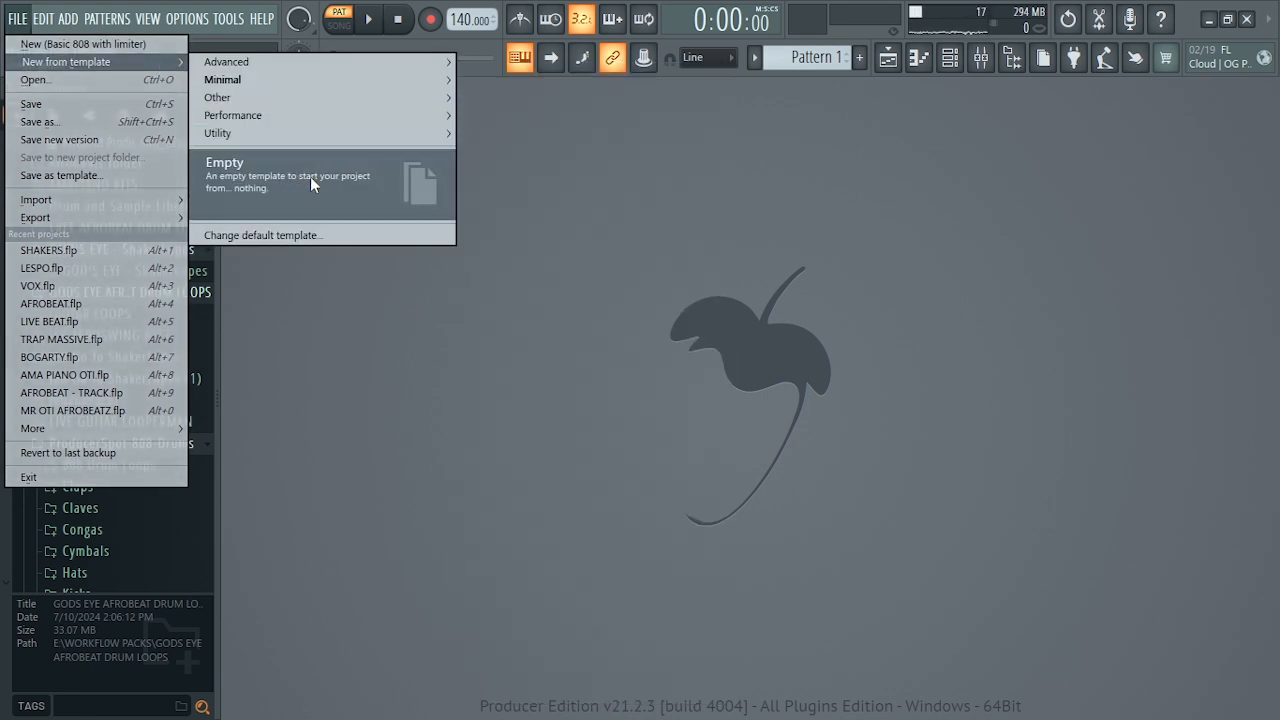
{"action": "left_click", "coordinate": [304, 178]}
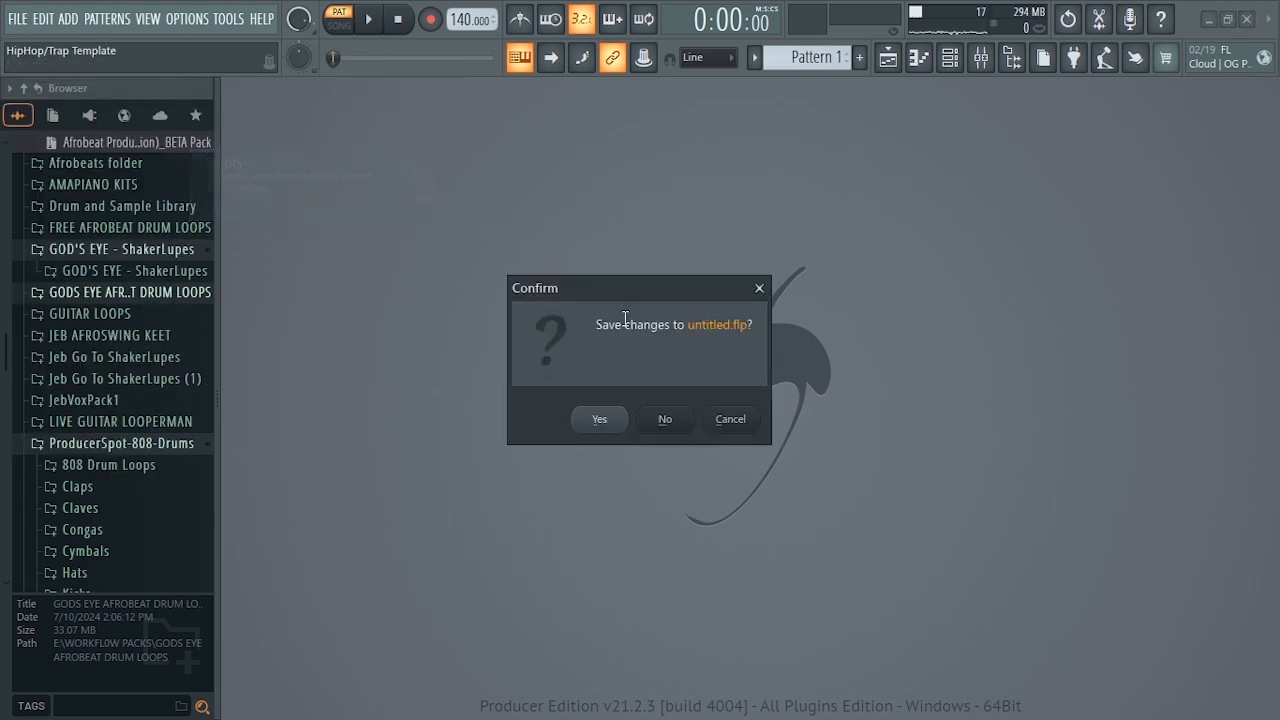
{"action": "left_click", "coordinate": [663, 421]}
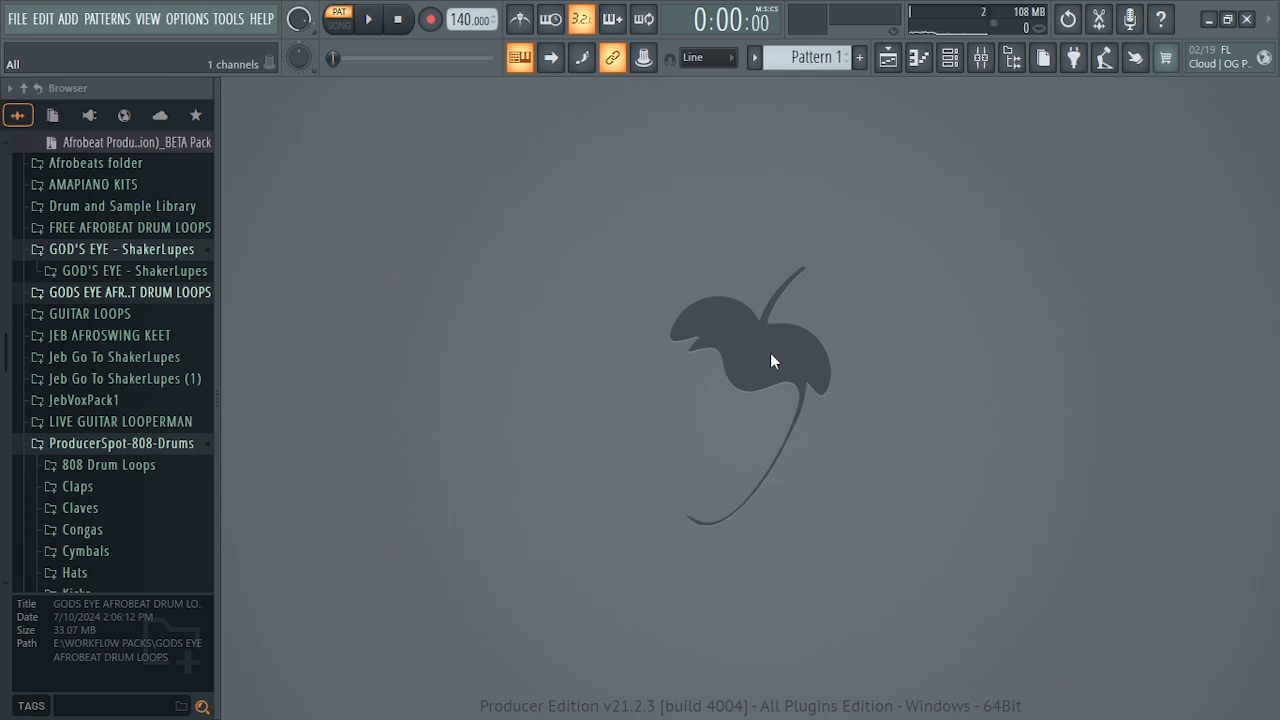
{"action": "key", "text": "ctrl+m"}
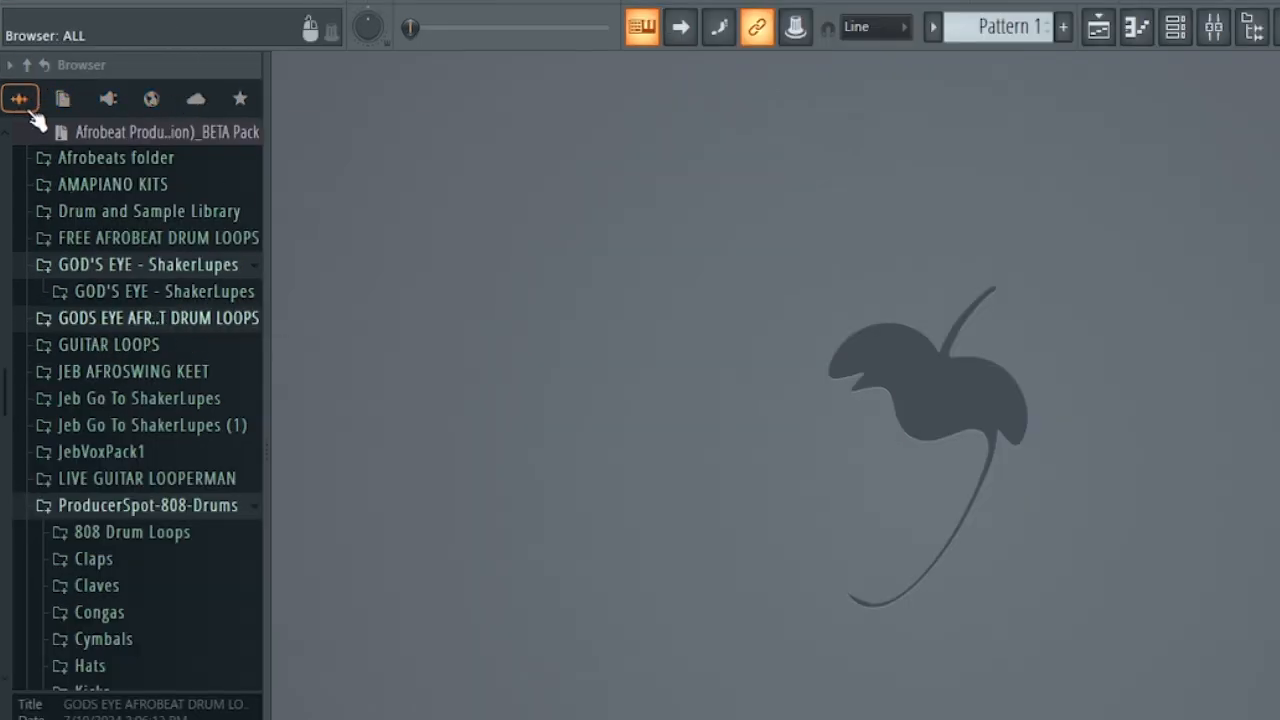
Look through the sample library's folders, including the WORKFLOW PACKS kits and the stock content.
{"action": "scroll", "coordinate": [78, 310], "scroll_direction": "down", "scroll_amount": 3}
{"action": "scroll", "coordinate": [77, 260], "scroll_direction": "up", "scroll_amount": 10}
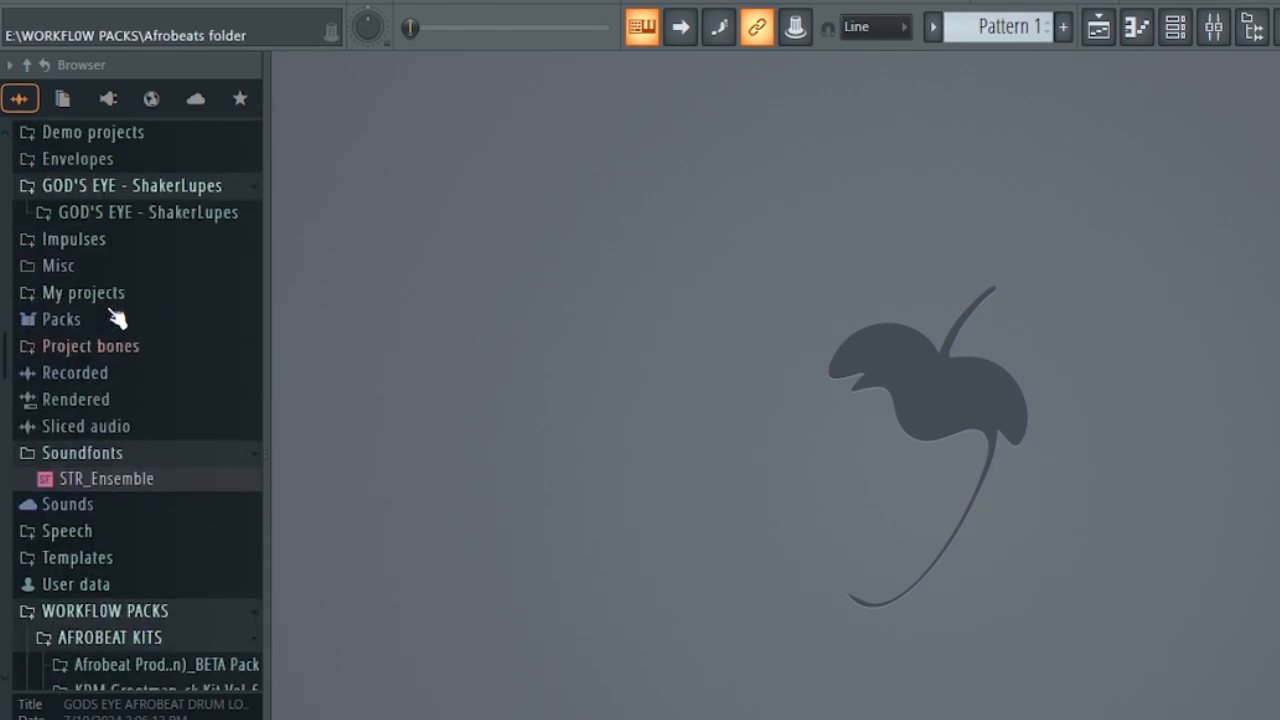
{"action": "scroll", "coordinate": [117, 318], "scroll_direction": "up", "scroll_amount": 15}
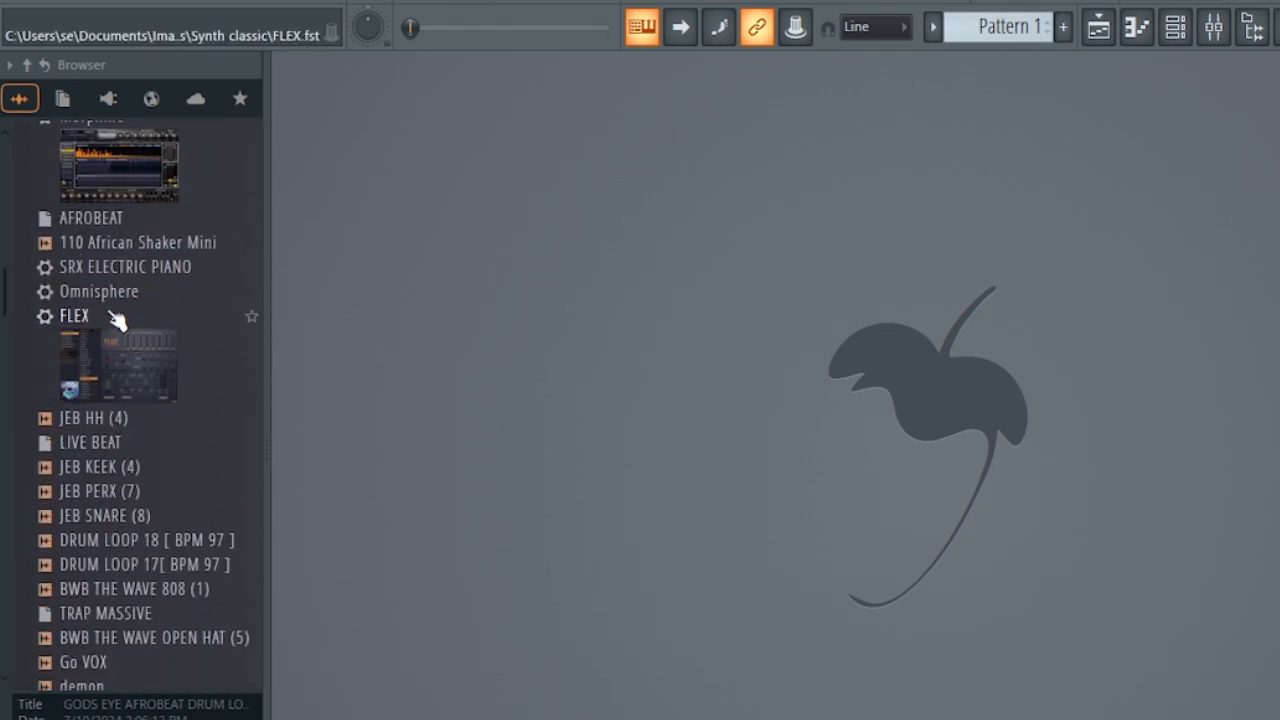
{"action": "scroll", "coordinate": [115, 318], "scroll_direction": "up", "scroll_amount": 10}
{"action": "scroll", "coordinate": [110, 312], "scroll_direction": "down", "scroll_amount": 7}
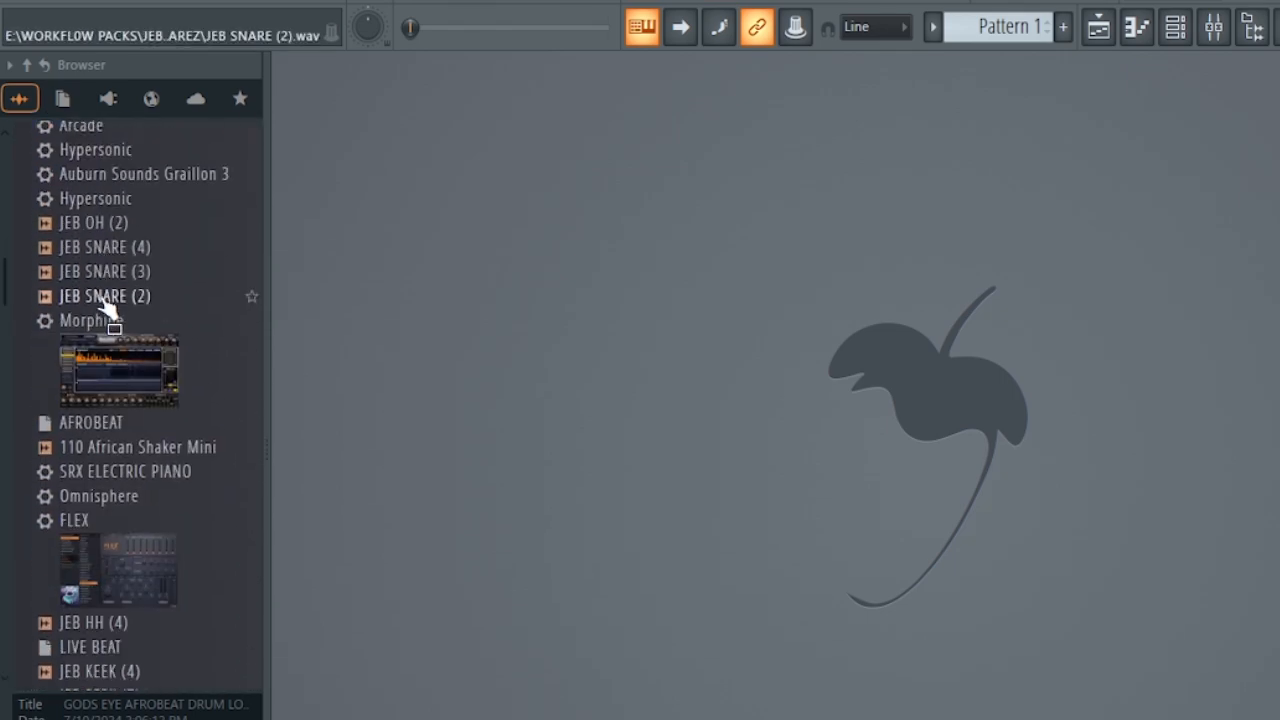
{"action": "scroll", "coordinate": [108, 310], "scroll_direction": "down", "scroll_amount": 20}
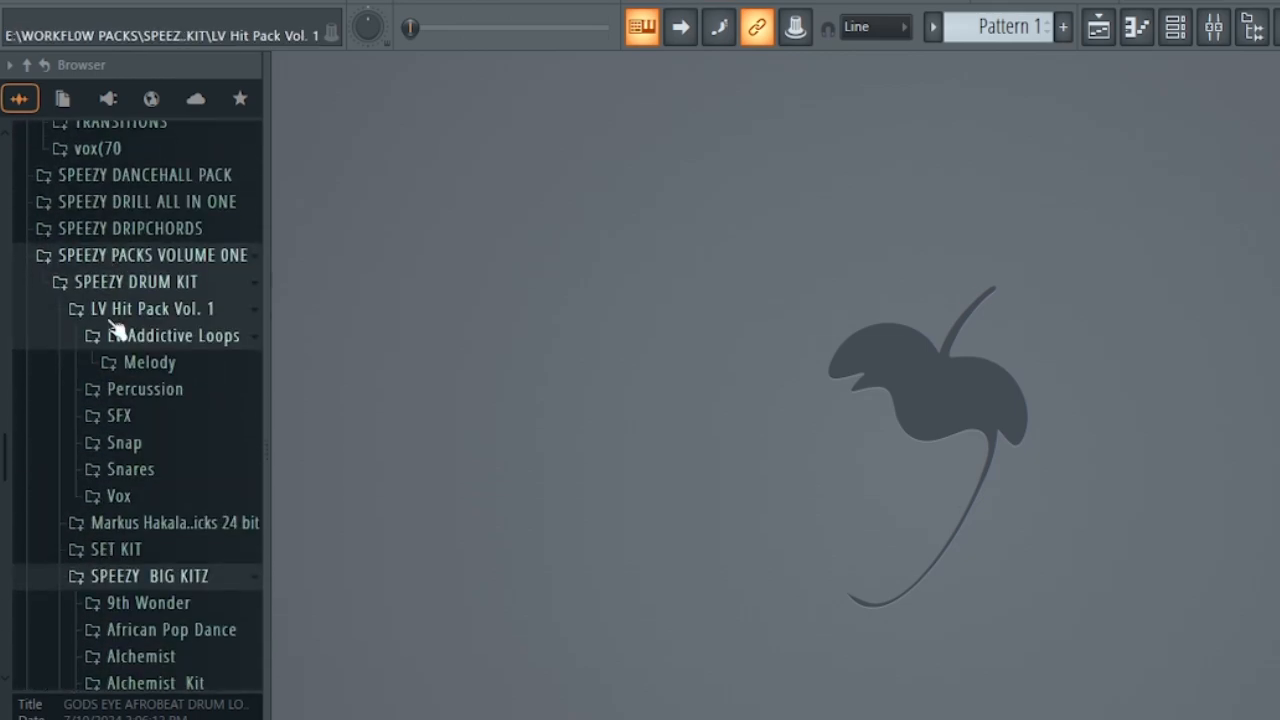
{"action": "scroll", "coordinate": [117, 330], "scroll_direction": "down", "scroll_amount": 20}
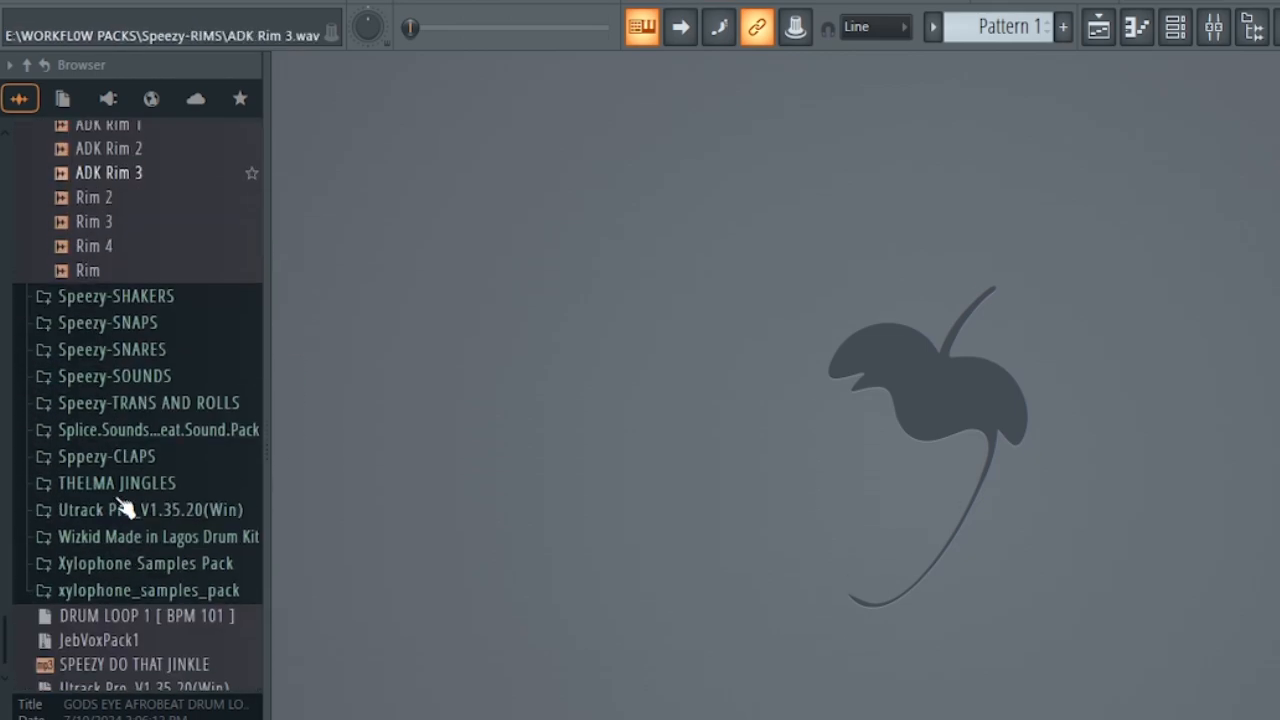
{"action": "scroll", "coordinate": [123, 500], "scroll_direction": "up", "scroll_amount": 15}
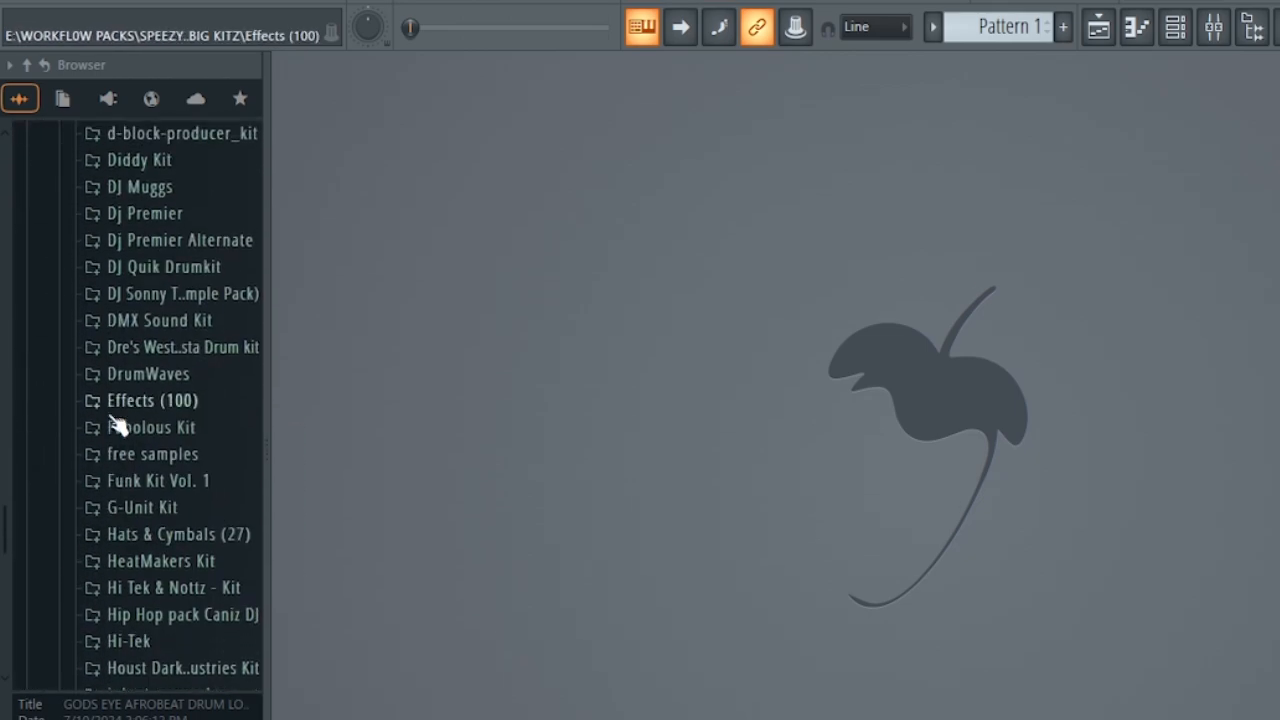
{"action": "scroll", "coordinate": [117, 425], "scroll_direction": "up", "scroll_amount": 20}
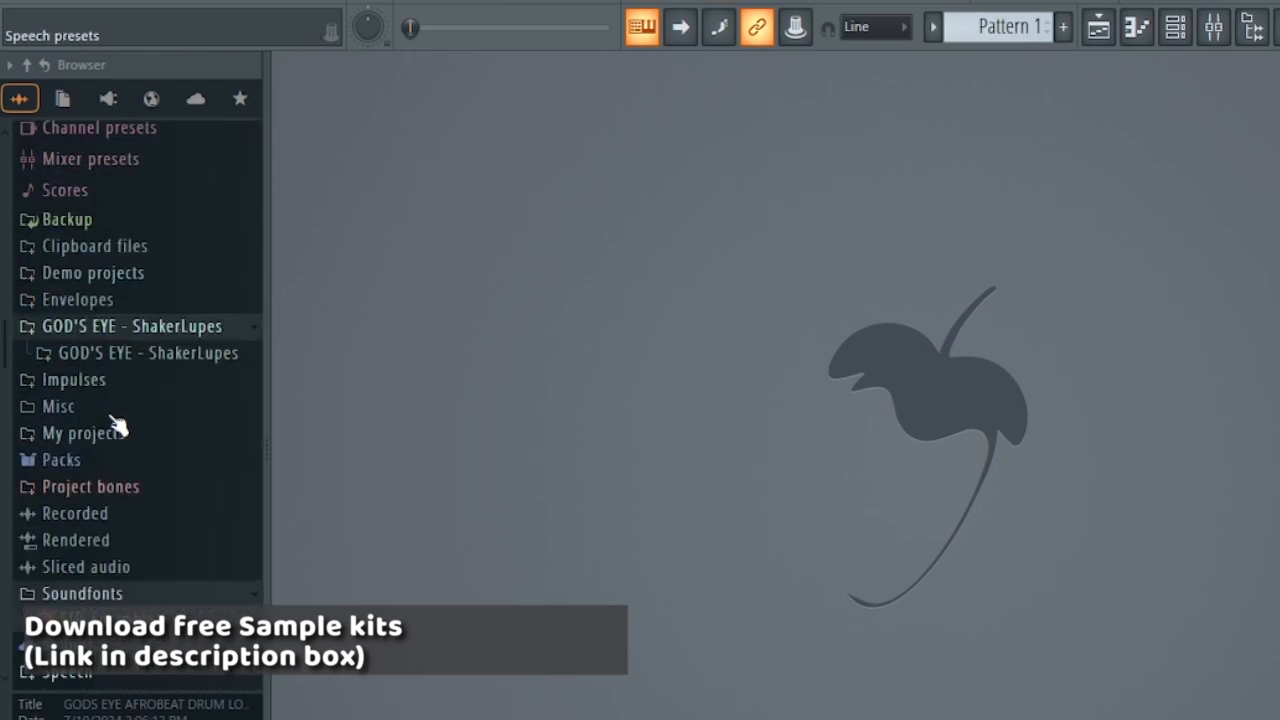
{"action": "scroll", "coordinate": [117, 425], "scroll_direction": "up", "scroll_amount": 3}
{"action": "scroll", "coordinate": [120, 423], "scroll_direction": "down", "scroll_amount": 8}
{"action": "scroll", "coordinate": [117, 425], "scroll_direction": "up", "scroll_amount": 4}
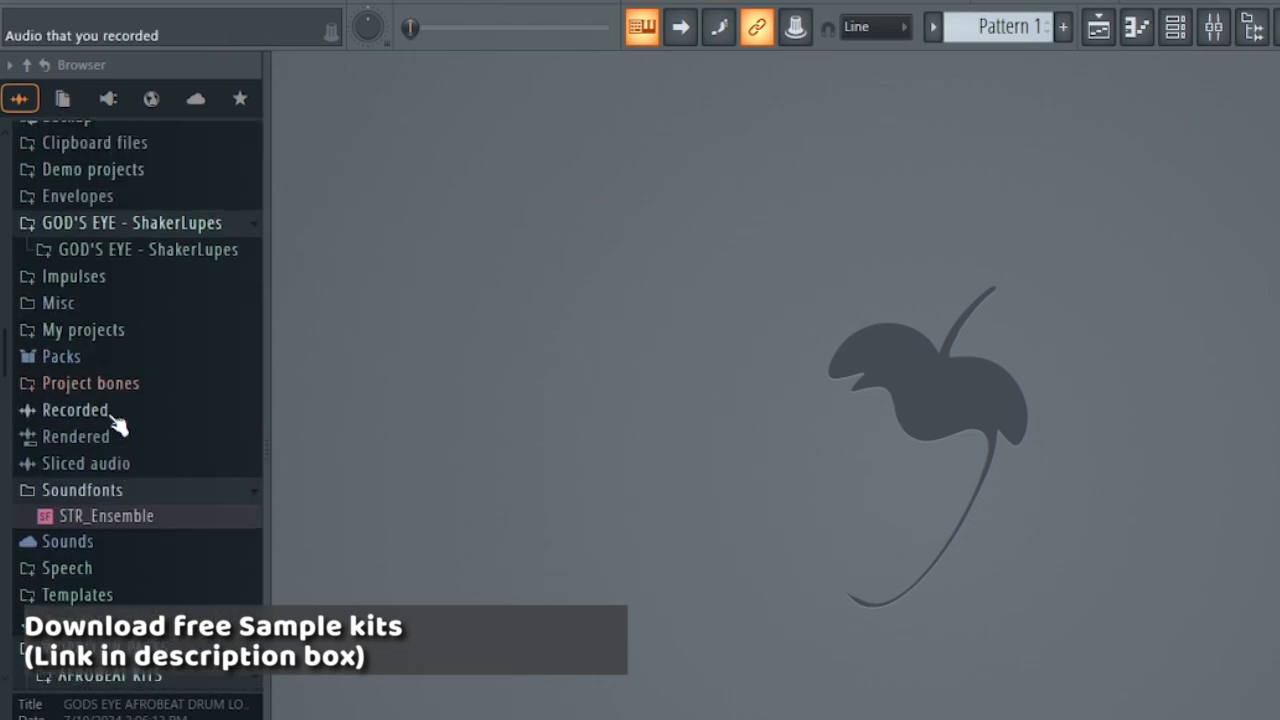
Expand the Cymbals folder of the stock Drums pack, audition samples including Grv Crash 01, and collapse it again.
{"action": "left_click", "coordinate": [63, 357]}
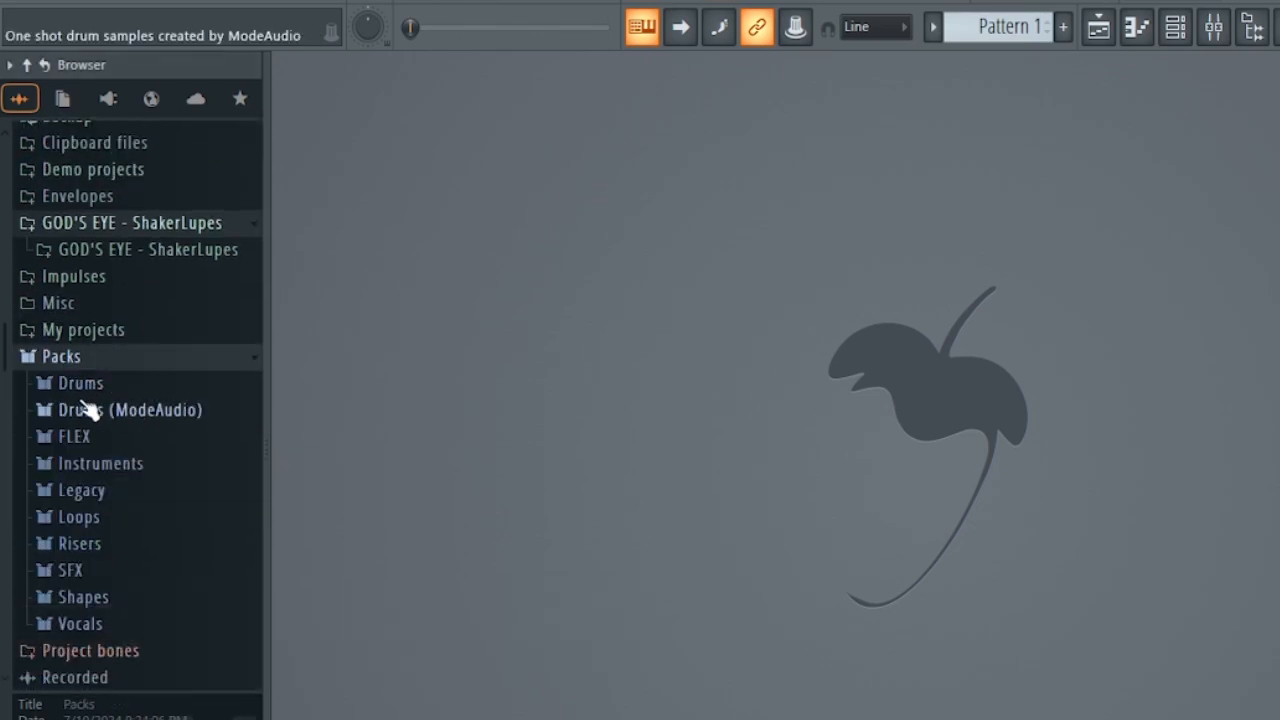
{"action": "left_click", "coordinate": [68, 385]}
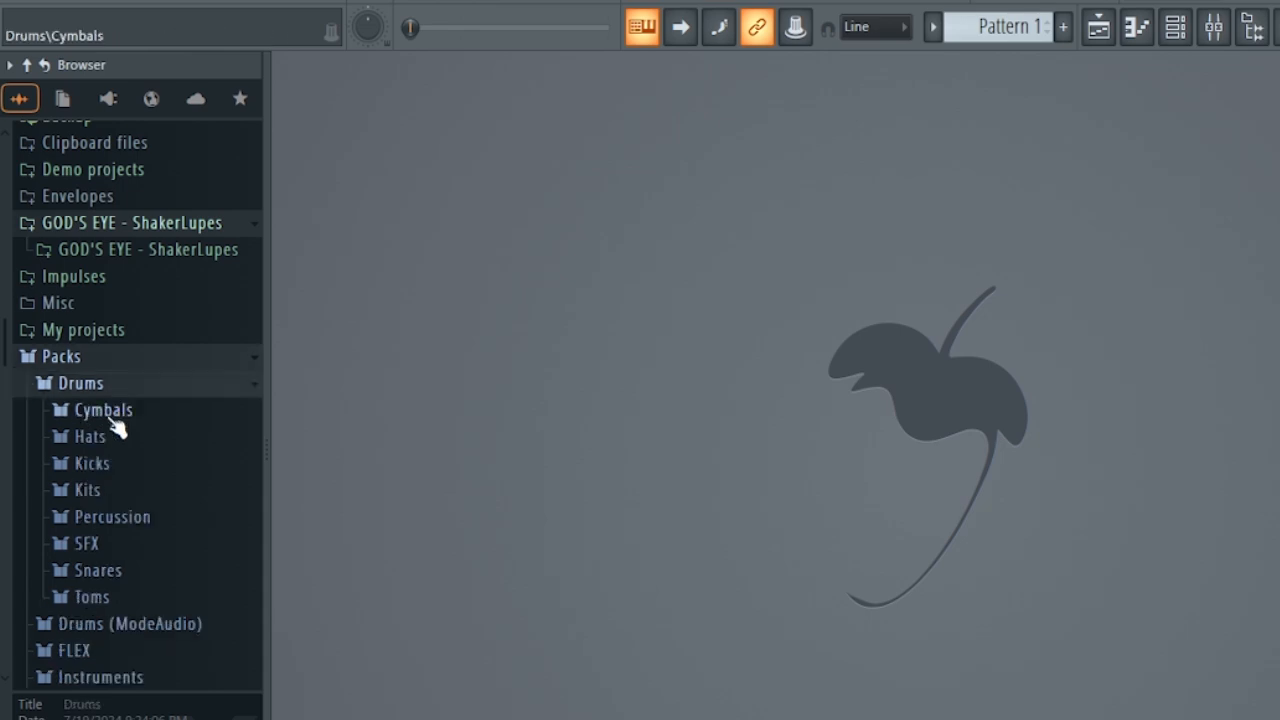
{"action": "left_click", "coordinate": [108, 418]}
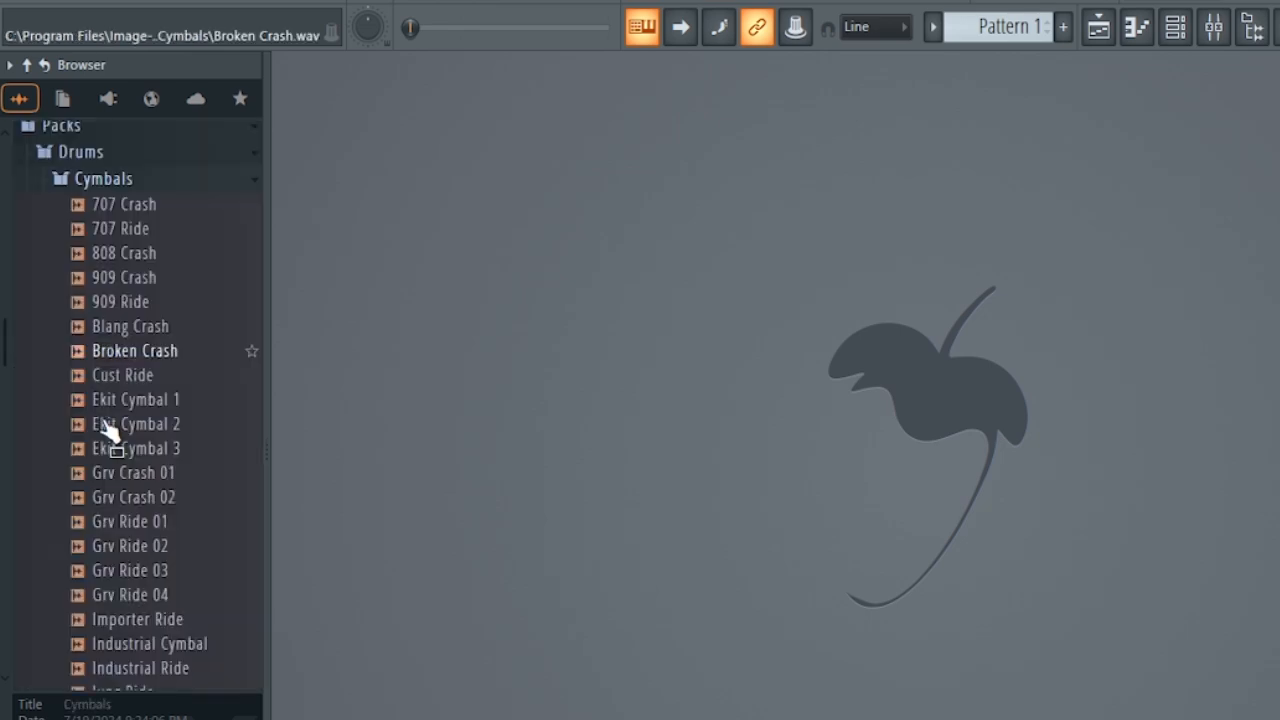
{"action": "left_click", "coordinate": [110, 354]}
{"action": "left_click", "coordinate": [137, 428]}
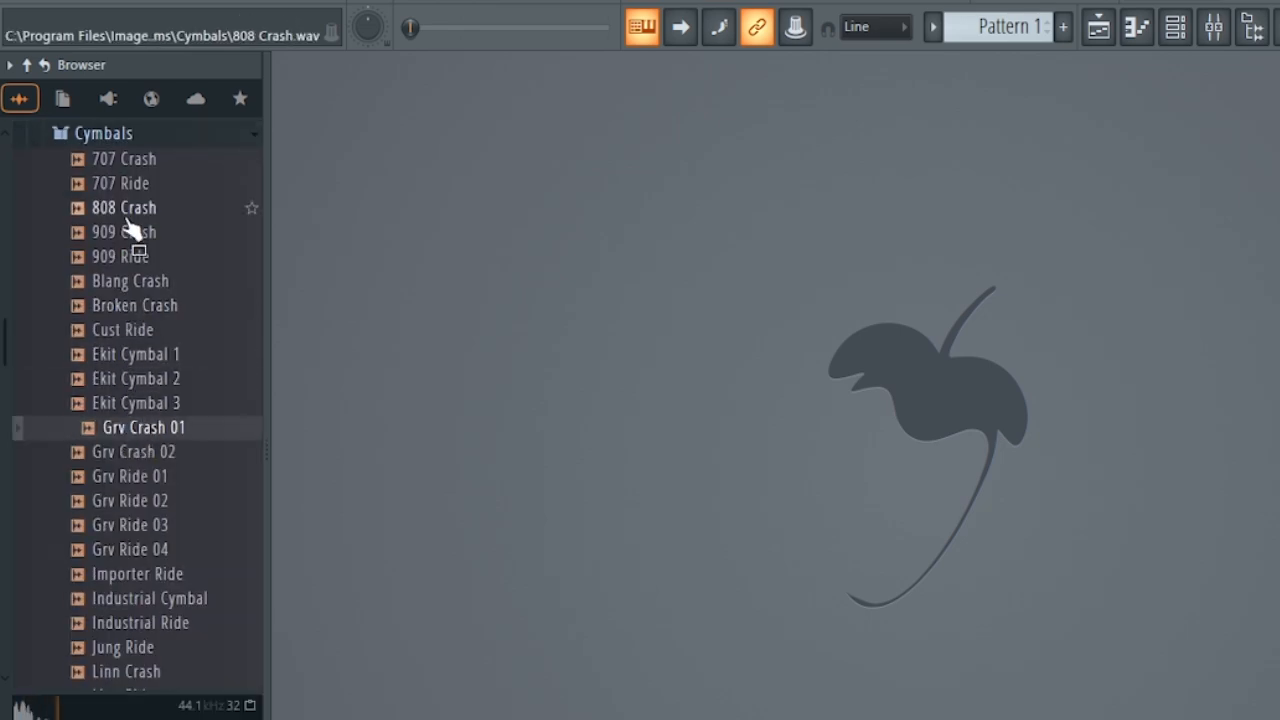
{"action": "left_click", "coordinate": [160, 140]}
Audition hi-hat samples in the Hats folder, such as 707 OH, 808 OH, AMX OH and Chromo CH 2, and collapse the folder.
{"action": "left_click", "coordinate": [78, 169]}
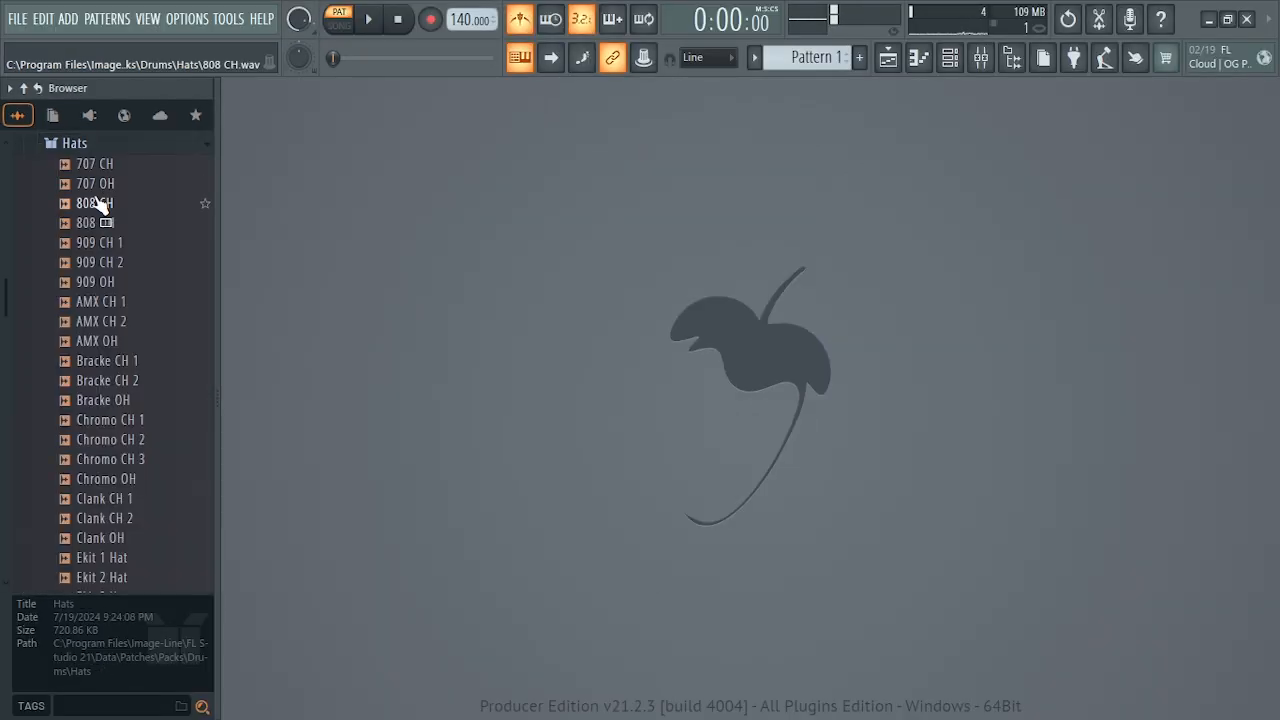
{"action": "left_click", "coordinate": [97, 185]}
{"action": "left_click", "coordinate": [98, 222]}
{"action": "left_click", "coordinate": [104, 282]}
{"action": "left_click", "coordinate": [100, 342]}
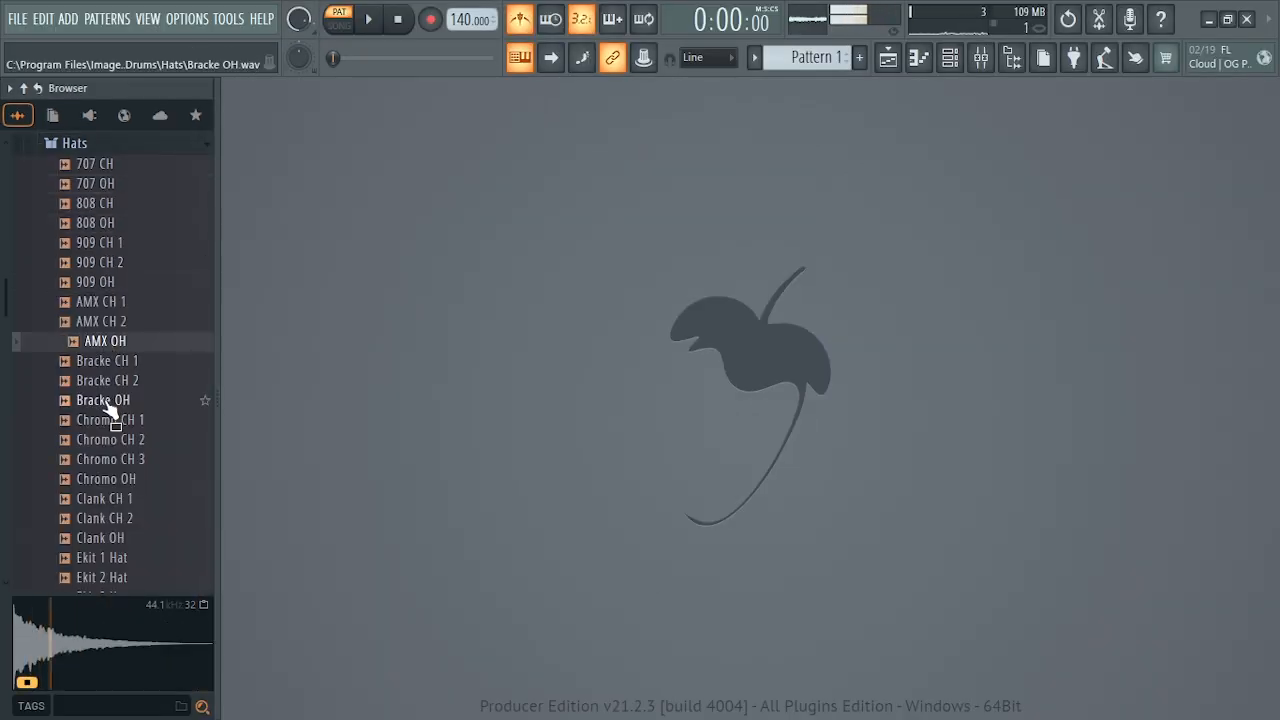
{"action": "left_click", "coordinate": [105, 440]}
{"action": "scroll", "coordinate": [100, 420], "scroll_direction": "up", "scroll_amount": 3}
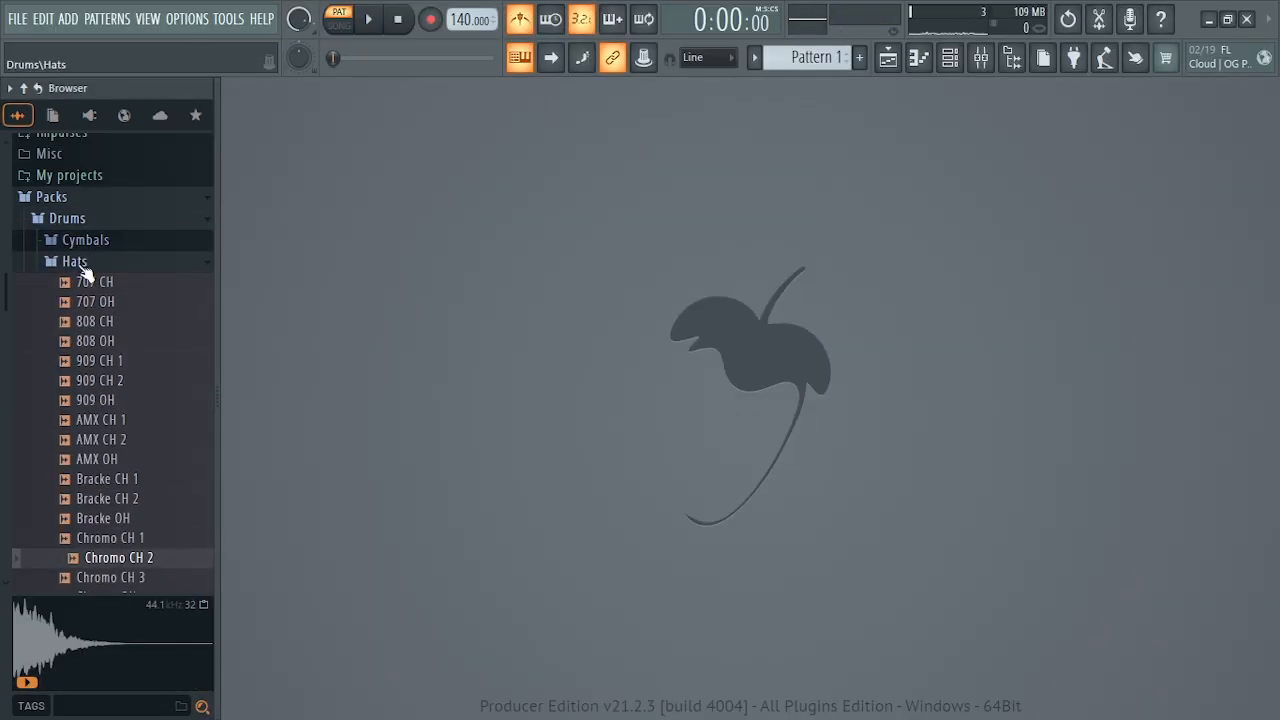
{"action": "left_click", "coordinate": [80, 262]}
Audition kick samples in the Kicks folder, such as Bracke Kick, 808 Kick, FPC 6 Kick and FPC 1 Kick, and collapse the folder.
{"action": "left_click", "coordinate": [86, 282]}
{"action": "left_click", "coordinate": [105, 262]}
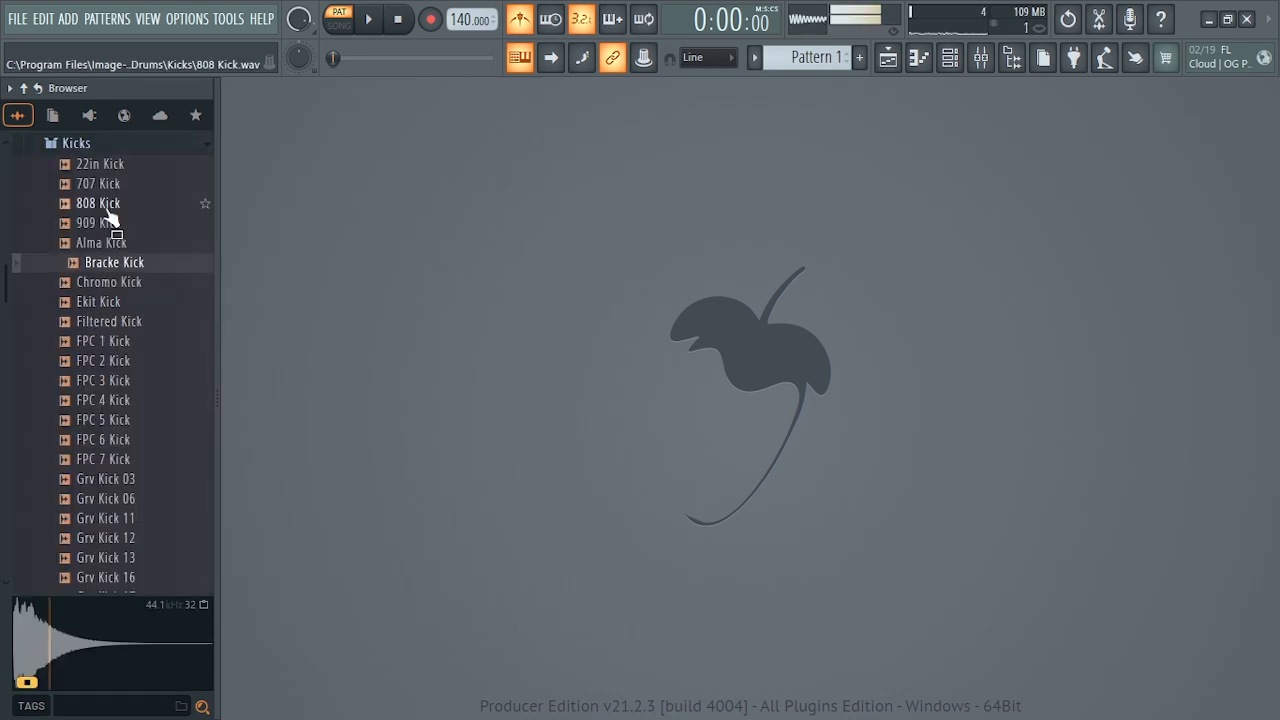
{"action": "left_click", "coordinate": [98, 203]}
{"action": "left_click", "coordinate": [103, 341]}
{"action": "left_click", "coordinate": [103, 380]}
{"action": "left_click", "coordinate": [105, 440]}
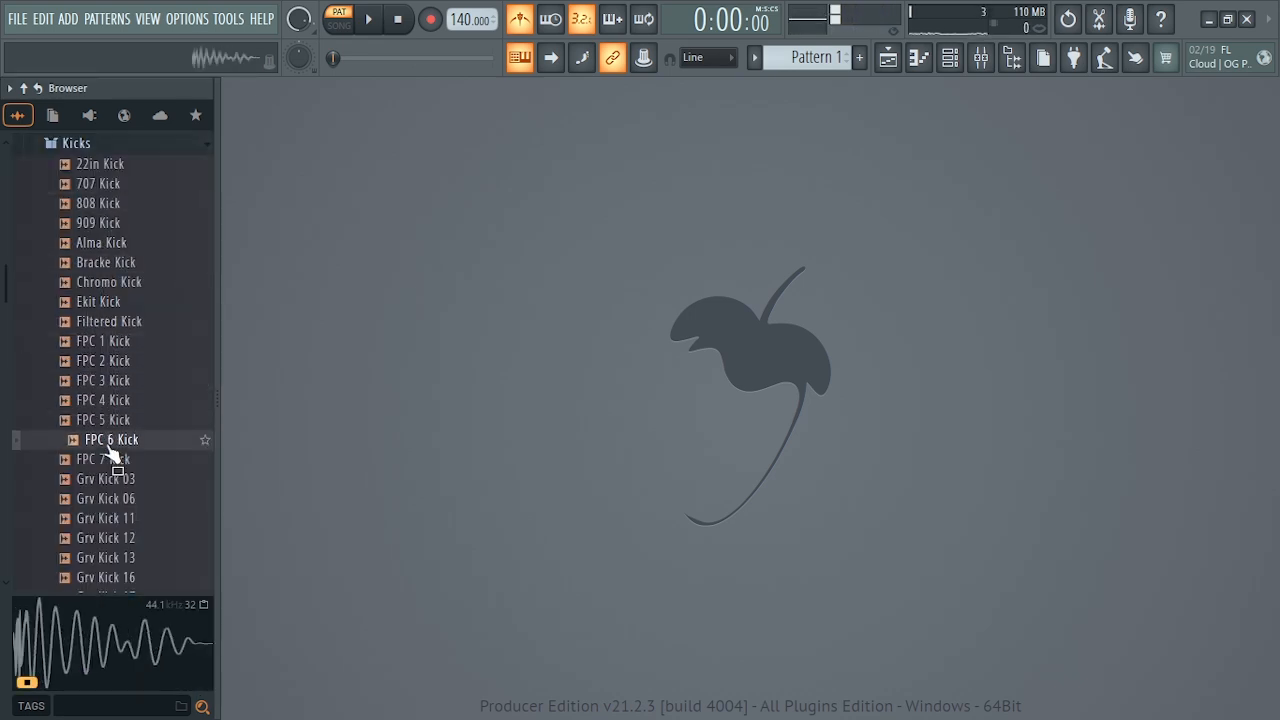
{"action": "left_click", "coordinate": [95, 498]}
{"action": "left_click", "coordinate": [105, 420]}
{"action": "left_click", "coordinate": [97, 341]}
{"action": "scroll", "coordinate": [95, 350], "scroll_direction": "up", "scroll_amount": 4}
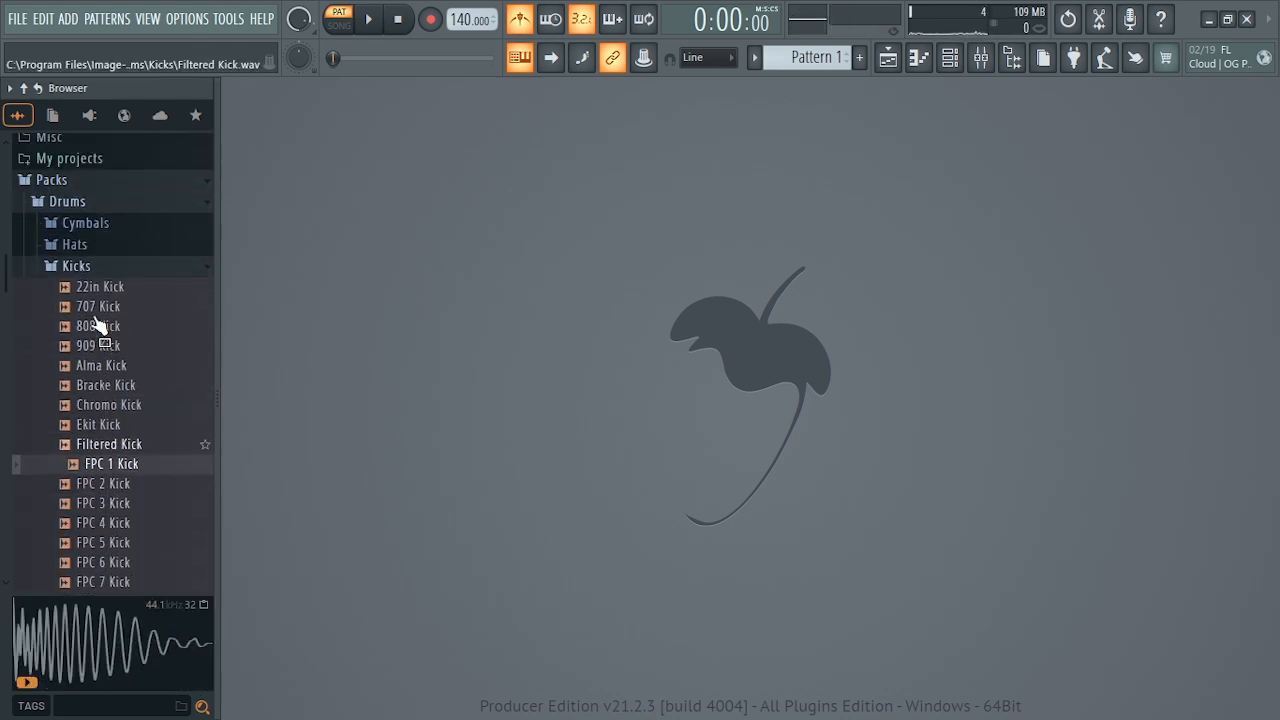
{"action": "left_click", "coordinate": [82, 380]}
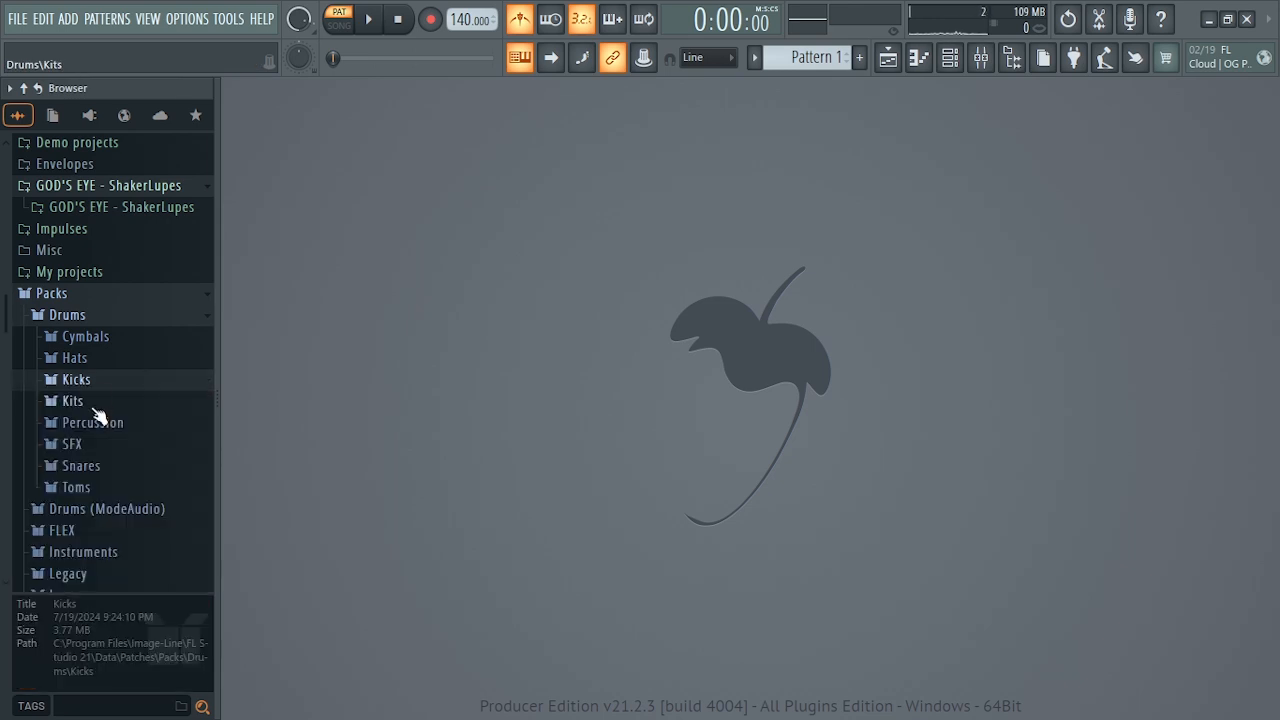
Audition samples in the Percussion folder, including FPC Egg 1, DNC Clap 2, 909 Clav and 808 Conga.
{"action": "left_click", "coordinate": [110, 428]}
{"action": "left_click", "coordinate": [110, 322]}
{"action": "left_click", "coordinate": [108, 381]}
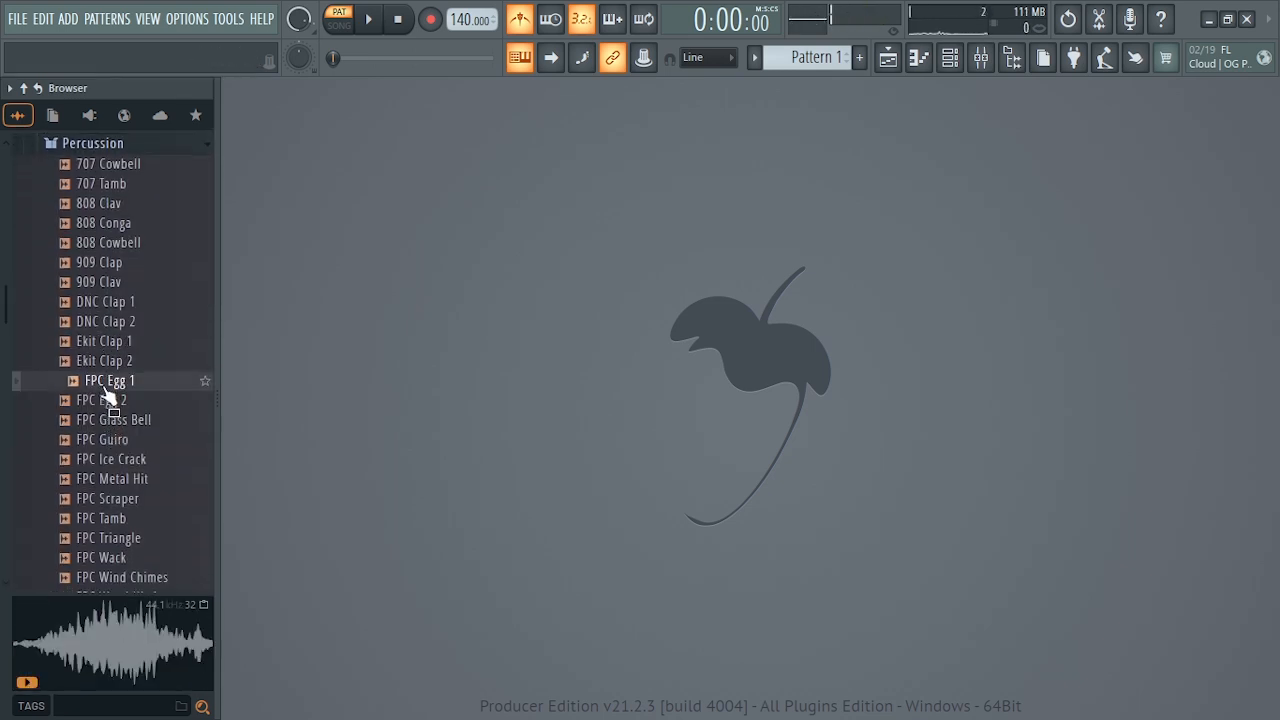
{"action": "left_click", "coordinate": [114, 302]}
{"action": "left_click", "coordinate": [112, 420]}
{"action": "left_click", "coordinate": [112, 459]}
{"action": "left_click", "coordinate": [114, 479]}
{"action": "left_click", "coordinate": [106, 321]}
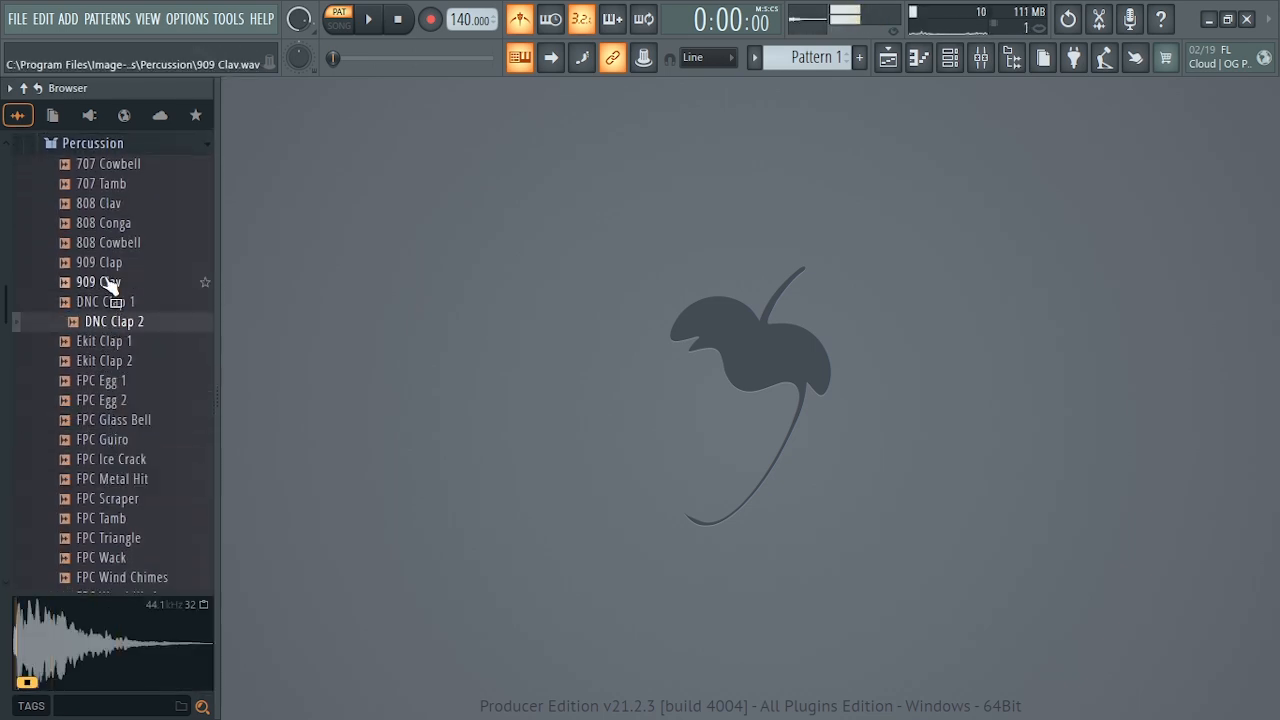
{"action": "left_click", "coordinate": [100, 282]}
{"action": "left_click", "coordinate": [108, 262]}
{"action": "left_click", "coordinate": [108, 243]}
{"action": "left_click", "coordinate": [104, 223]}
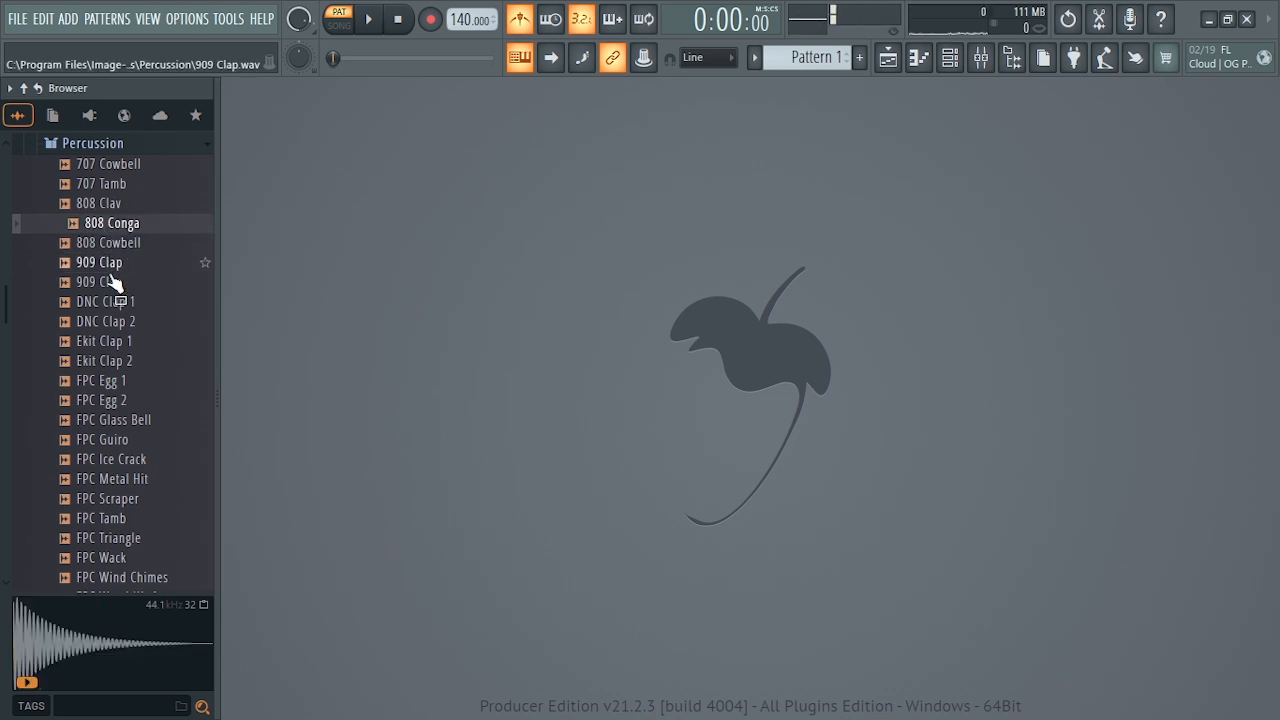
Collapse the Percussion folder and look through the remaining stock packs and the WORKFL0W PACKS sample folders in the browser.
{"action": "scroll", "coordinate": [112, 297], "scroll_direction": "up", "scroll_amount": 2}
{"action": "left_click", "coordinate": [100, 262]}
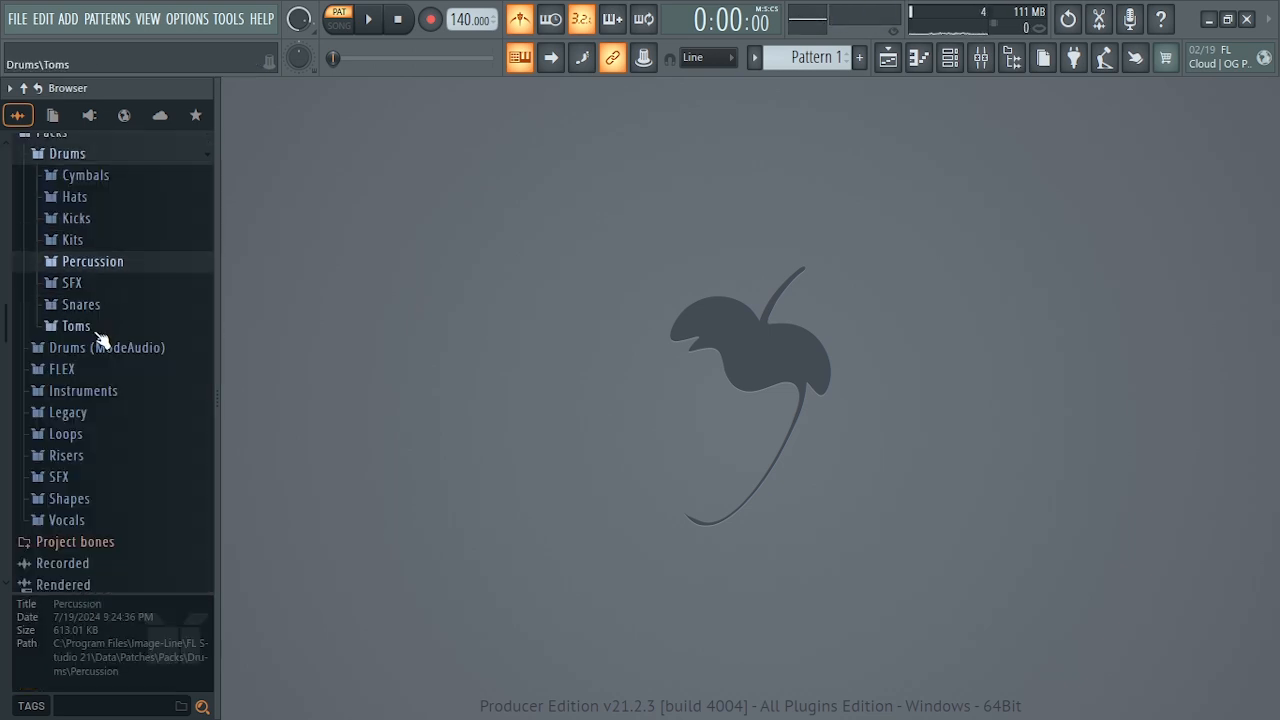
{"action": "scroll", "coordinate": [100, 340], "scroll_direction": "up", "scroll_amount": 3}
{"action": "scroll", "coordinate": [100, 337], "scroll_direction": "down", "scroll_amount": 5}
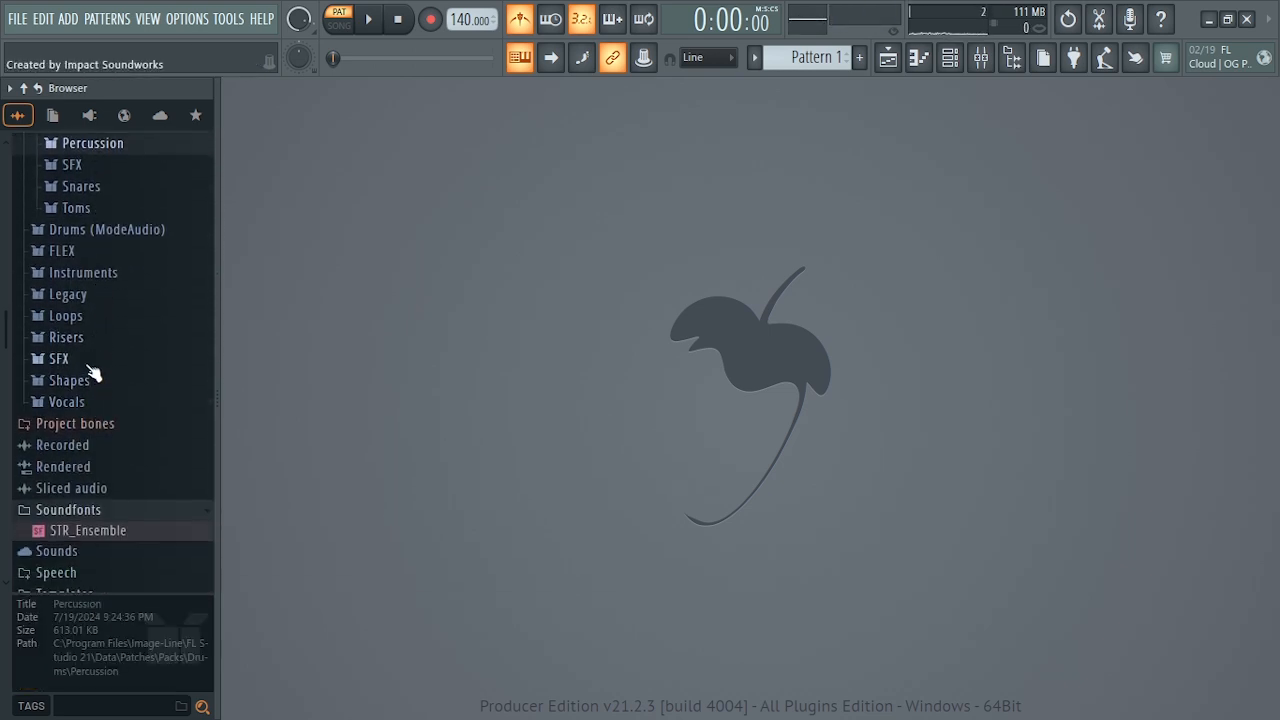
{"action": "scroll", "coordinate": [91, 340], "scroll_direction": "up", "scroll_amount": 3}
{"action": "scroll", "coordinate": [93, 400], "scroll_direction": "down", "scroll_amount": 13}
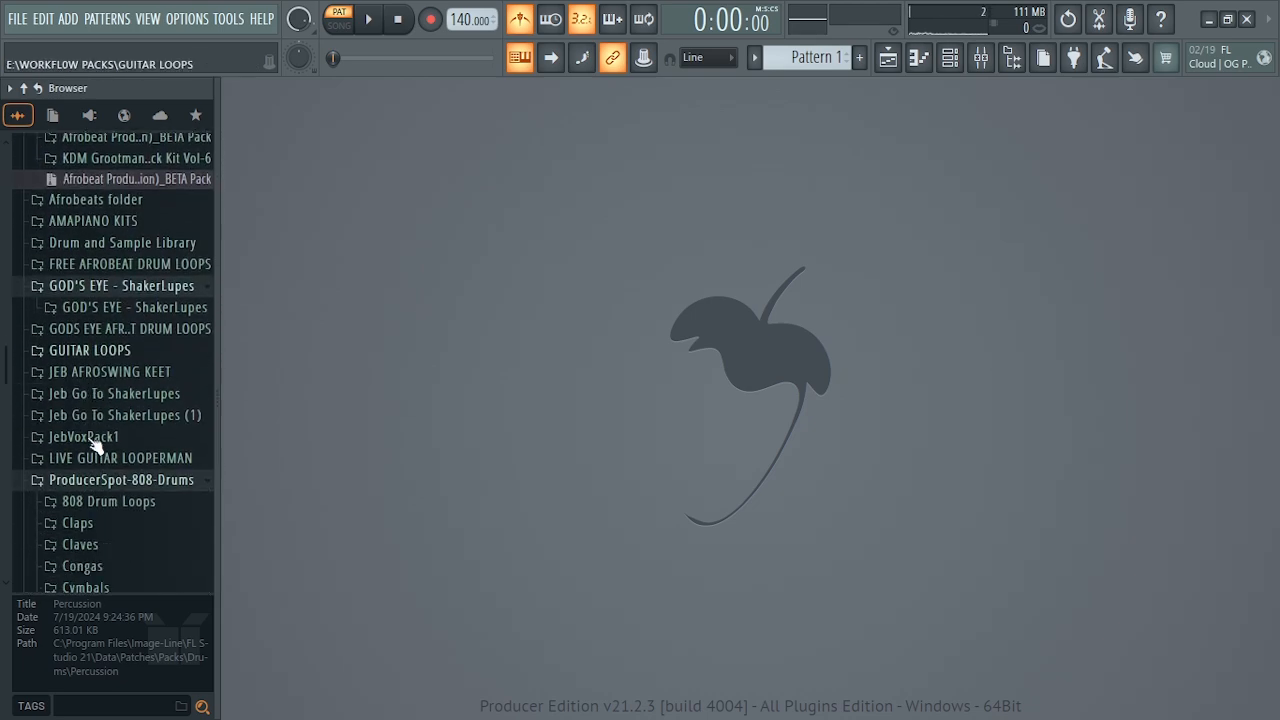
{"action": "scroll", "coordinate": [90, 441], "scroll_direction": "up", "scroll_amount": 4}
{"action": "scroll", "coordinate": [88, 414], "scroll_direction": "down", "scroll_amount": 15}
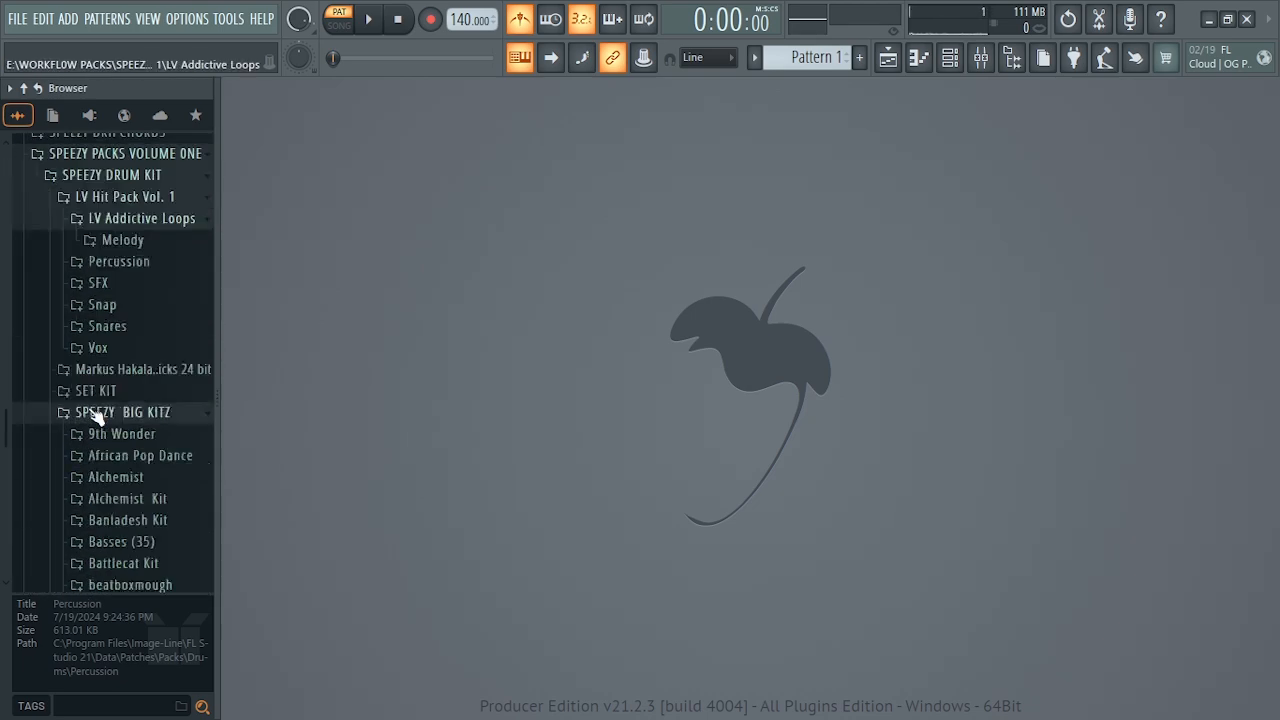
{"action": "scroll", "coordinate": [95, 415], "scroll_direction": "down", "scroll_amount": 13}
{"action": "scroll", "coordinate": [95, 415], "scroll_direction": "up", "scroll_amount": 9}
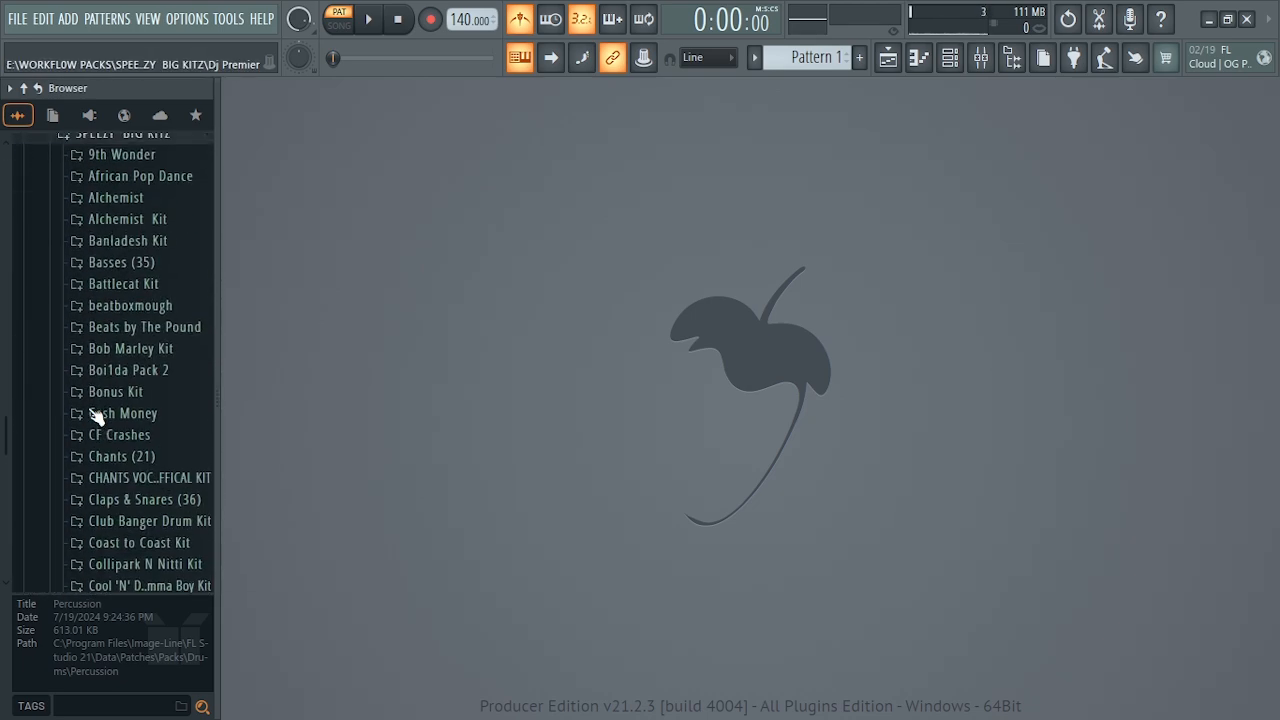
{"action": "scroll", "coordinate": [95, 415], "scroll_direction": "up", "scroll_amount": 20}
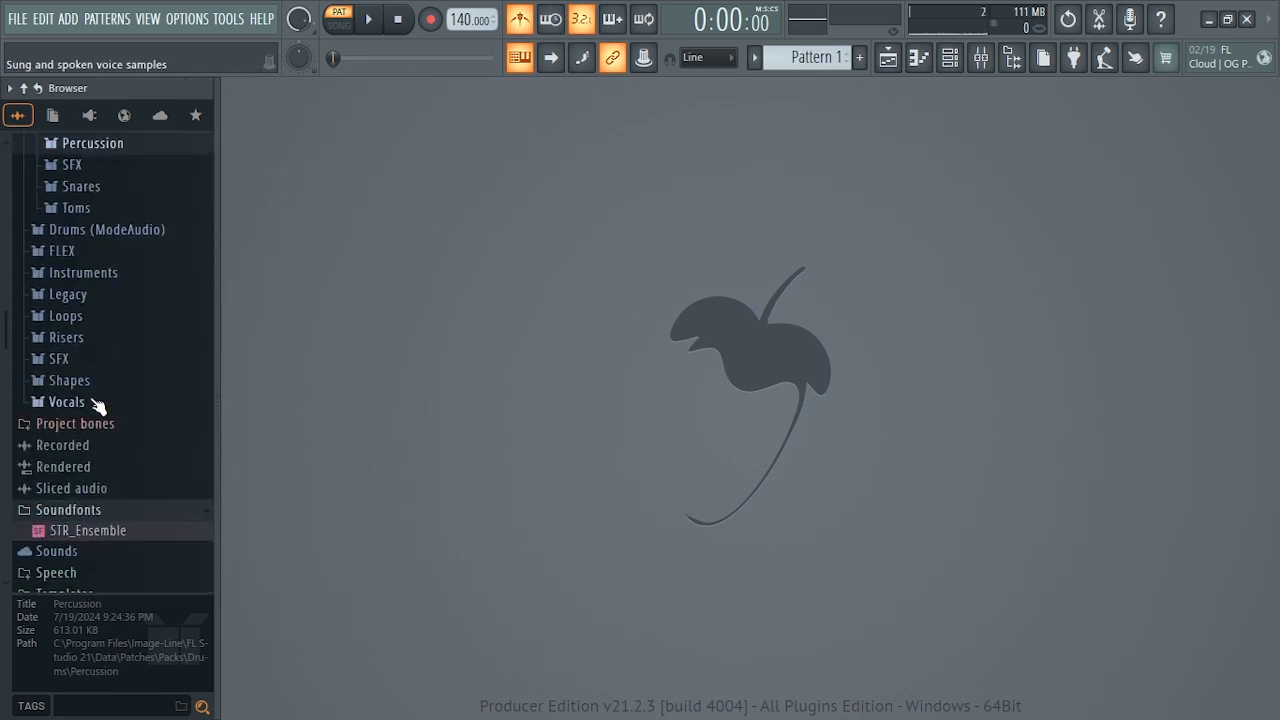
{"action": "scroll", "coordinate": [97, 405], "scroll_direction": "up", "scroll_amount": 15}
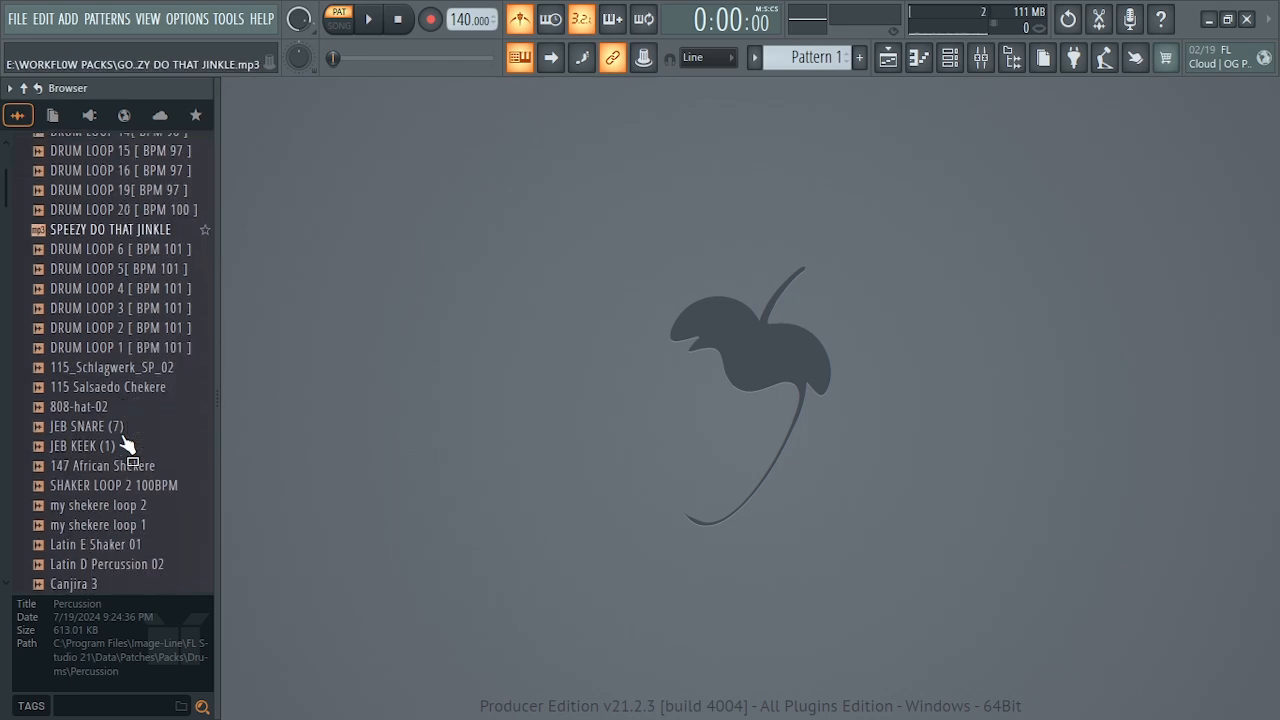
{"action": "scroll", "coordinate": [138, 333], "scroll_direction": "up", "scroll_amount": 15}
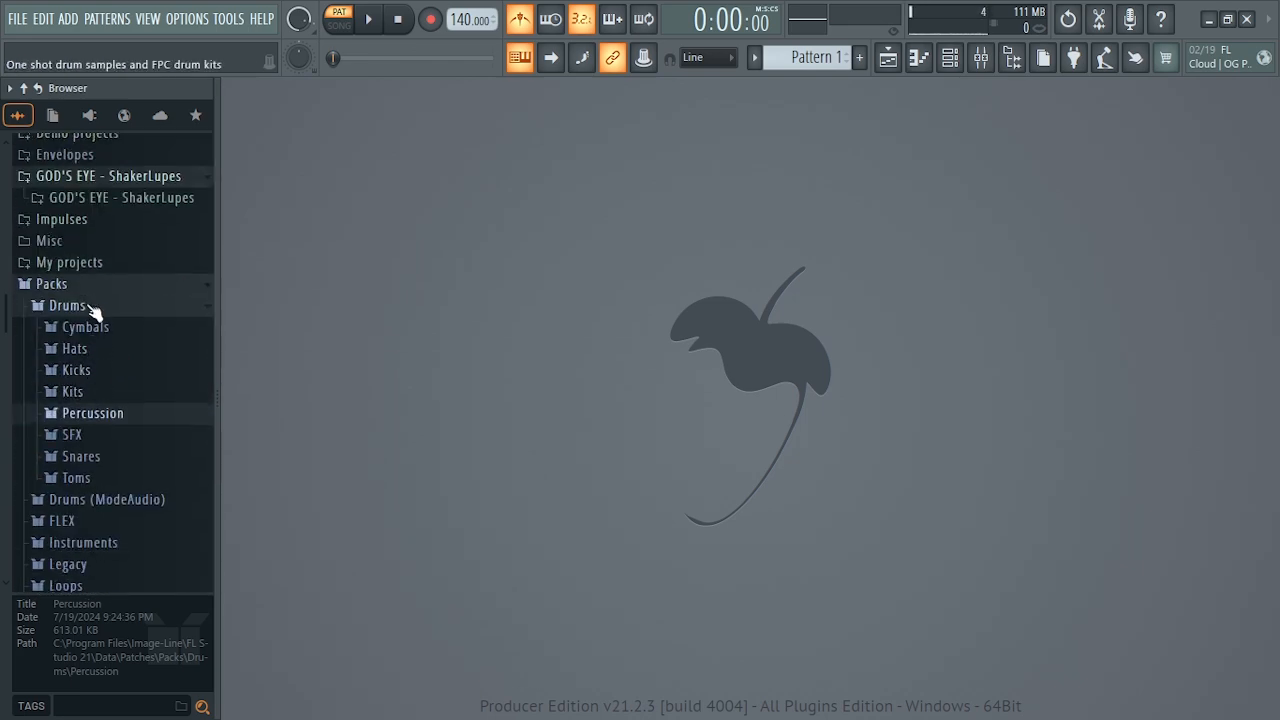
Collapse the stock Drums pack, then collapse and re-expand the WORKFL0W PACKS folder to examine its subfolders.
{"action": "left_click", "coordinate": [90, 309]}
{"action": "scroll", "coordinate": [120, 378], "scroll_direction": "down", "scroll_amount": 9}
{"action": "scroll", "coordinate": [117, 372], "scroll_direction": "up", "scroll_amount": 4}
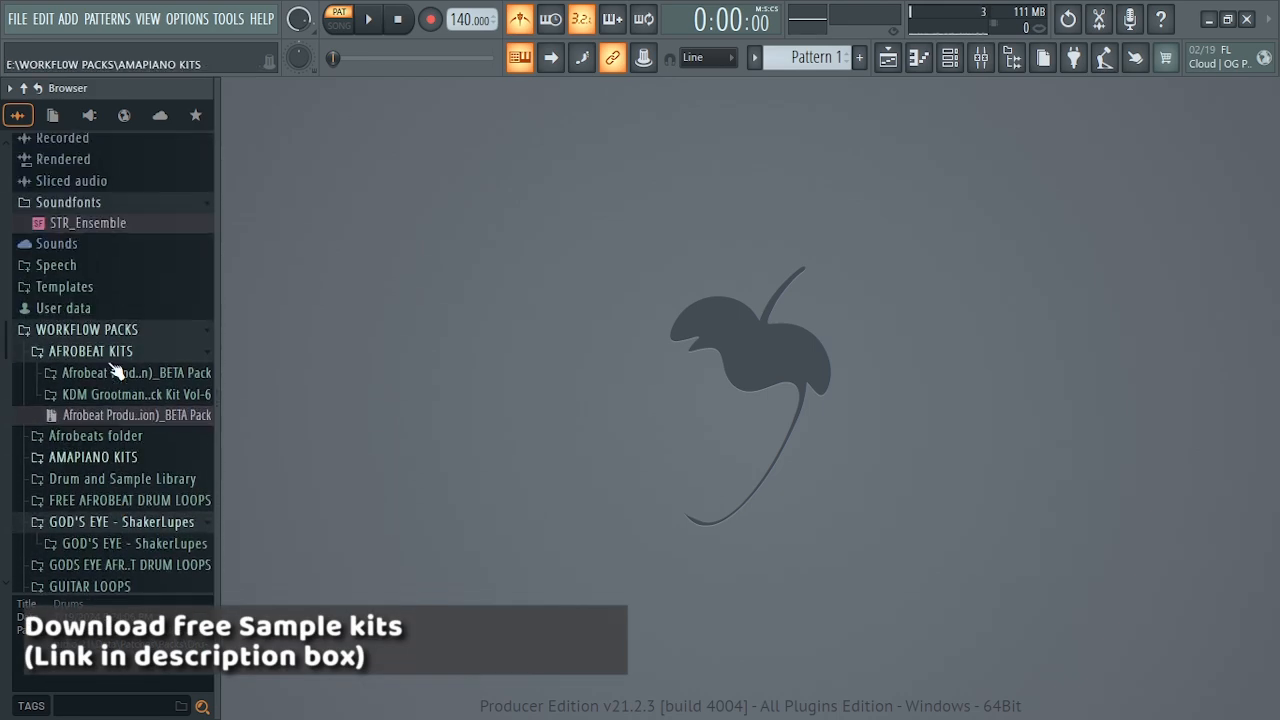
{"action": "scroll", "coordinate": [118, 378], "scroll_direction": "up", "scroll_amount": 2}
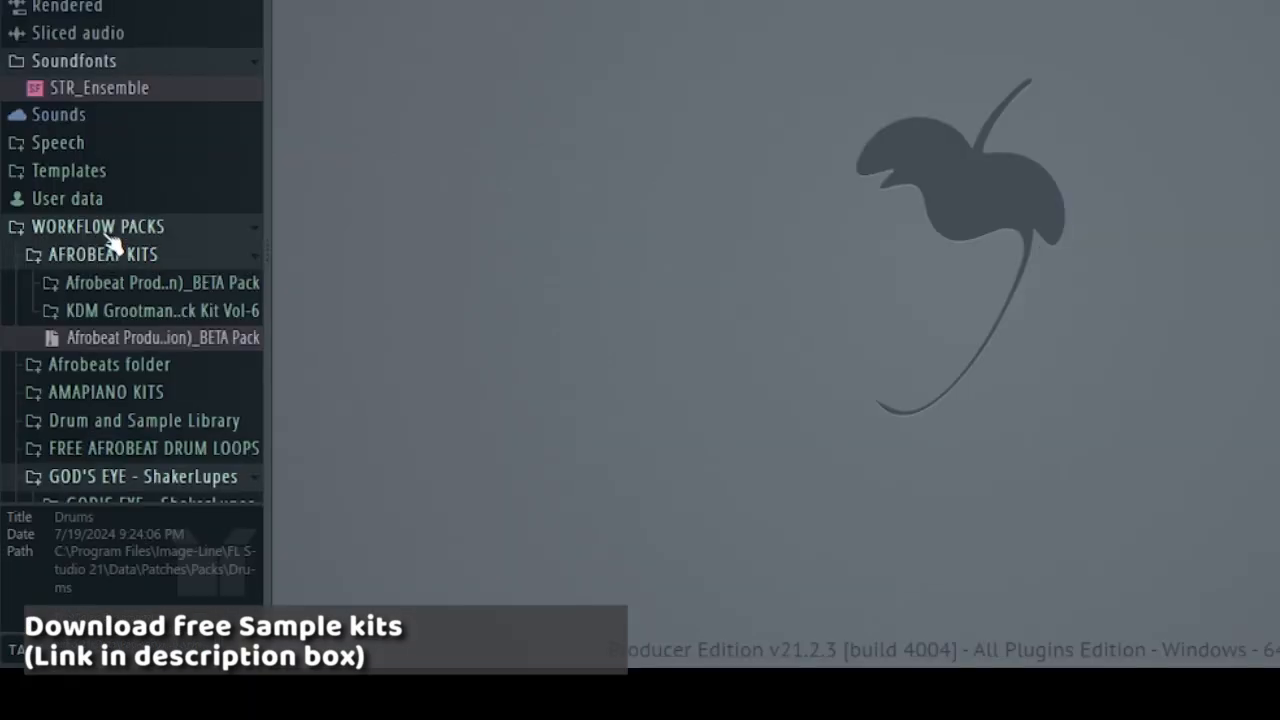
{"action": "left_click", "coordinate": [108, 232]}
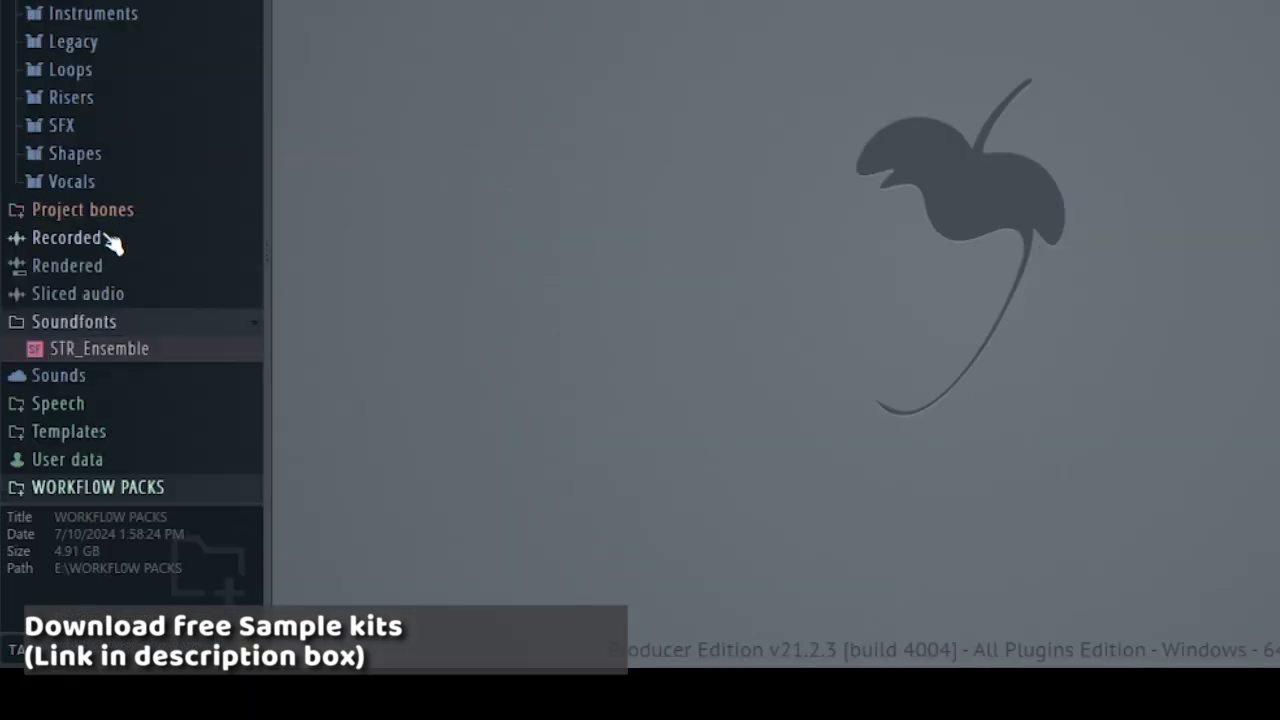
{"action": "left_click", "coordinate": [122, 488]}
{"action": "scroll", "coordinate": [124, 260], "scroll_direction": "down", "scroll_amount": 2}
{"action": "scroll", "coordinate": [120, 225], "scroll_direction": "down", "scroll_amount": 4}
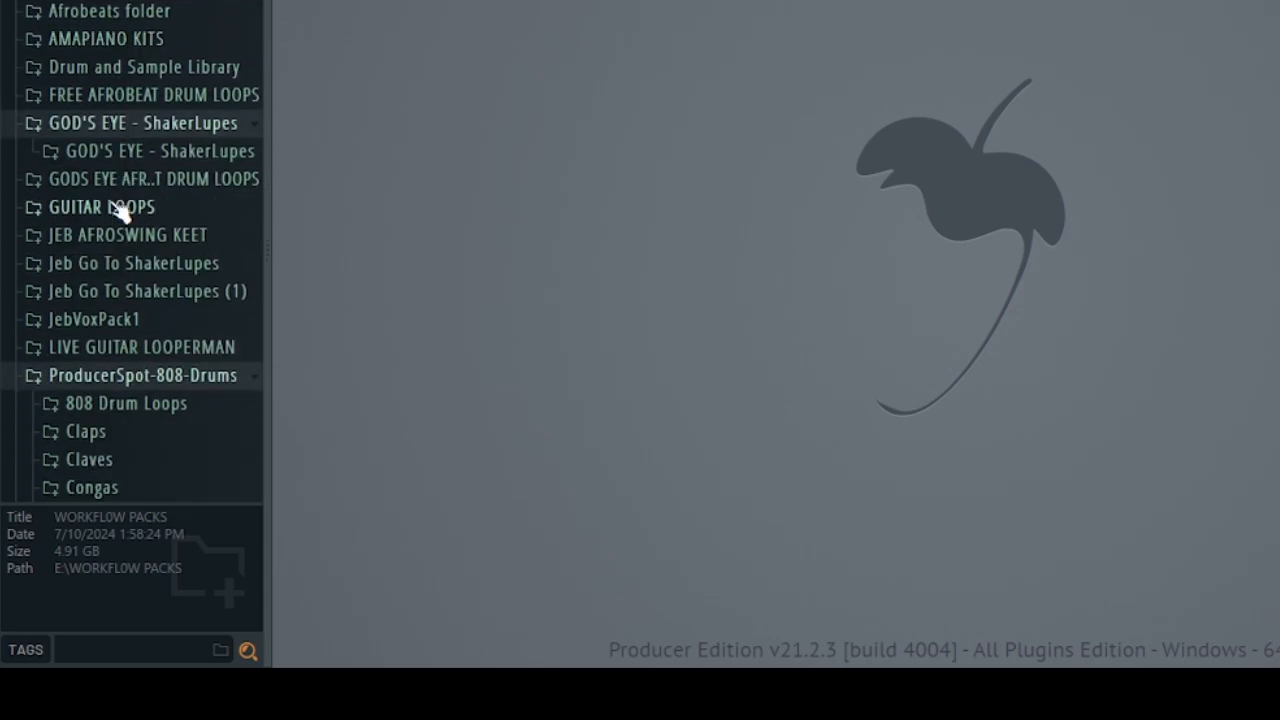
Expand the inner GOD'S EYE - ShakerLupes folder, look through its shaker loops, and collapse it again.
{"action": "left_click", "coordinate": [143, 12]}
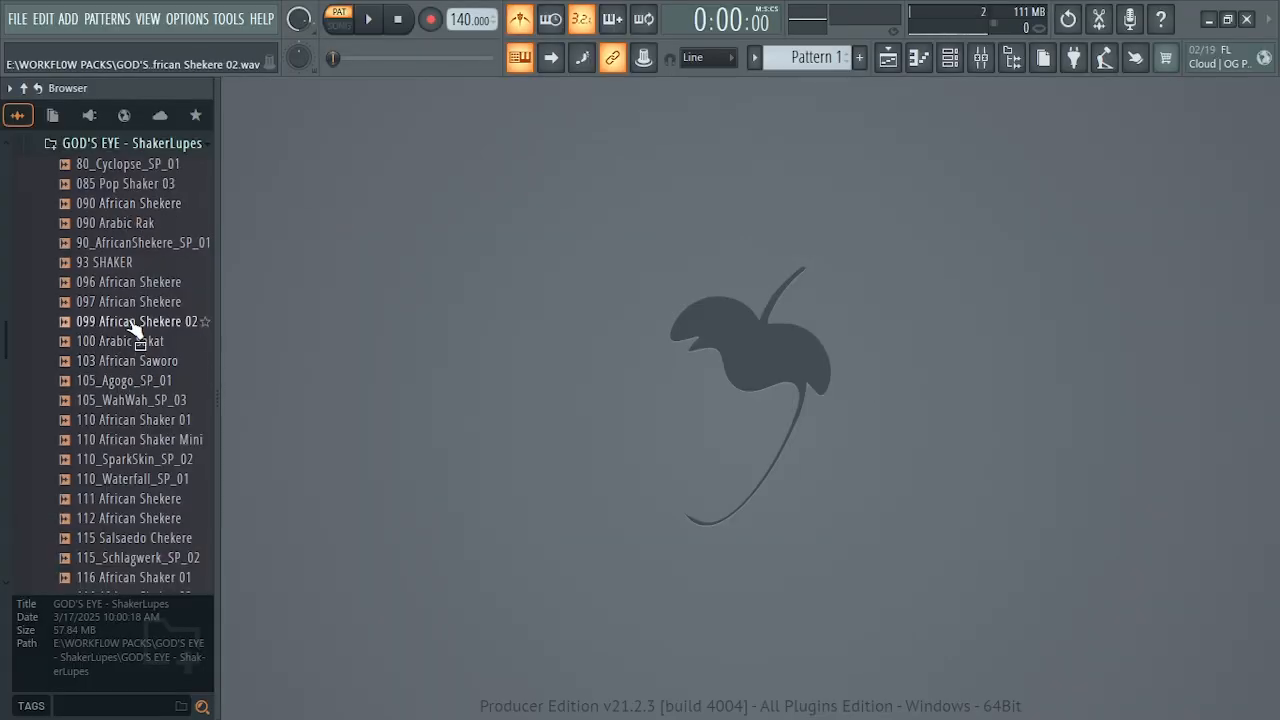
{"action": "scroll", "coordinate": [133, 330], "scroll_direction": "up", "scroll_amount": 2}
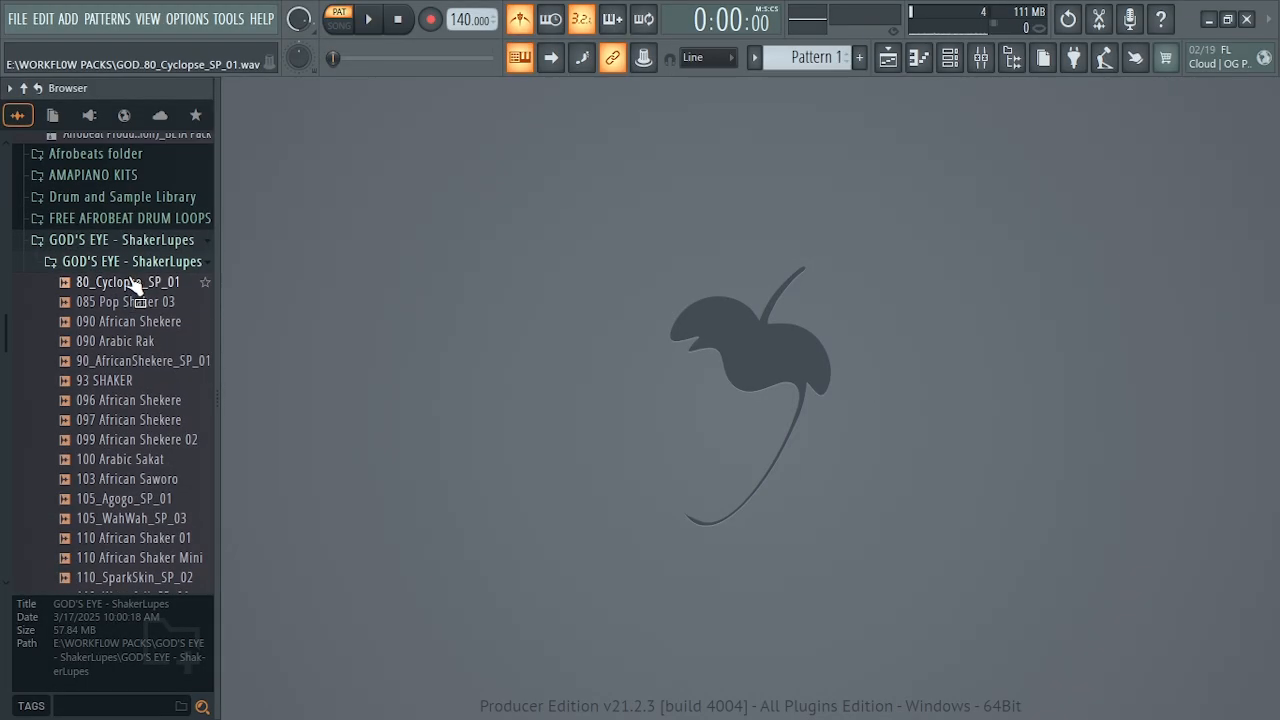
{"action": "left_click", "coordinate": [125, 262]}
Expand the GODS EYE AFROBEAT DRUM LOOPS folder and look through its drum loops.
{"action": "left_click", "coordinate": [122, 289]}
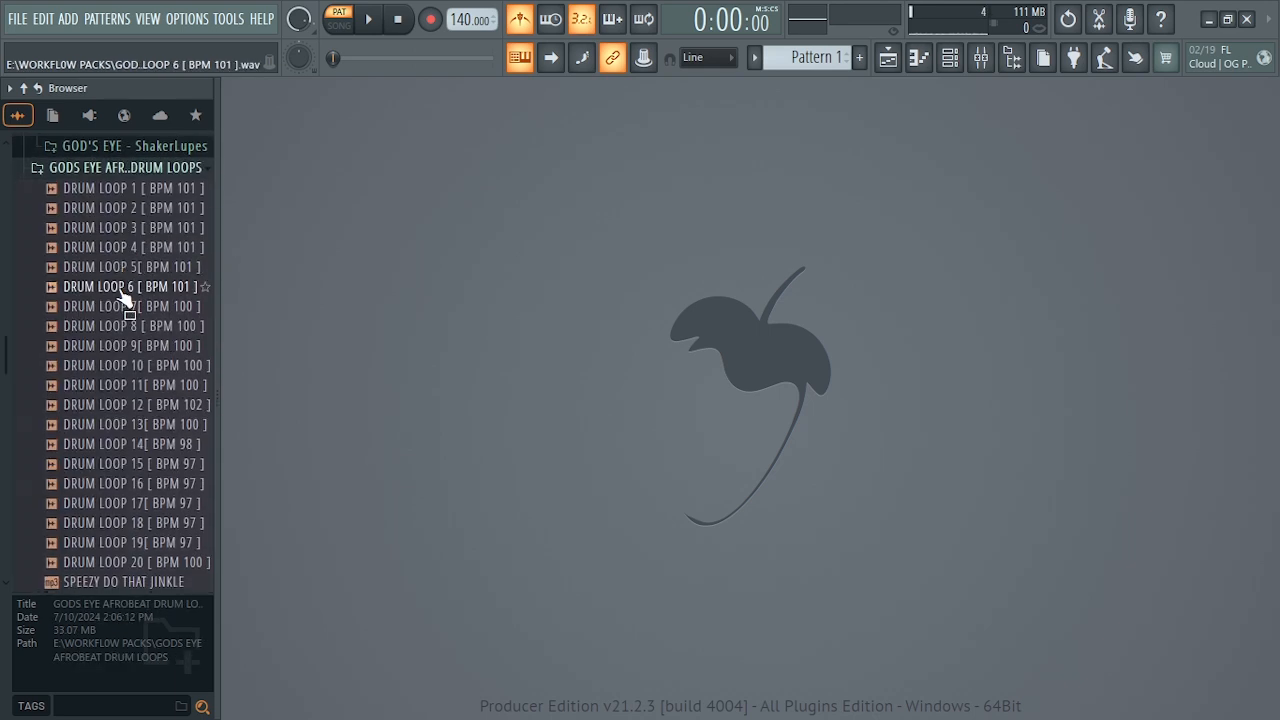
{"action": "scroll", "coordinate": [138, 318], "scroll_direction": "up", "scroll_amount": 3}
{"action": "scroll", "coordinate": [130, 380], "scroll_direction": "down", "scroll_amount": 1}
{"action": "scroll", "coordinate": [125, 375], "scroll_direction": "down", "scroll_amount": 2}
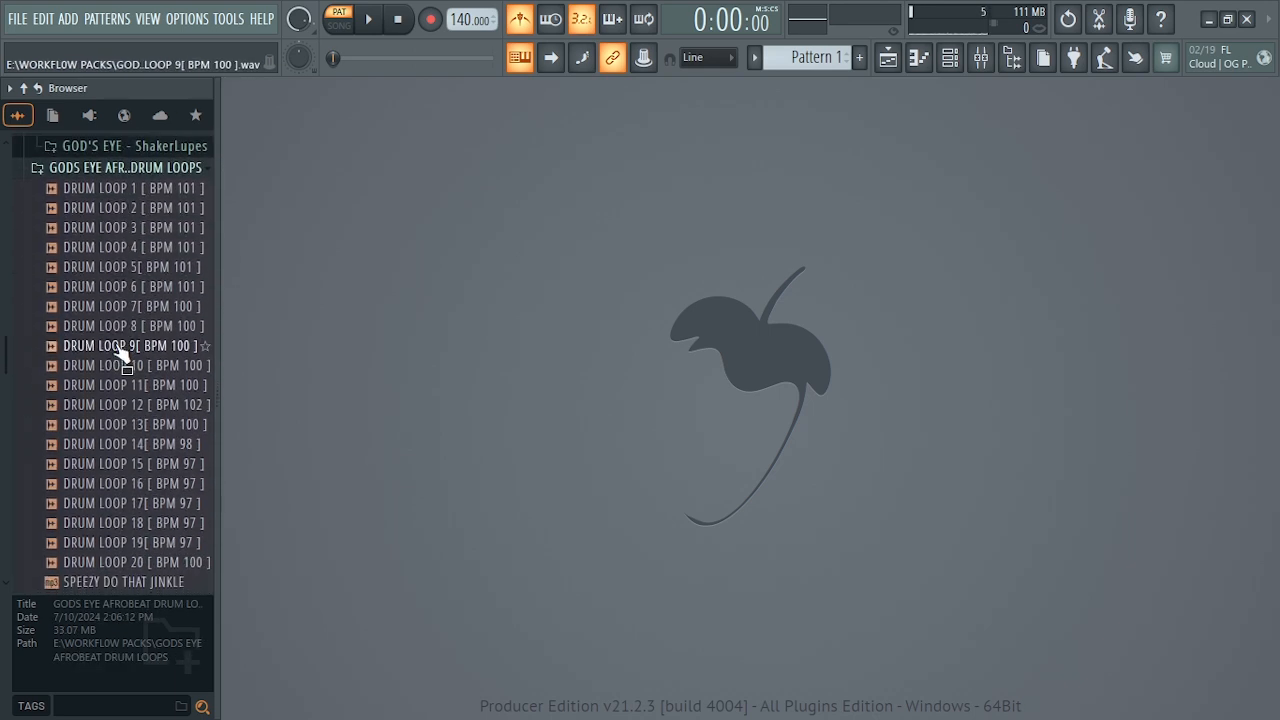
{"action": "scroll", "coordinate": [125, 303], "scroll_direction": "up", "scroll_amount": 3}
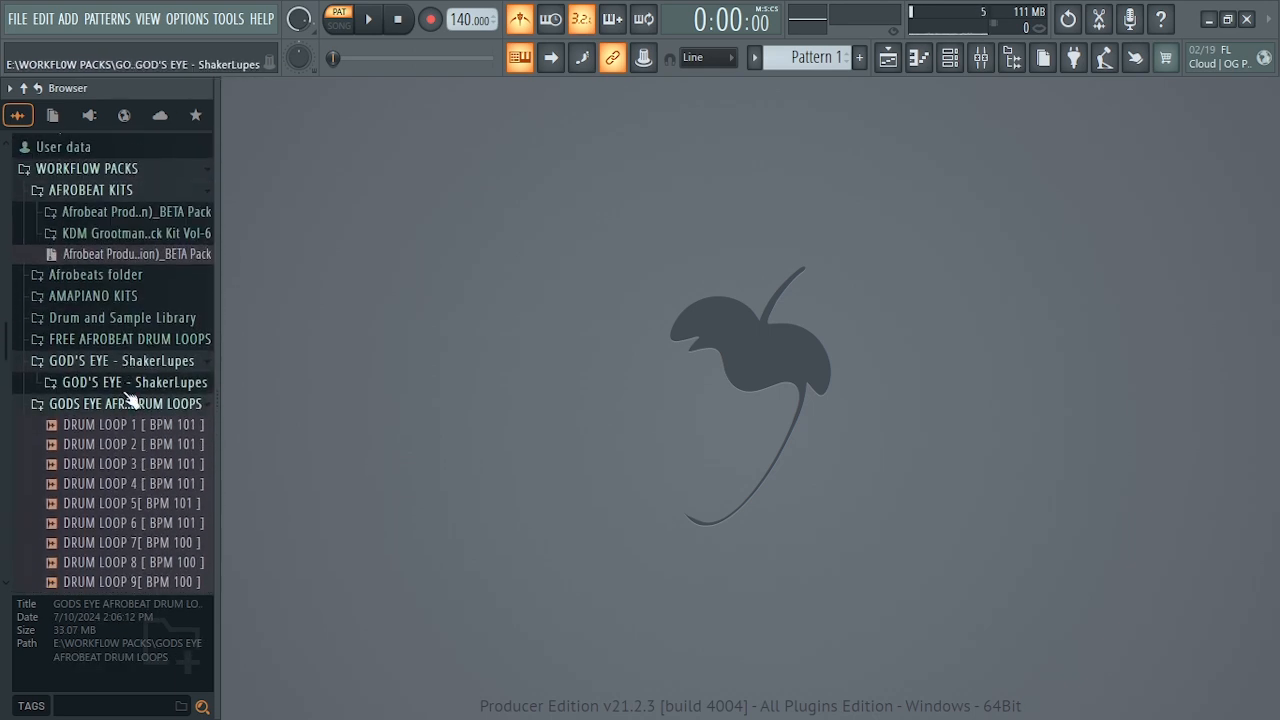
Look through the inner GOD'S EYE - ShakerLupes samples again, then collapse that folder and the GODS EYE AFROBEAT DRUM LOOPS folder.
{"action": "left_click", "coordinate": [122, 389]}
{"action": "scroll", "coordinate": [126, 300], "scroll_direction": "down", "scroll_amount": 8}
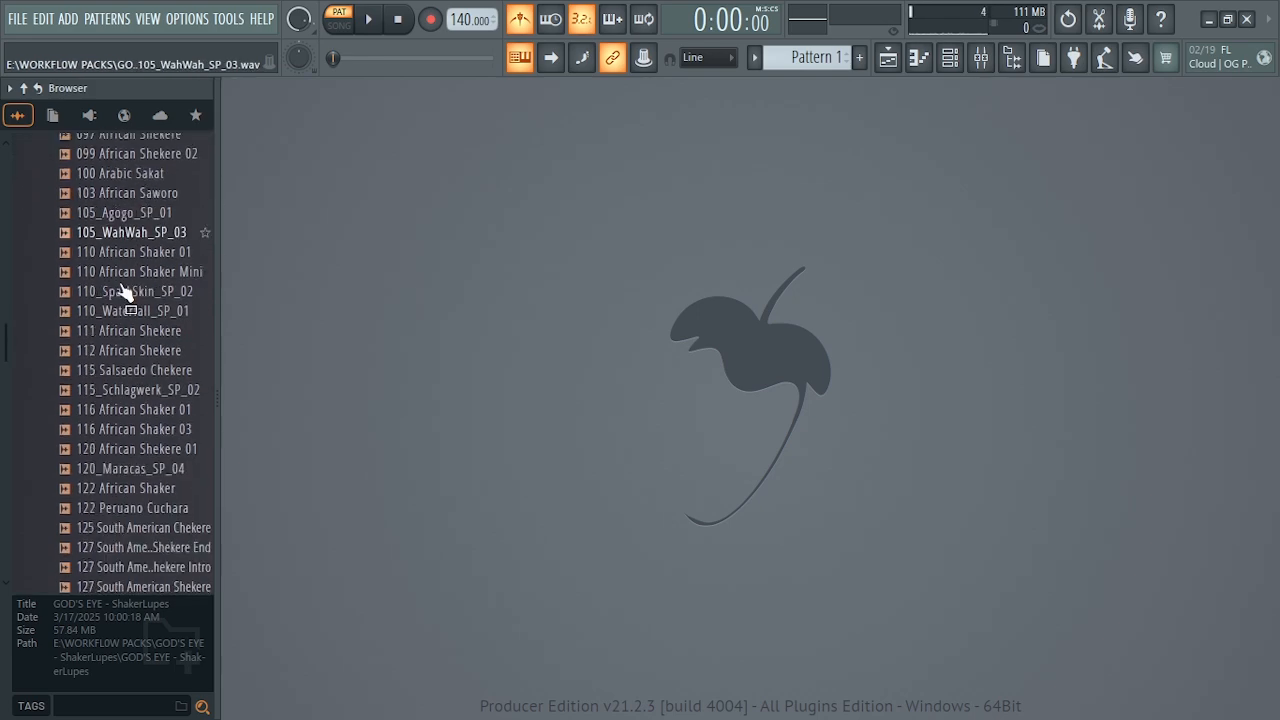
{"action": "scroll", "coordinate": [120, 297], "scroll_direction": "down", "scroll_amount": 4}
{"action": "scroll", "coordinate": [125, 345], "scroll_direction": "up", "scroll_amount": 15}
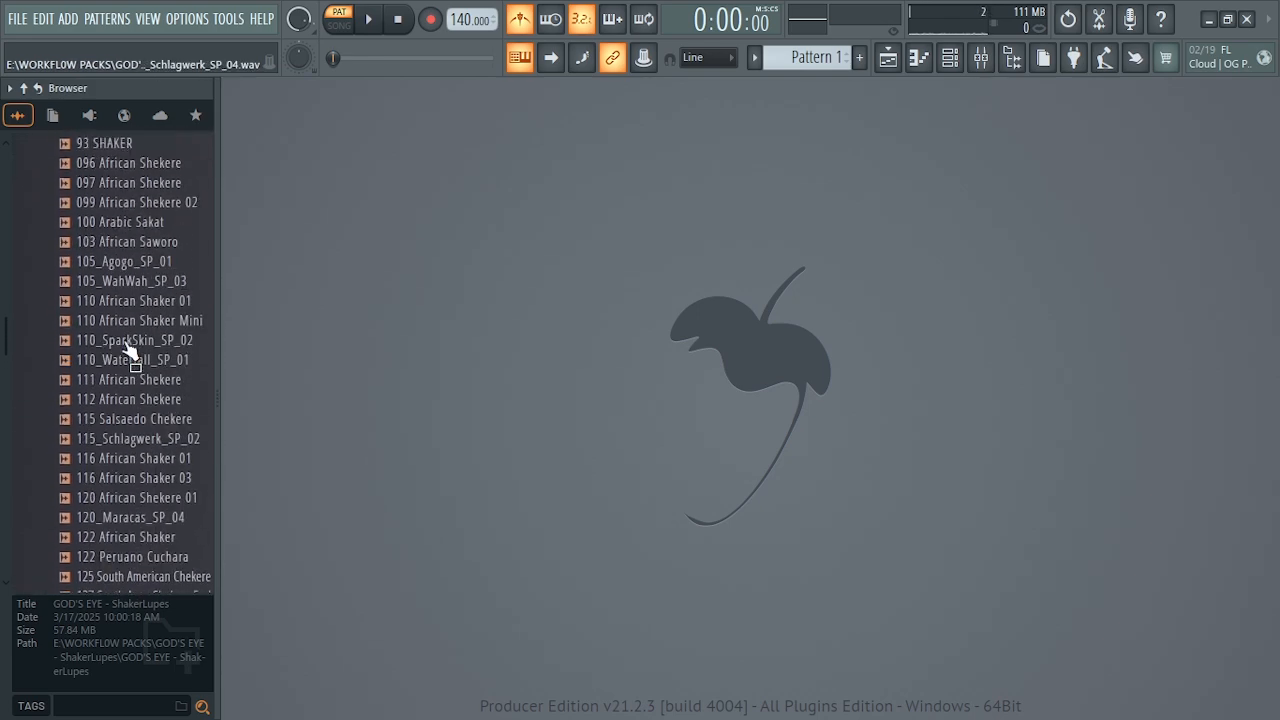
{"action": "left_click", "coordinate": [132, 378]}
{"action": "scroll", "coordinate": [135, 330], "scroll_direction": "down", "scroll_amount": 5}
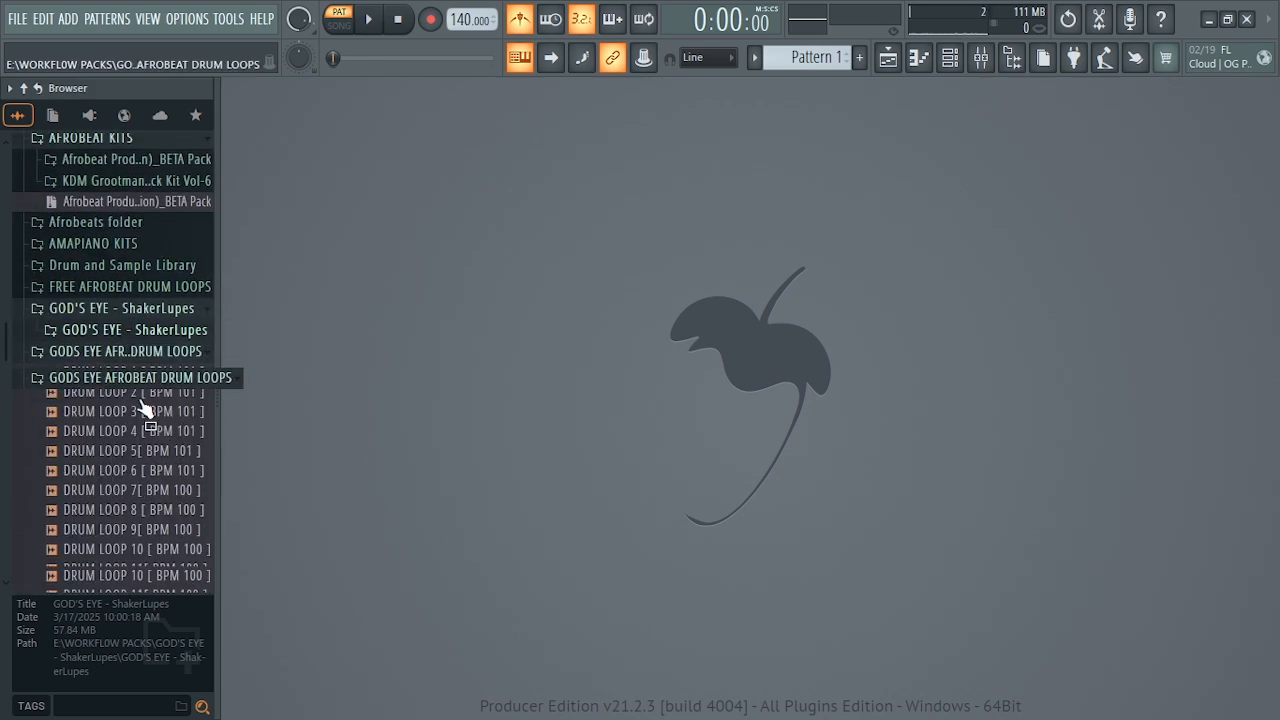
{"action": "left_click", "coordinate": [148, 286]}
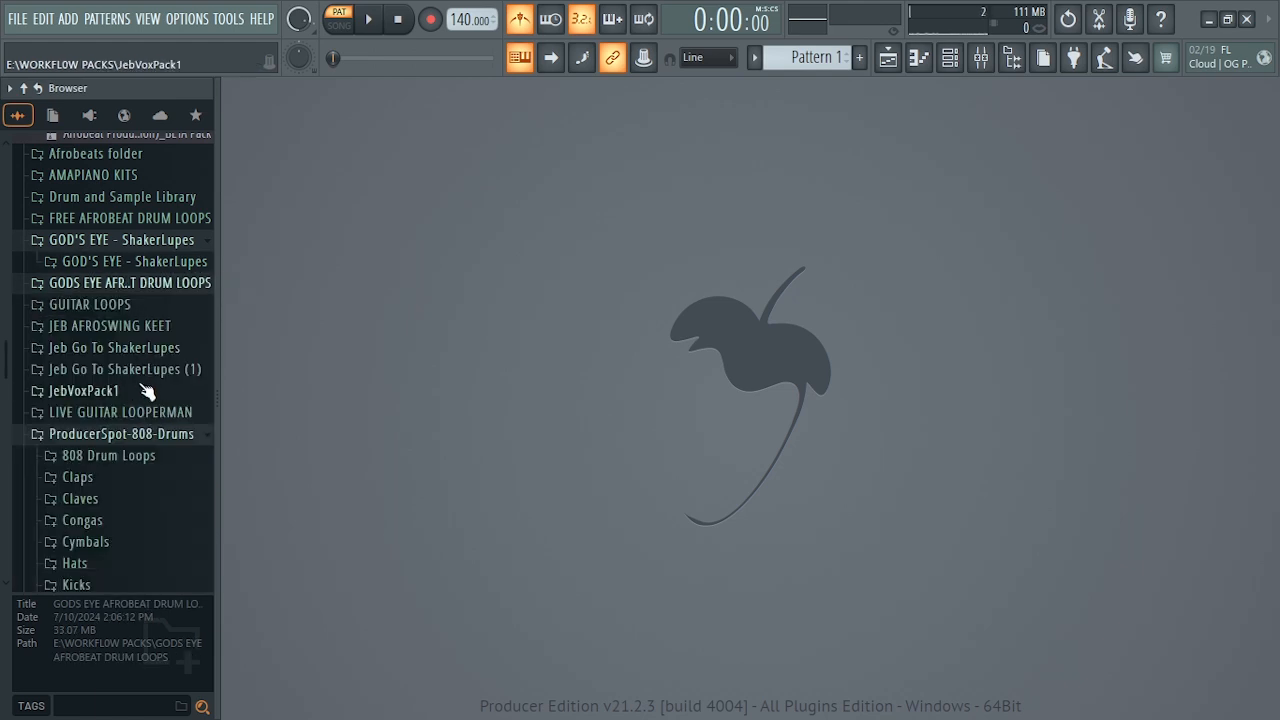
{"action": "scroll", "coordinate": [145, 390], "scroll_direction": "up", "scroll_amount": 4}
{"action": "scroll", "coordinate": [145, 390], "scroll_direction": "up", "scroll_amount": 2}
{"action": "scroll", "coordinate": [143, 386], "scroll_direction": "down", "scroll_amount": 4}
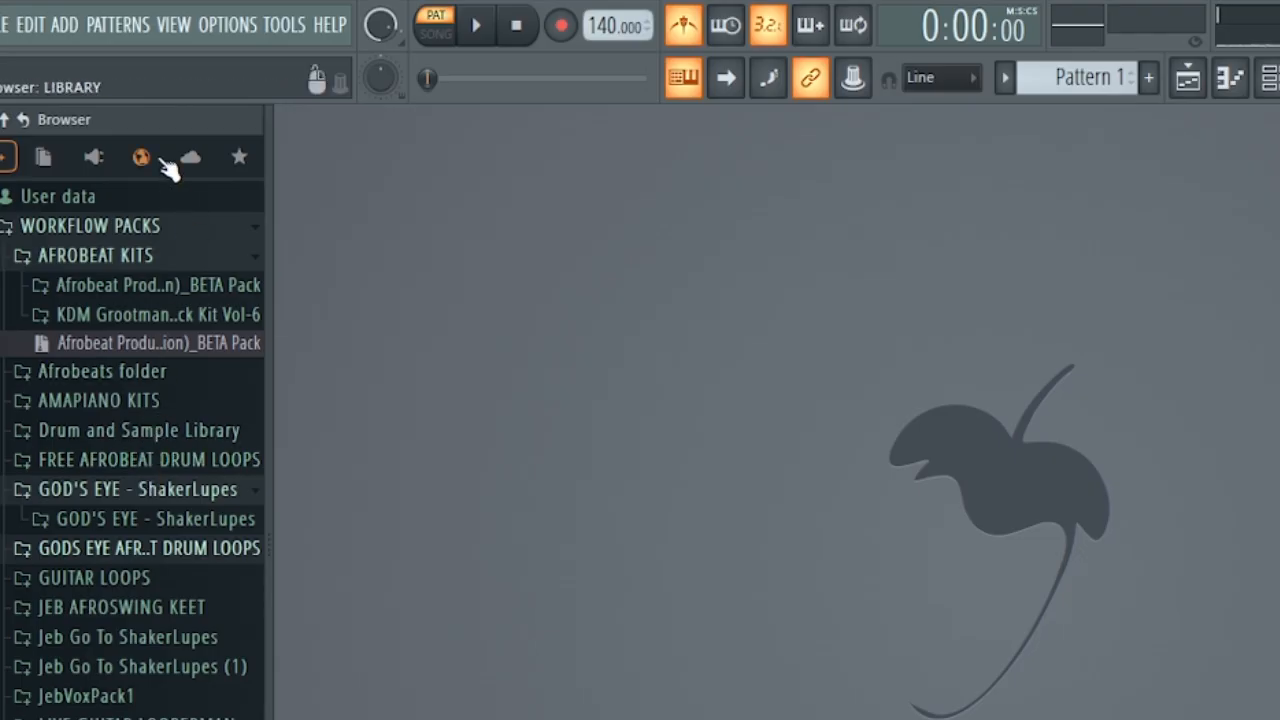
In the file settings, add E:\WORKFL0W PACKS\xylophone_samples_pack as the third extra browser search folder and close the settings.
{"action": "left_click", "coordinate": [207, 24]}
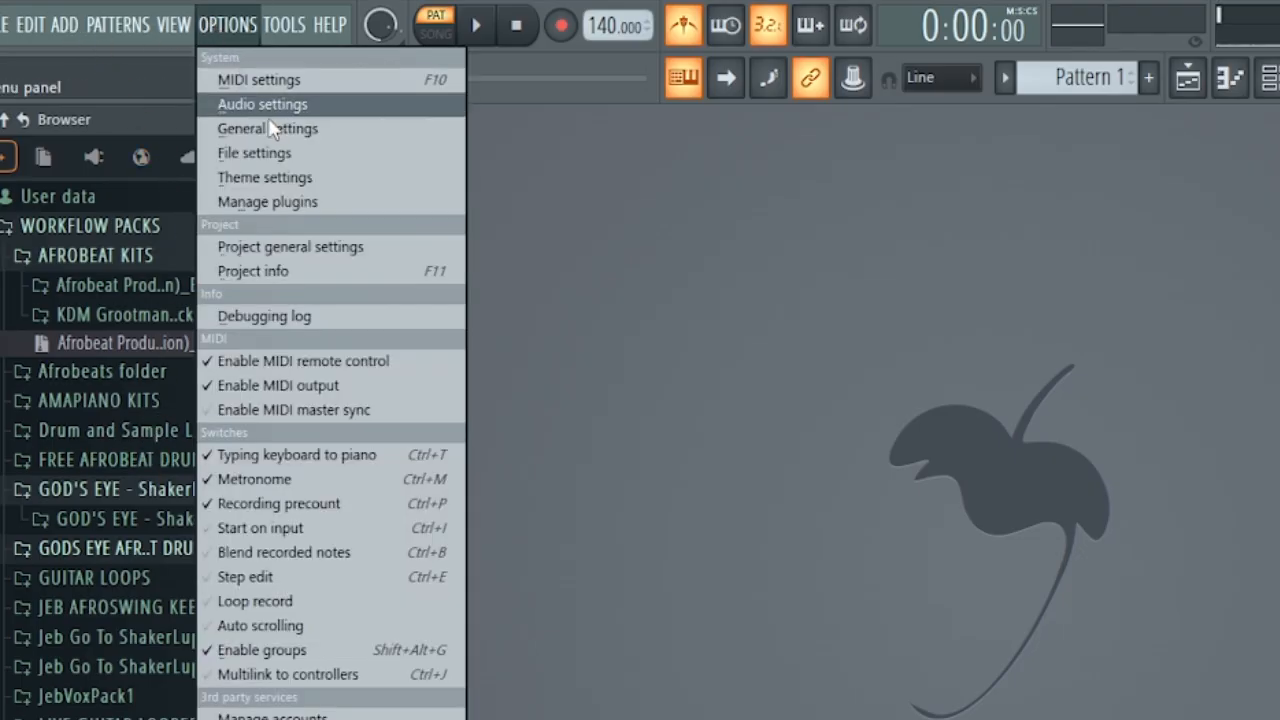
{"action": "left_click", "coordinate": [287, 153]}
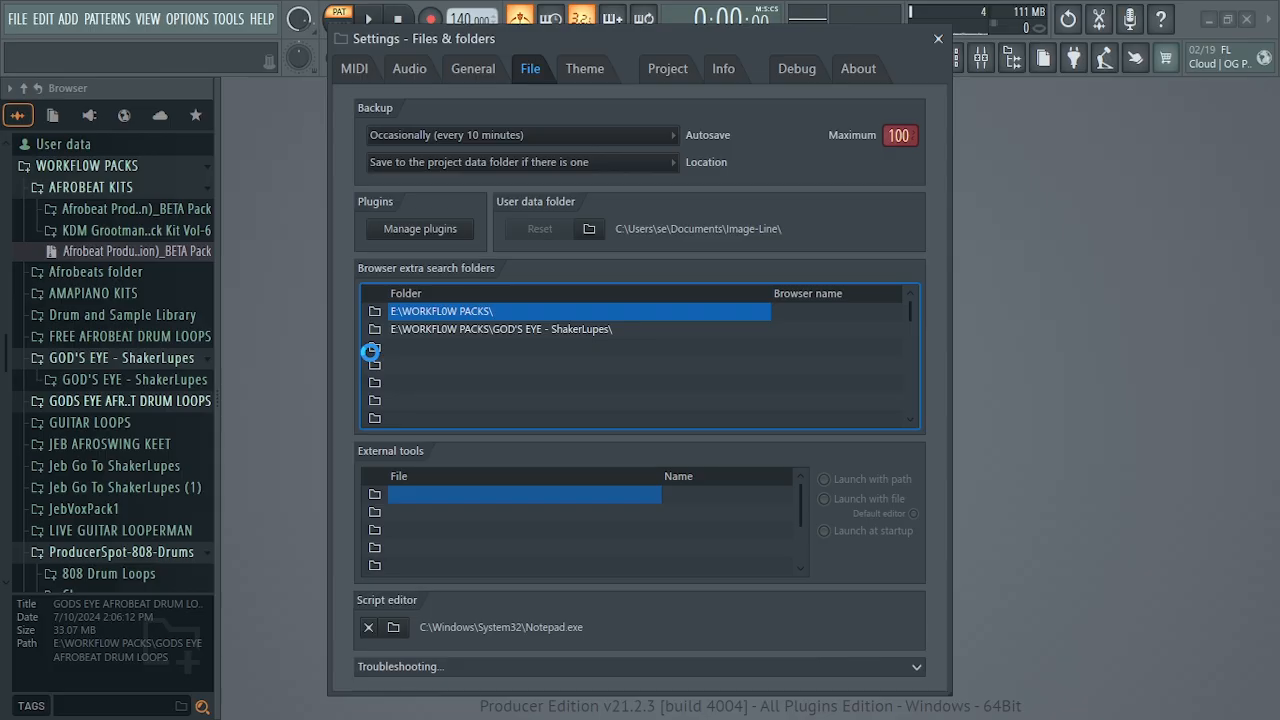
{"action": "left_click", "coordinate": [272, 346]}
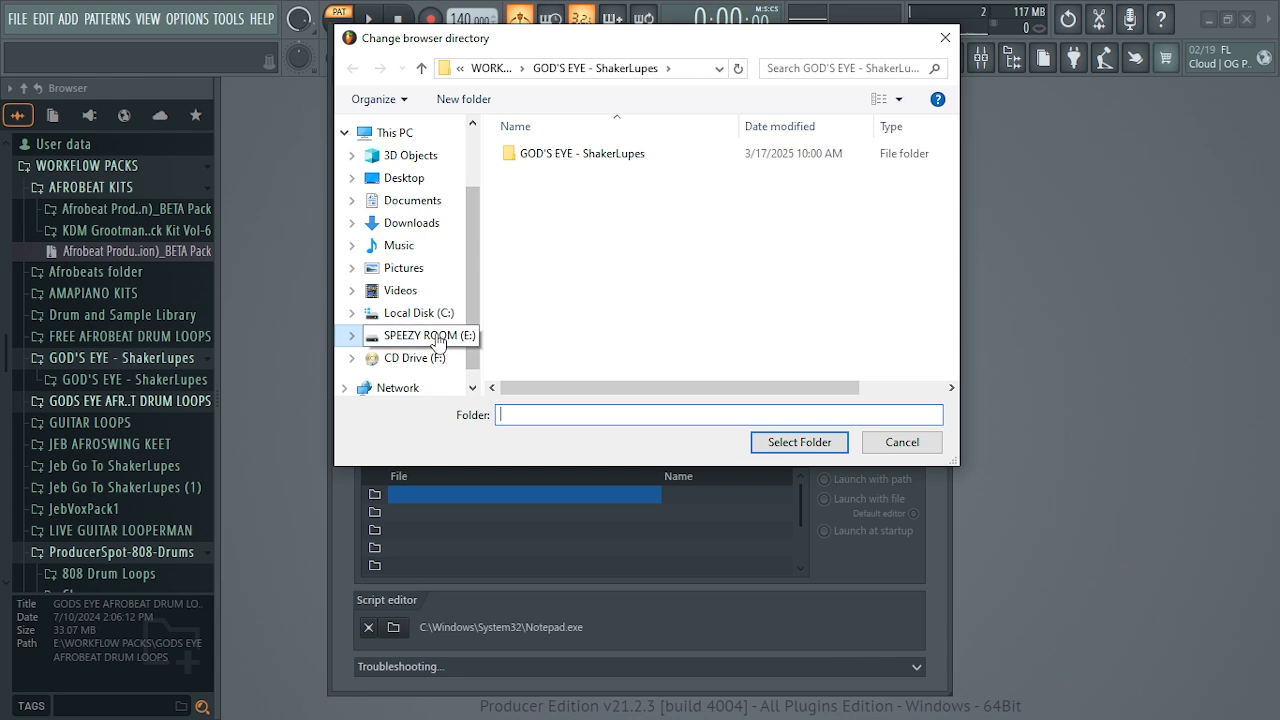
{"action": "left_click", "coordinate": [430, 224]}
{"action": "scroll", "coordinate": [818, 270], "scroll_direction": "down", "scroll_amount": 5}
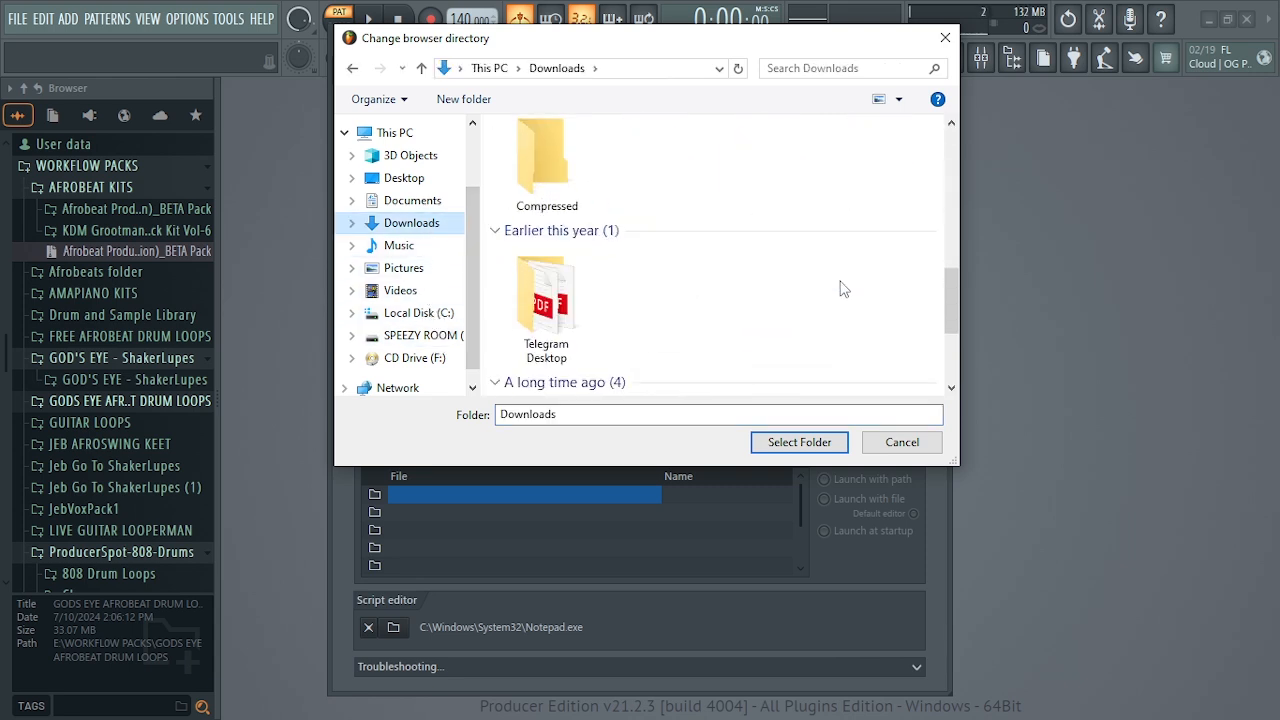
{"action": "scroll", "coordinate": [827, 287], "scroll_direction": "up", "scroll_amount": 3}
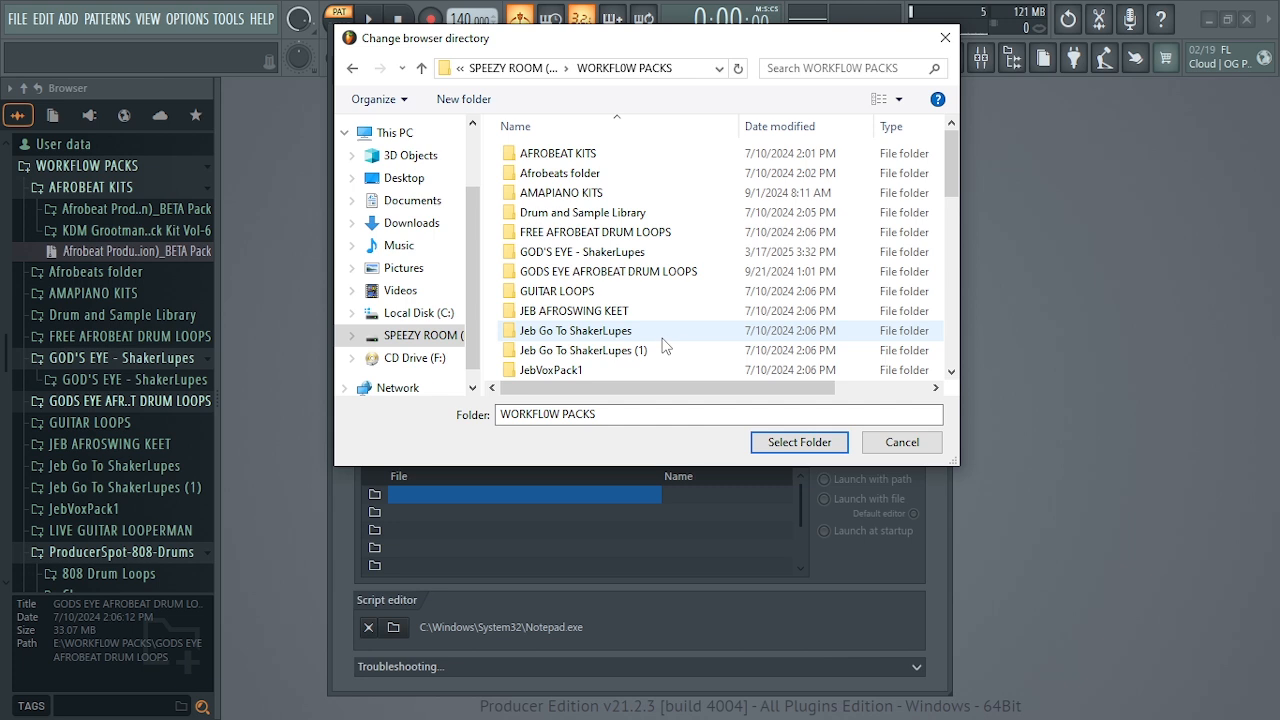
{"action": "scroll", "coordinate": [663, 337], "scroll_direction": "down", "scroll_amount": 7}
{"action": "scroll", "coordinate": [652, 337], "scroll_direction": "down", "scroll_amount": 2}
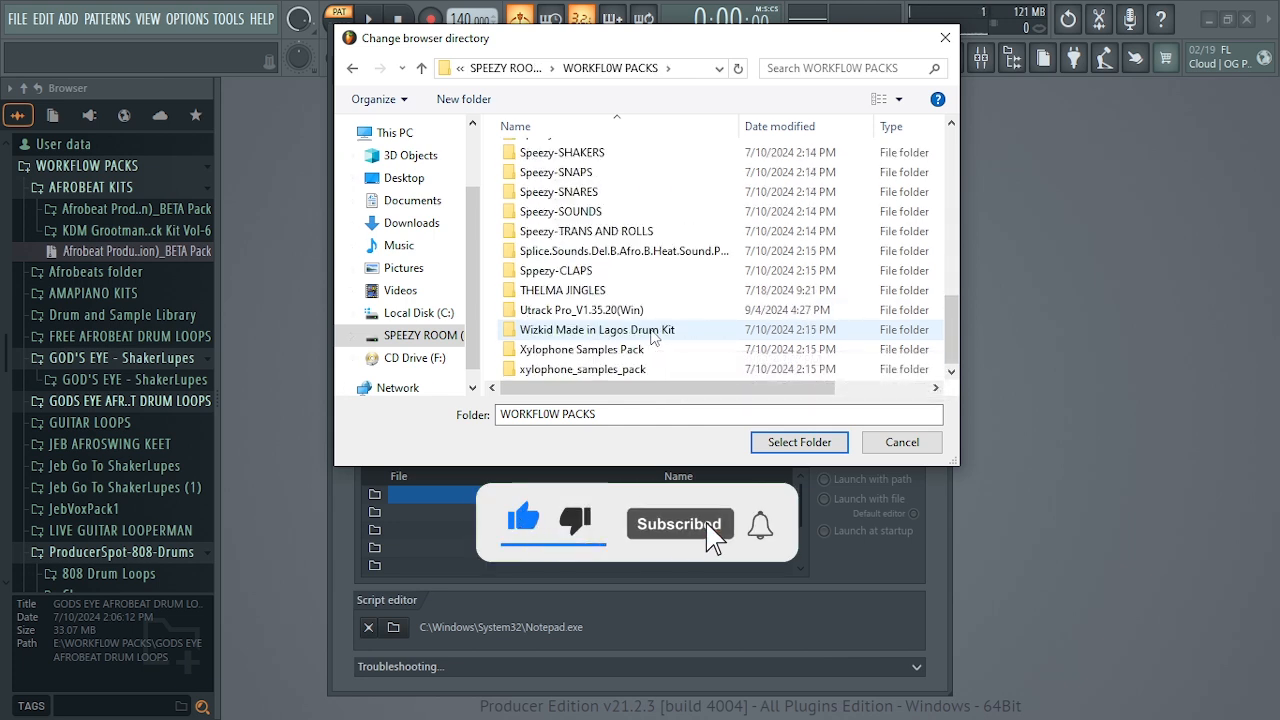
{"action": "left_click", "coordinate": [577, 372]}
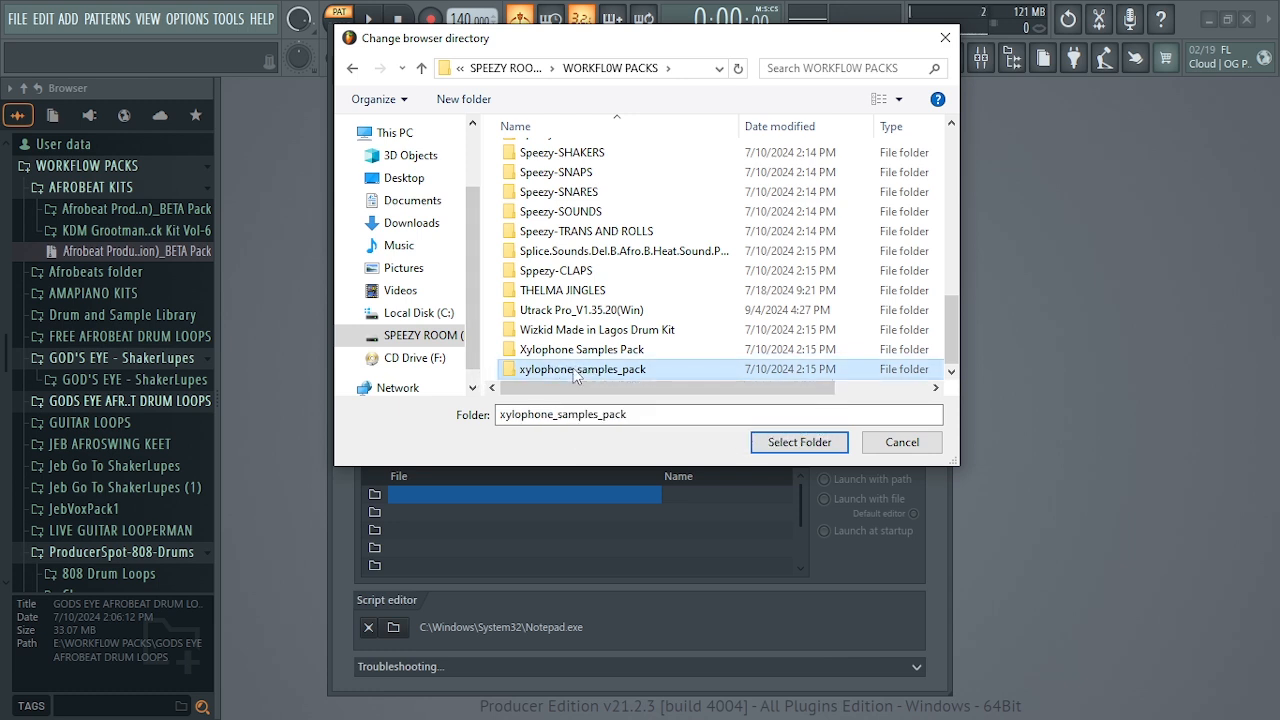
{"action": "left_click", "coordinate": [789, 447]}
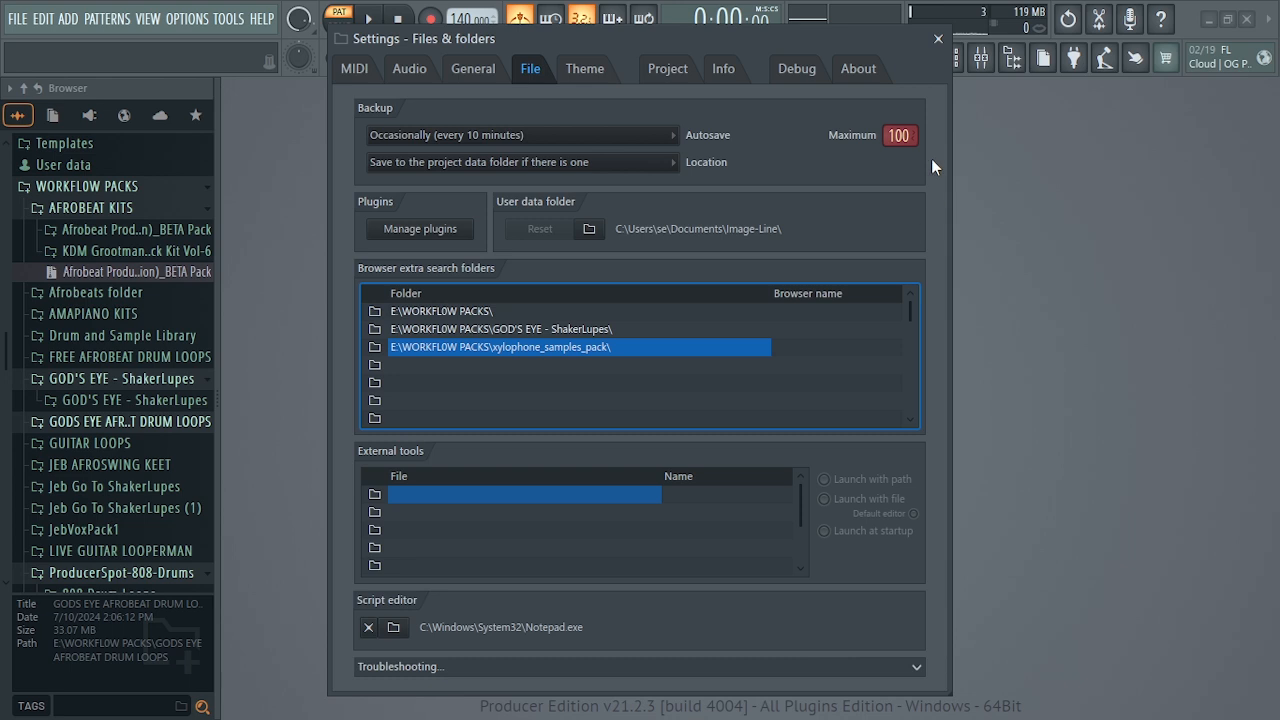
{"action": "left_click", "coordinate": [938, 38]}
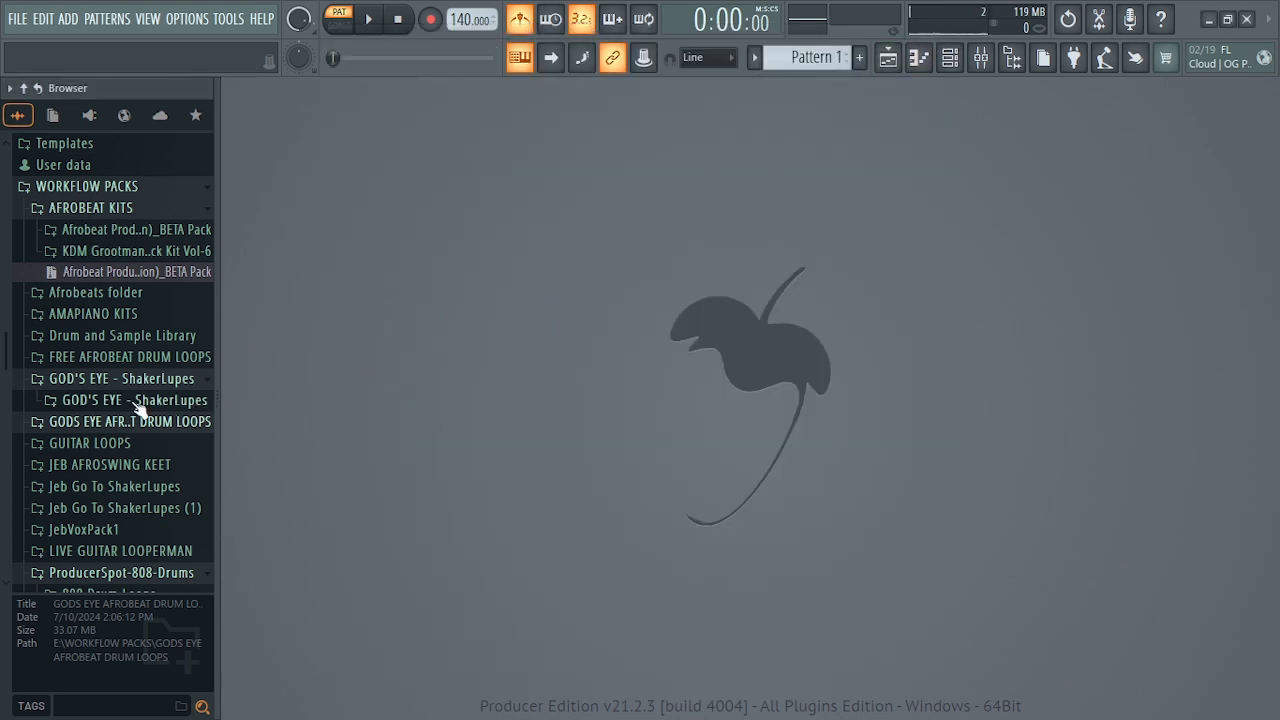
Collapse WORKFL0W PACKS and expand xylophone_samples_pack down to the ammo_A_150bpm_dripchord.com folder inside Dripchord.
{"action": "scroll", "coordinate": [143, 408], "scroll_direction": "up", "scroll_amount": 4}
{"action": "left_click", "coordinate": [86, 425]}
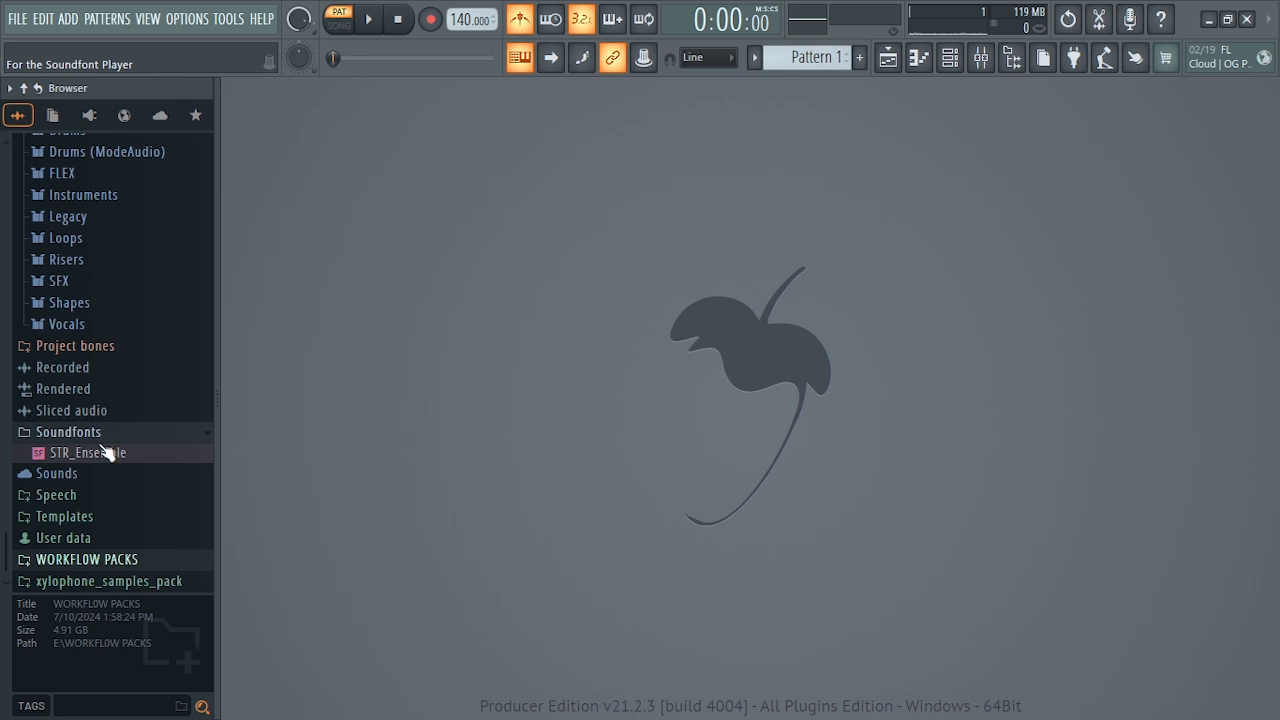
{"action": "left_click", "coordinate": [100, 583]}
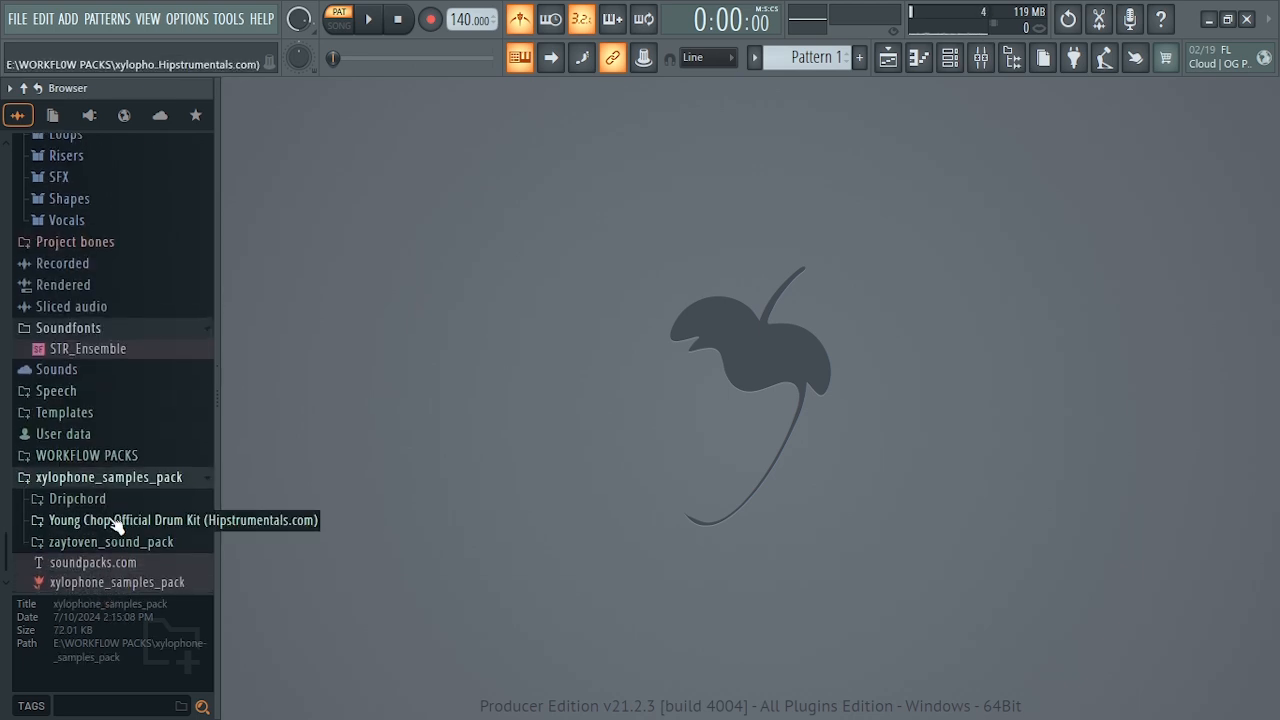
{"action": "left_click", "coordinate": [88, 498]}
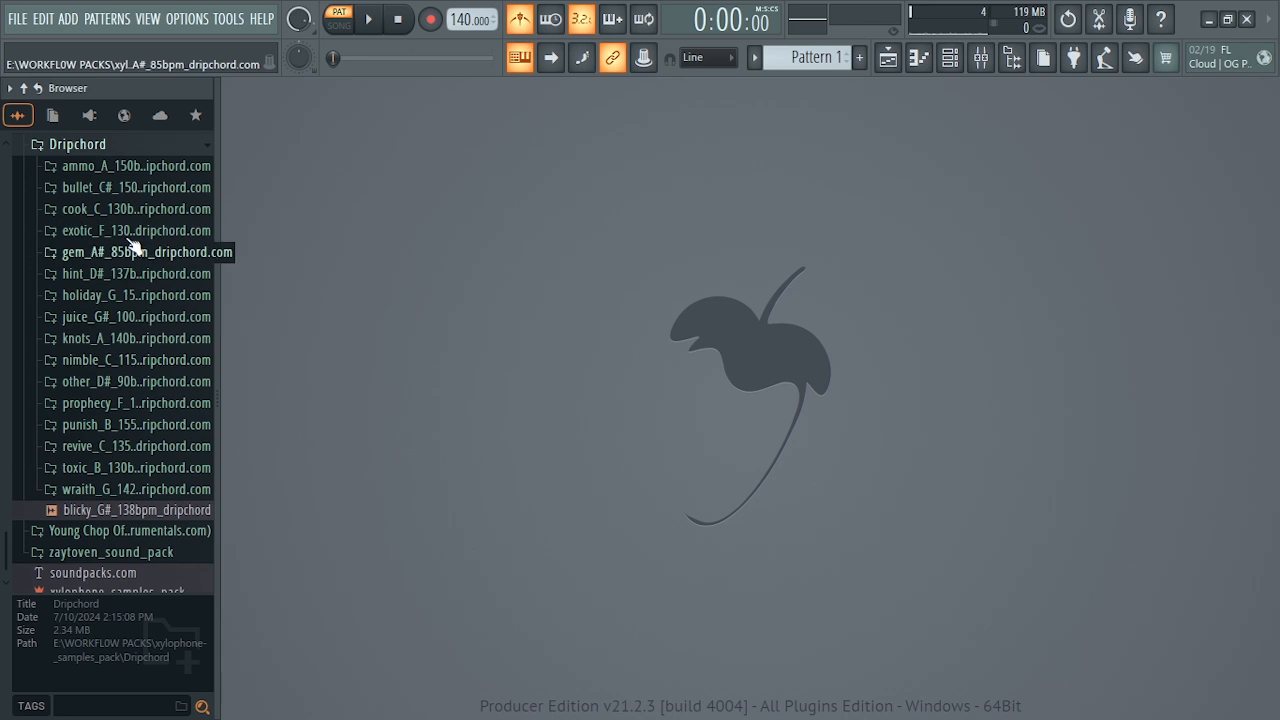
{"action": "scroll", "coordinate": [135, 277], "scroll_direction": "up", "scroll_amount": 2}
{"action": "left_click", "coordinate": [137, 286]}
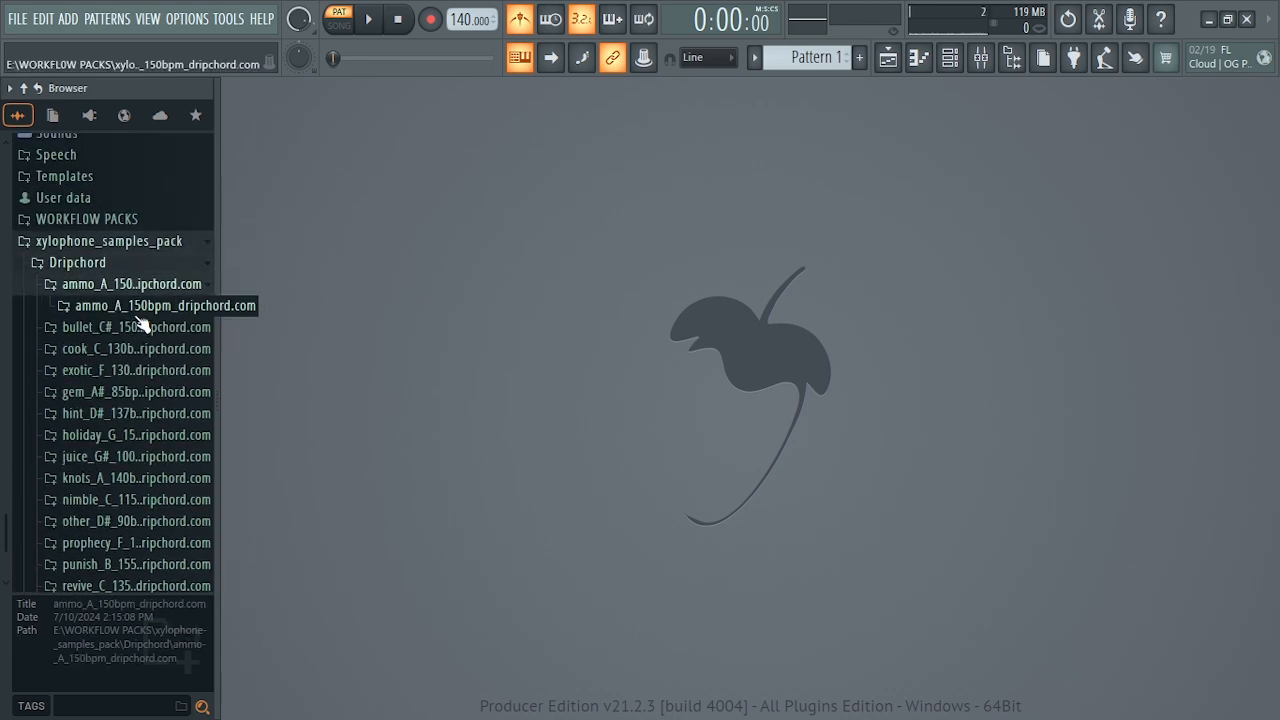
Look inside the inner ammo_A_150bpm_dripchord.com and bullet_C#_150bpm_dripchord.com folders, and collapse xylophone_samples_pack.
{"action": "left_click", "coordinate": [137, 306]}
{"action": "left_click", "coordinate": [115, 367]}
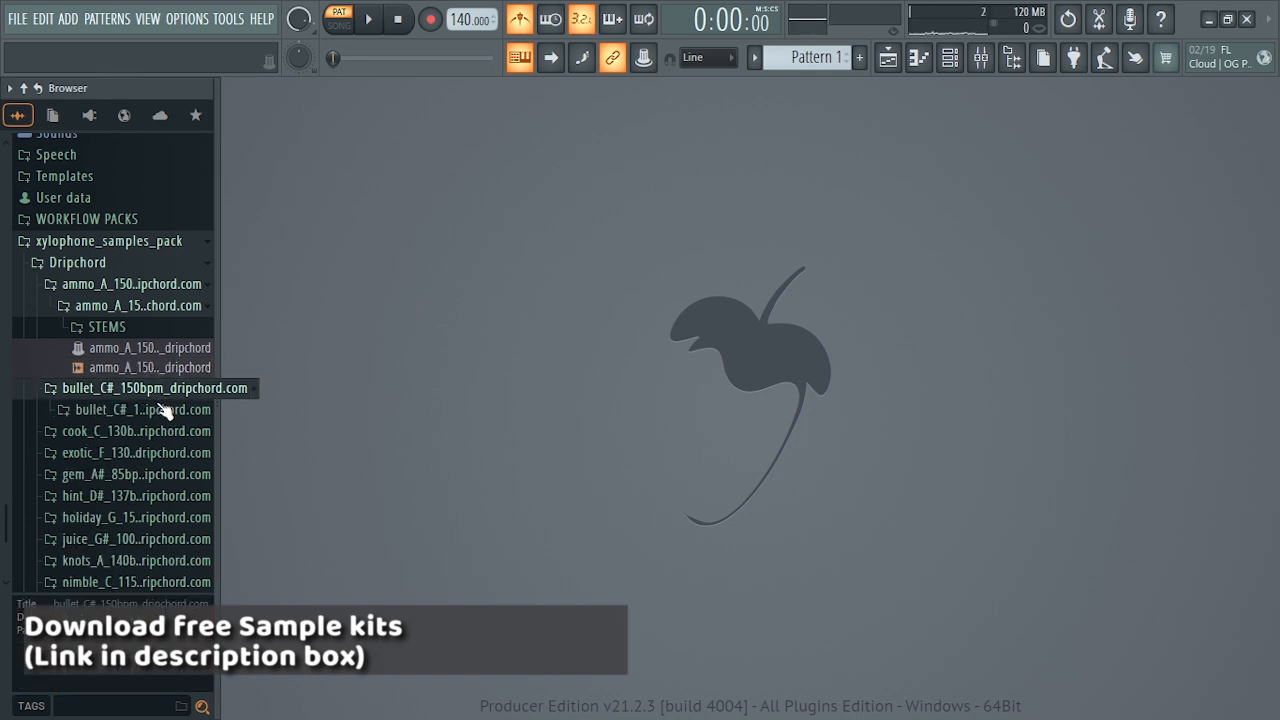
{"action": "left_click", "coordinate": [105, 247]}
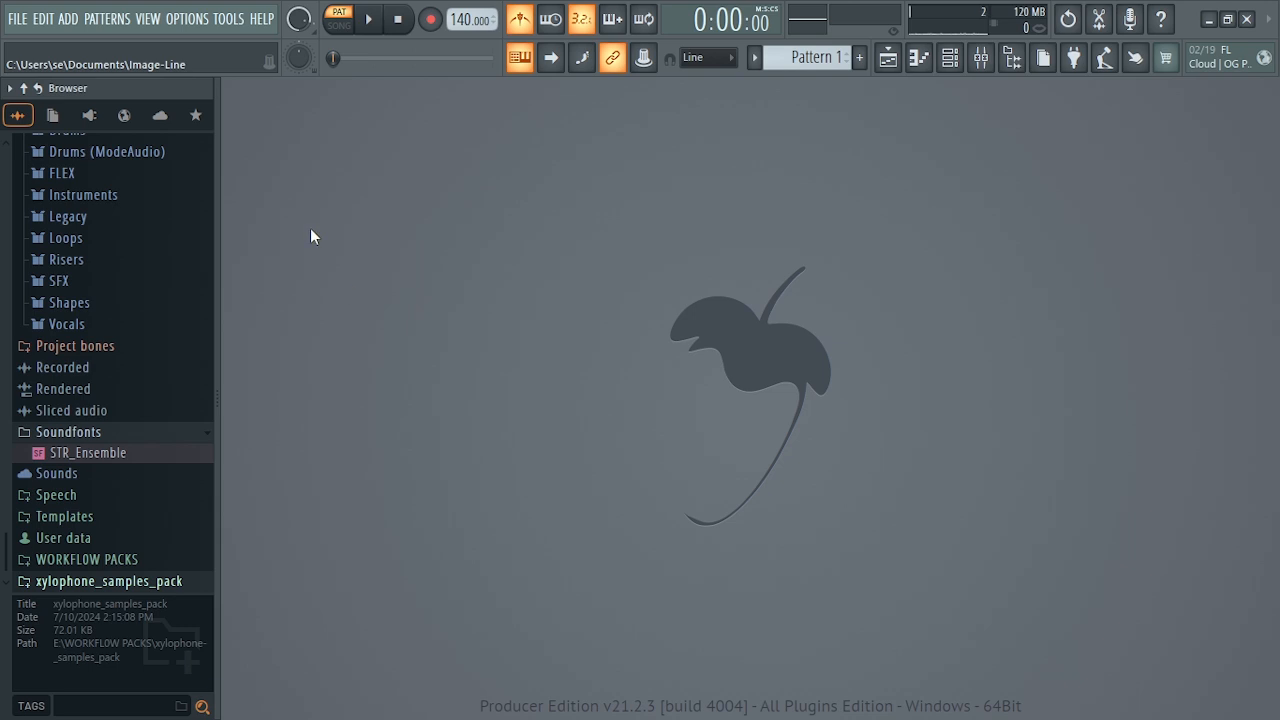
{"action": "left_click", "coordinate": [185, 20]}
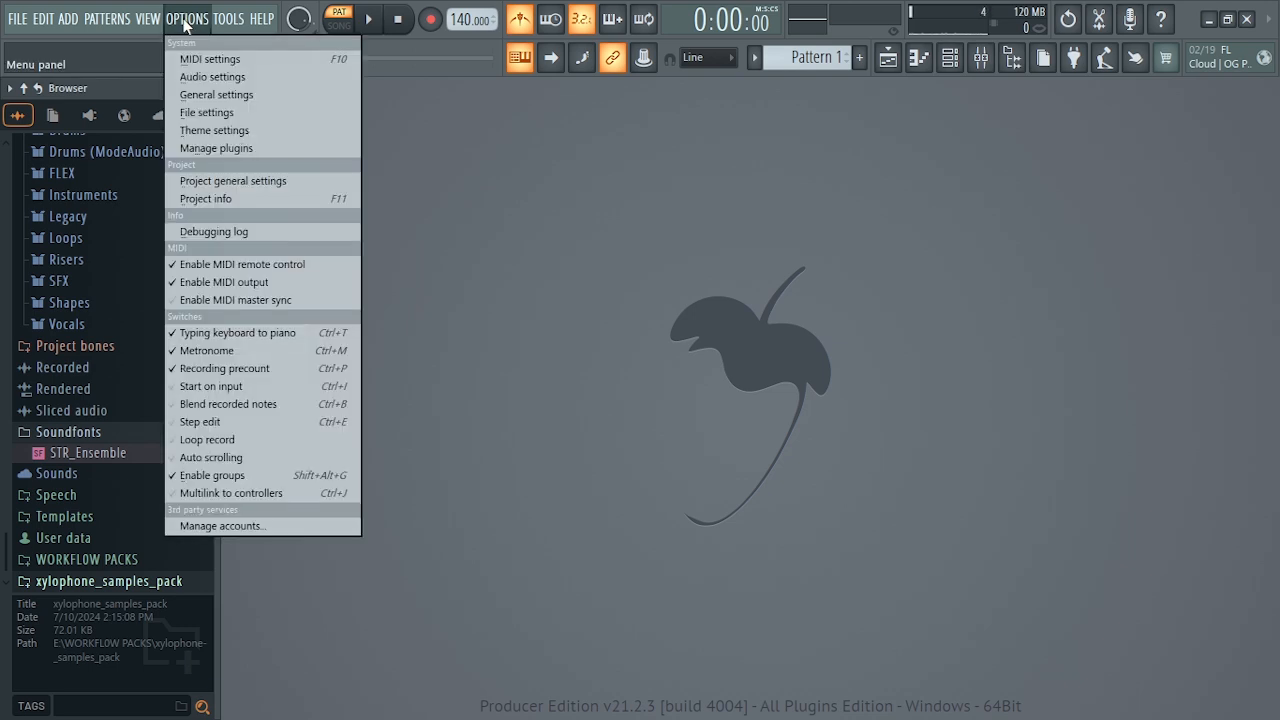
{"action": "mouse_move", "coordinate": [154, 20]}
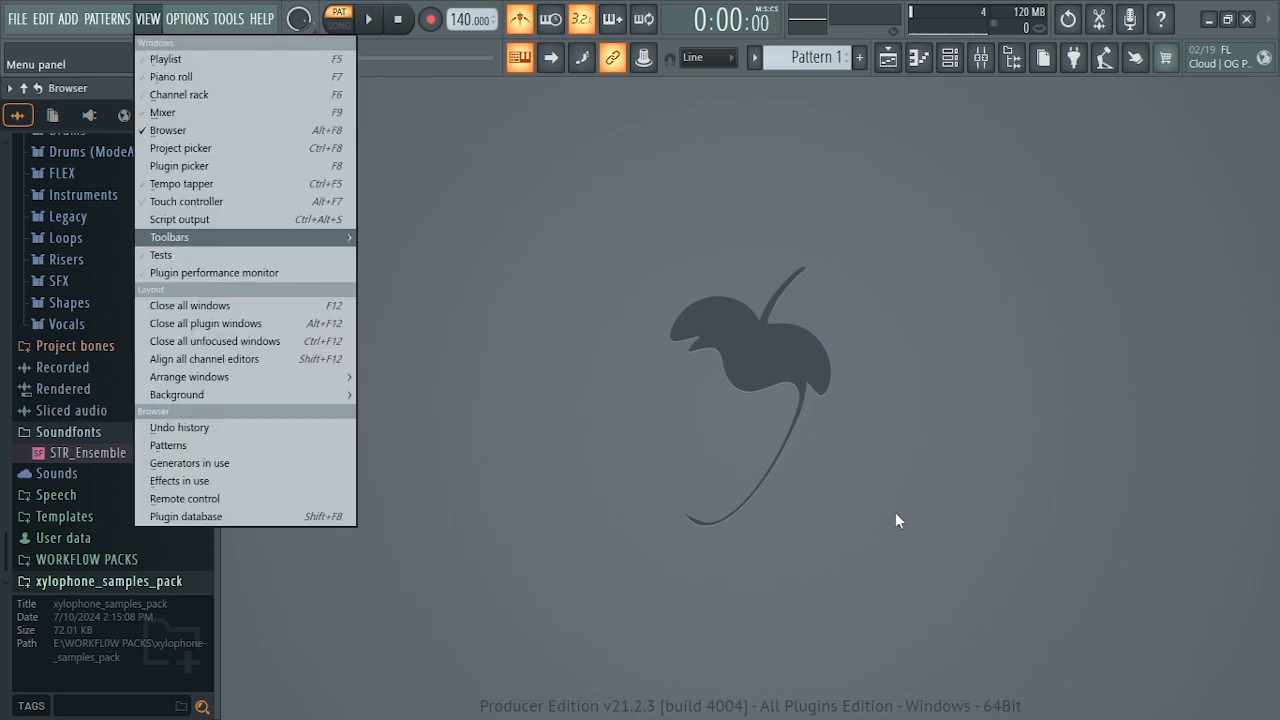
{"action": "left_click", "coordinate": [878, 372]}
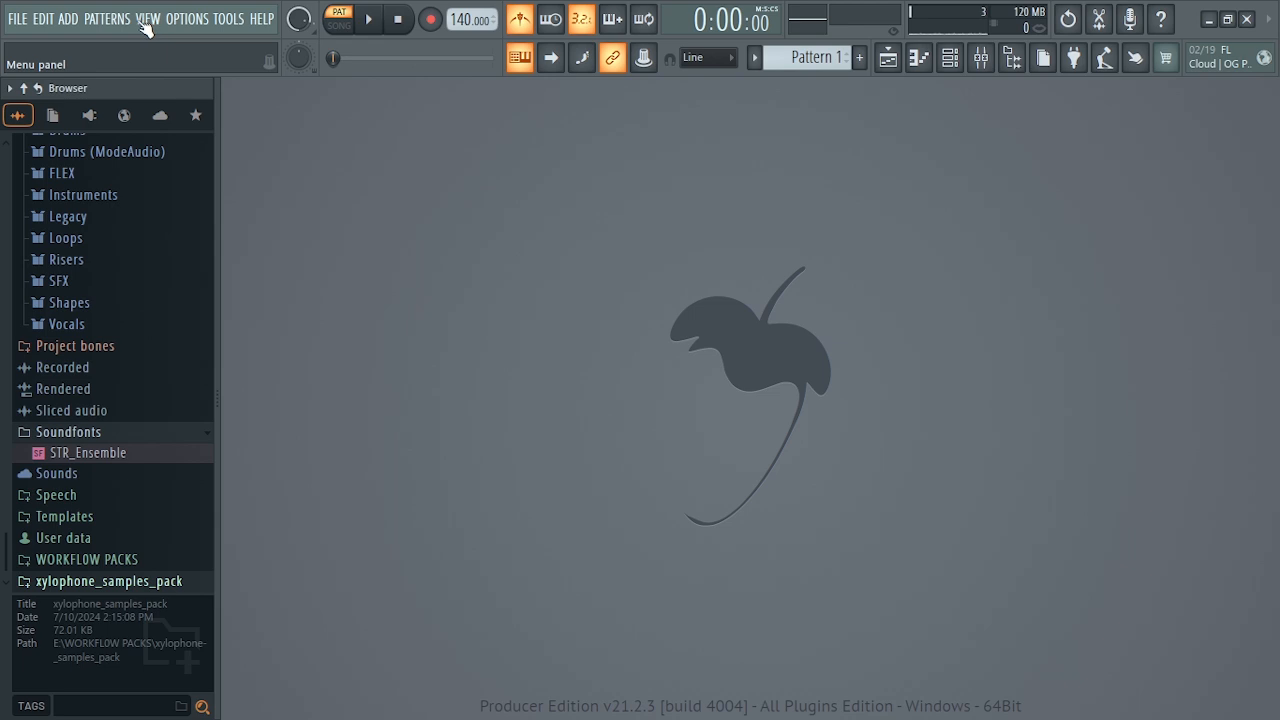
Set the workspace background wallpaper to the BEE image from the Downloads folder.
{"action": "left_click", "coordinate": [140, 20]}
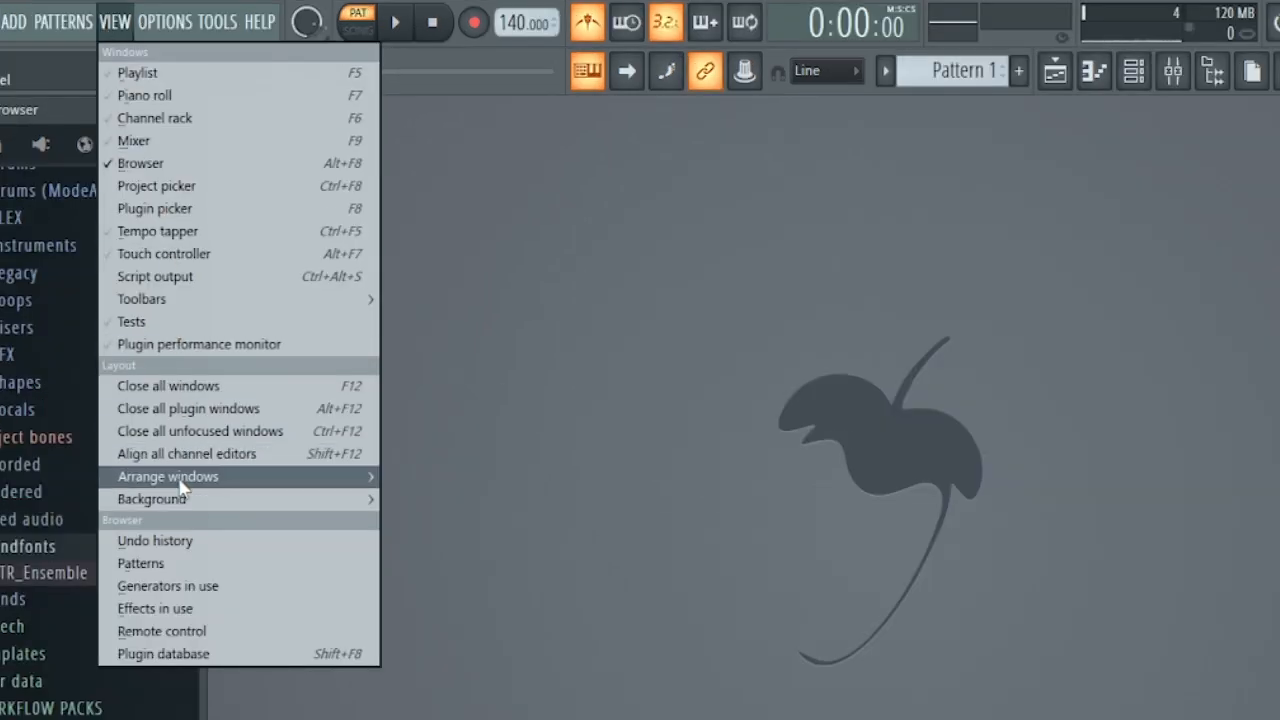
{"action": "mouse_move", "coordinate": [178, 491]}
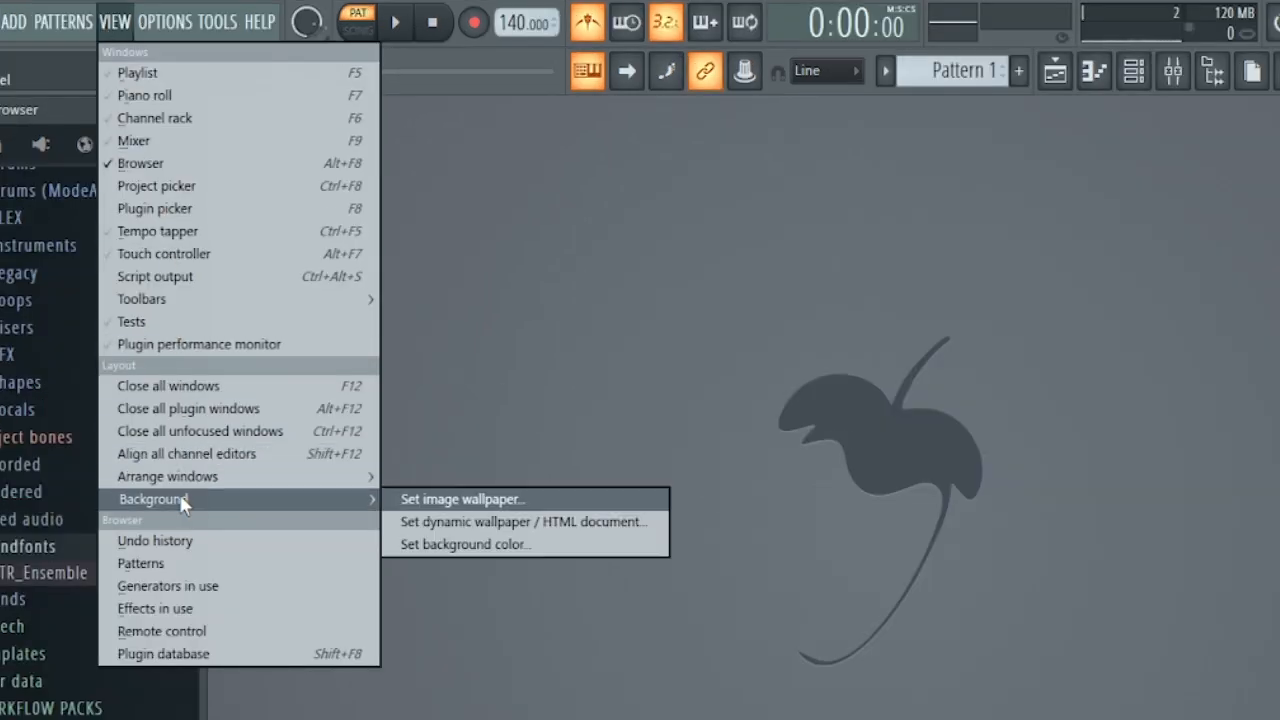
{"action": "left_click", "coordinate": [485, 506]}
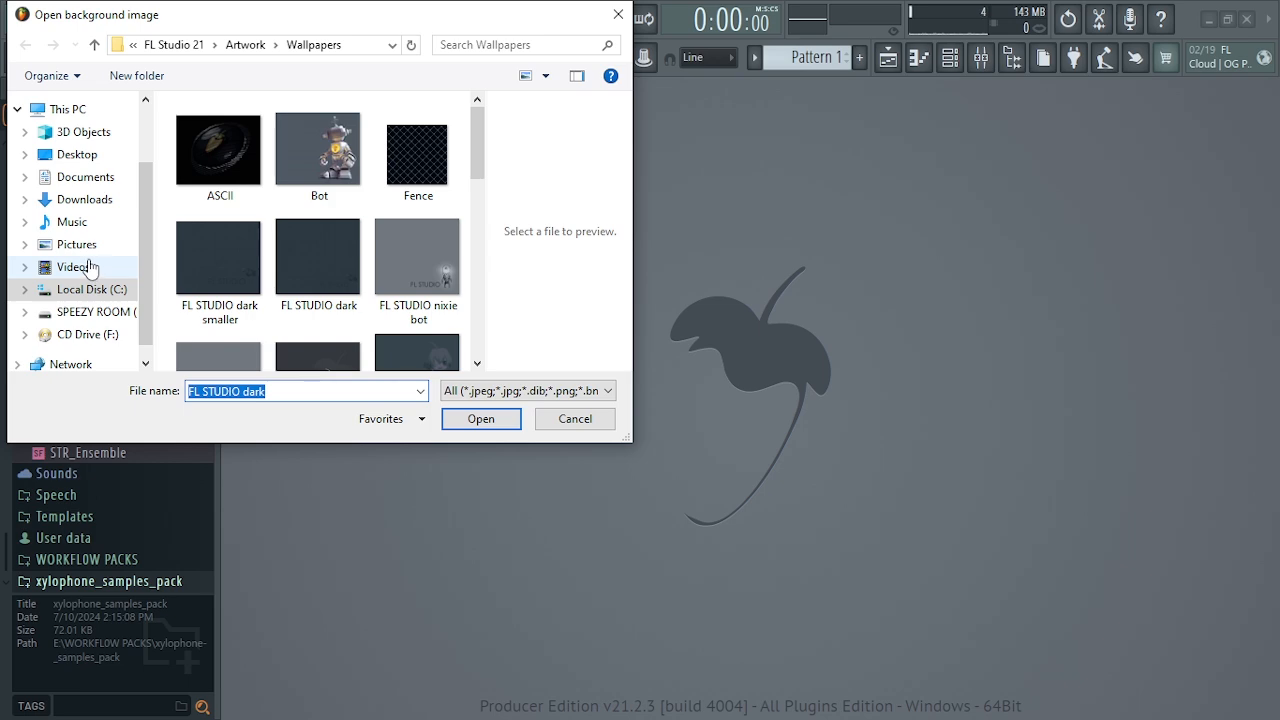
{"action": "left_click", "coordinate": [85, 199]}
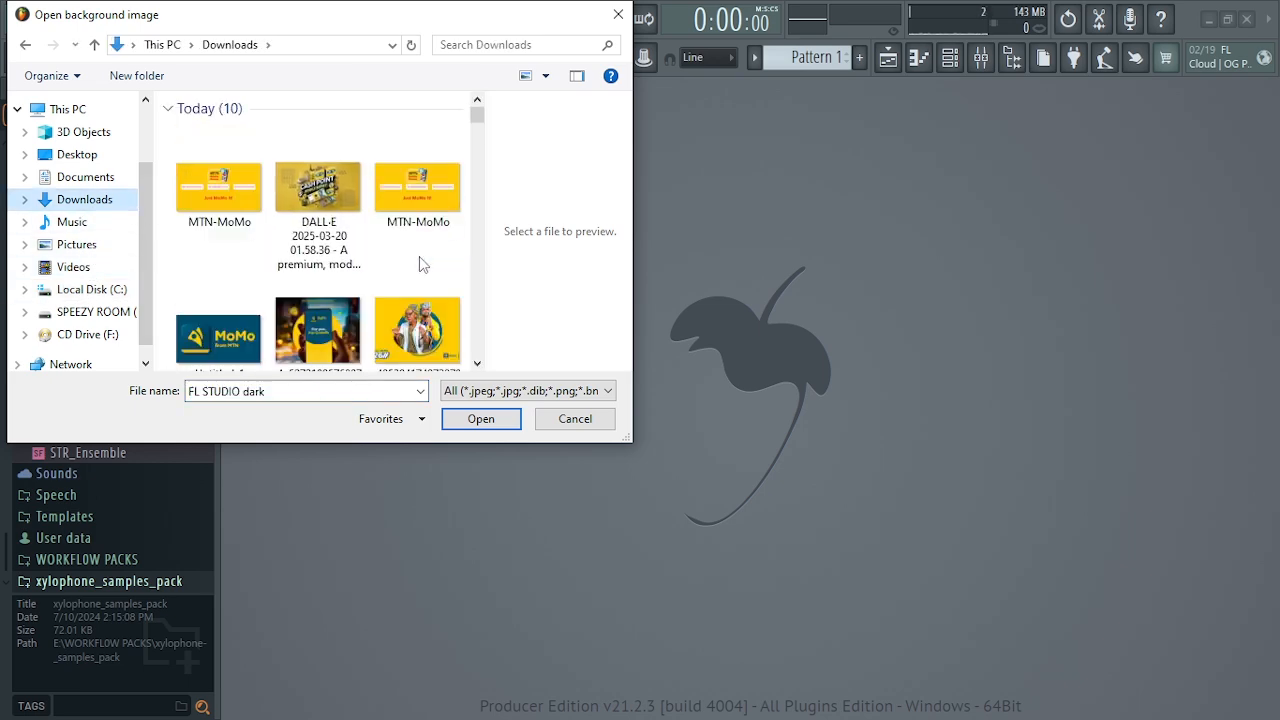
{"action": "scroll", "coordinate": [432, 262], "scroll_direction": "down", "scroll_amount": 1}
{"action": "scroll", "coordinate": [433, 264], "scroll_direction": "down", "scroll_amount": 2}
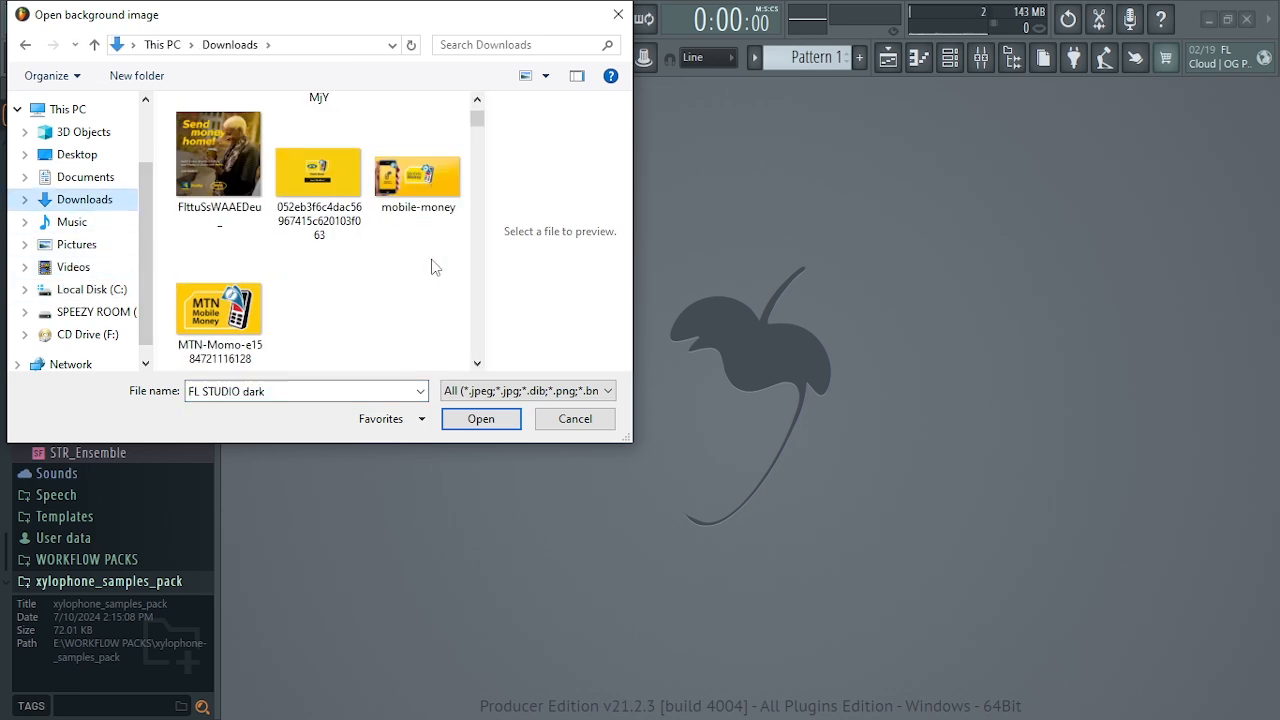
{"action": "scroll", "coordinate": [432, 267], "scroll_direction": "down", "scroll_amount": 8}
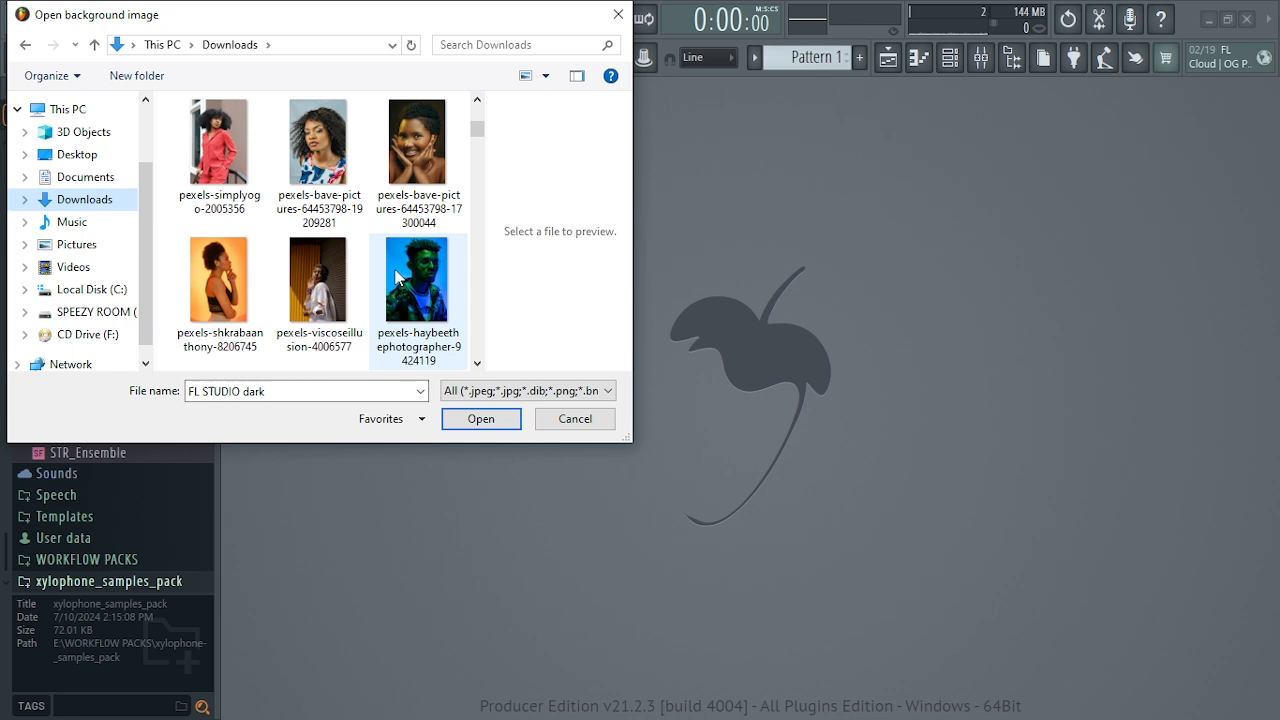
{"action": "scroll", "coordinate": [398, 280], "scroll_direction": "up", "scroll_amount": 1}
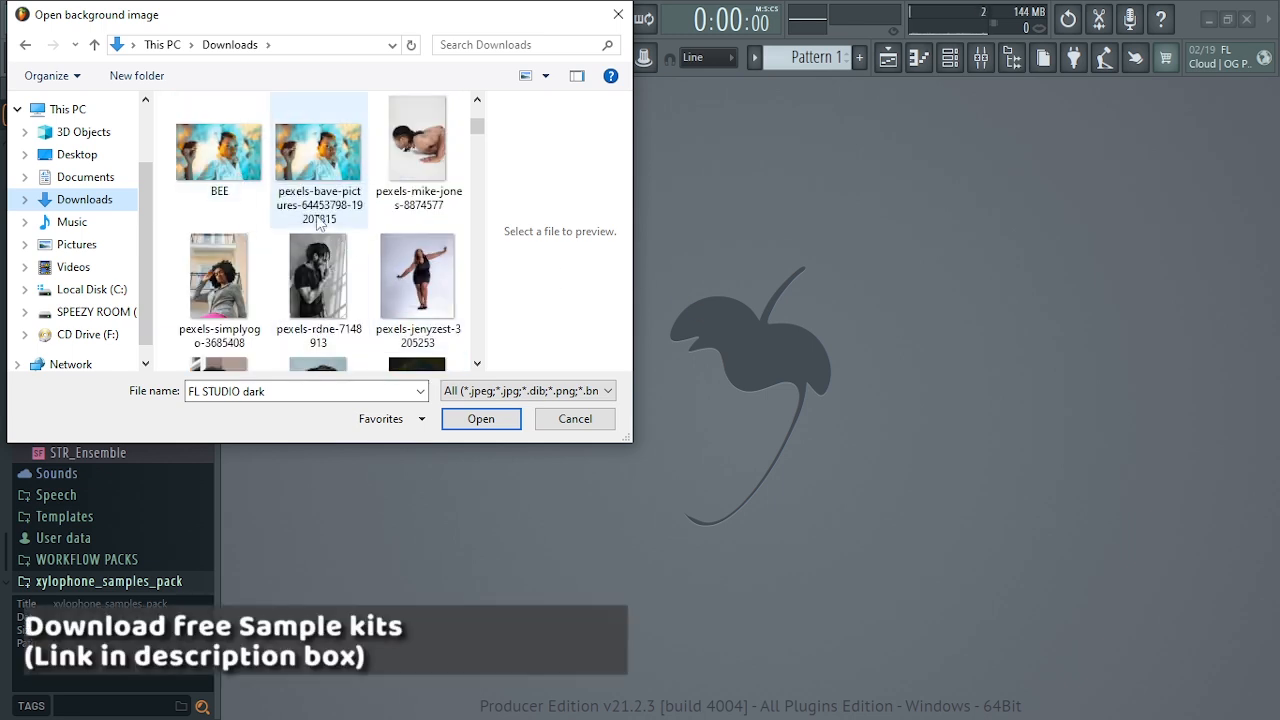
{"action": "double_click", "coordinate": [240, 163]}
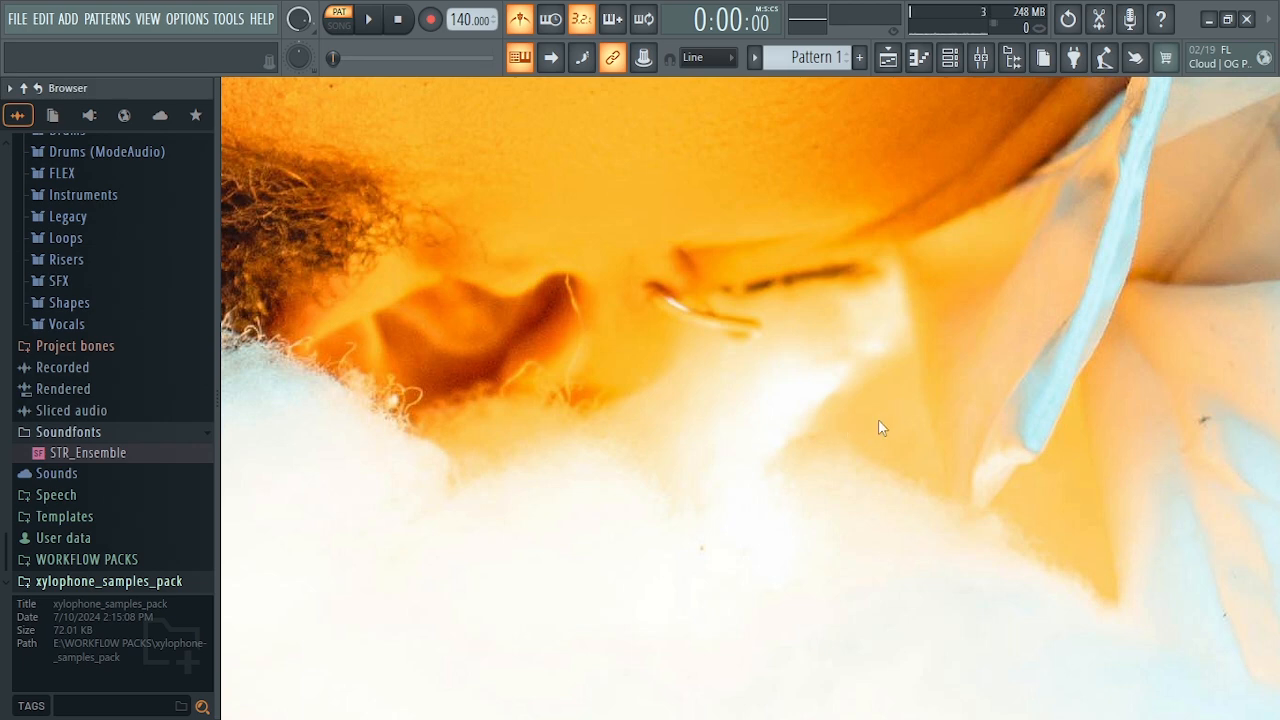
Replace the background wallpaper with the Antares-Auto-Tune-Unlimited image from the Downloads folder.
{"action": "left_click", "coordinate": [147, 19]}
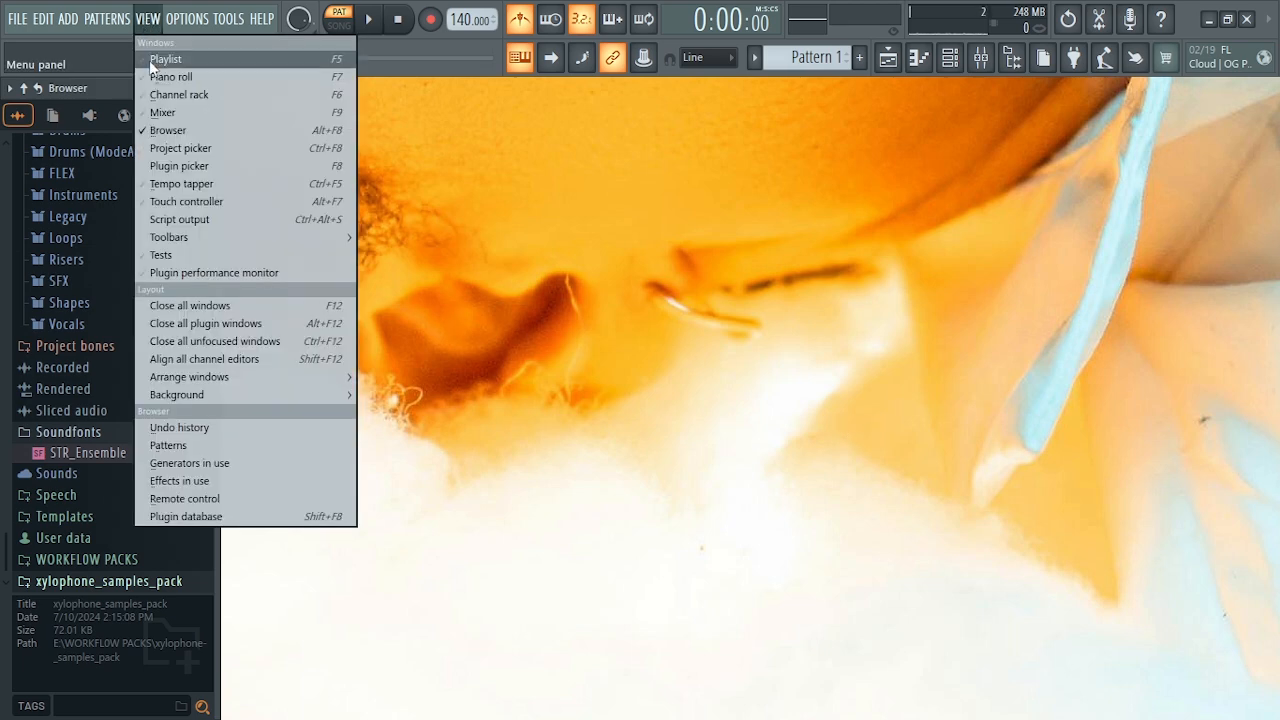
{"action": "mouse_move", "coordinate": [237, 396]}
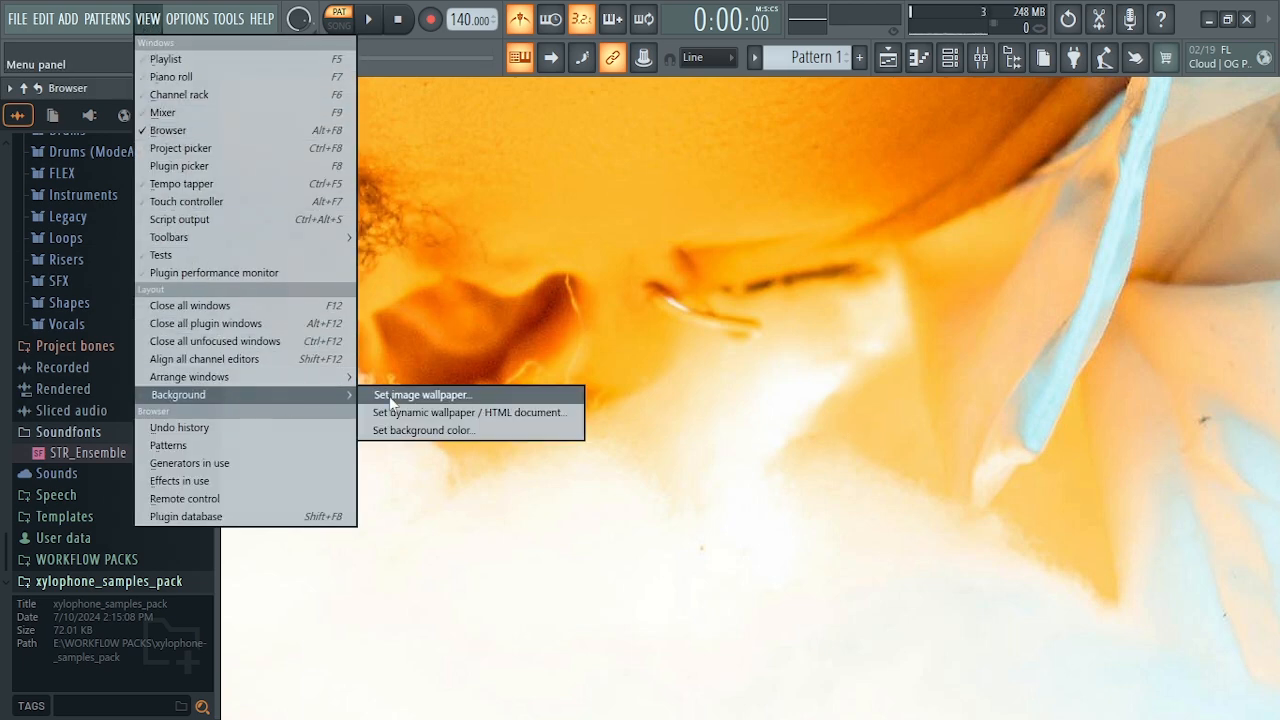
{"action": "left_click", "coordinate": [429, 395]}
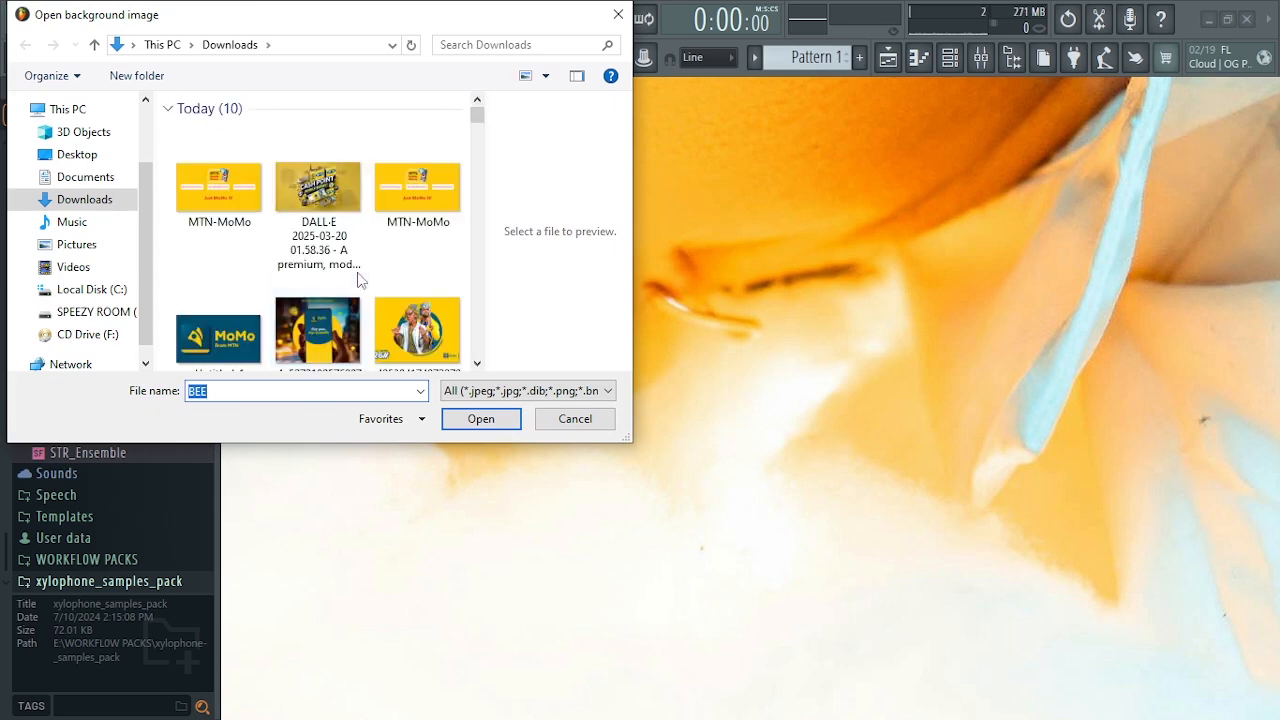
{"action": "scroll", "coordinate": [346, 271], "scroll_direction": "down", "scroll_amount": 5}
{"action": "scroll", "coordinate": [365, 277], "scroll_direction": "down", "scroll_amount": 10}
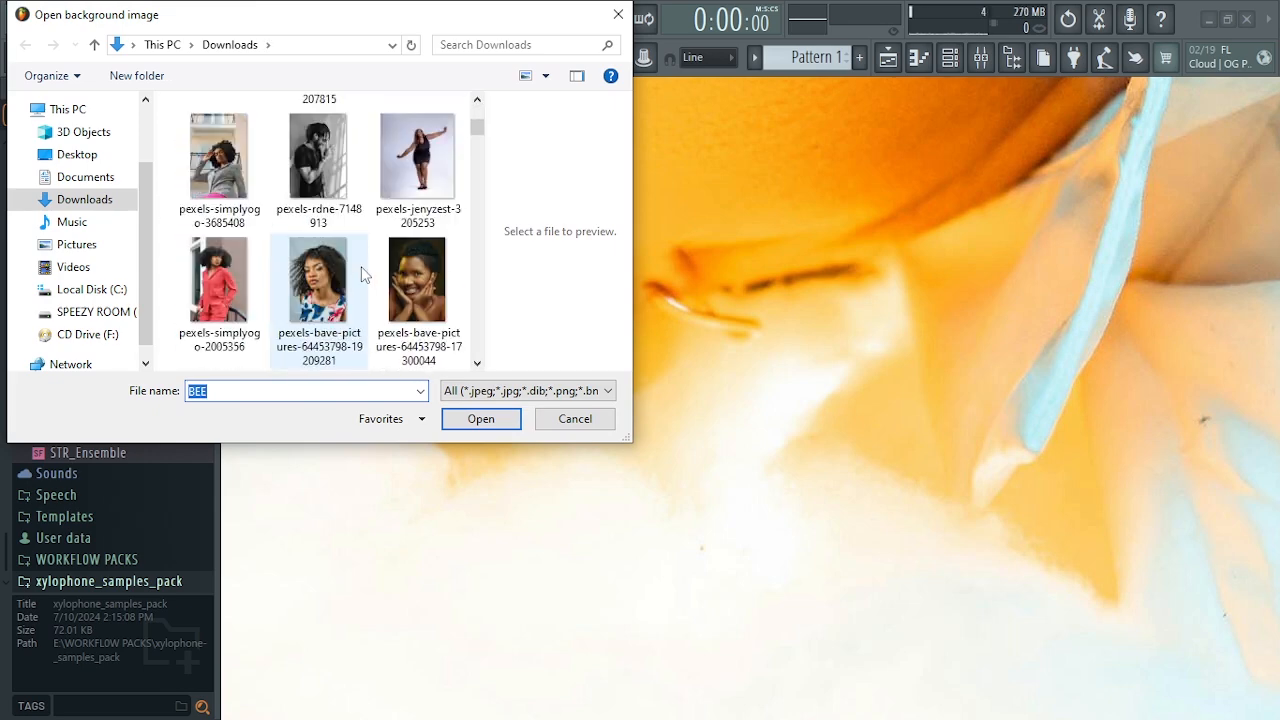
{"action": "scroll", "coordinate": [365, 277], "scroll_direction": "down", "scroll_amount": 6}
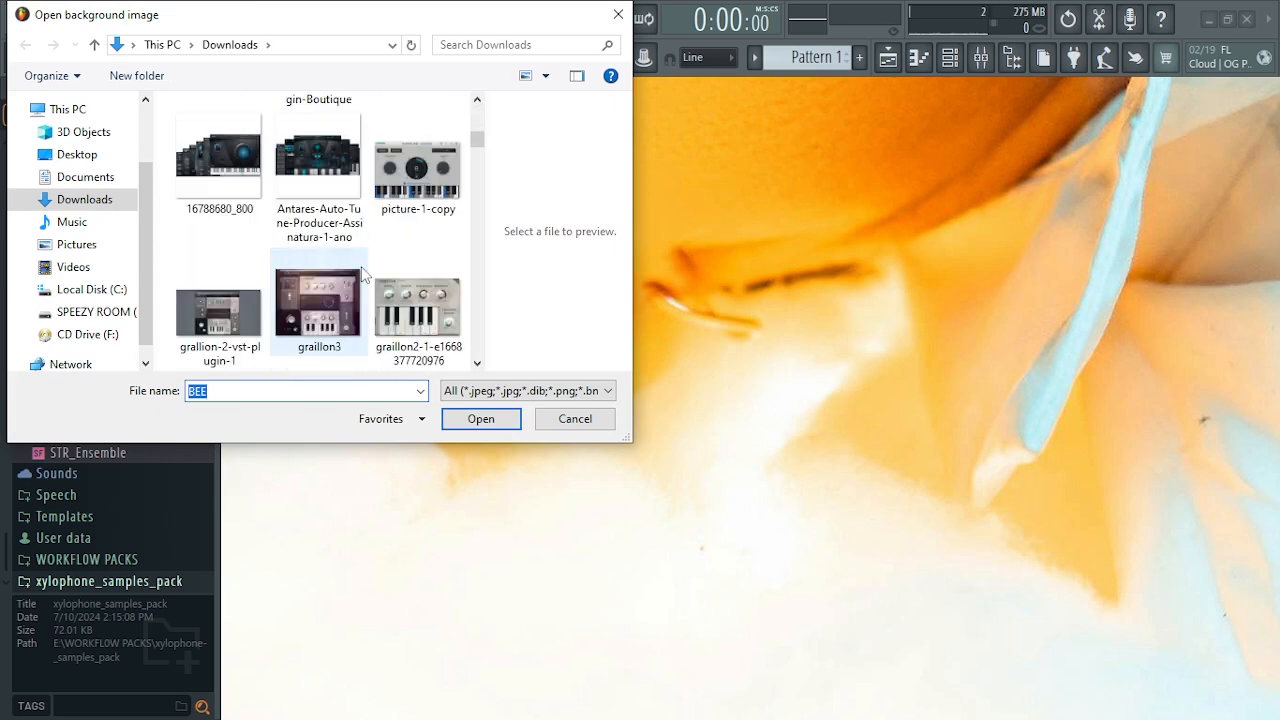
{"action": "scroll", "coordinate": [365, 277], "scroll_direction": "up", "scroll_amount": 2}
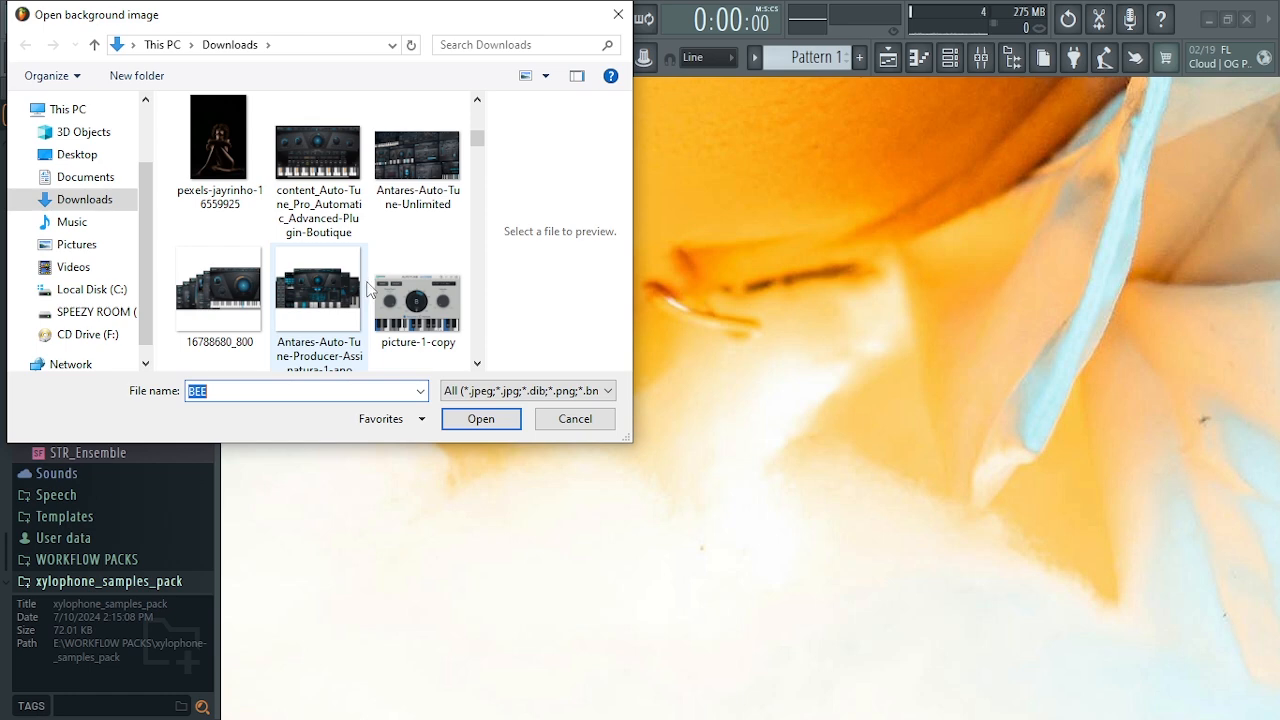
{"action": "scroll", "coordinate": [367, 287], "scroll_direction": "up", "scroll_amount": 1}
{"action": "double_click", "coordinate": [411, 284]}
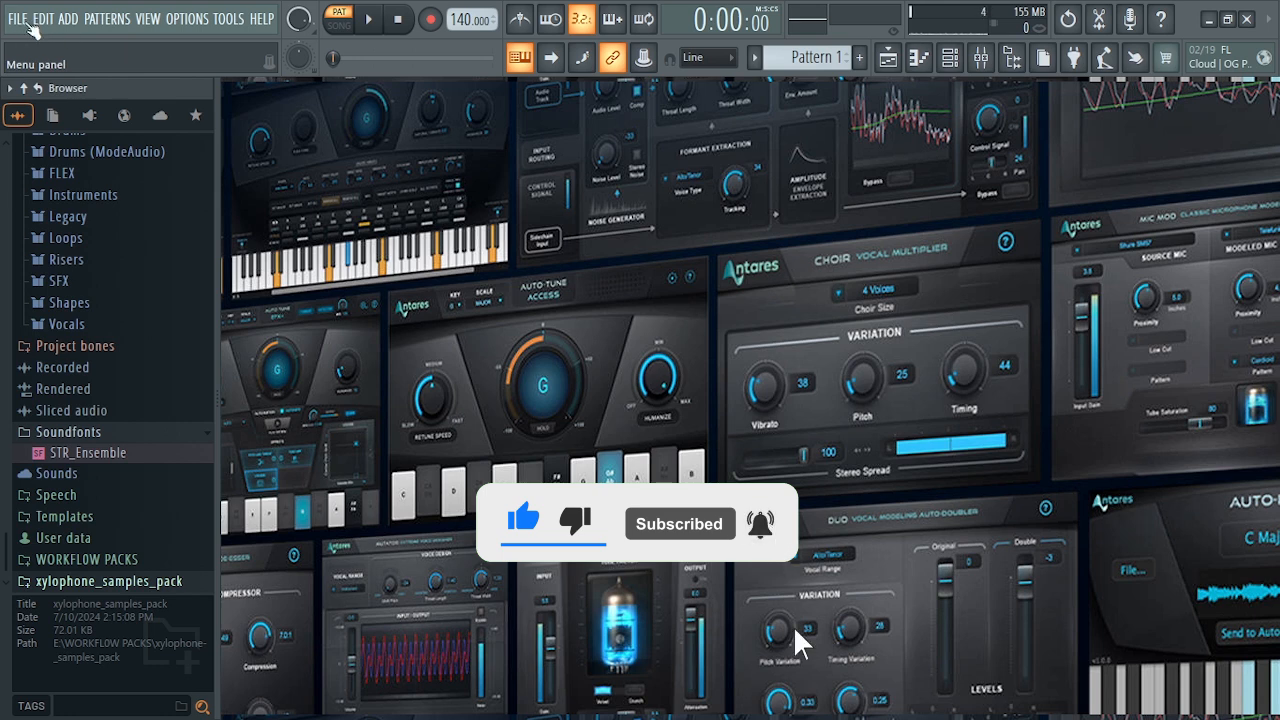
Save the project as TRAP BEAT in a new project folder.
{"action": "left_click", "coordinate": [19, 20]}
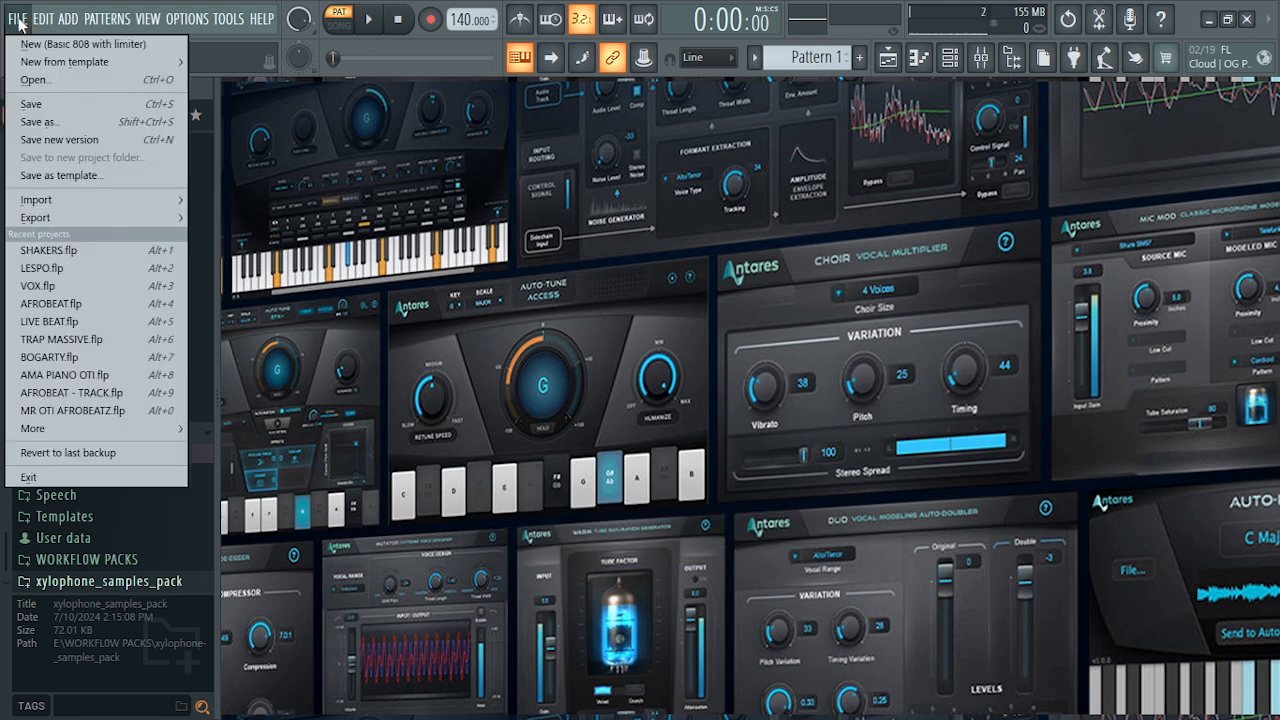
{"action": "left_click", "coordinate": [40, 121]}
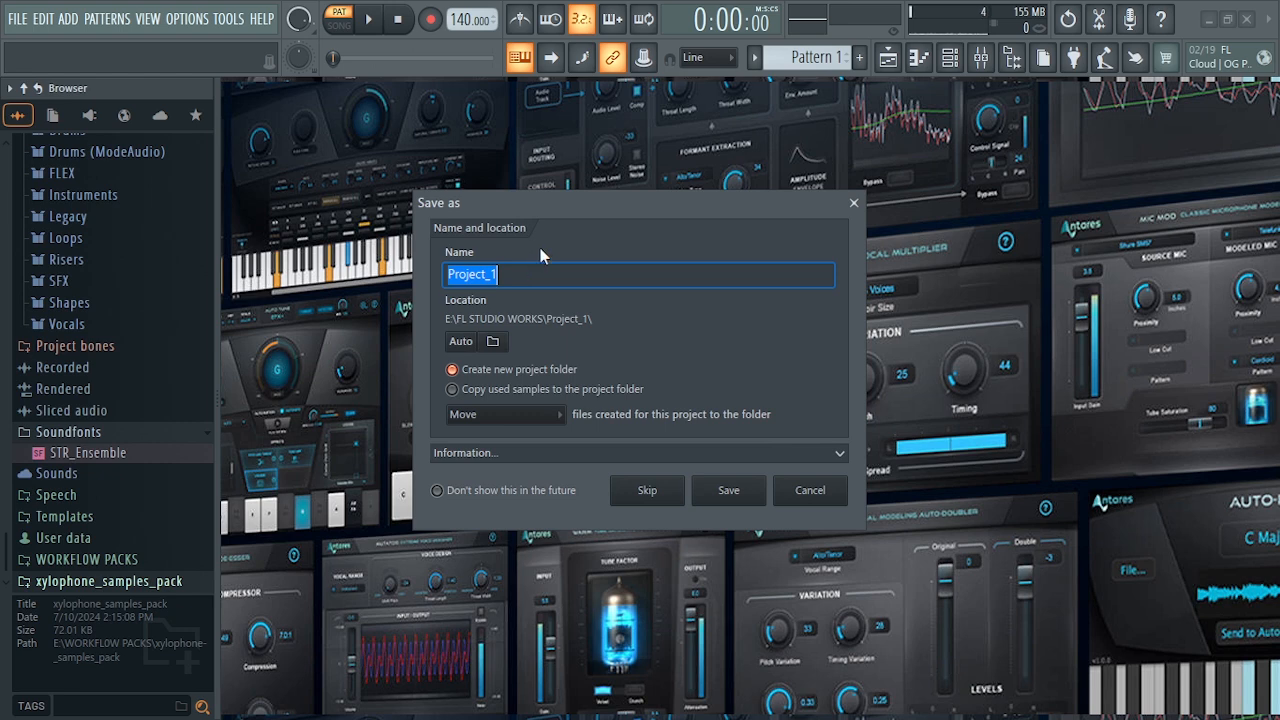
{"action": "type", "text": "TRAP BEAT"}
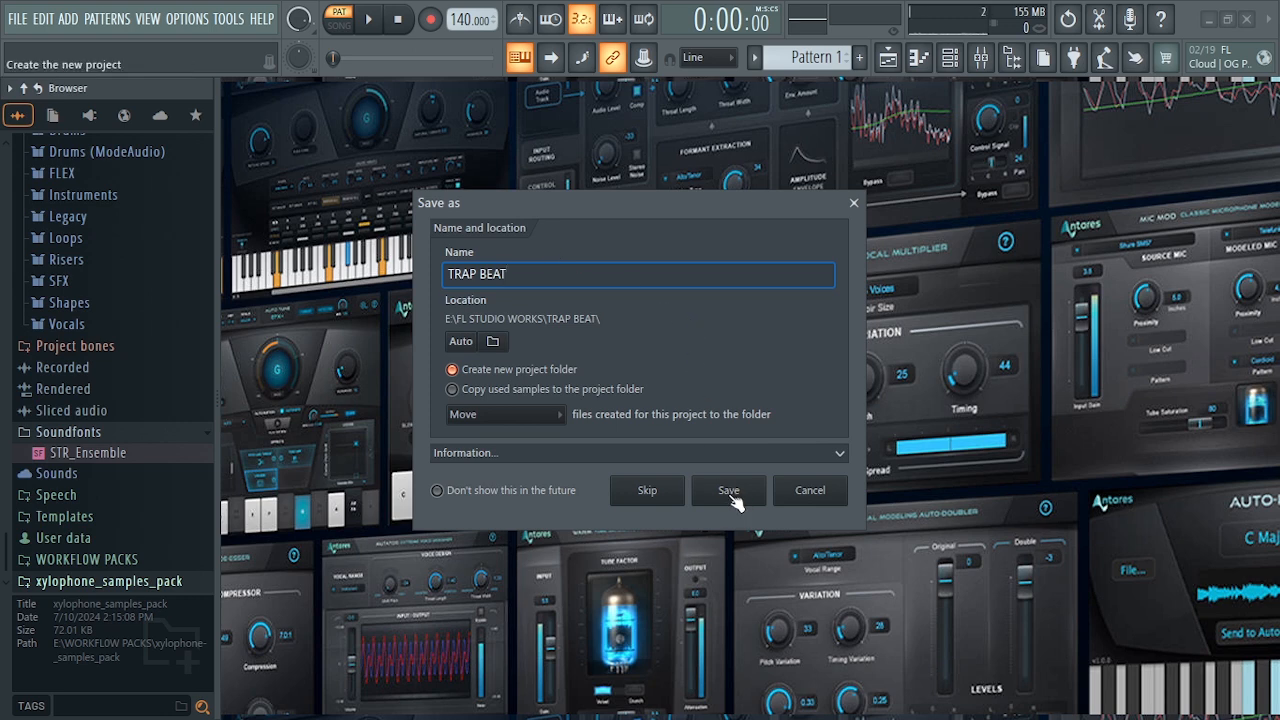
{"action": "left_click", "coordinate": [731, 497]}
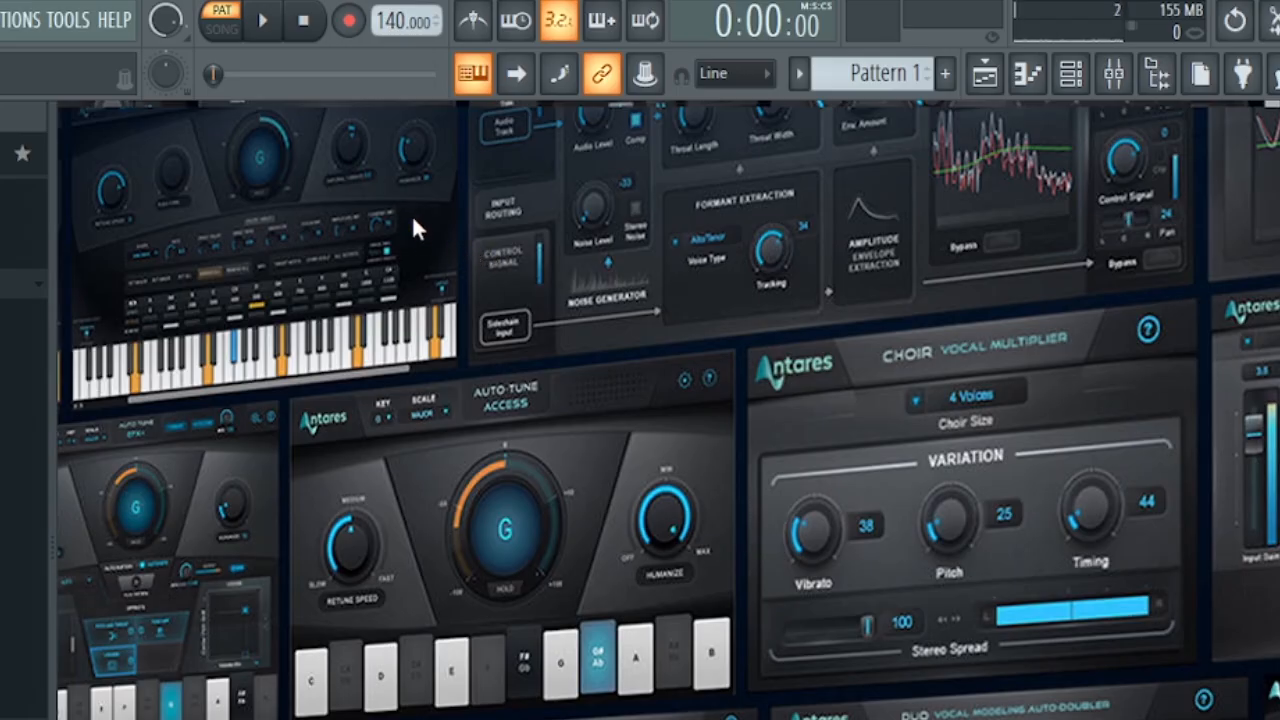
Apply the 120 BPM tempo preset and adjust the project tempo manually to 113 BPM.
{"action": "right_click", "coordinate": [392, 30]}
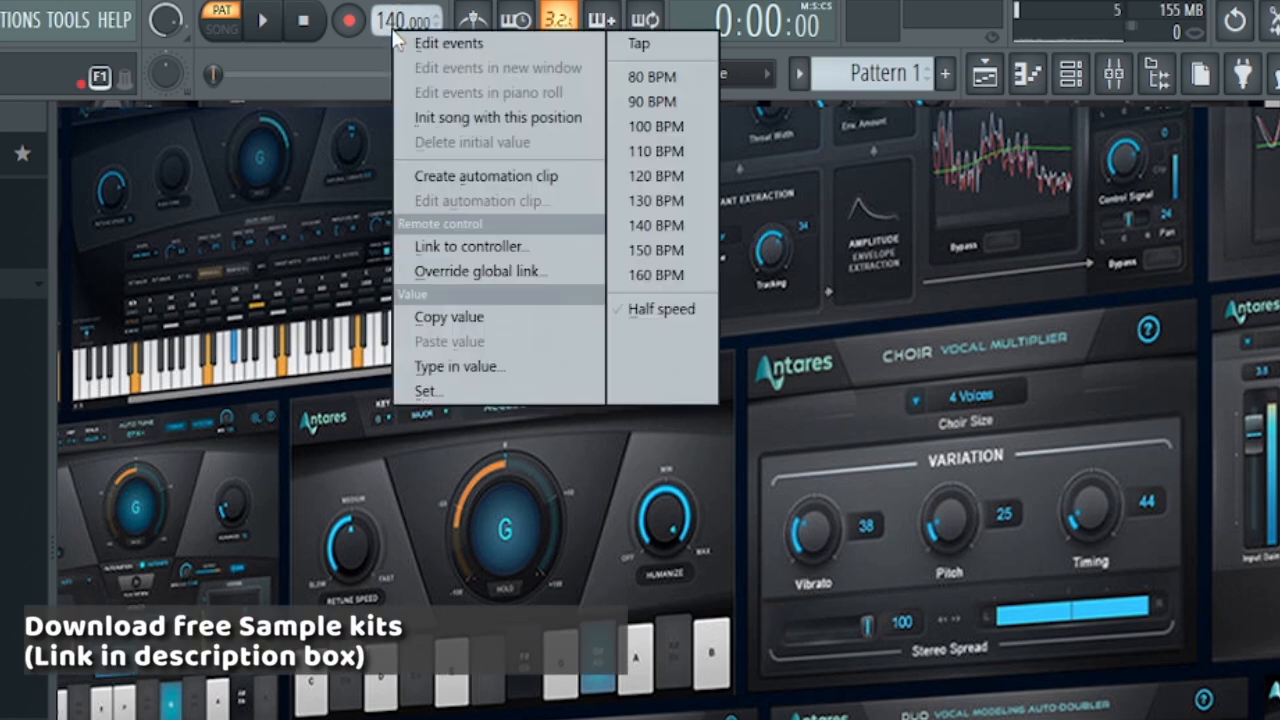
{"action": "left_click", "coordinate": [392, 30]}
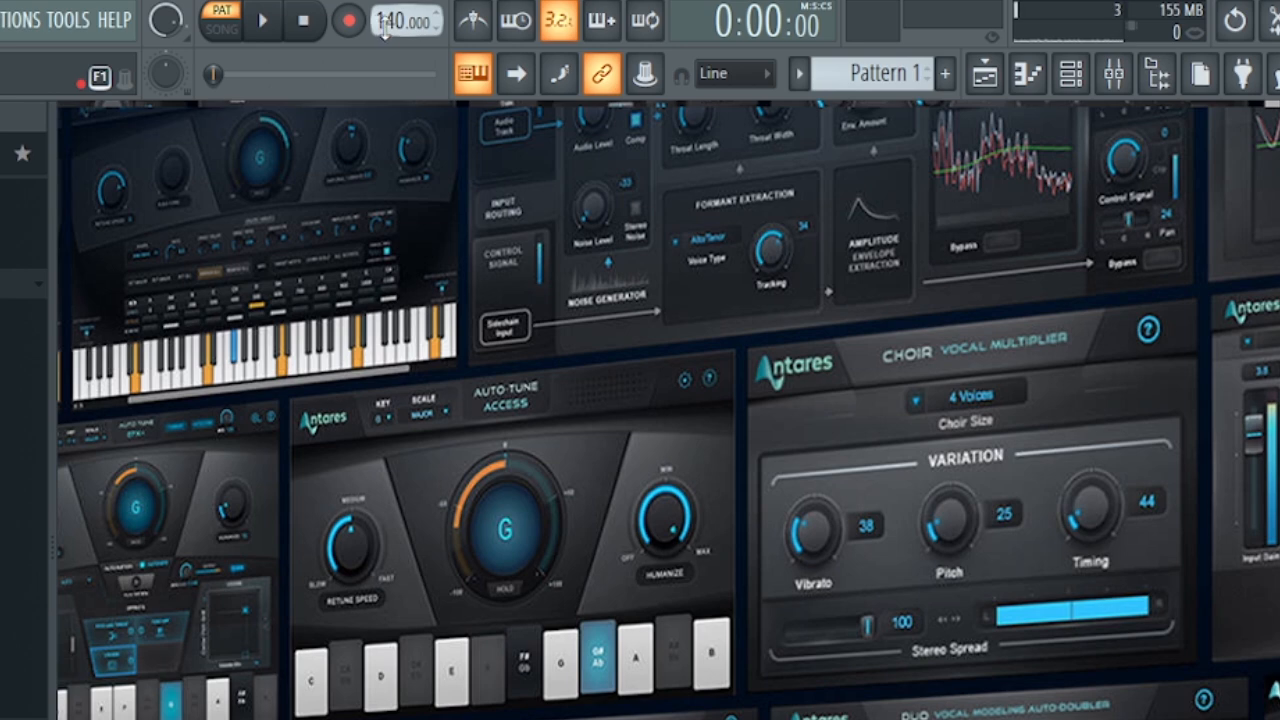
{"action": "right_click", "coordinate": [385, 27]}
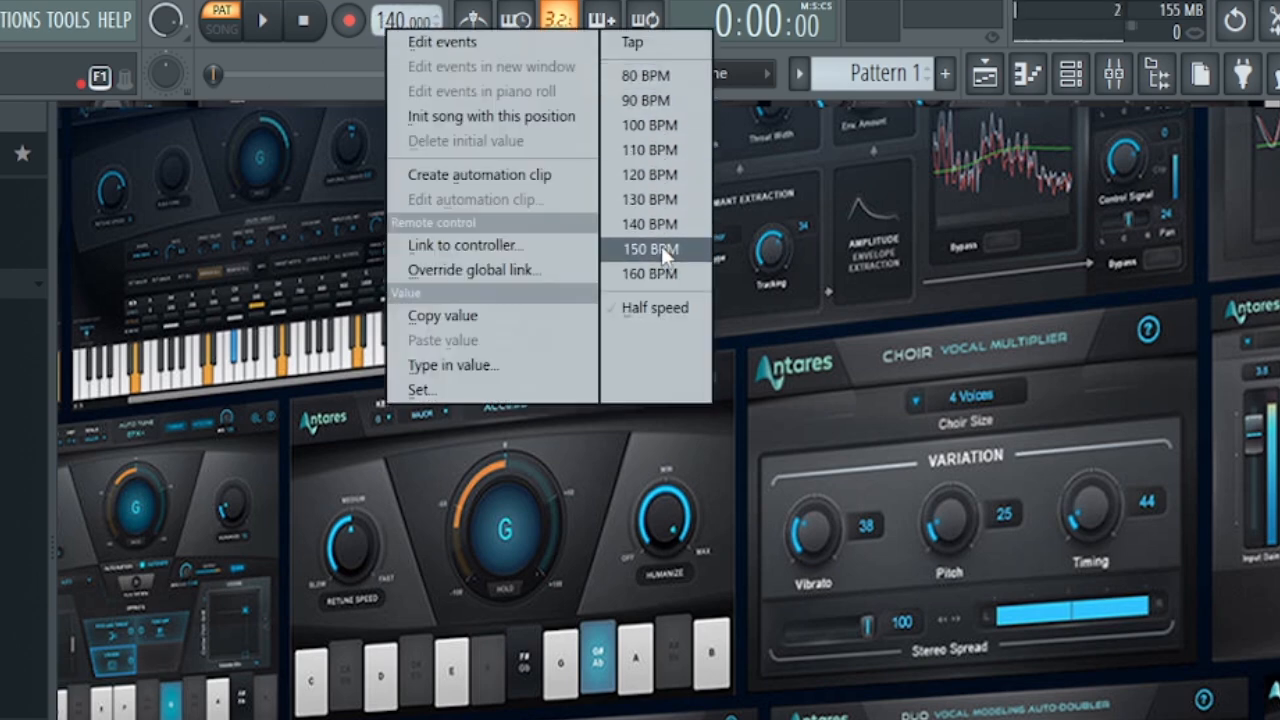
{"action": "left_click", "coordinate": [647, 174]}
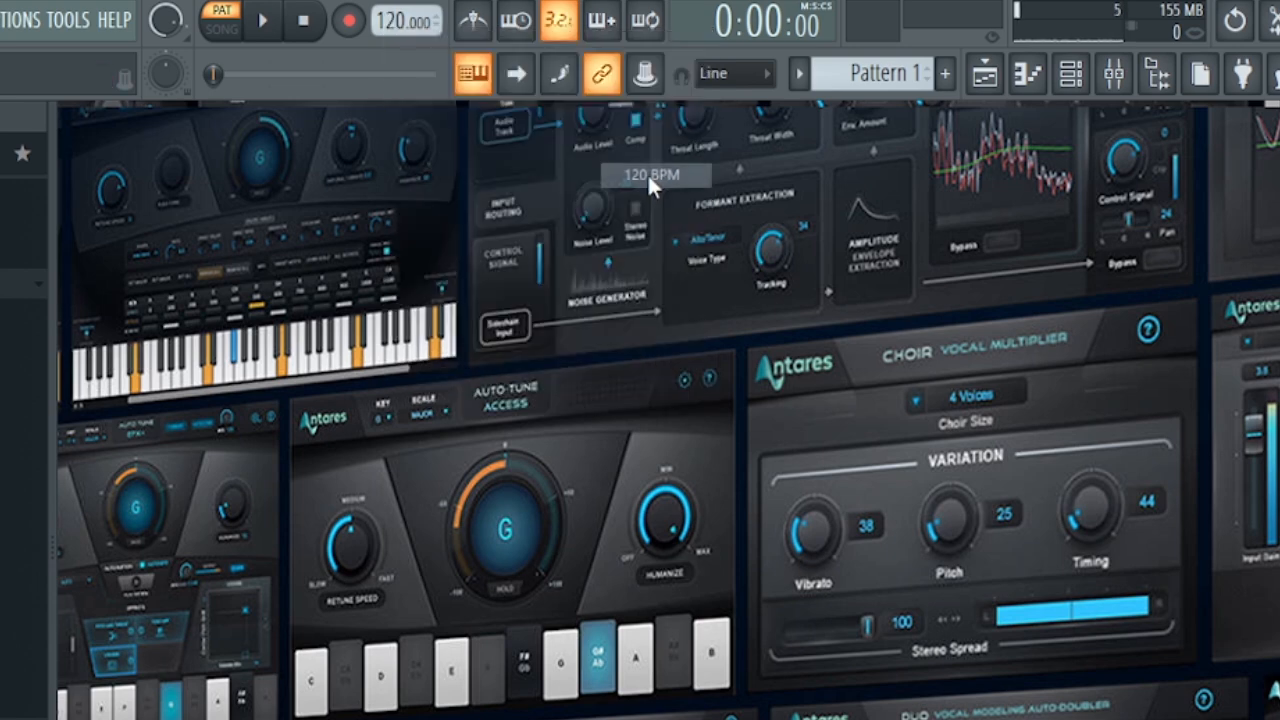
{"action": "left_click", "coordinate": [387, 26]}
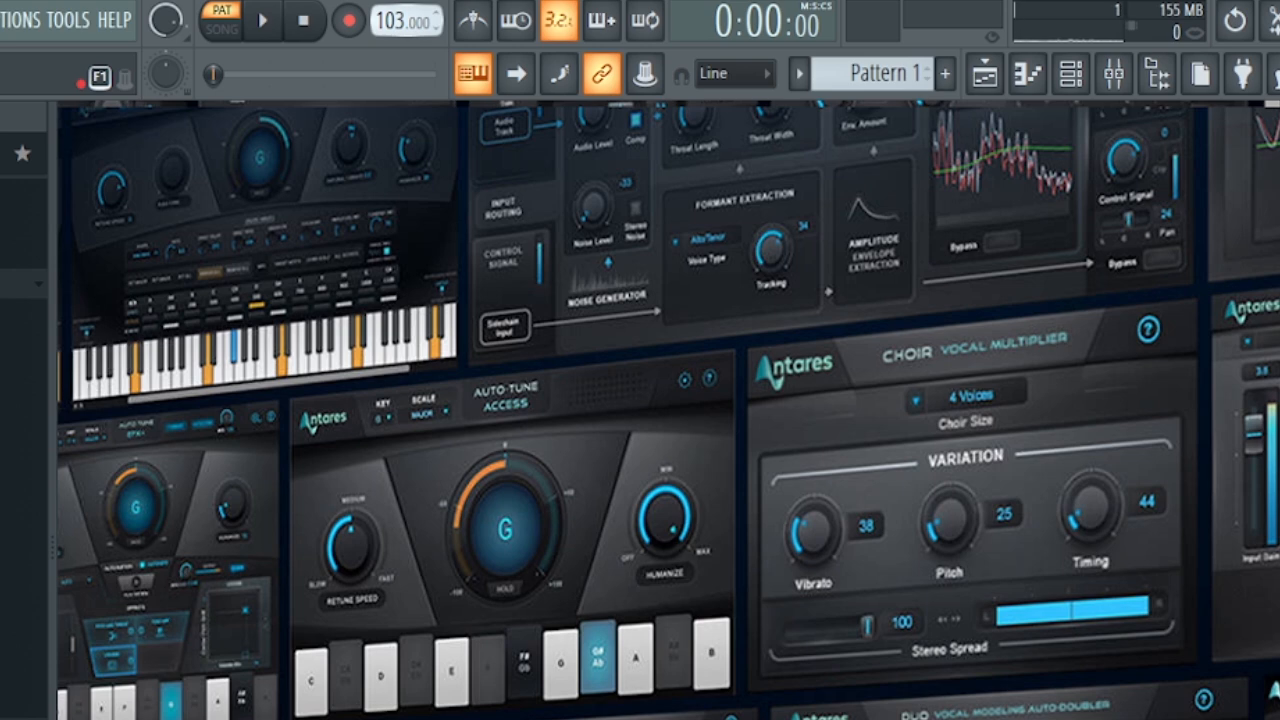
Tap out a project tempo of about 131 BPM with the Tempo tapper and close the tapper.
{"action": "right_click", "coordinate": [400, 21]}
{"action": "left_click", "coordinate": [648, 32]}
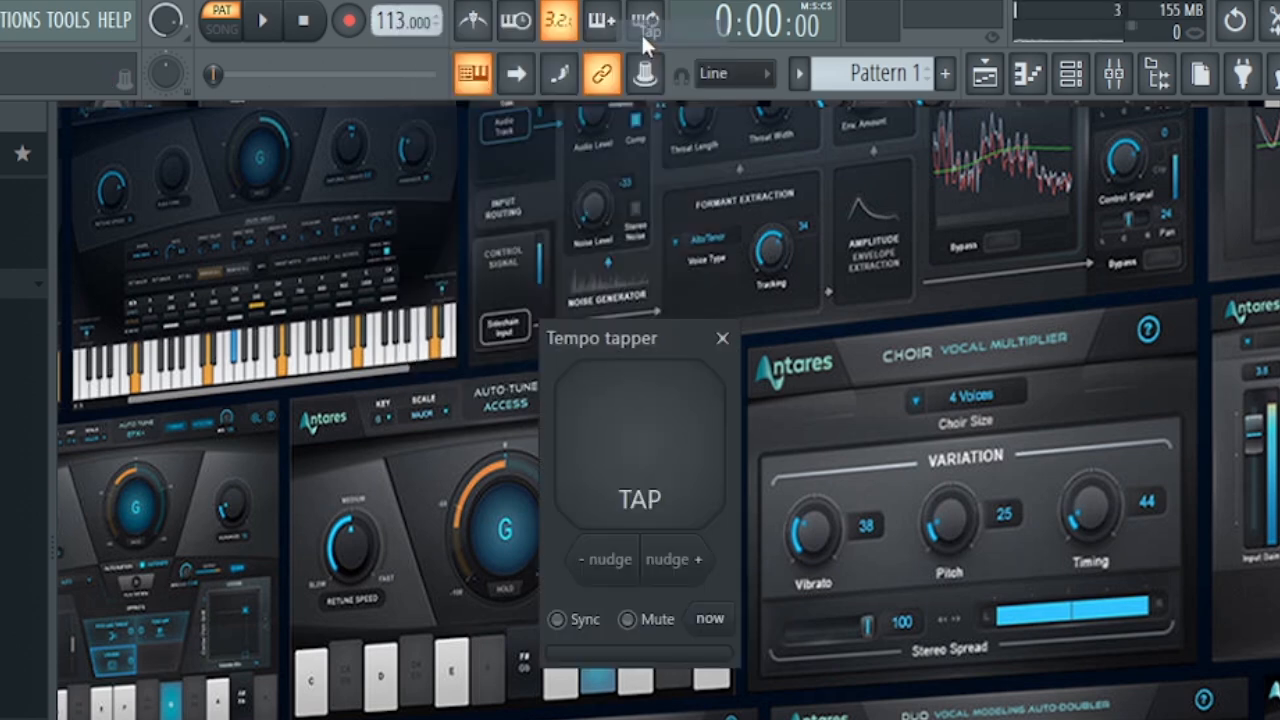
{"action": "left_click", "coordinate": [657, 457]}
{"action": "left_click", "coordinate": [655, 458]}
{"action": "left_click", "coordinate": [657, 457]}
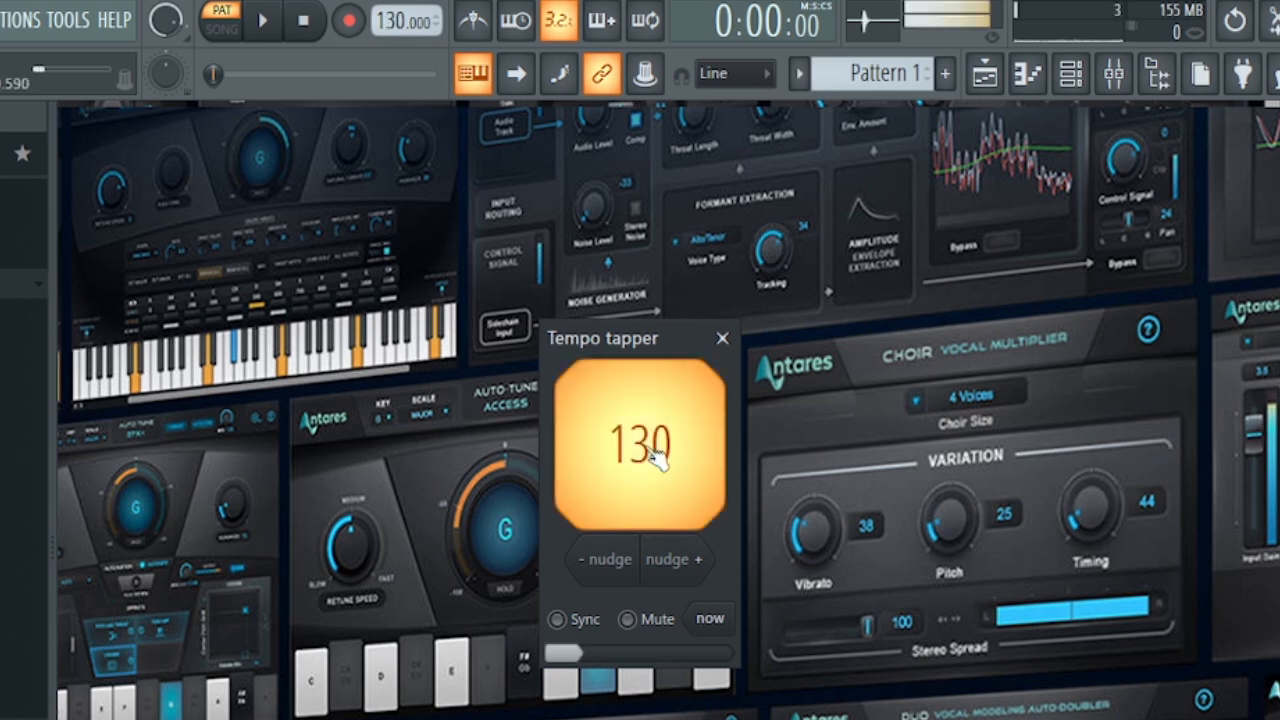
{"action": "left_click", "coordinate": [657, 457]}
{"action": "left_click", "coordinate": [657, 458]}
{"action": "left_click", "coordinate": [657, 458]}
{"action": "left_click", "coordinate": [657, 458]}
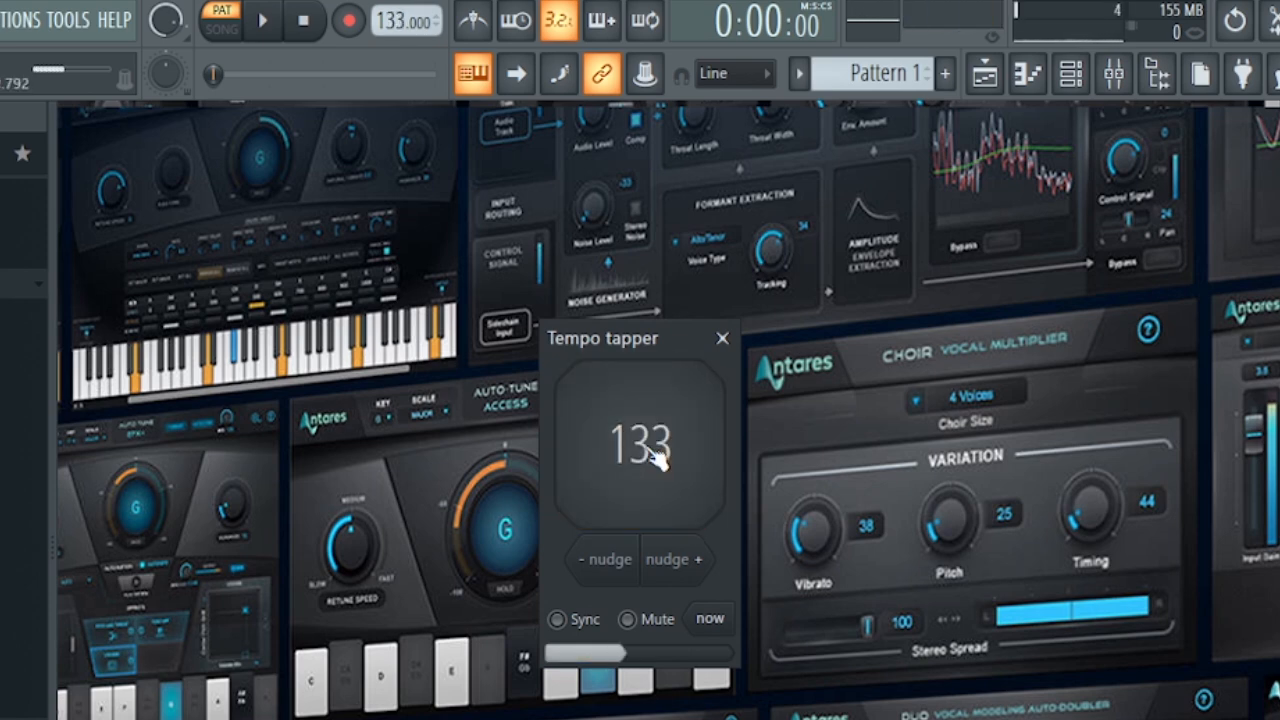
{"action": "left_click", "coordinate": [657, 458]}
{"action": "left_click", "coordinate": [657, 458]}
{"action": "left_click", "coordinate": [657, 458]}
{"action": "left_click", "coordinate": [657, 458]}
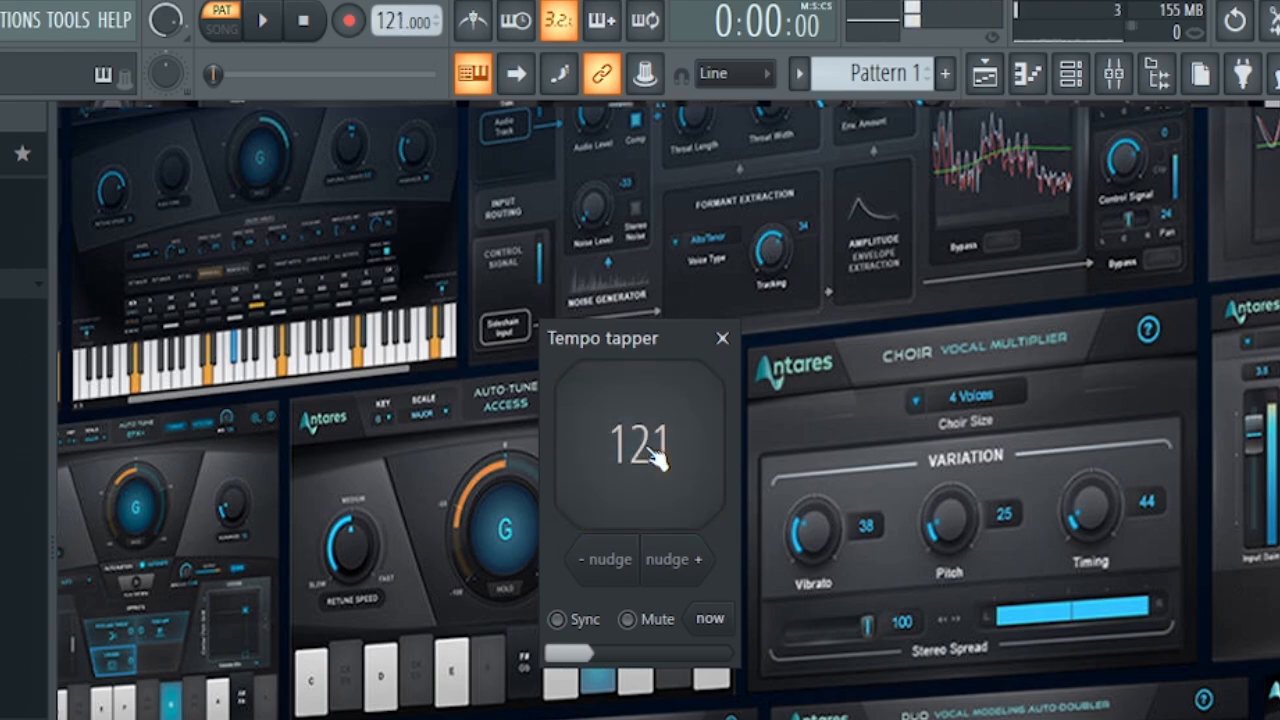
{"action": "left_click", "coordinate": [657, 458]}
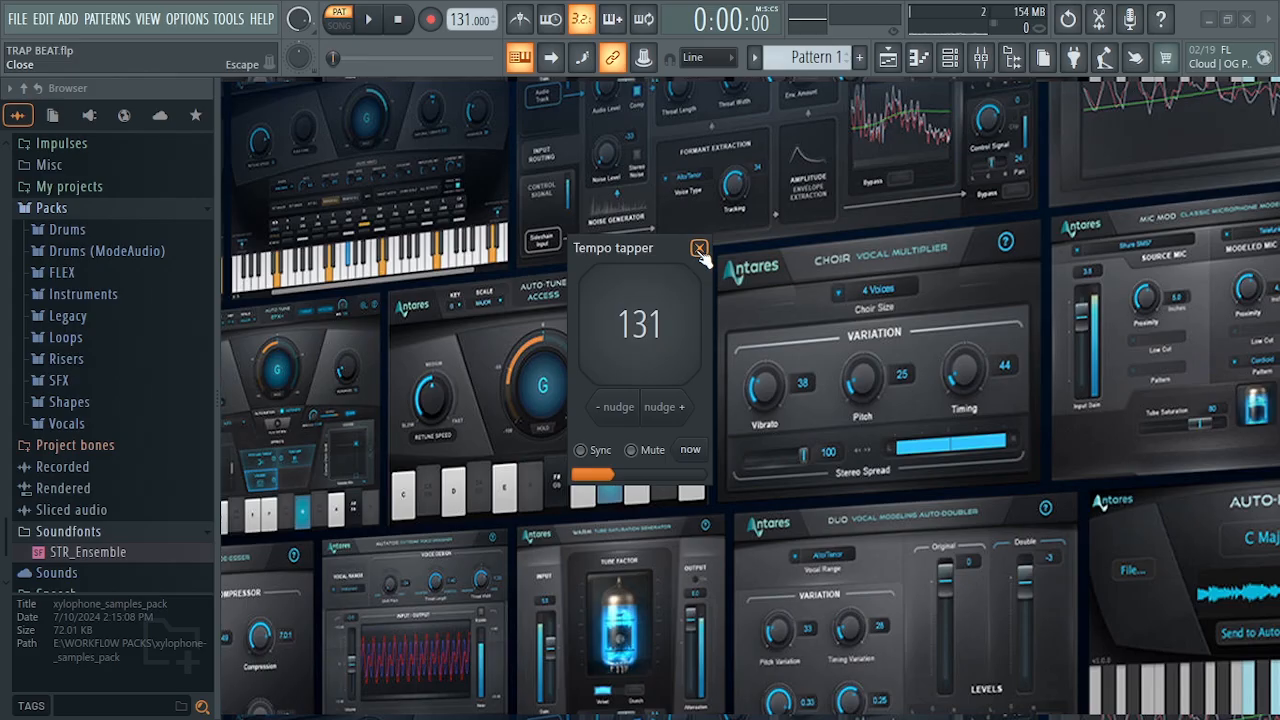
{"action": "left_click", "coordinate": [699, 248]}
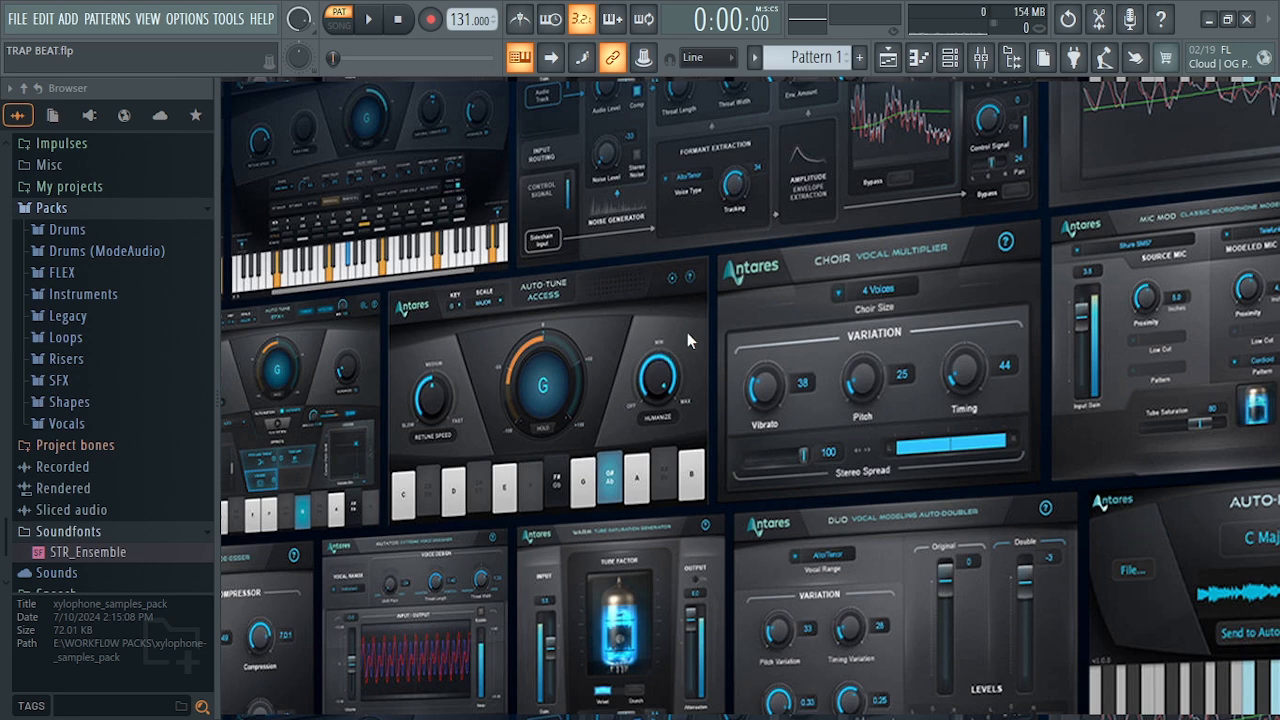
Show the Channel rack, audition kicks from the Drums pack and load Ekit Kick onto the Sampler channel.
{"action": "left_click", "coordinate": [950, 57]}
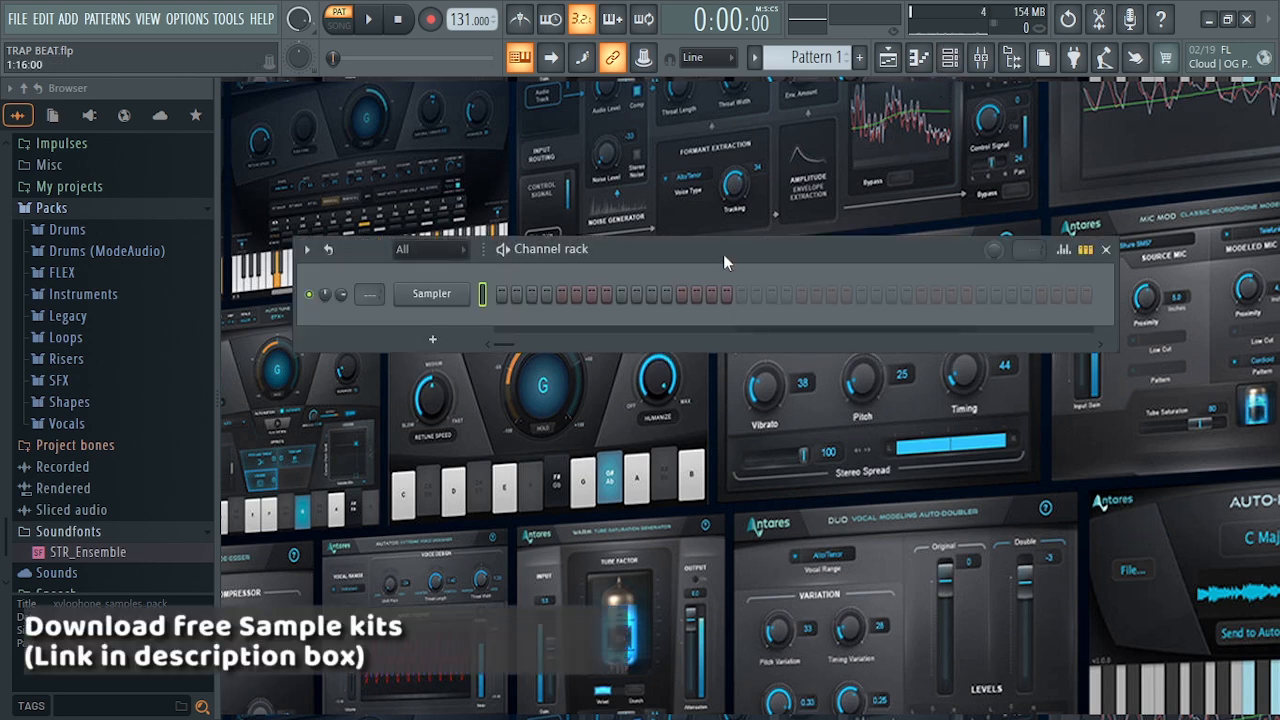
{"action": "left_click_drag", "start_coordinate": [723, 254], "coordinate": [705, 266]}
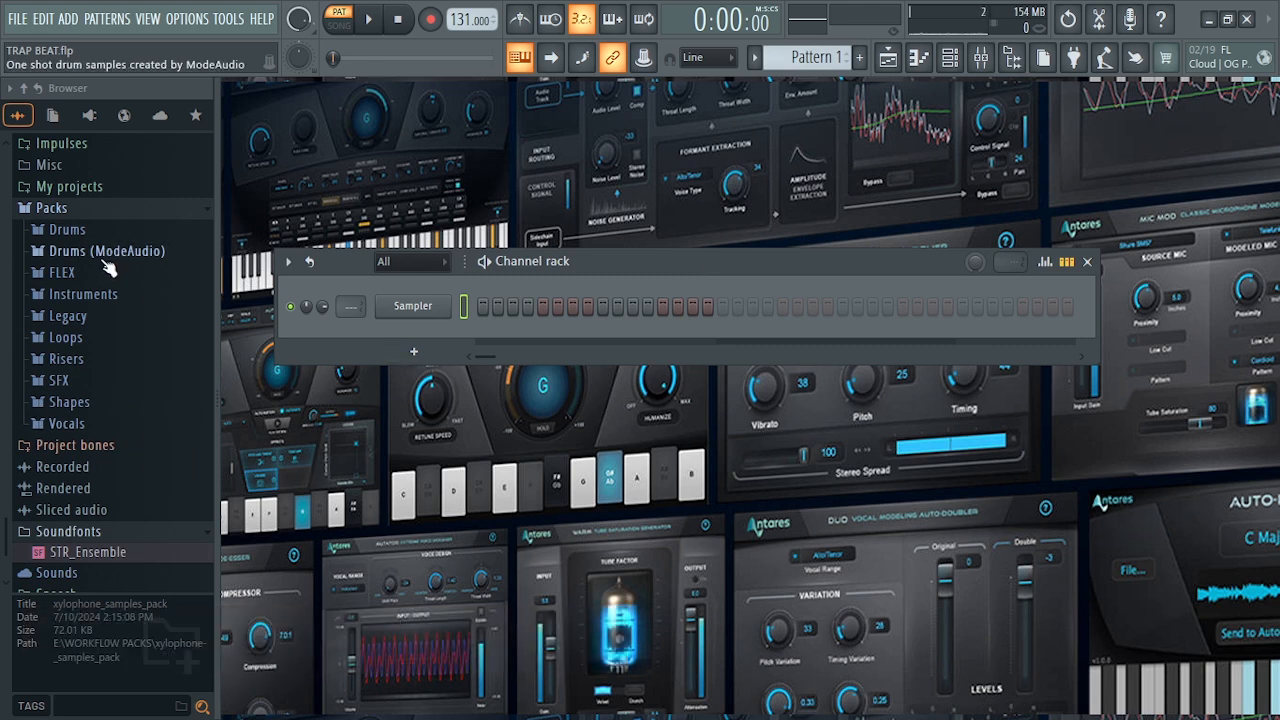
{"action": "left_click", "coordinate": [70, 229]}
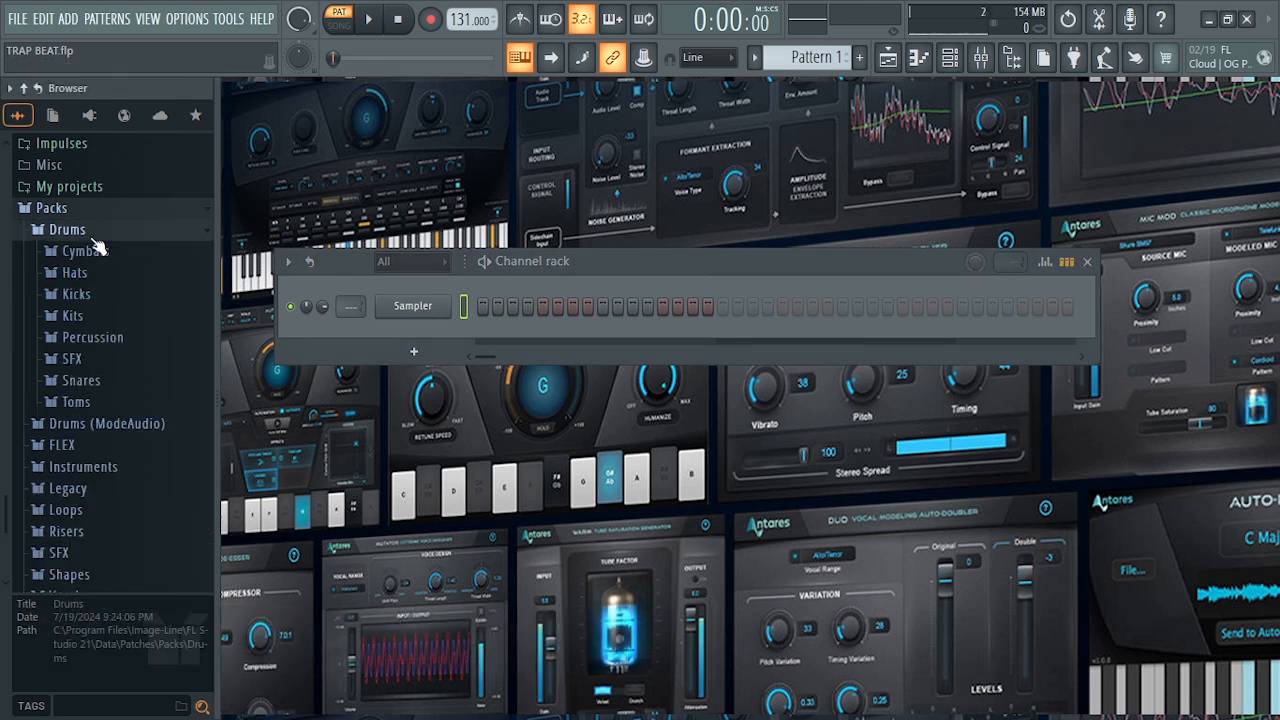
{"action": "left_click", "coordinate": [86, 298]}
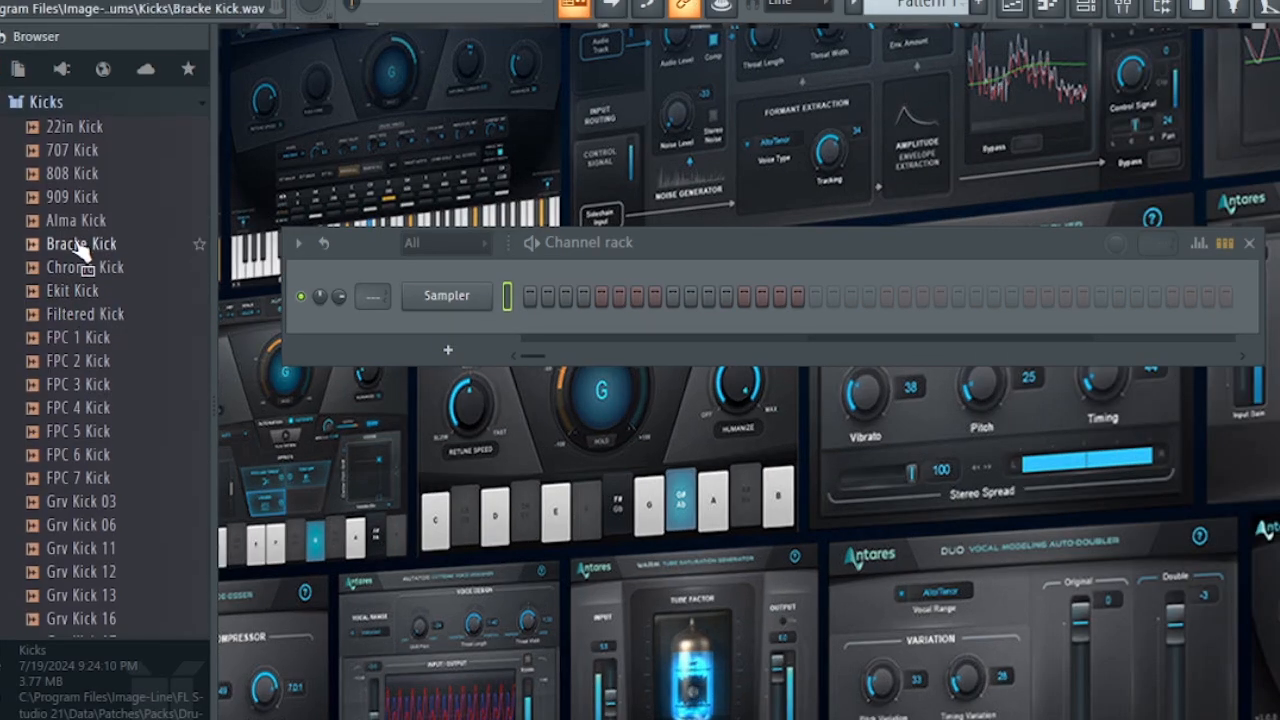
{"action": "left_click", "coordinate": [100, 208]}
{"action": "left_click", "coordinate": [76, 197]}
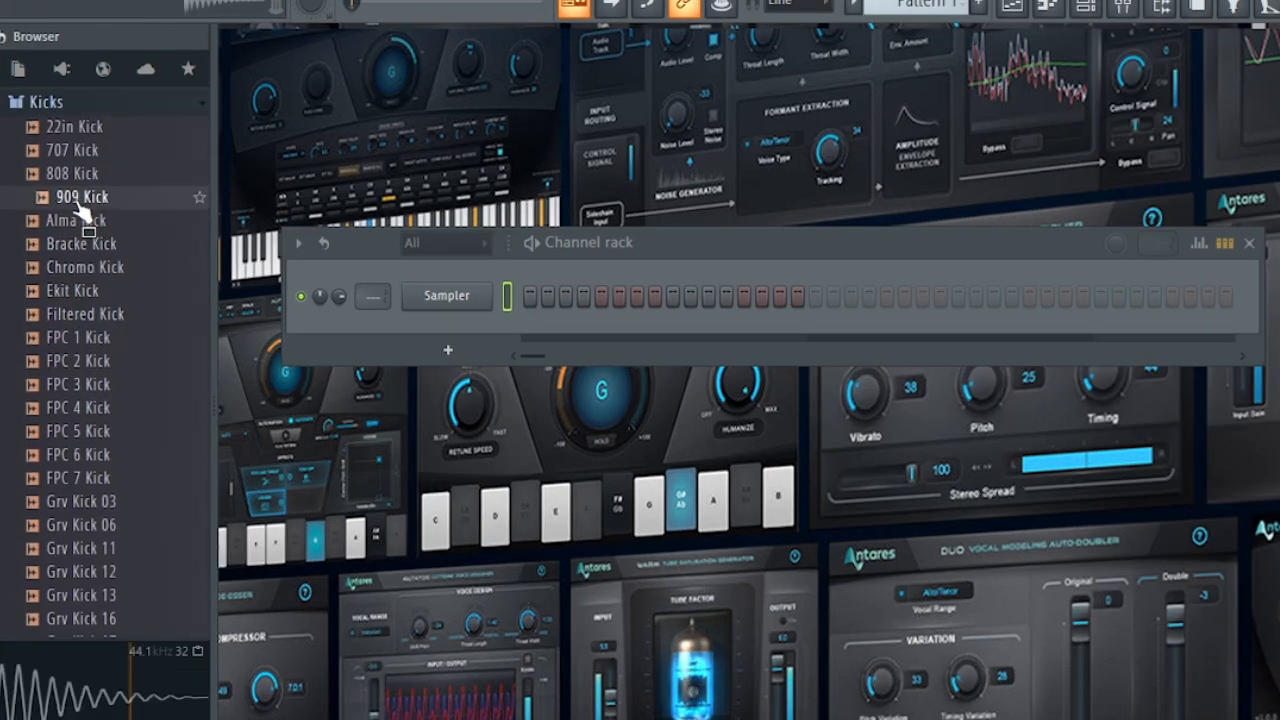
{"action": "left_click", "coordinate": [82, 268]}
{"action": "left_click", "coordinate": [82, 291]}
{"action": "left_click_drag", "start_coordinate": [80, 313], "coordinate": [447, 296]}
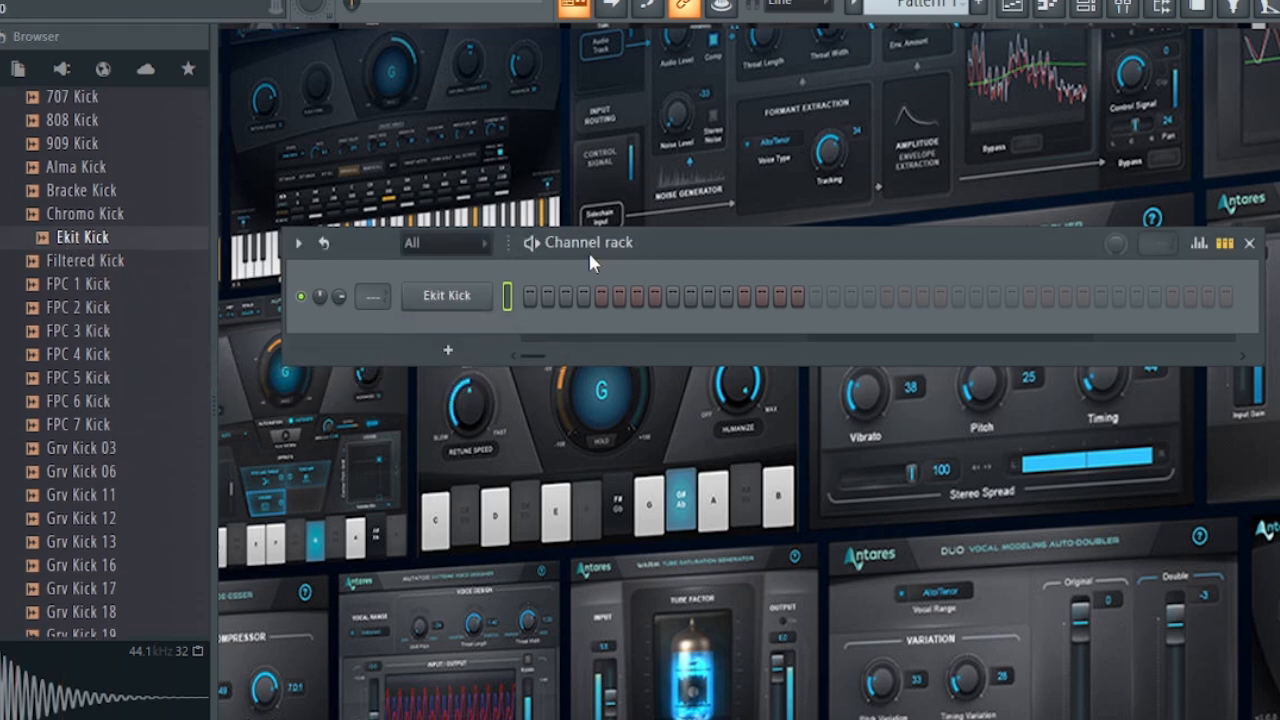
Add 707 Snare from the Drums pack's Snares folder as a new channel below the kick.
{"action": "left_click_drag", "start_coordinate": [625, 242], "coordinate": [653, 246]}
{"action": "scroll", "coordinate": [118, 372], "scroll_direction": "up", "scroll_amount": 4}
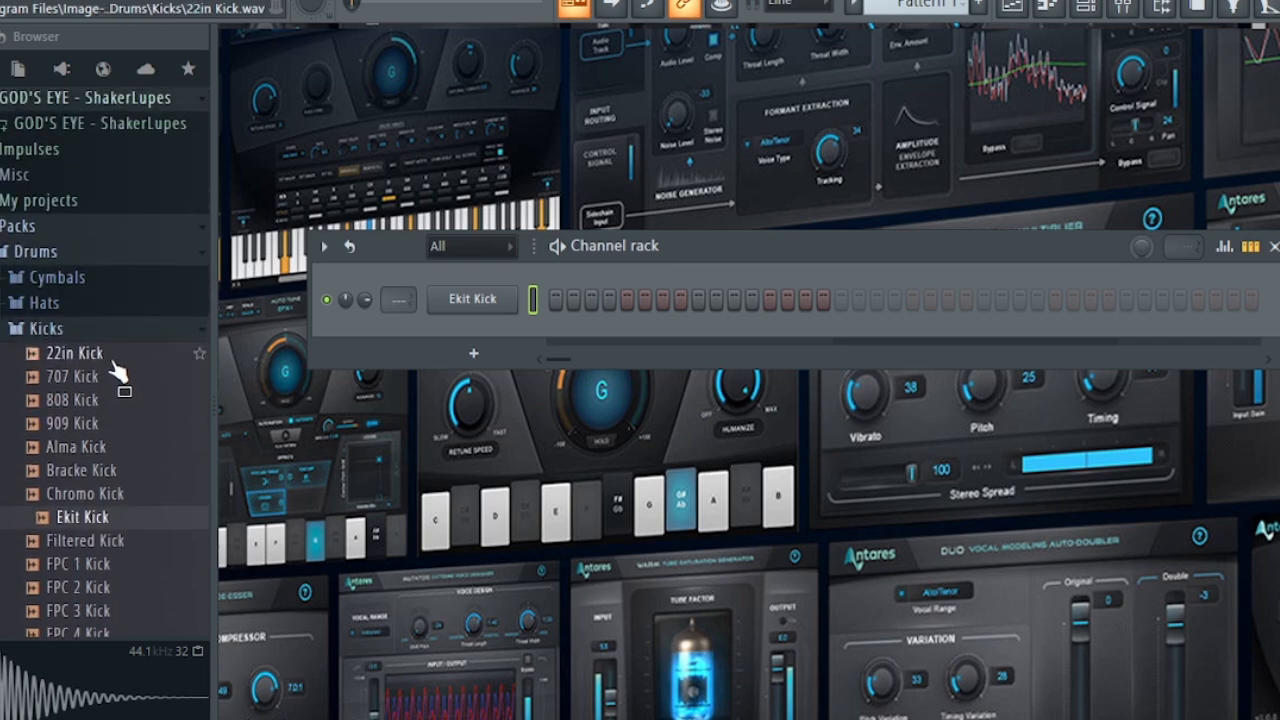
{"action": "left_click", "coordinate": [60, 330]}
{"action": "left_click", "coordinate": [84, 435]}
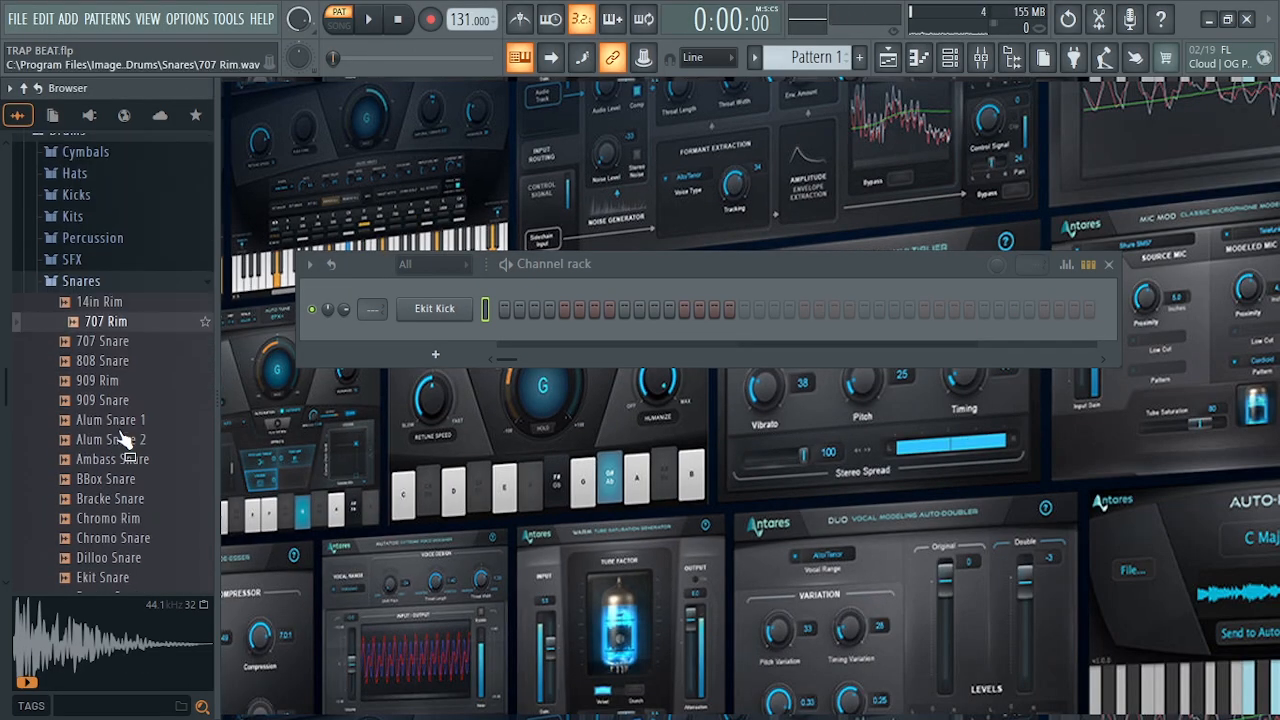
{"action": "left_click", "coordinate": [127, 328]}
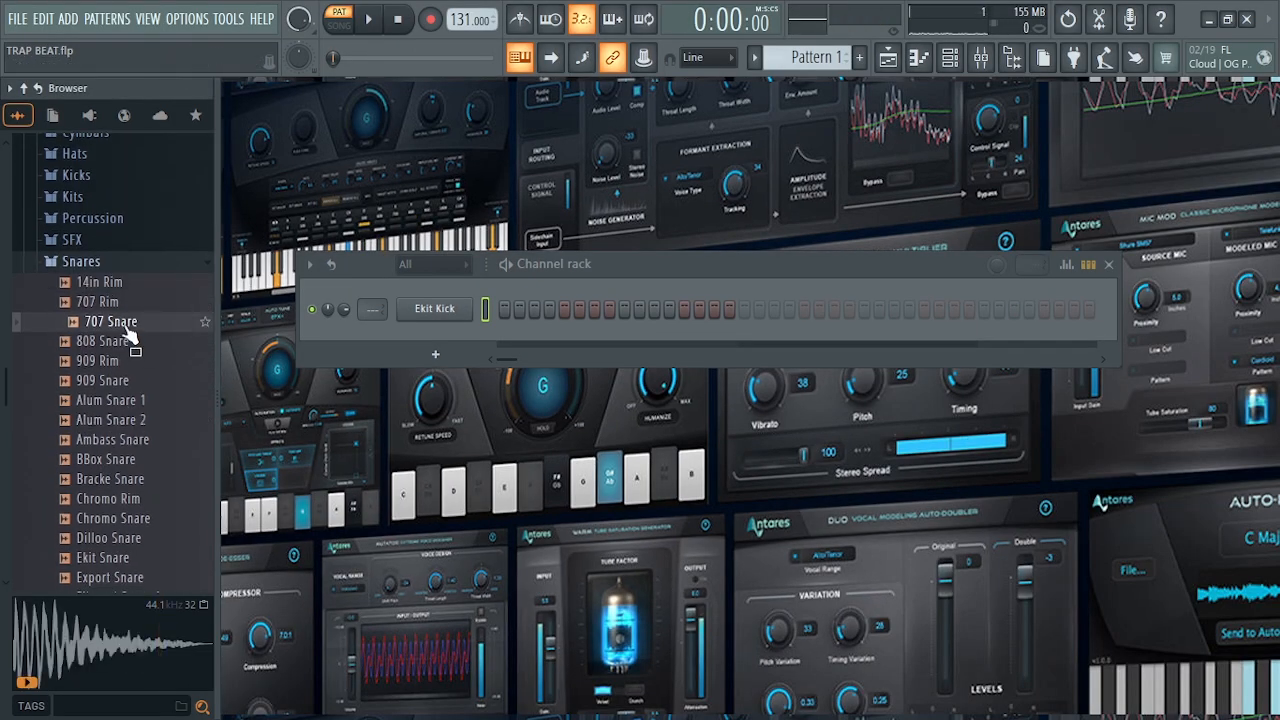
{"action": "left_click_drag", "start_coordinate": [130, 330], "coordinate": [415, 339]}
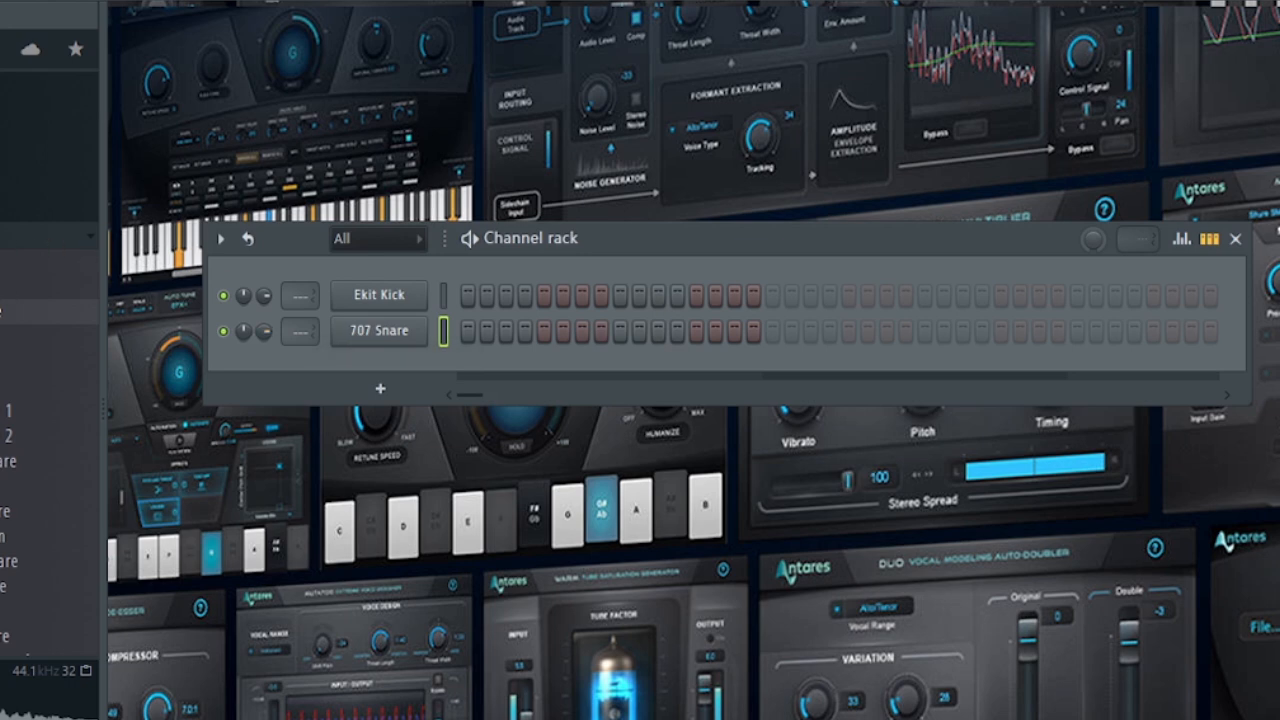
Add the 808 CH closed hat from the Drums pack's Hats folder as a third channel.
{"action": "left_click", "coordinate": [2, 266]}
{"action": "scroll", "coordinate": [48, 330], "scroll_direction": "up", "scroll_amount": 2}
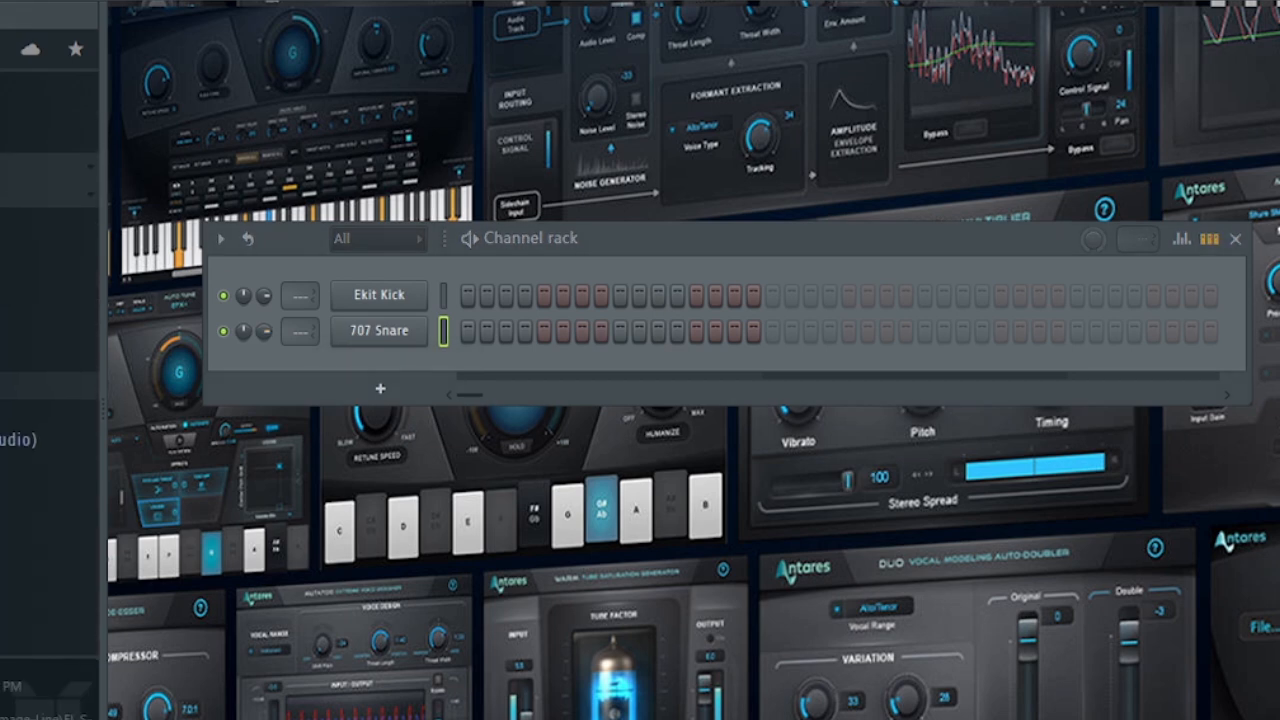
{"action": "left_click", "coordinate": [4, 248]}
{"action": "left_click", "coordinate": [4, 162]}
{"action": "left_click", "coordinate": [4, 237]}
{"action": "left_click", "coordinate": [4, 162]}
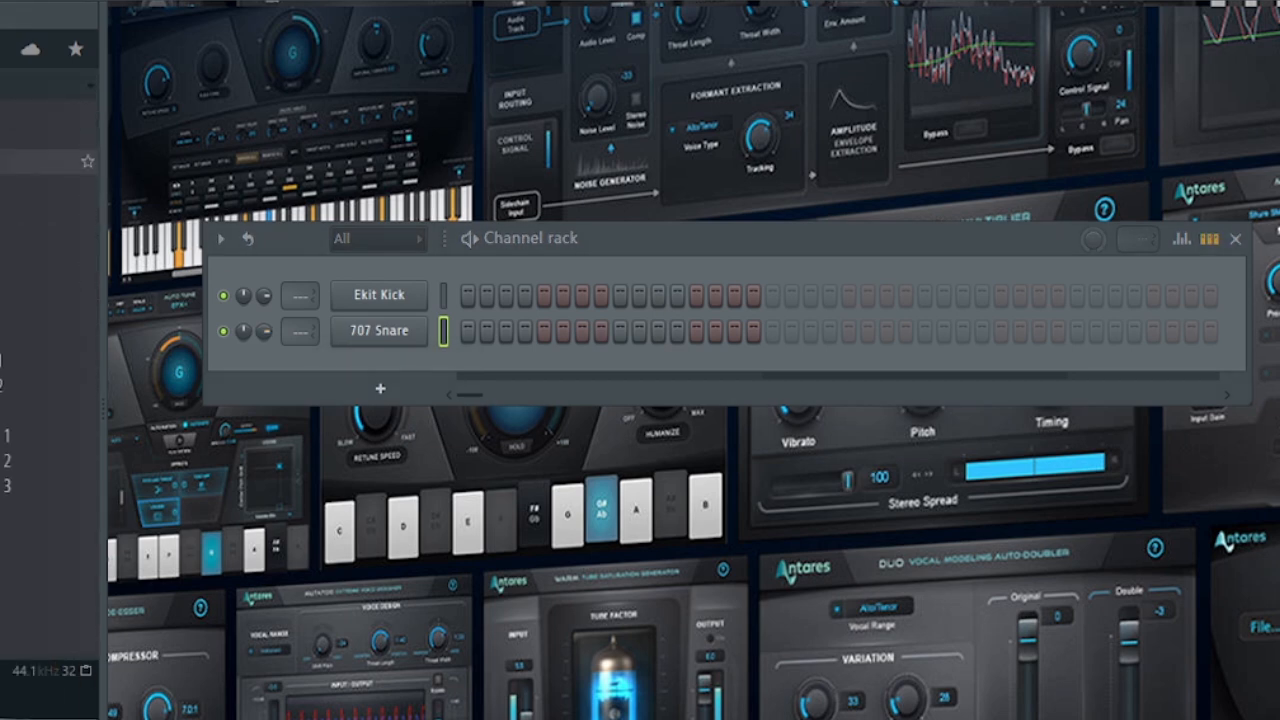
{"action": "left_click_drag", "start_coordinate": [4, 162], "coordinate": [380, 378]}
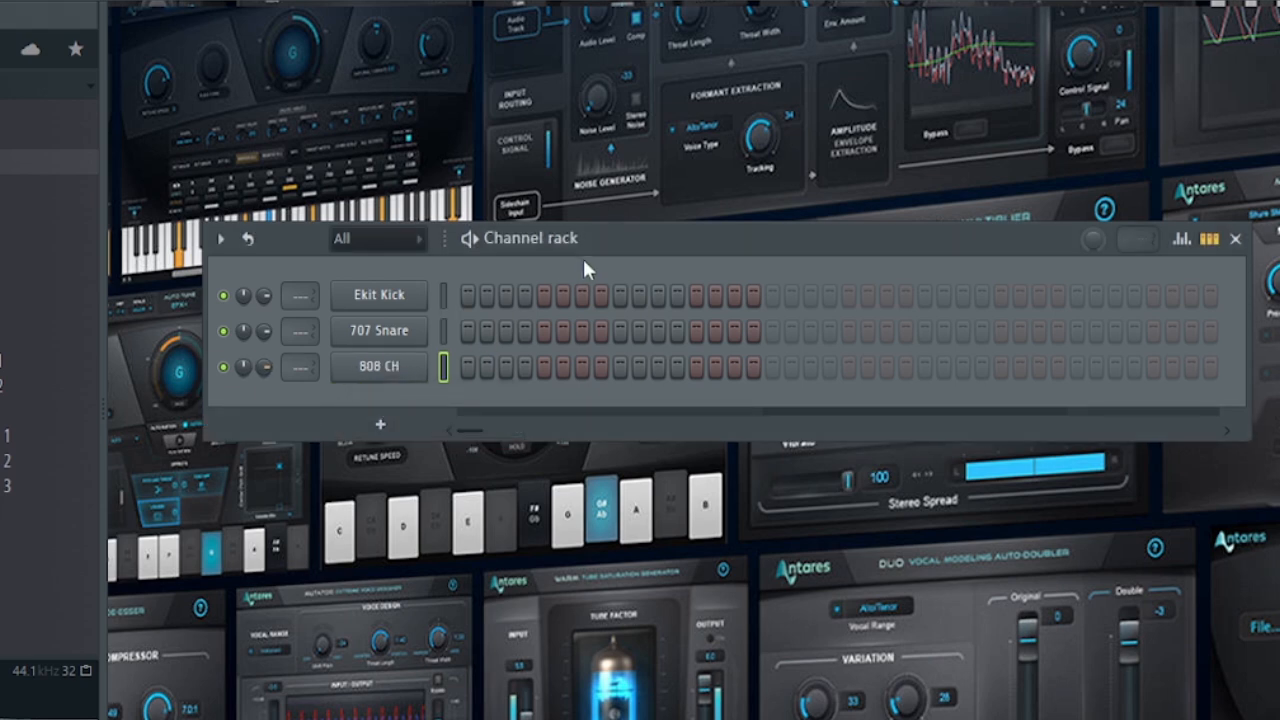
{"action": "left_click_drag", "start_coordinate": [584, 262], "coordinate": [581, 221]}
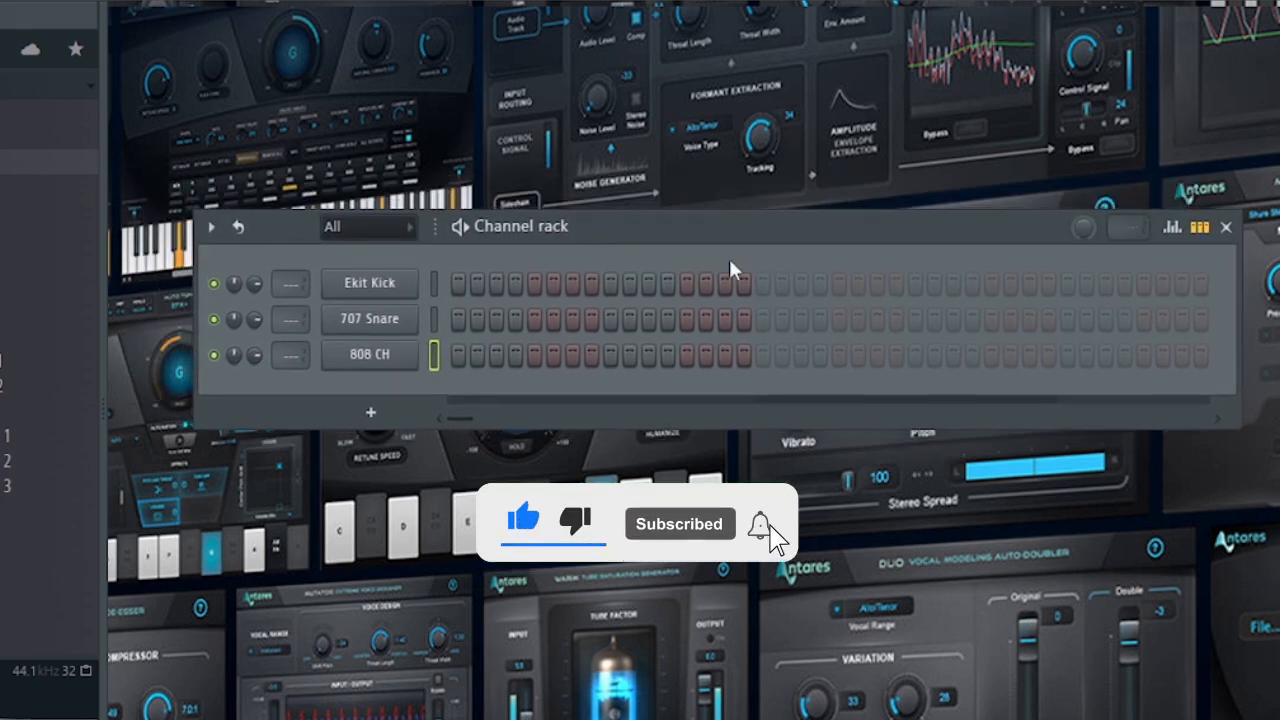
{"action": "left_click_drag", "start_coordinate": [659, 236], "coordinate": [627, 237]}
Program Ekit Kick hits on steps 1 and 17 and 707 Snare hits on steps 9 and 25.
{"action": "left_click", "coordinate": [427, 285]}
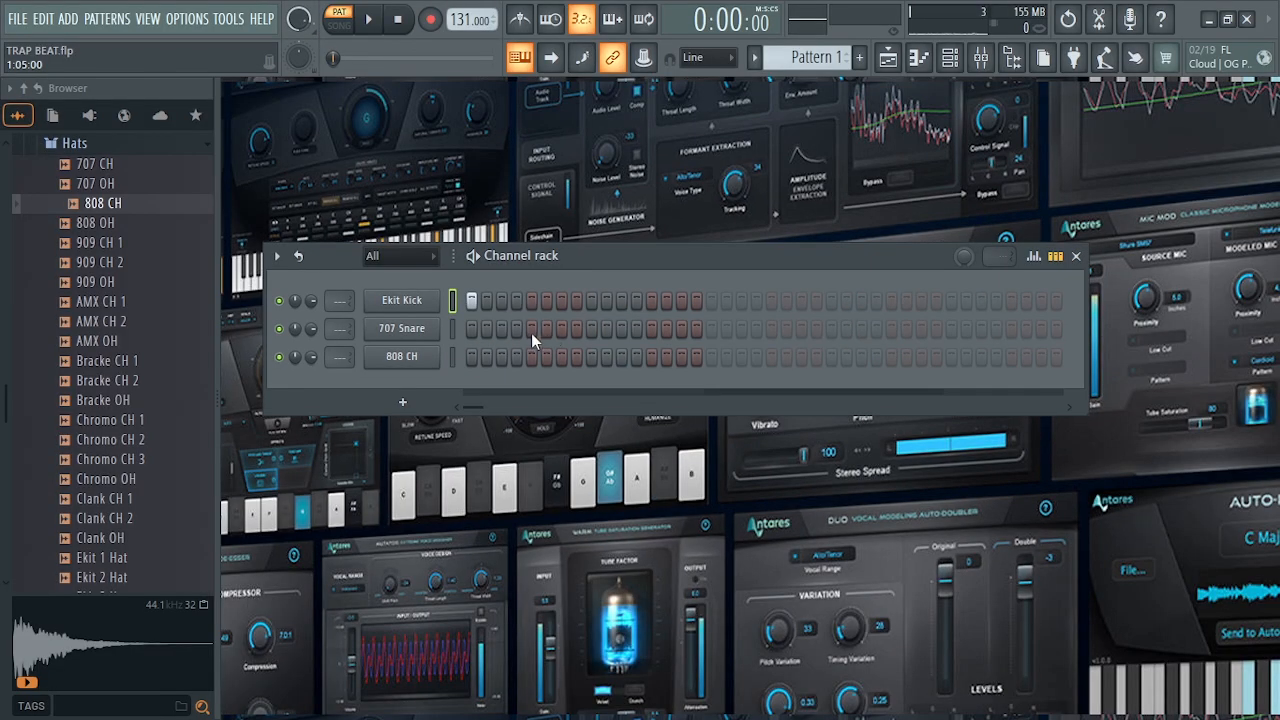
{"action": "left_click", "coordinate": [591, 328]}
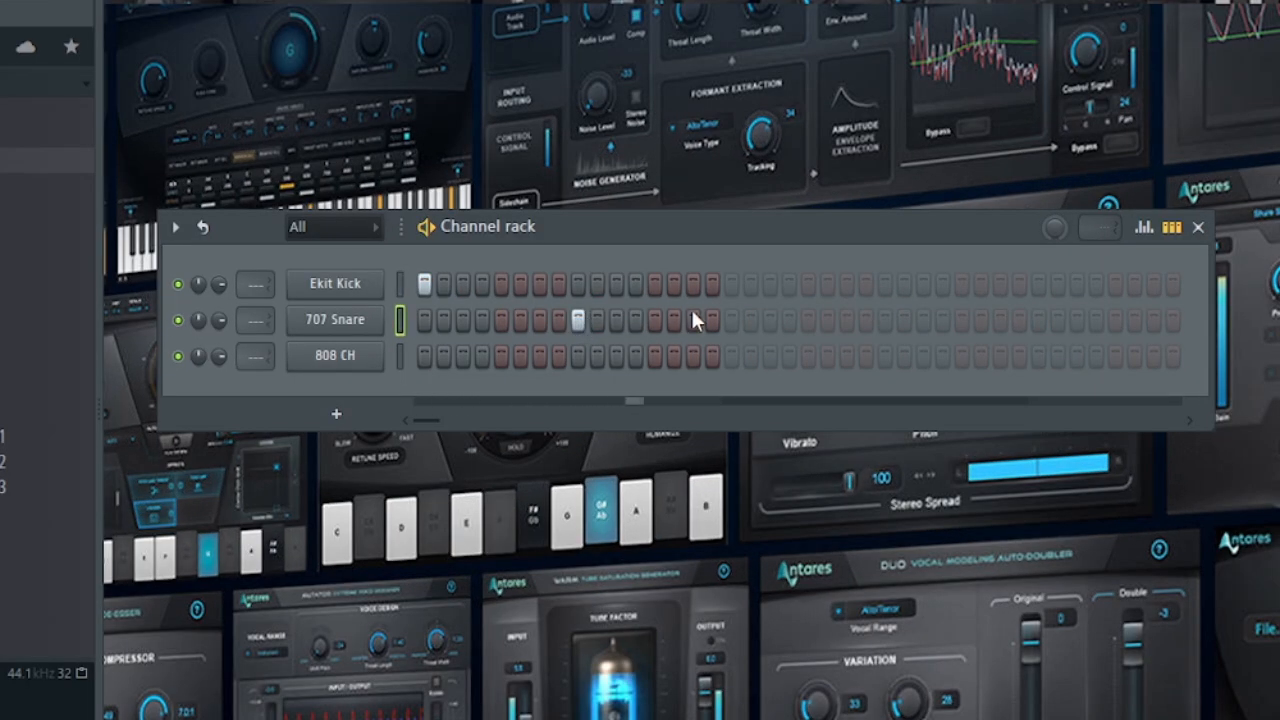
{"action": "left_click", "coordinate": [731, 284]}
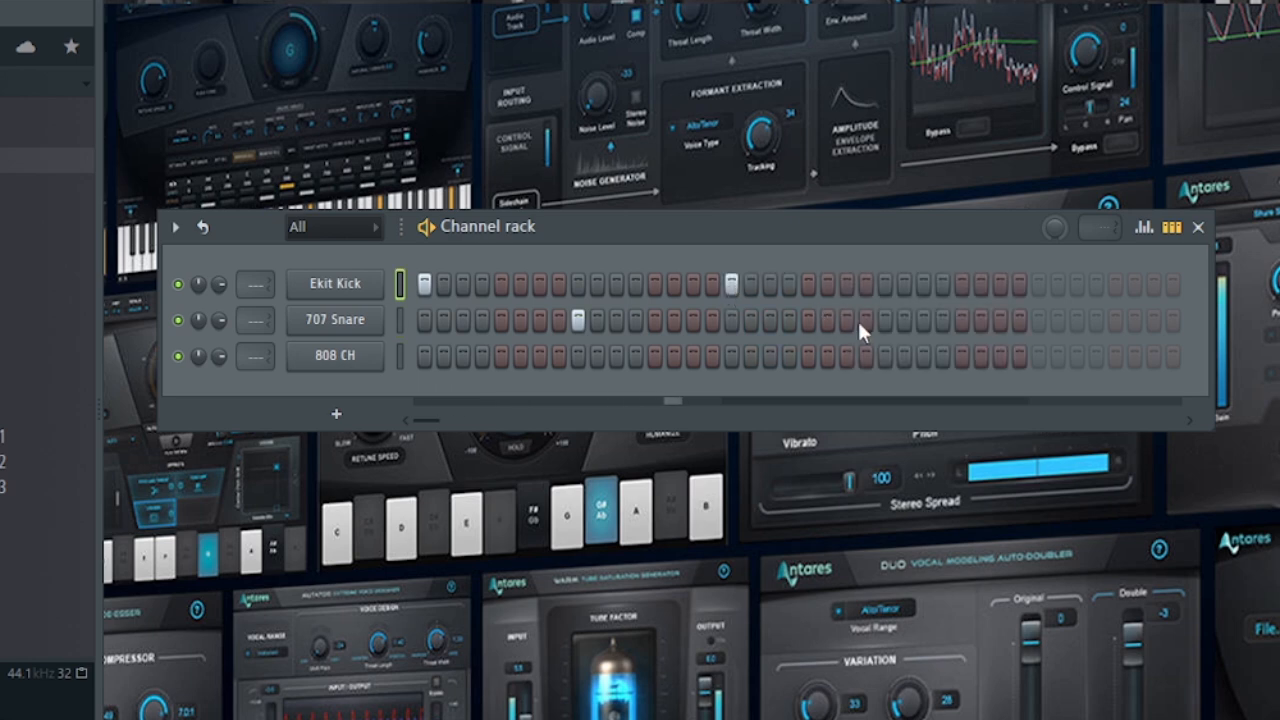
{"action": "left_click", "coordinate": [884, 320]}
Add further Ekit Kick hits on steps 7, 23 and 31.
{"action": "left_click", "coordinate": [539, 283]}
{"action": "left_click", "coordinate": [846, 284]}
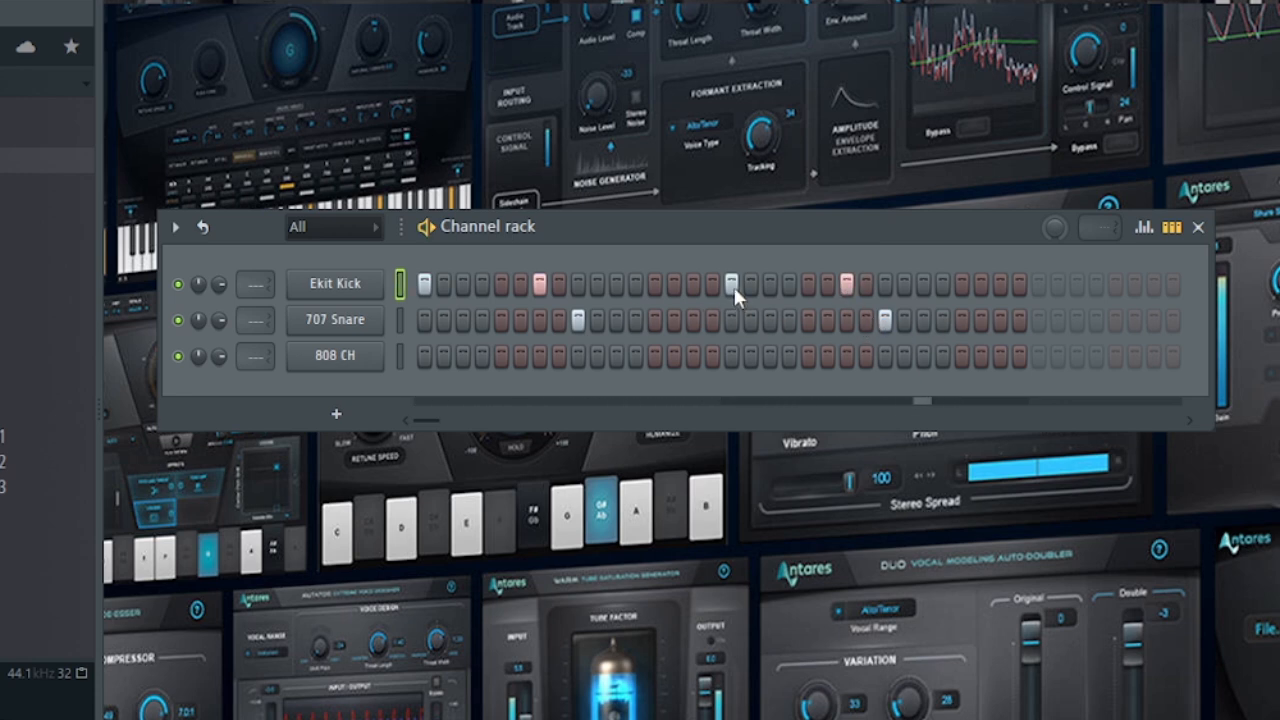
{"action": "left_click", "coordinate": [980, 284]}
{"action": "right_click", "coordinate": [984, 287]}
{"action": "left_click", "coordinate": [1001, 288]}
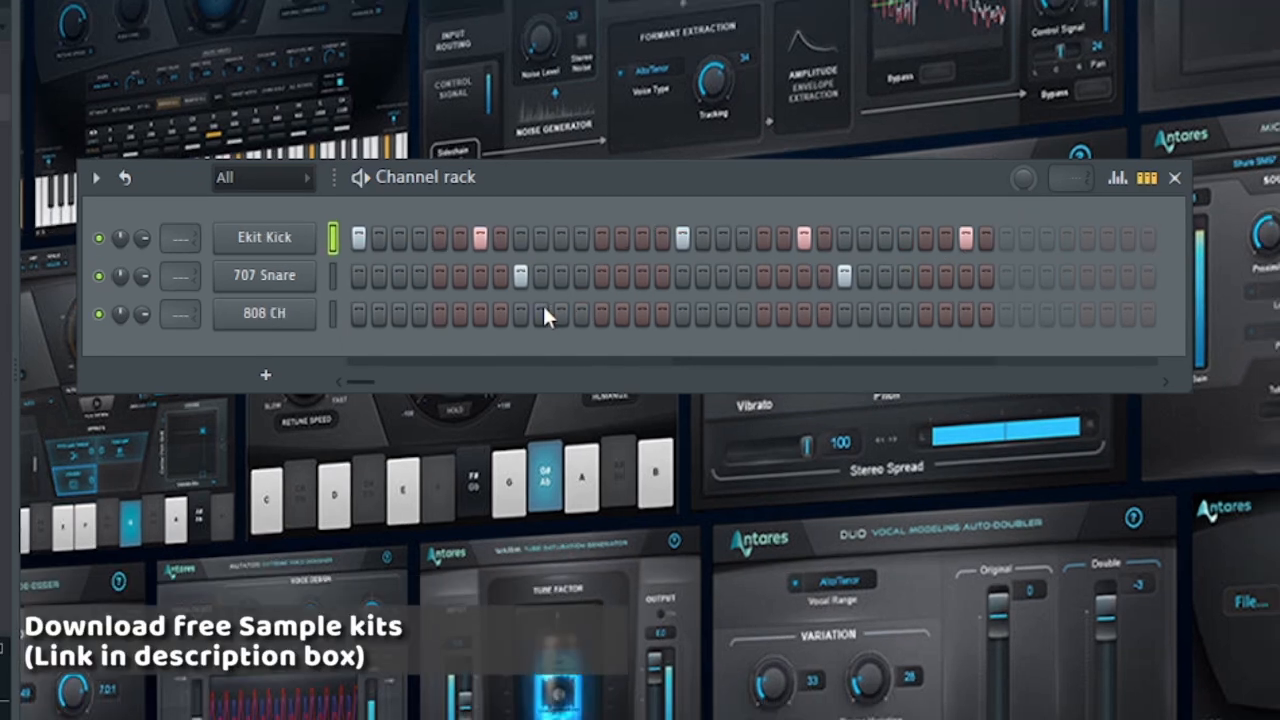
Fill the 808 CH channel on each 2 steps and play back the drum pattern.
{"action": "right_click", "coordinate": [250, 315]}
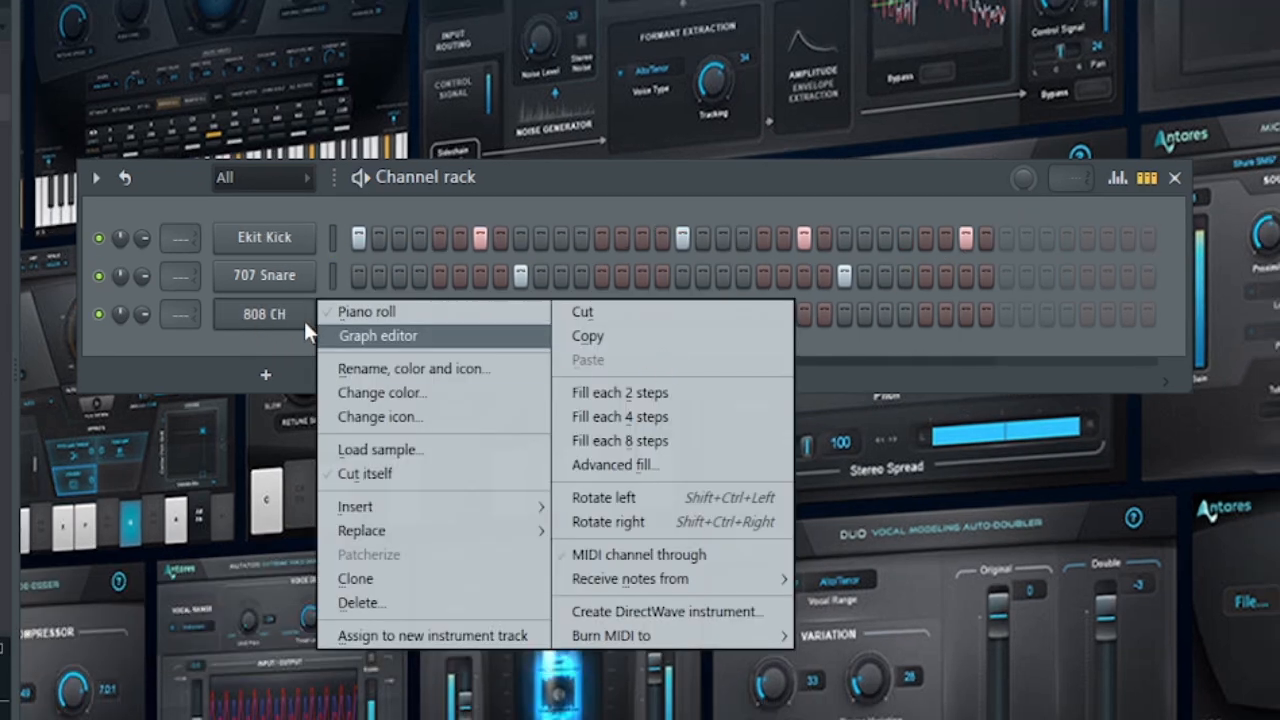
{"action": "left_click", "coordinate": [647, 391]}
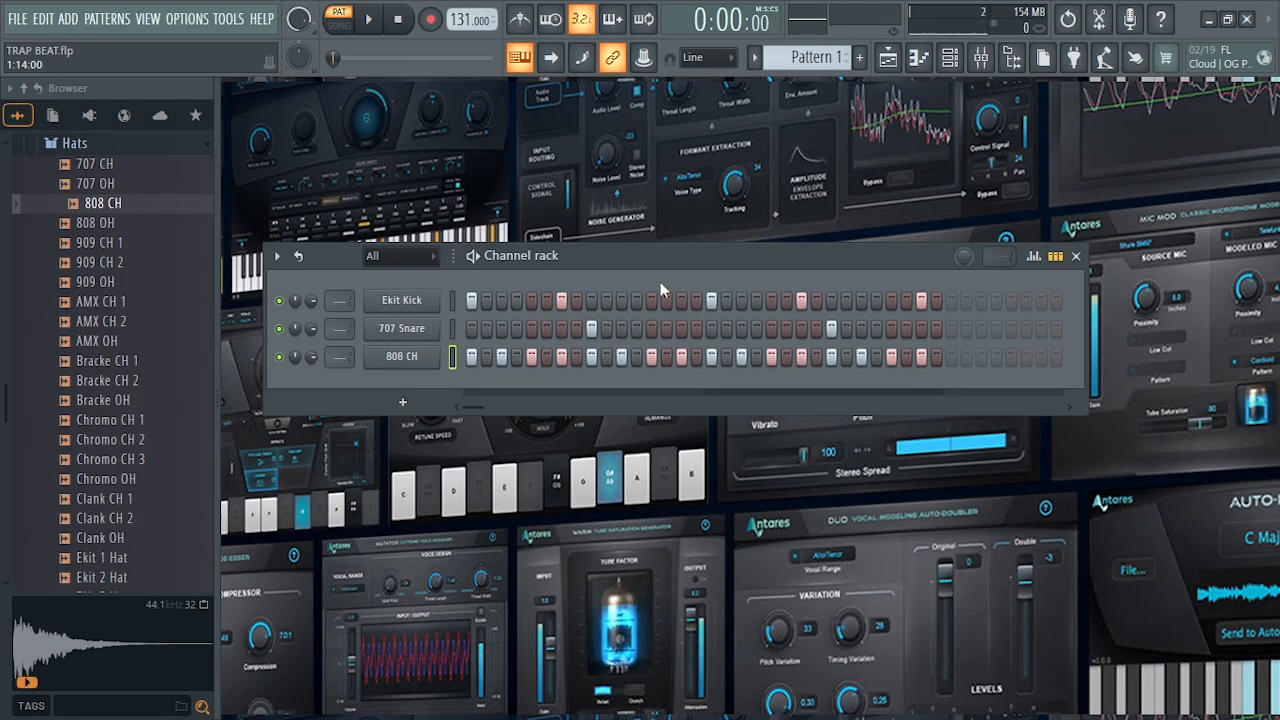
{"action": "left_click_drag", "start_coordinate": [652, 261], "coordinate": [682, 255]}
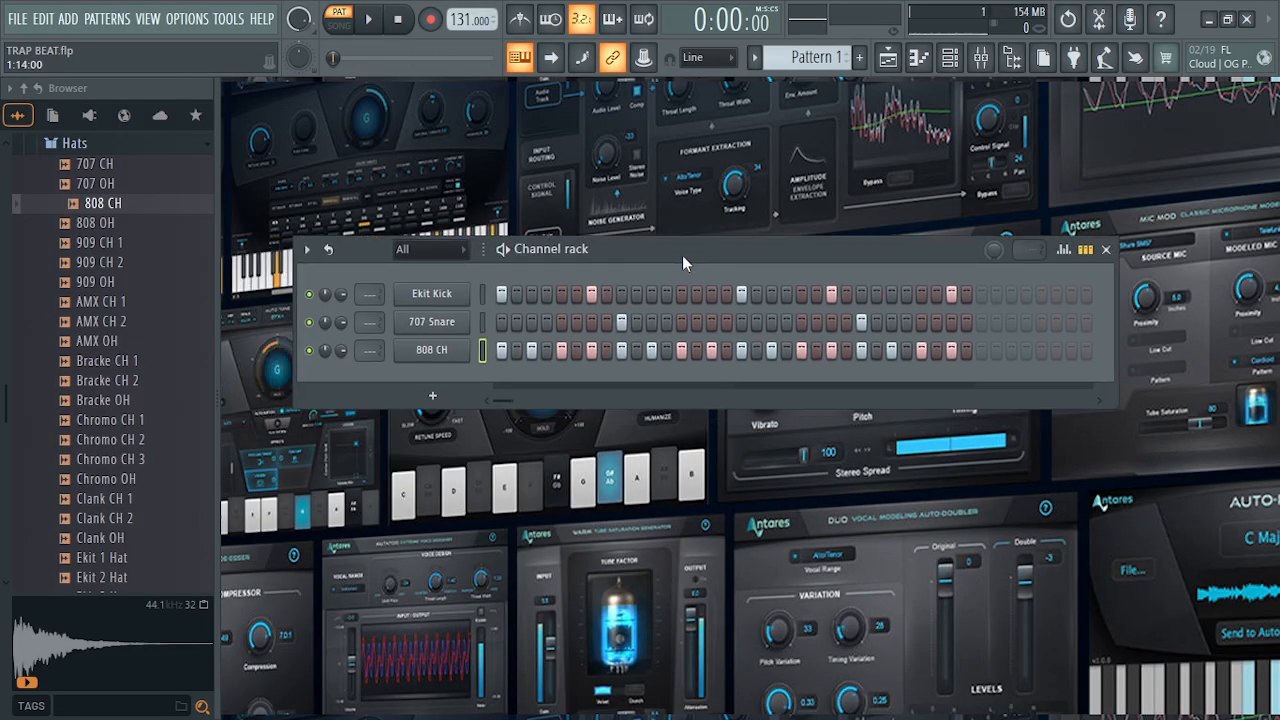
{"action": "mouse_move", "coordinate": [683, 258]}
{"action": "left_mouse_down"}
{"action": "mouse_move", "coordinate": [659, 279]}
{"action": "mouse_move", "coordinate": [667, 269]}
{"action": "left_mouse_up"}
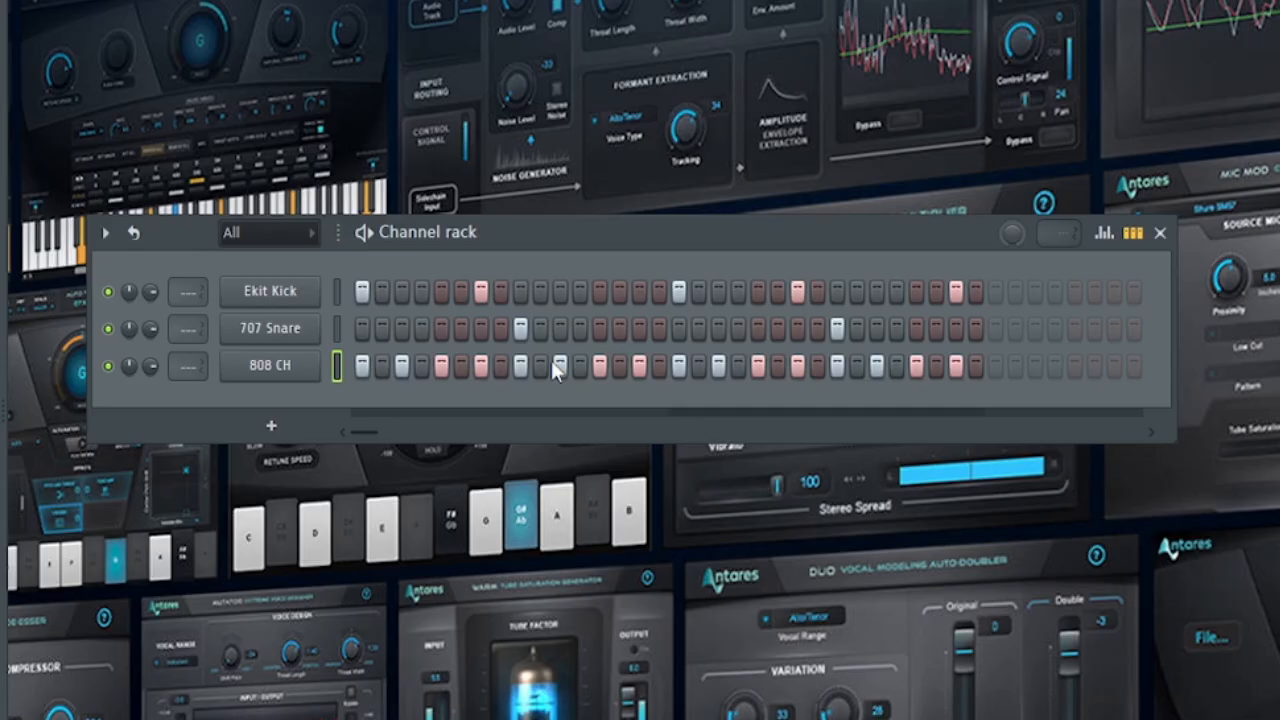
{"action": "key", "text": "space"}
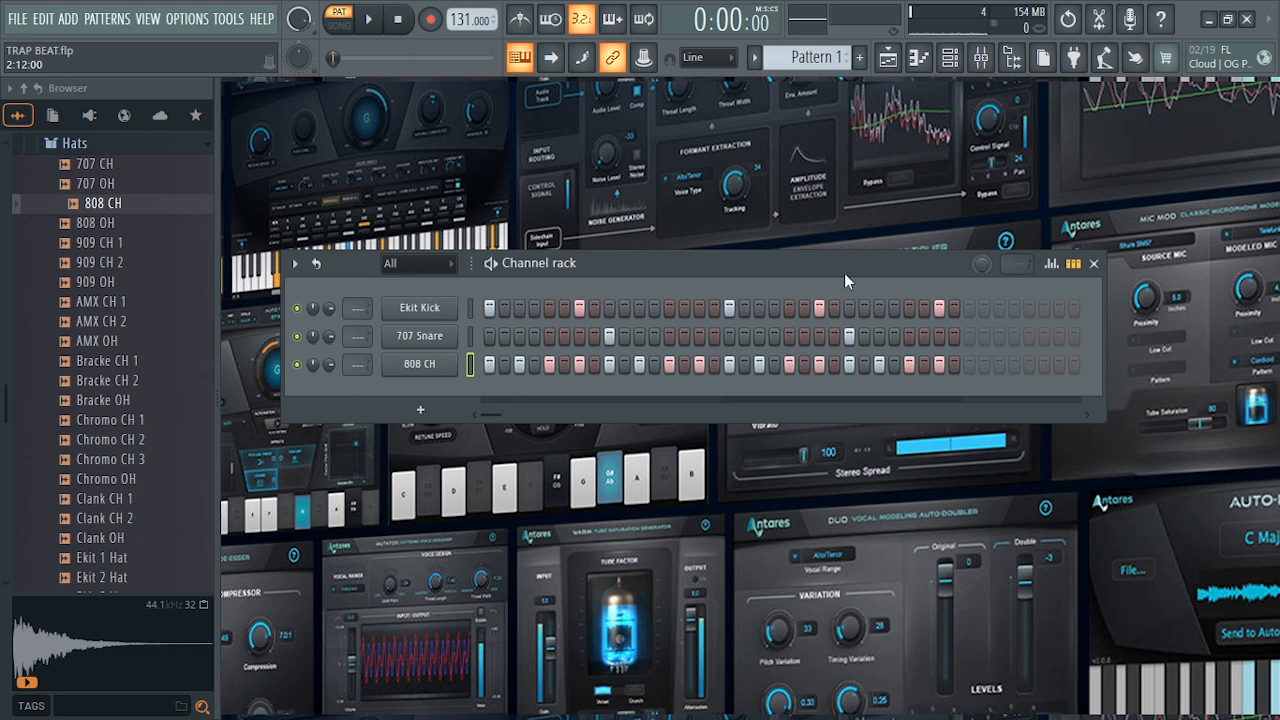
{"action": "left_click_drag", "start_coordinate": [837, 264], "coordinate": [841, 262]}
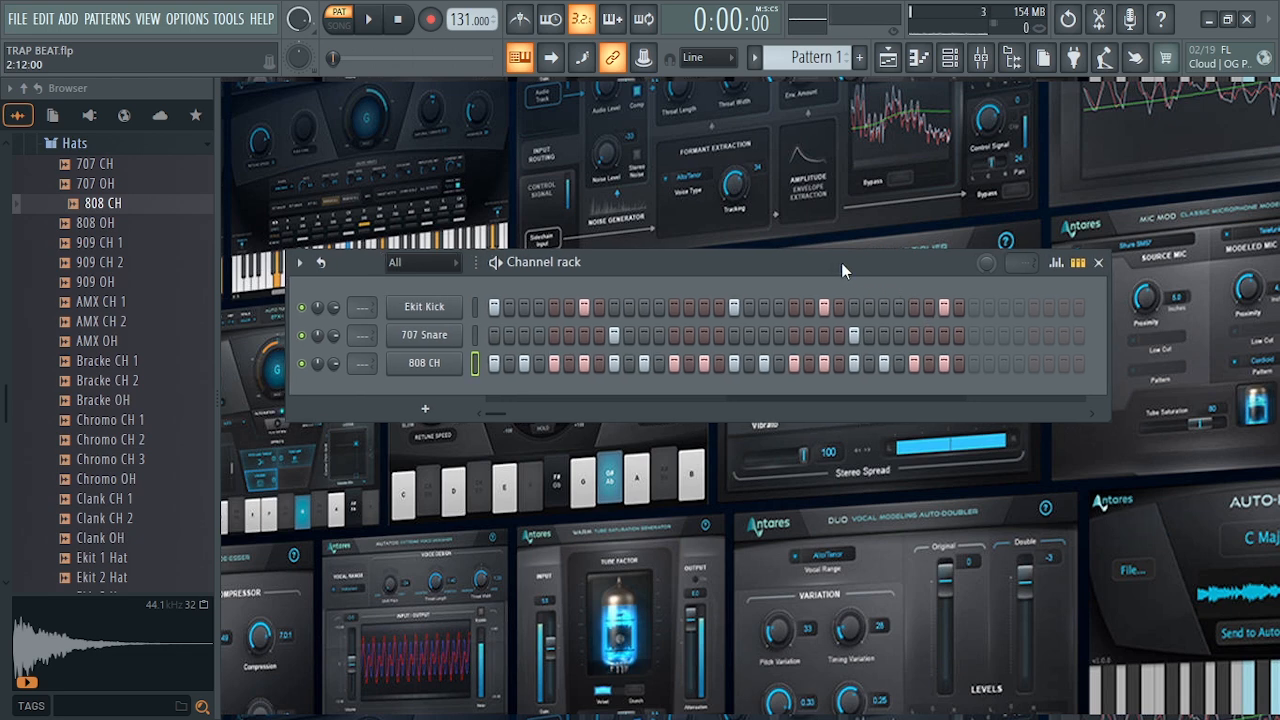
Examine the Ekit Kick's graph editor lanes, from note pitch, velocity and release velocity to panning and shift, and close the editor.
{"action": "left_click", "coordinate": [1058, 264]}
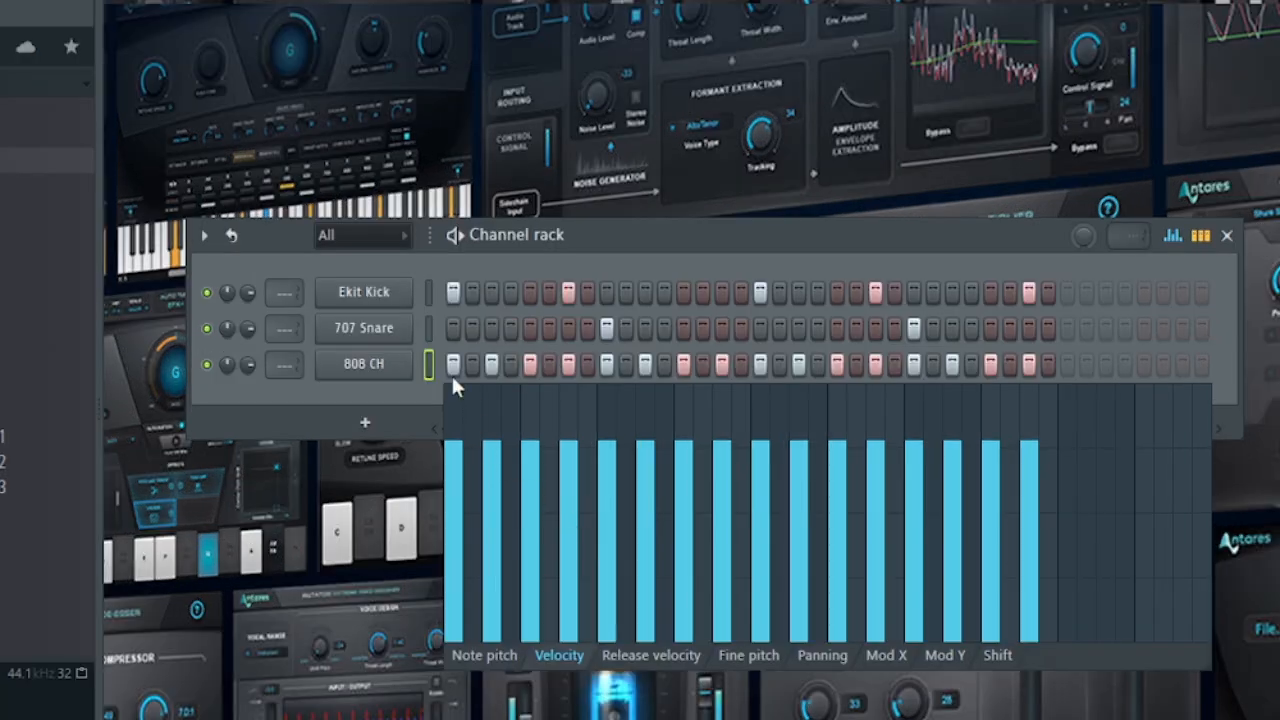
{"action": "left_click", "coordinate": [429, 290]}
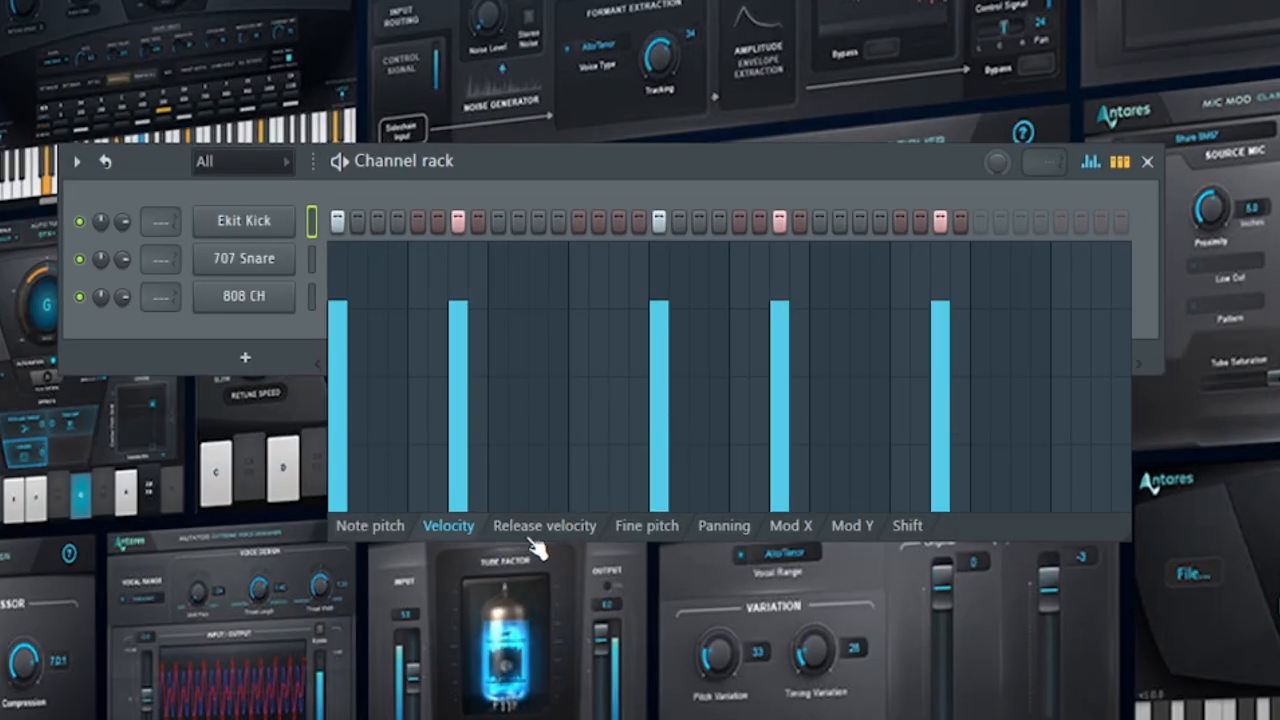
{"action": "left_click", "coordinate": [535, 537]}
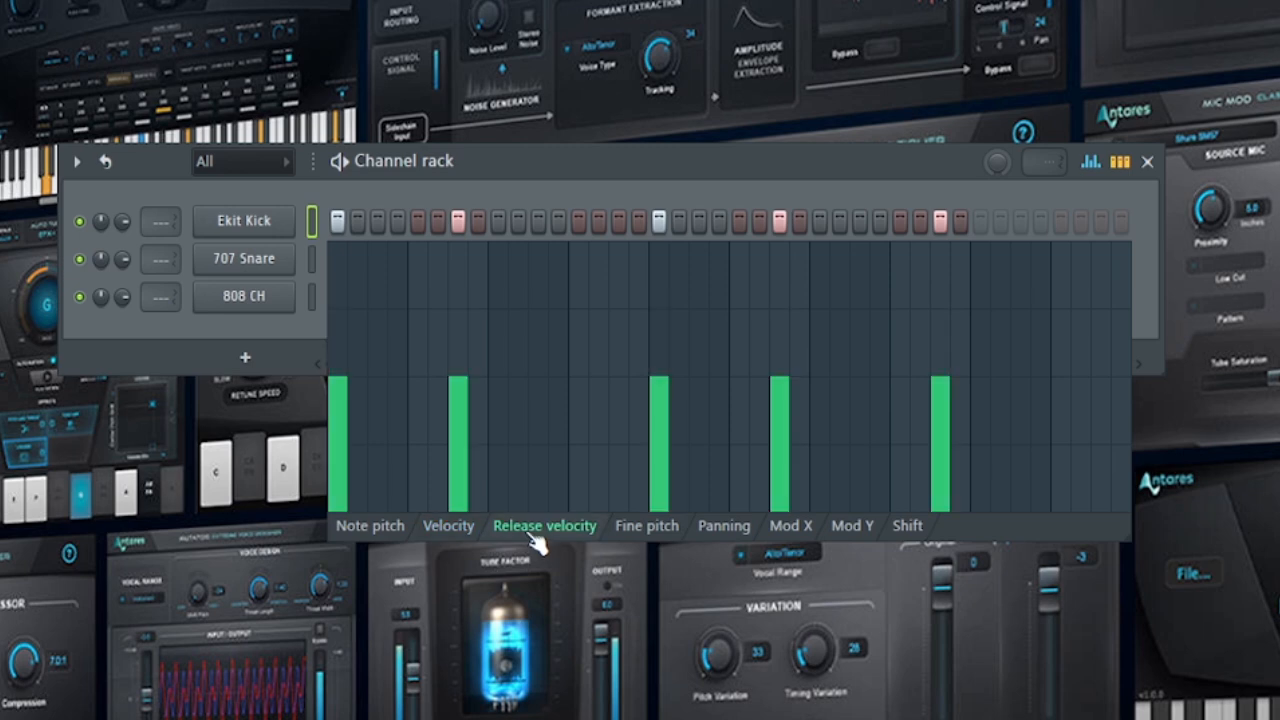
{"action": "left_click", "coordinate": [652, 535]}
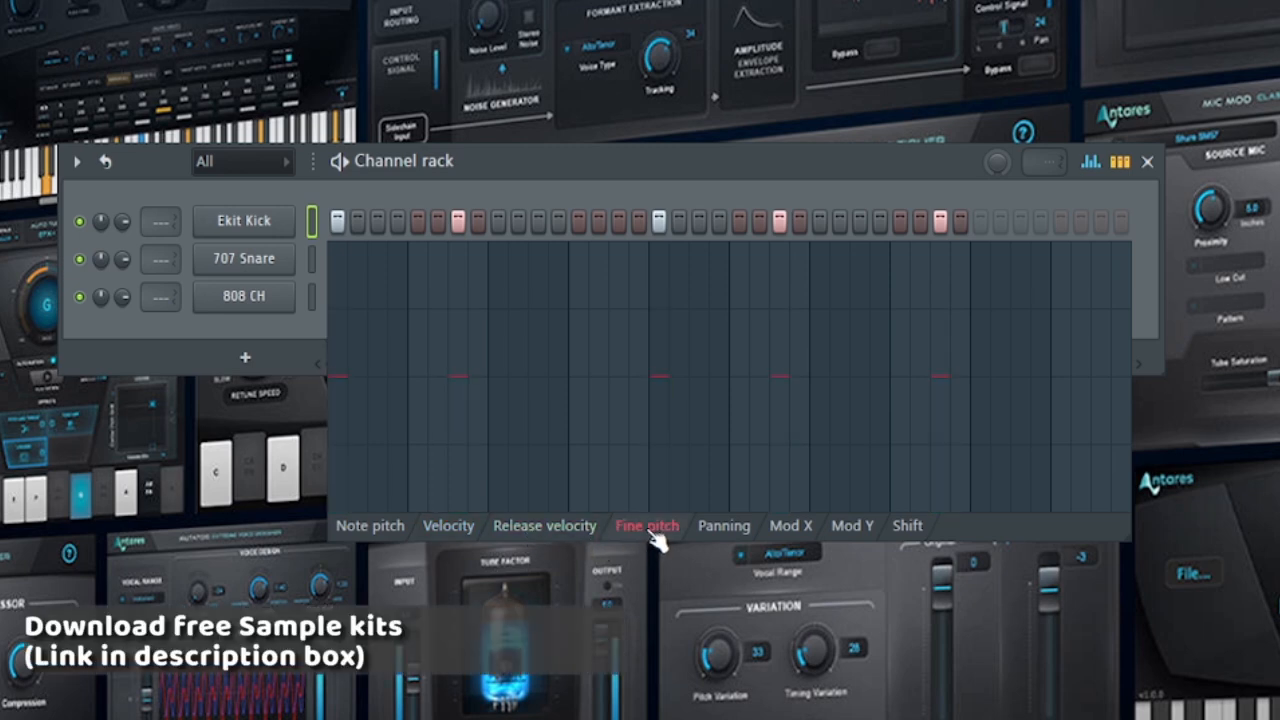
{"action": "left_click", "coordinate": [732, 532]}
{"action": "left_click", "coordinate": [790, 528]}
{"action": "left_click", "coordinate": [855, 528]}
{"action": "left_click", "coordinate": [910, 528]}
{"action": "left_click", "coordinate": [450, 528]}
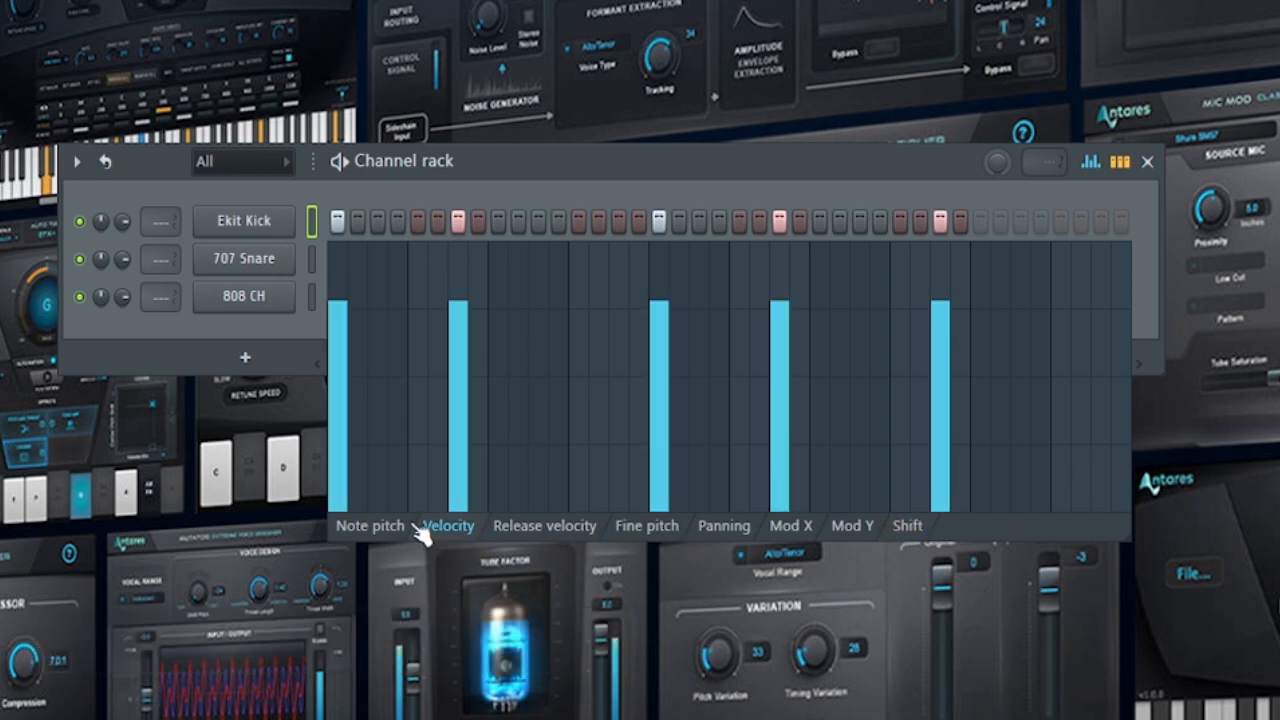
{"action": "left_click", "coordinate": [398, 530]}
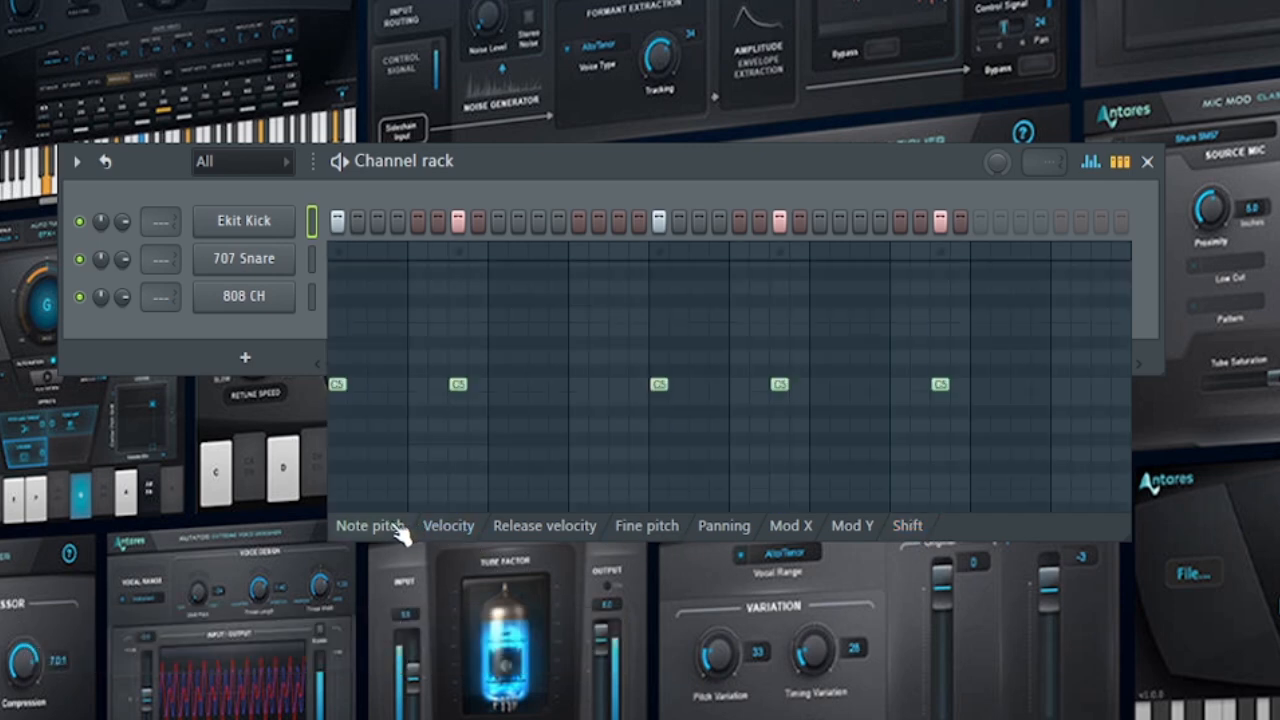
{"action": "left_click", "coordinate": [449, 530]}
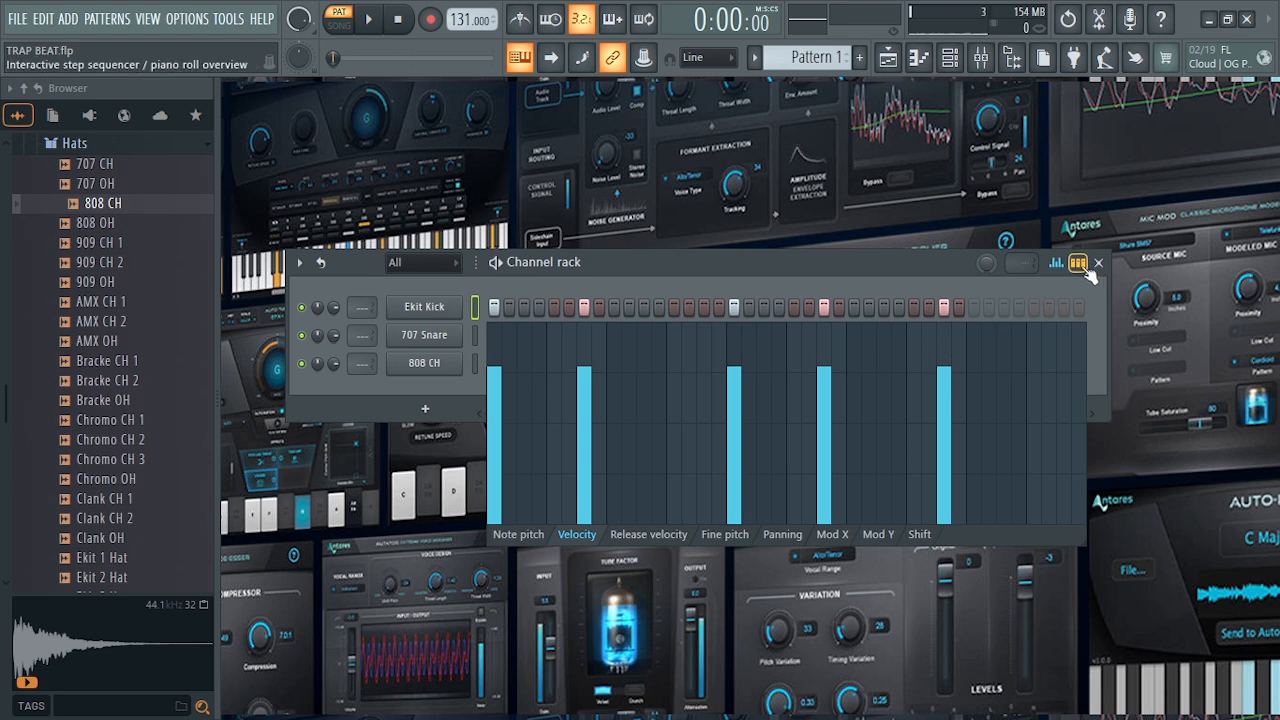
{"action": "left_click", "coordinate": [1090, 162]}
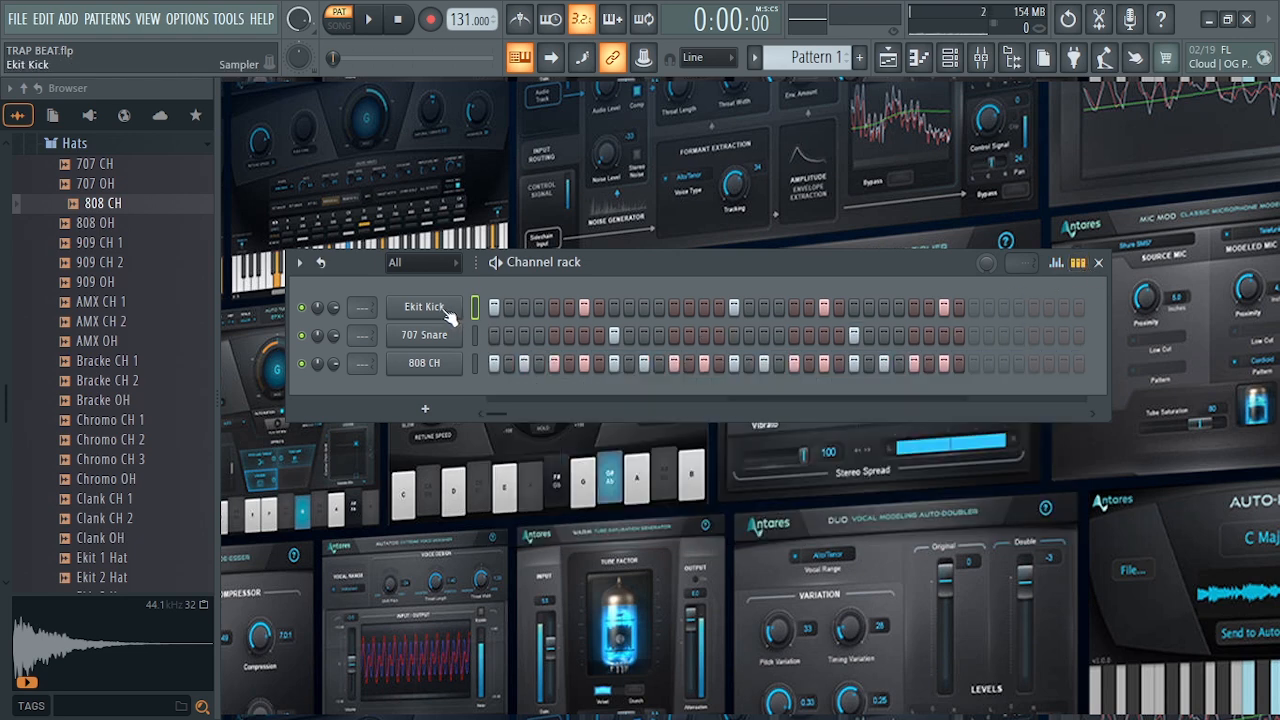
Play the kick, snare and hi-hat pattern to listen to it, and stop playback.
{"action": "left_click_drag", "start_coordinate": [617, 273], "coordinate": [622, 281]}
{"action": "key", "text": "space"}
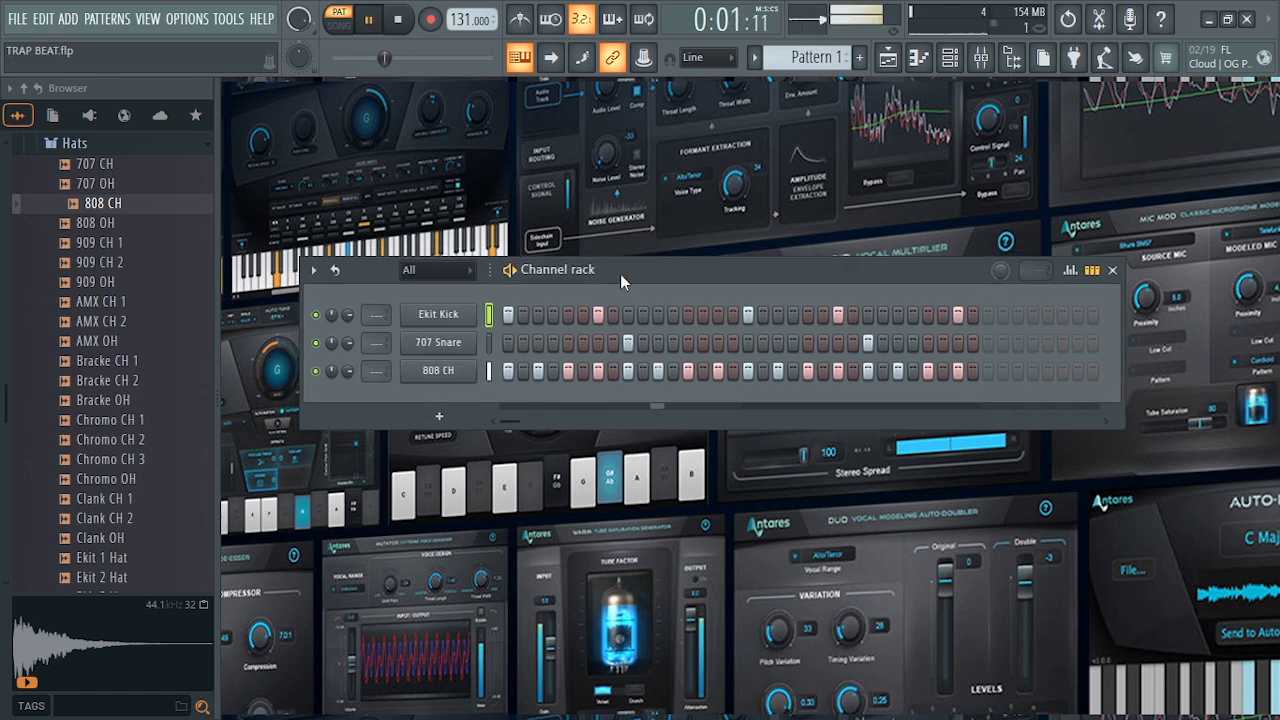
{"action": "key", "text": "space"}
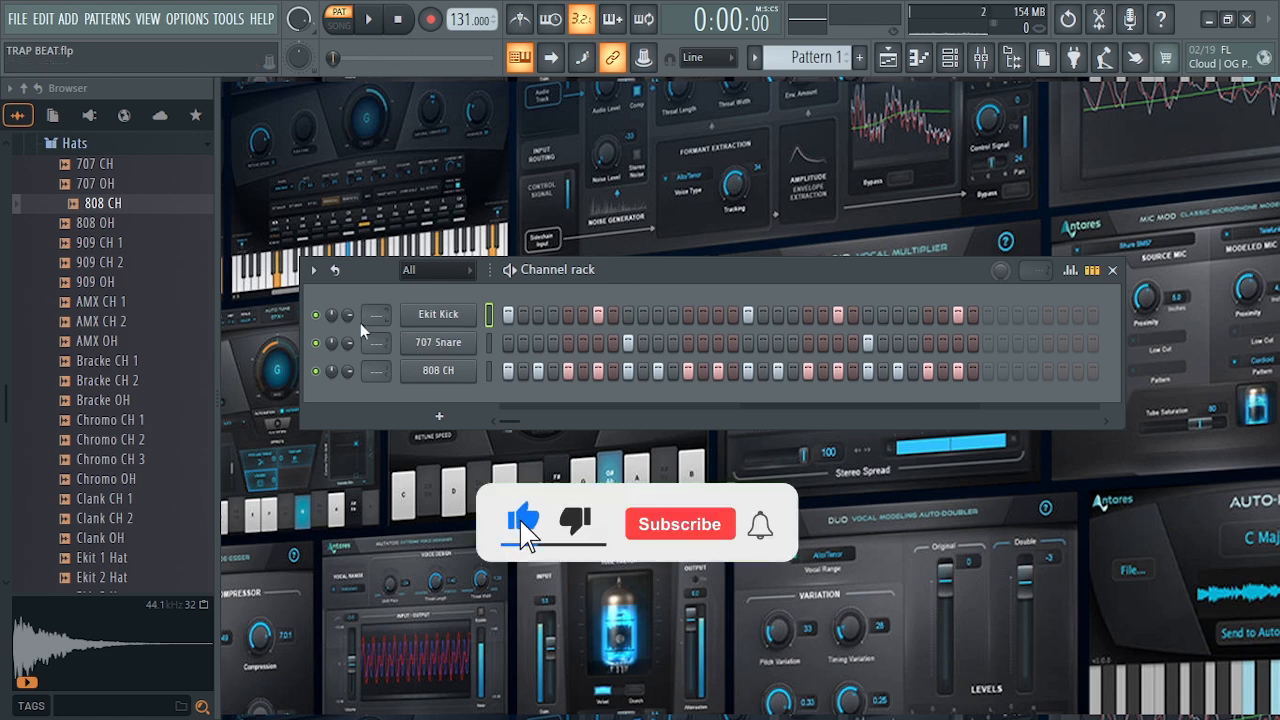
Adjust the Ekit Kick's volume, solo that channel and play it back.
{"action": "left_click_drag", "start_coordinate": [559, 272], "coordinate": [561, 276]}
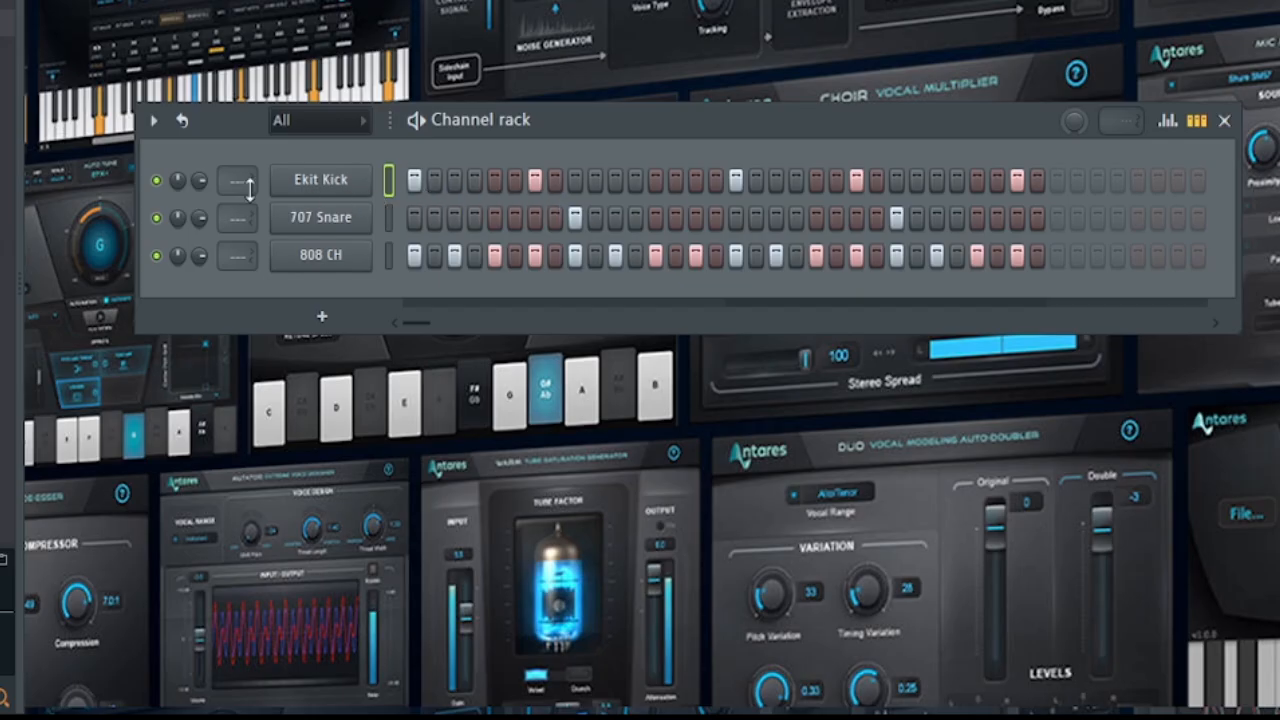
{"action": "left_click_drag", "start_coordinate": [200, 182], "coordinate": [200, 198]}
{"action": "right_click", "coordinate": [158, 182]}
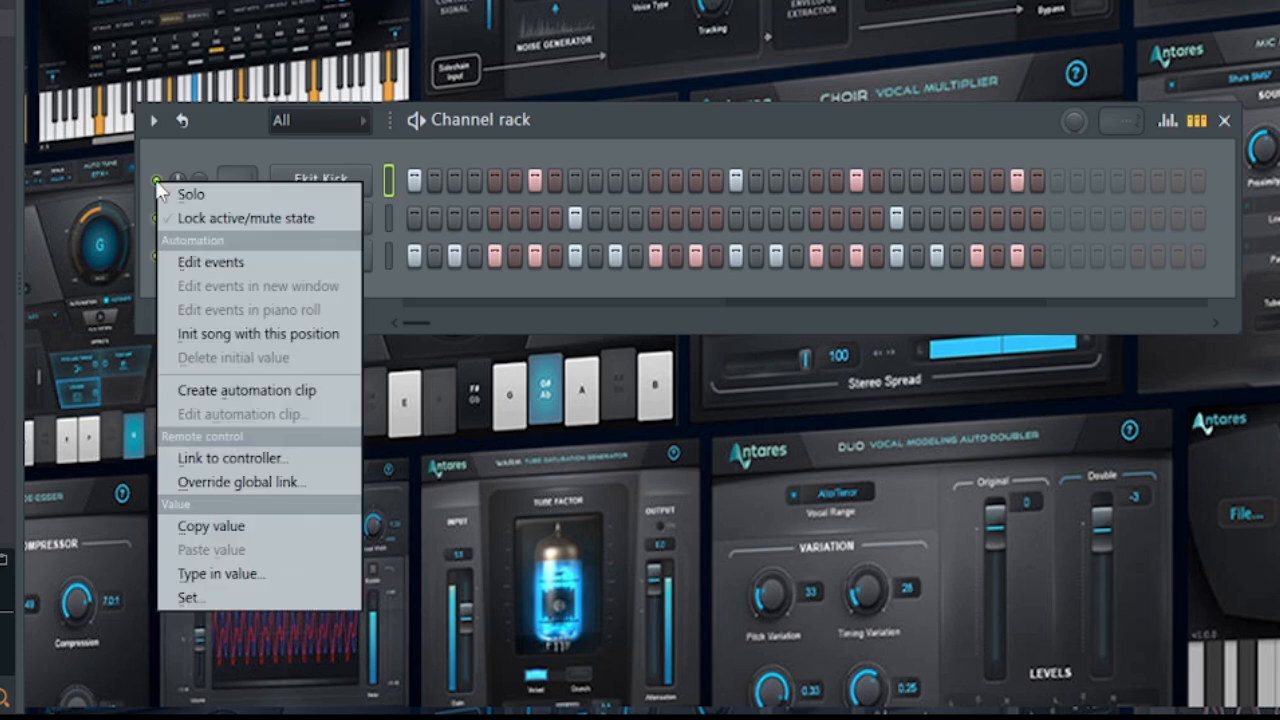
{"action": "left_click", "coordinate": [222, 191]}
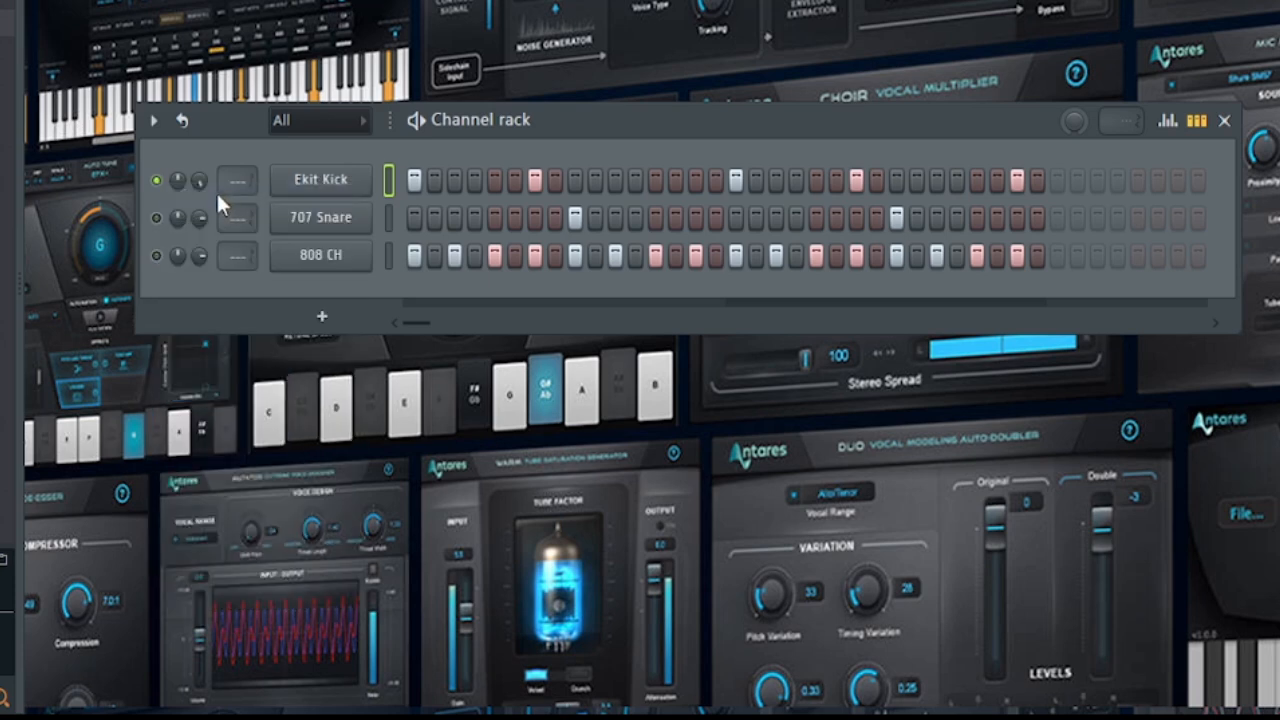
{"action": "left_click_drag", "start_coordinate": [639, 119], "coordinate": [579, 123]}
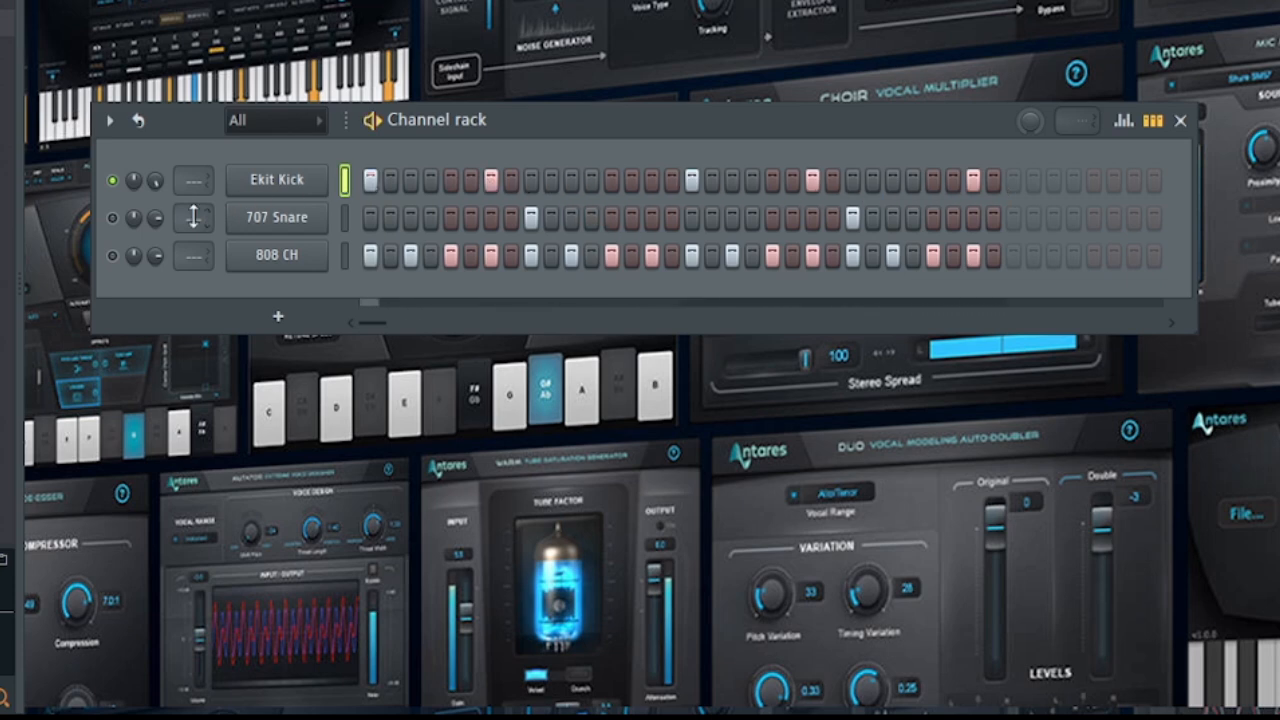
{"action": "key", "text": "space"}
{"action": "key", "text": "space"}
Solo the 808 CH channel and adjust its volume and panning while the pattern plays.
{"action": "right_click", "coordinate": [113, 256]}
{"action": "left_click", "coordinate": [139, 272]}
{"action": "left_click_drag", "start_coordinate": [158, 258], "coordinate": [158, 232]}
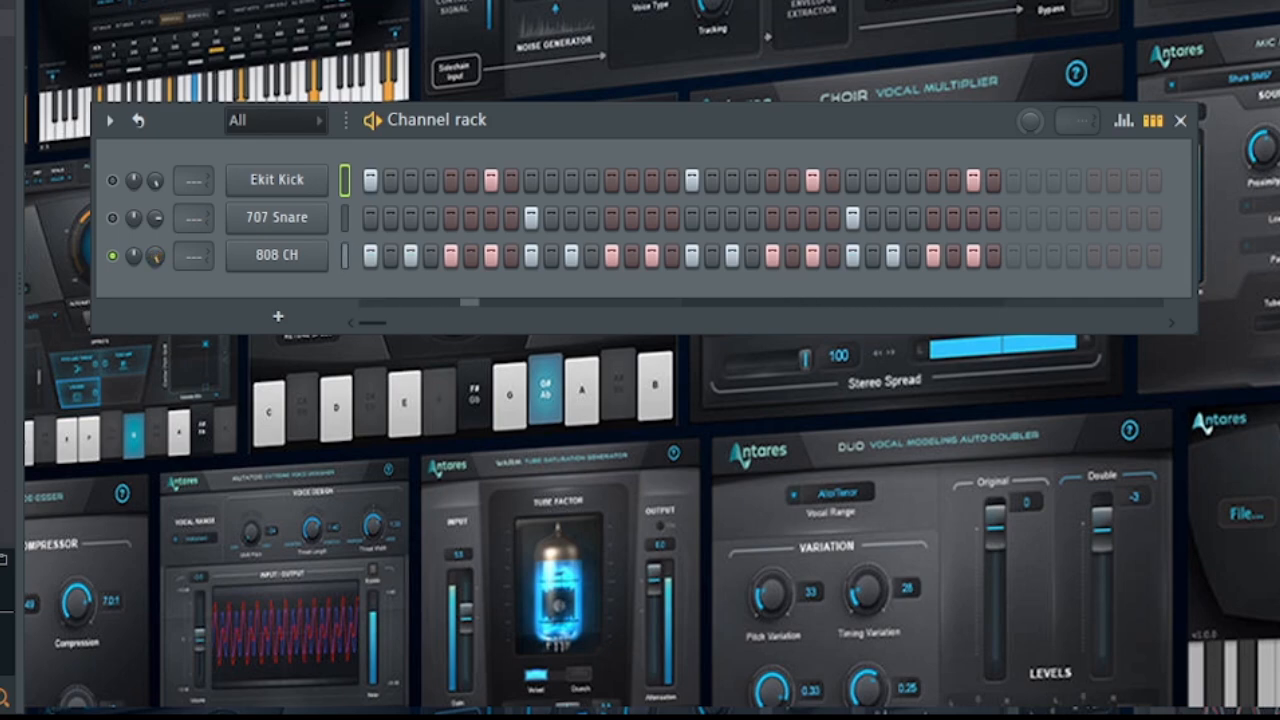
{"action": "key", "text": "space"}
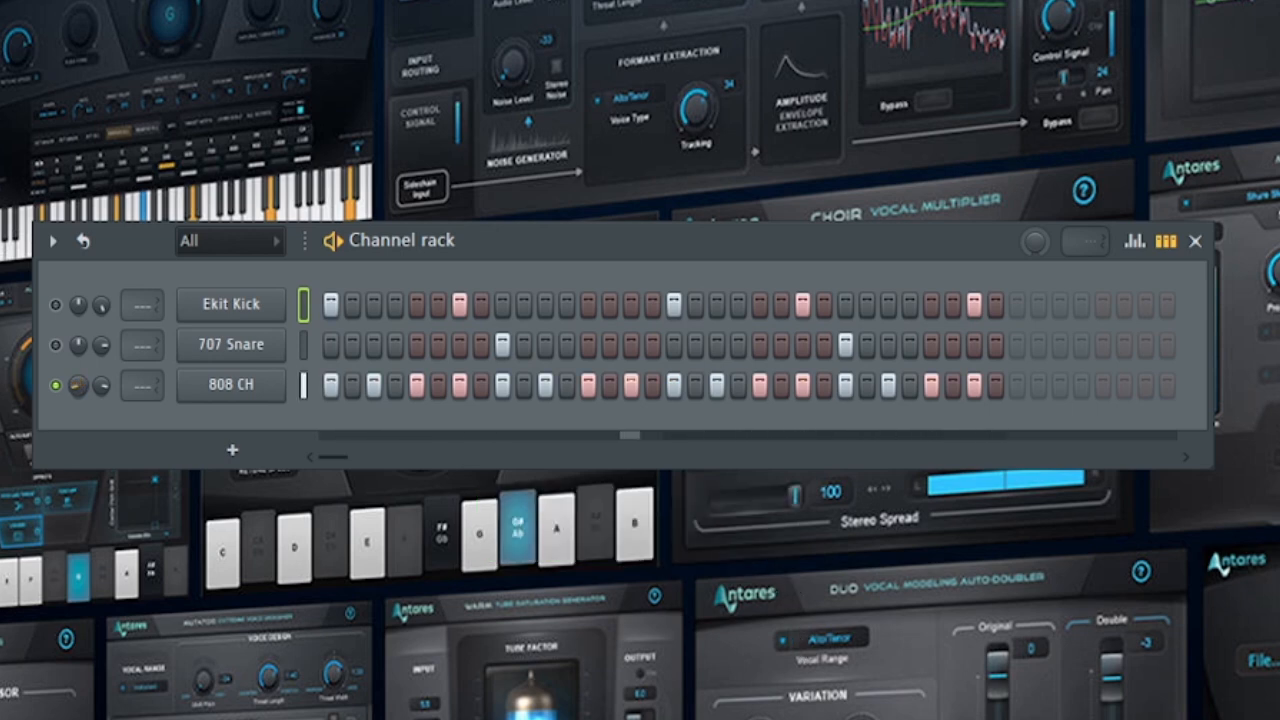
Reactivate the 707 Snare and Ekit Kick channels, stop playback and reposition the Channel rack.
{"action": "left_click", "coordinate": [57, 345]}
{"action": "left_click", "coordinate": [57, 305]}
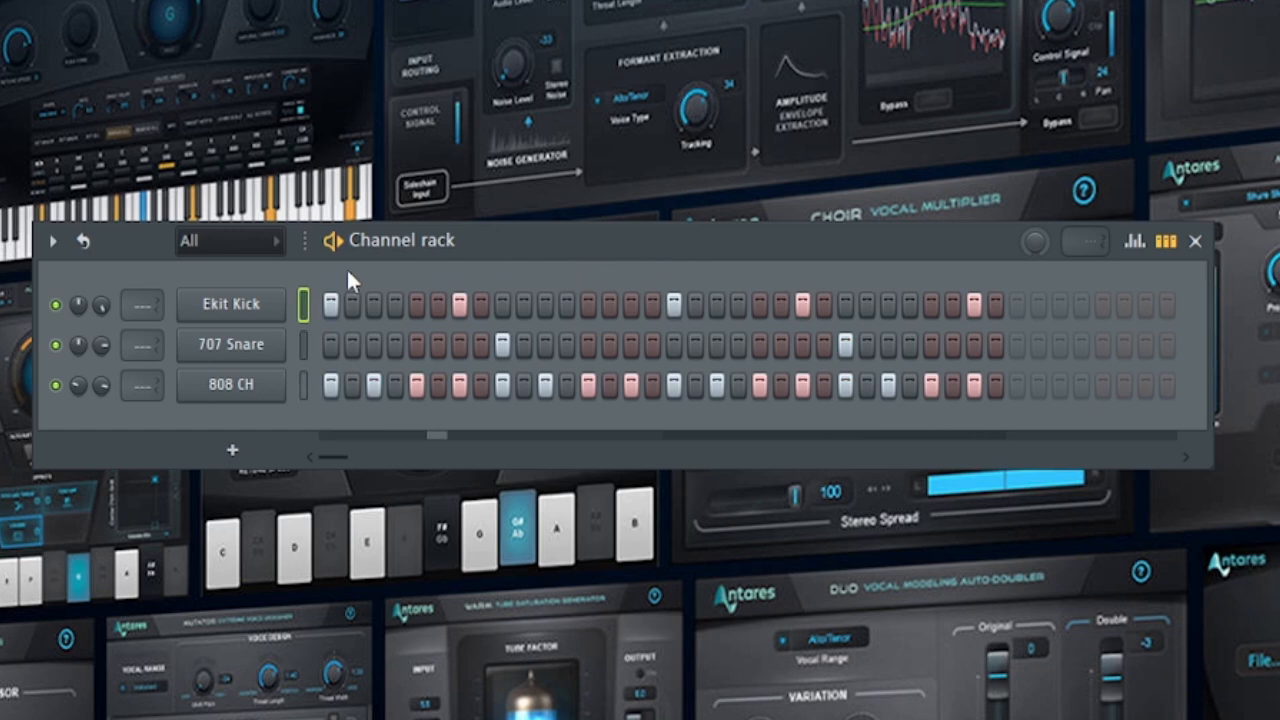
{"action": "left_click", "coordinate": [190, 241]}
{"action": "left_click", "coordinate": [481, 163]}
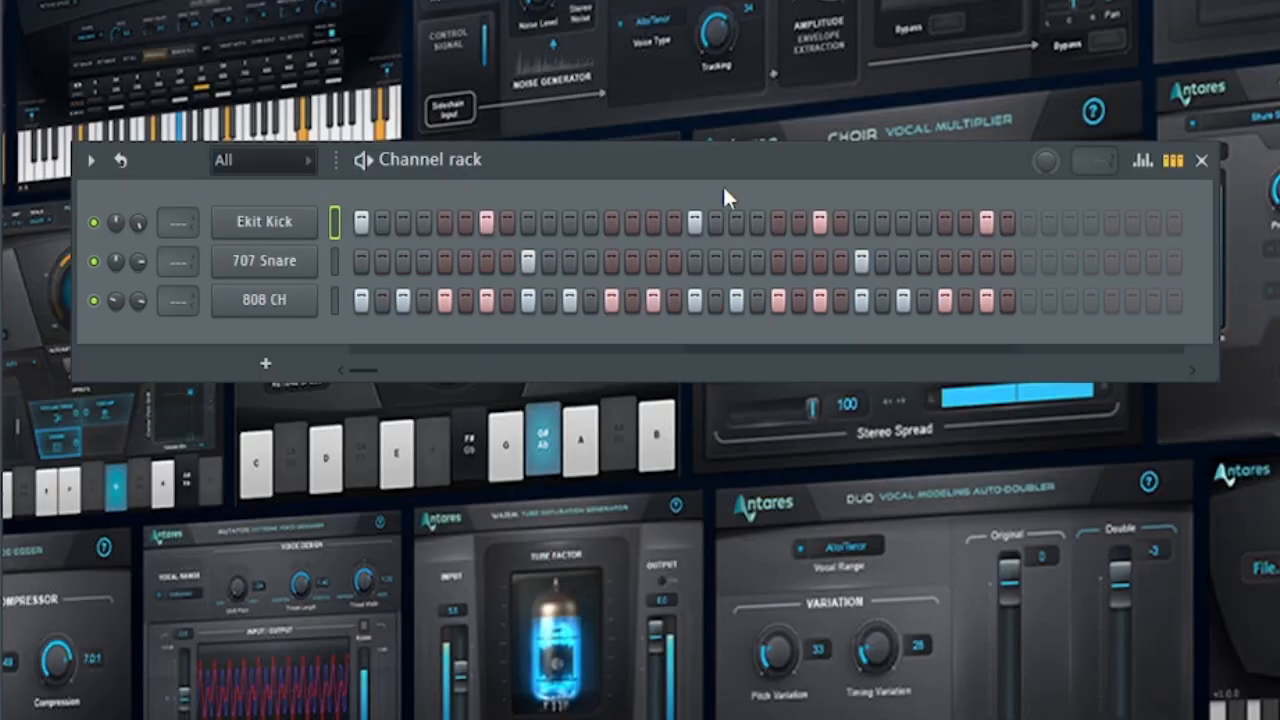
{"action": "left_click_drag", "start_coordinate": [722, 169], "coordinate": [733, 132]}
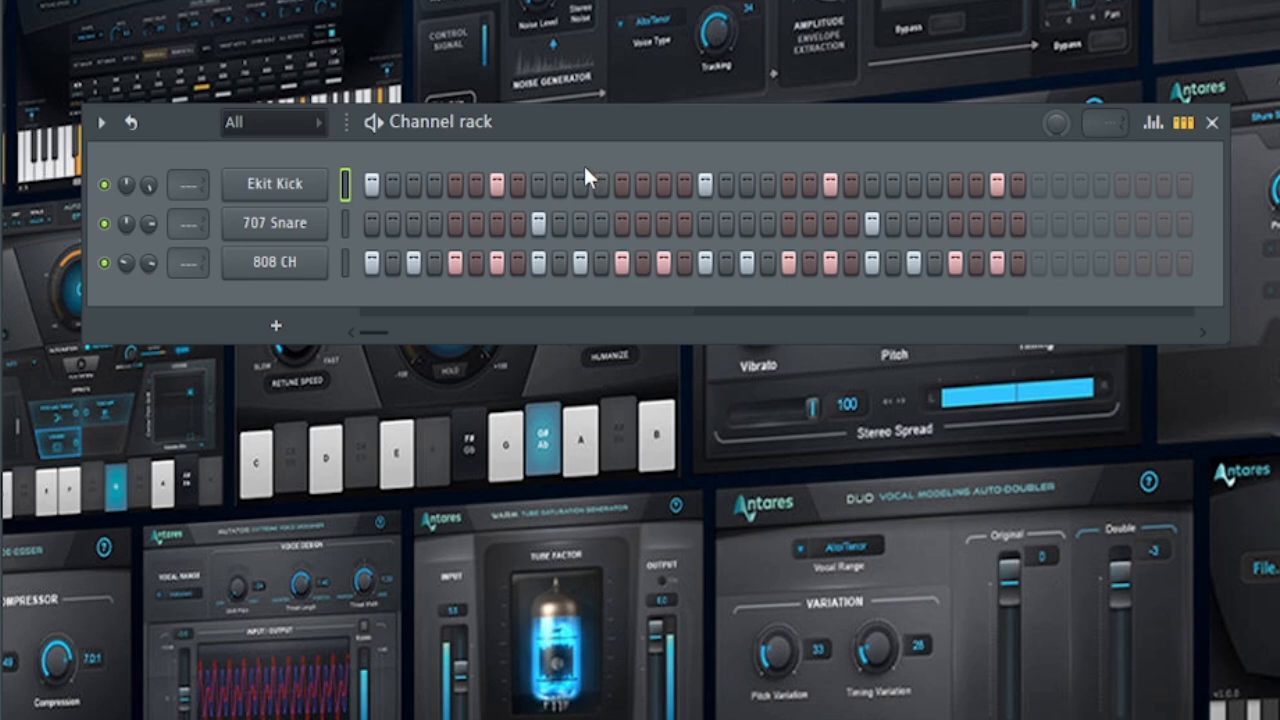
Move the Ekit Kick channel down two places, below the 707 Snare and 808 CH.
{"action": "left_click", "coordinate": [101, 122]}
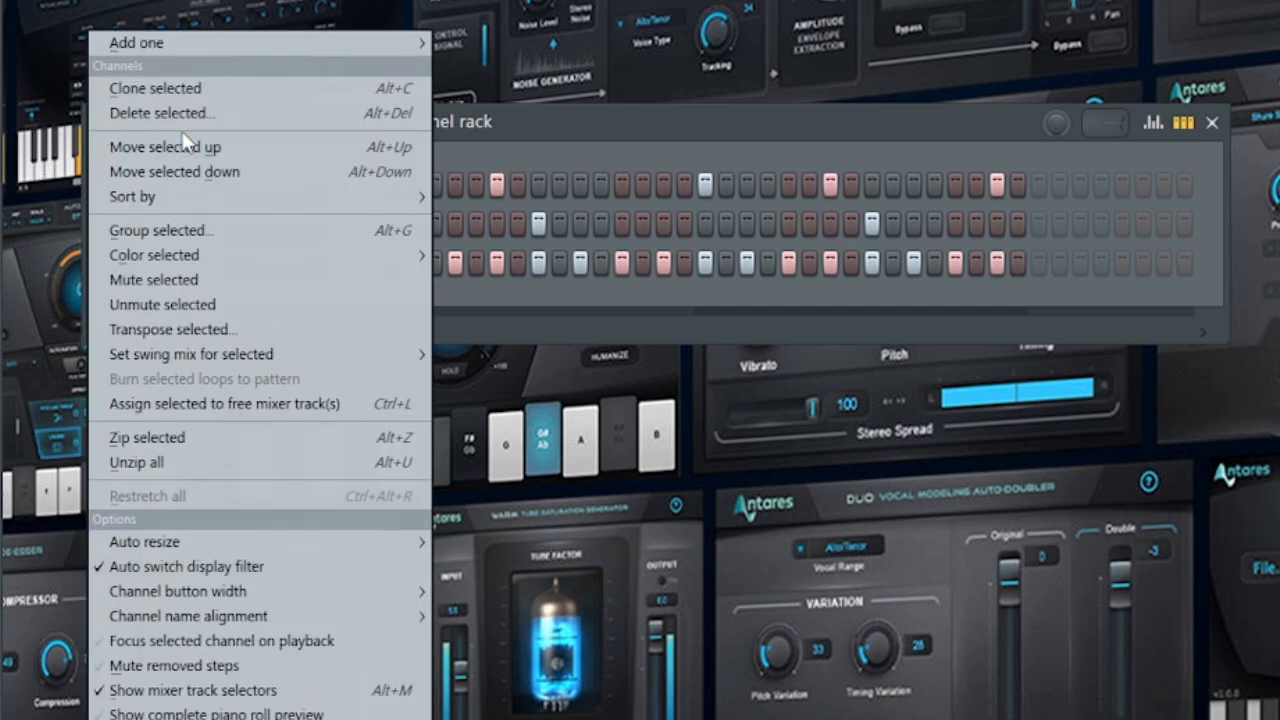
{"action": "left_click", "coordinate": [536, 132]}
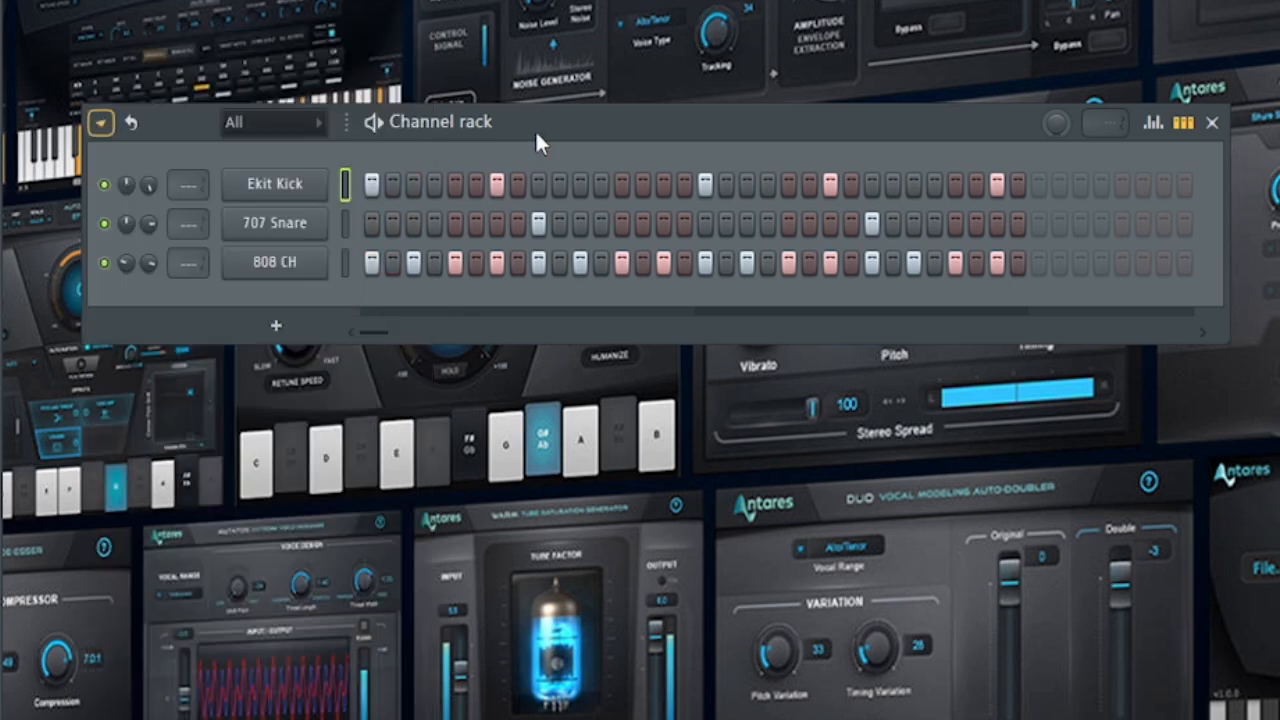
{"action": "left_click", "coordinate": [104, 123]}
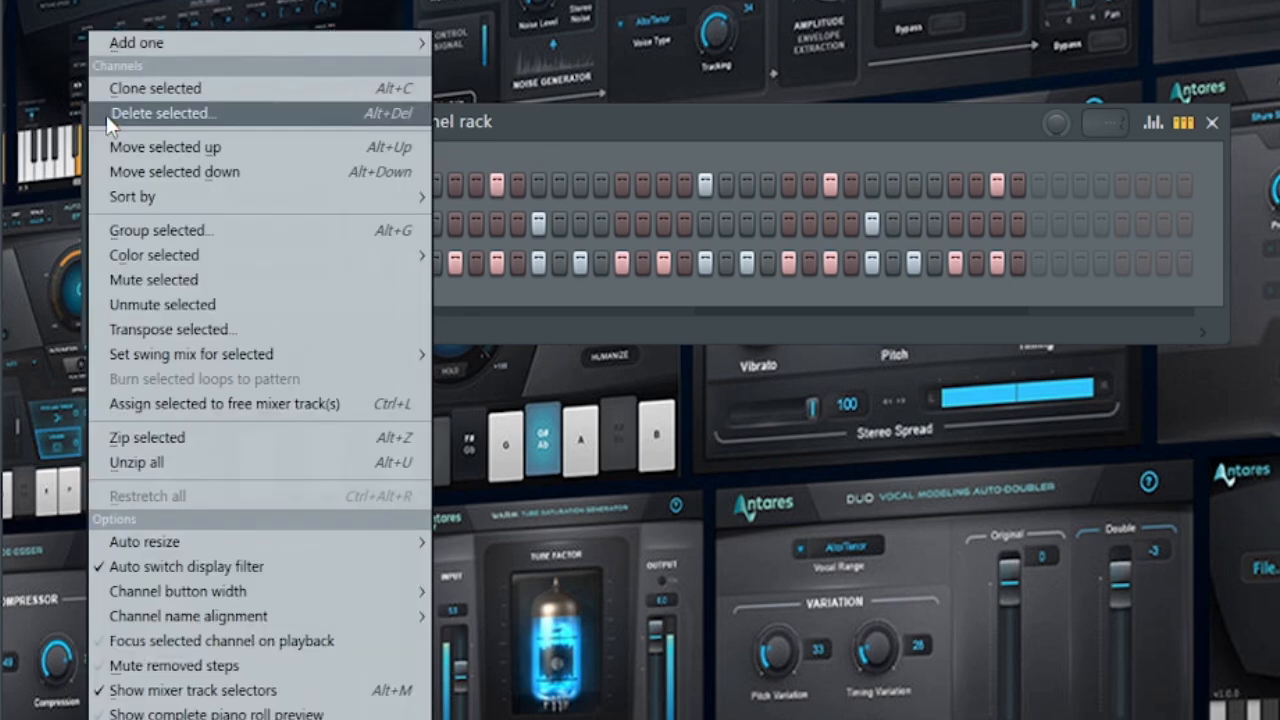
{"action": "left_click", "coordinate": [180, 172]}
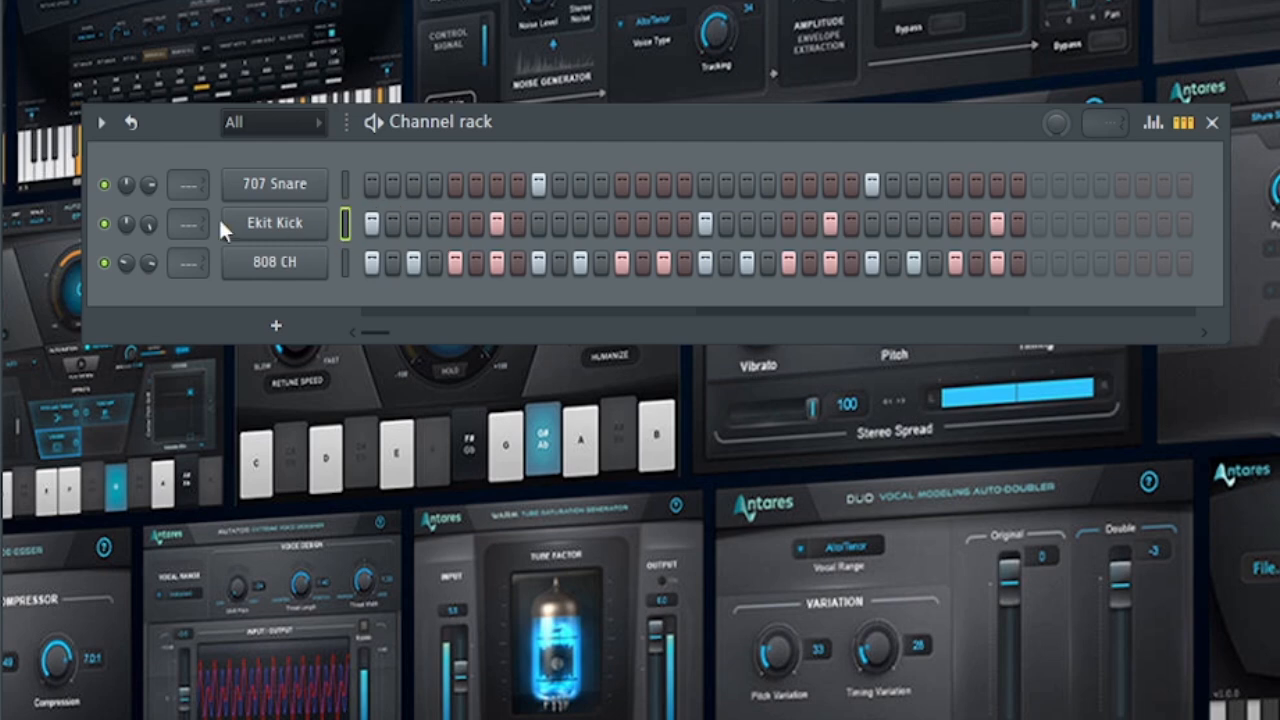
{"action": "left_click", "coordinate": [104, 123]}
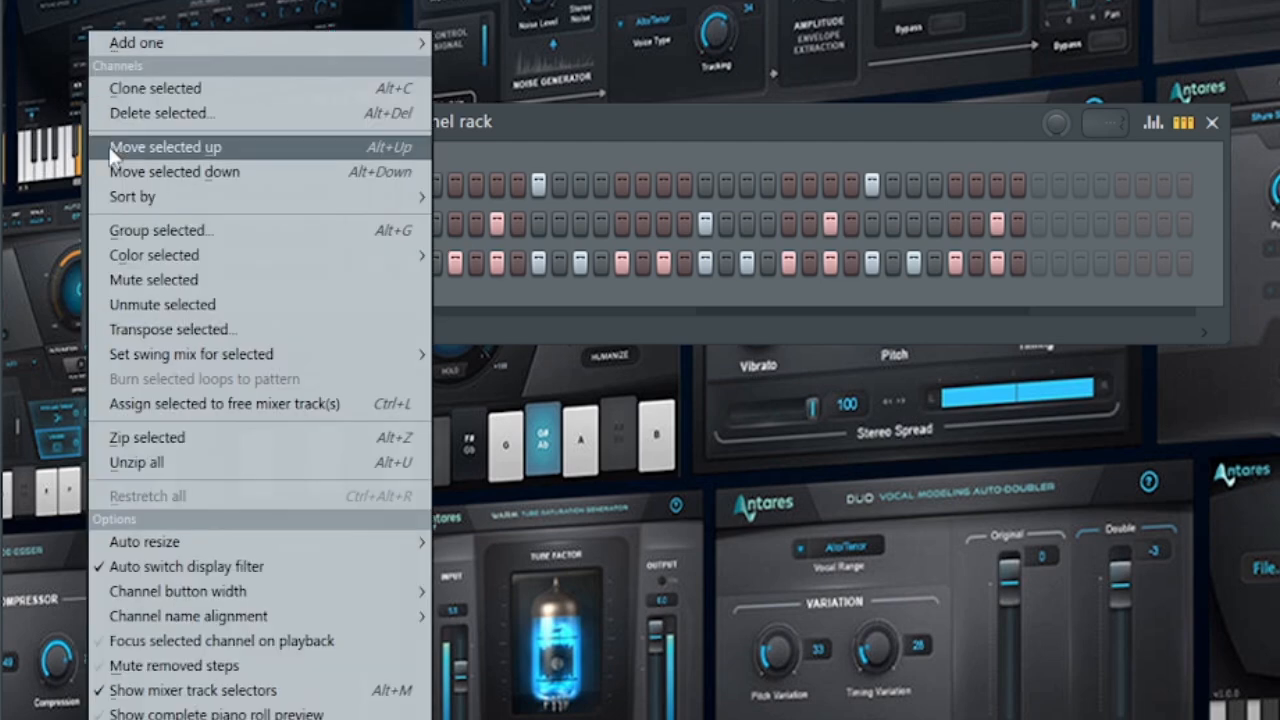
{"action": "left_click", "coordinate": [176, 171]}
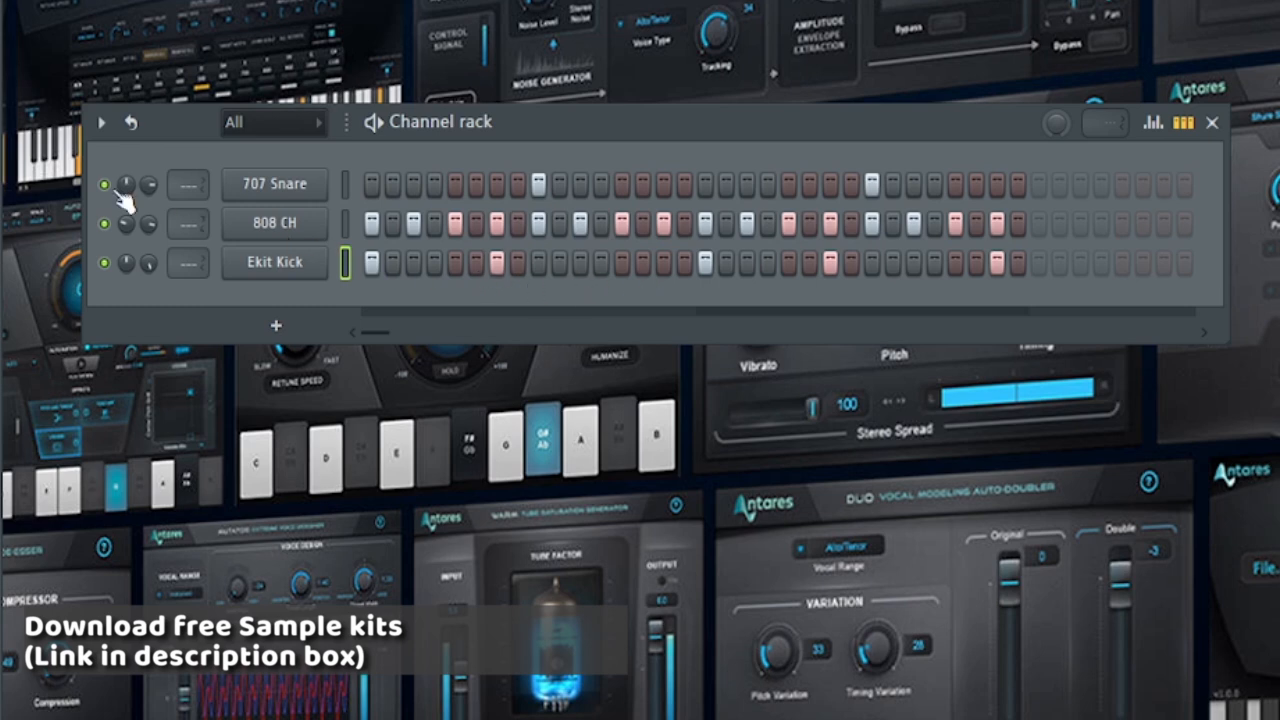
Move the Ekit Kick channel back up two places, above the 808 CH and 707 Snare.
{"action": "left_click", "coordinate": [101, 123]}
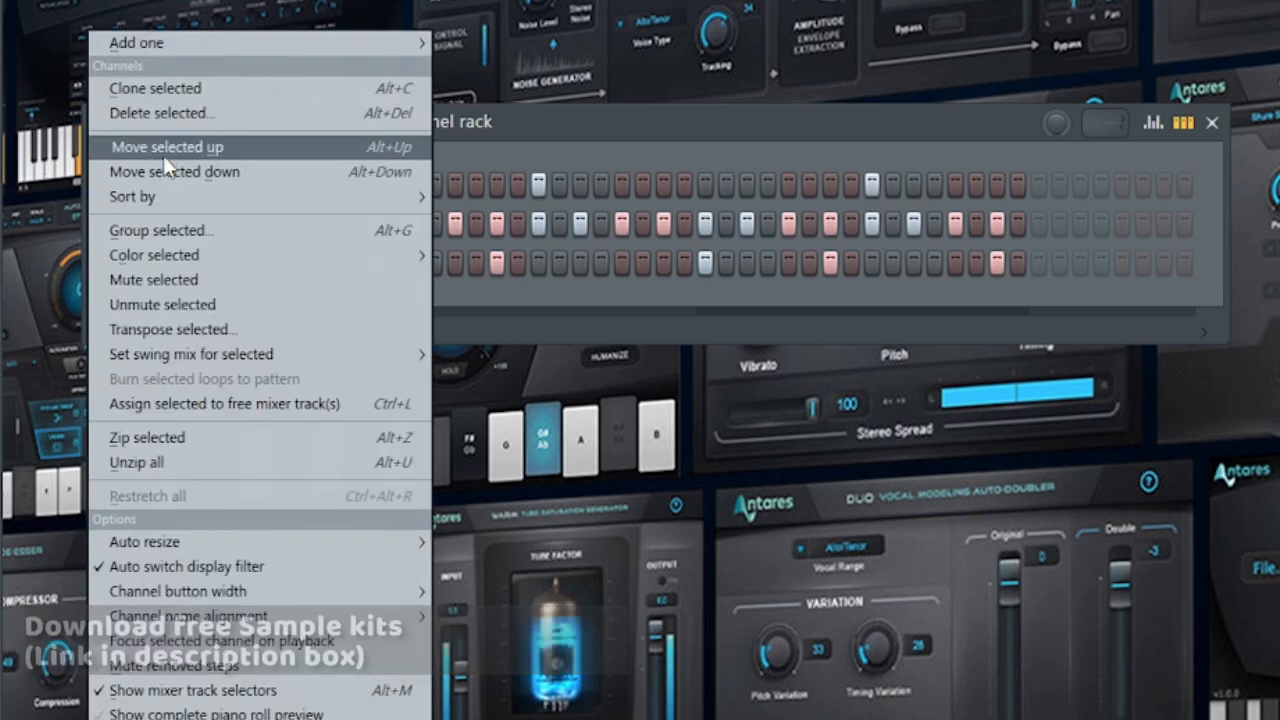
{"action": "left_click", "coordinate": [167, 157]}
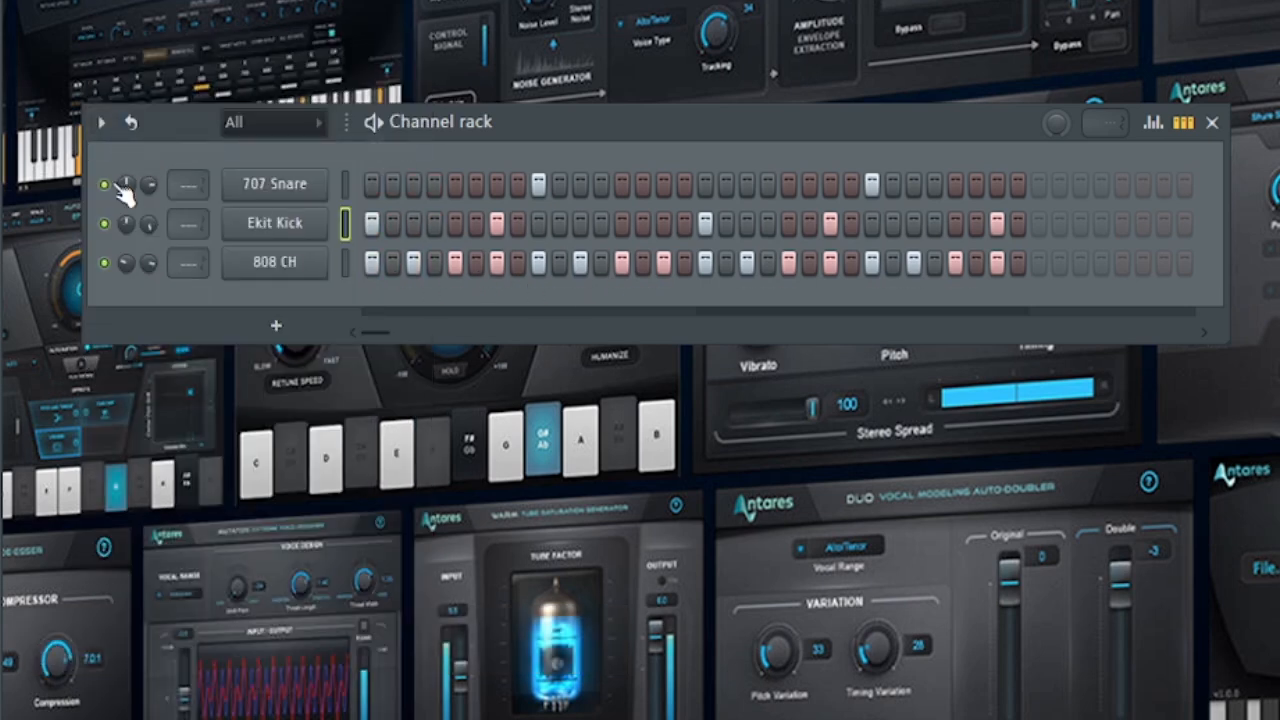
{"action": "left_click", "coordinate": [101, 123]}
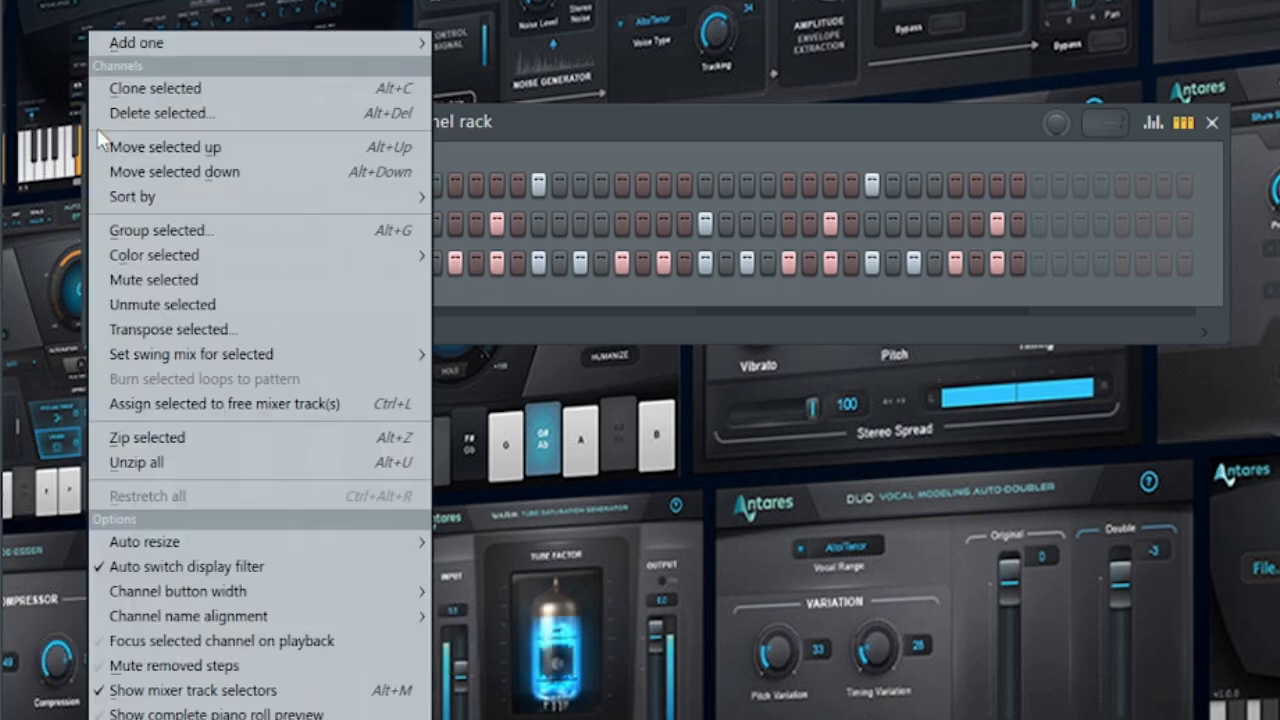
{"action": "left_click", "coordinate": [166, 148]}
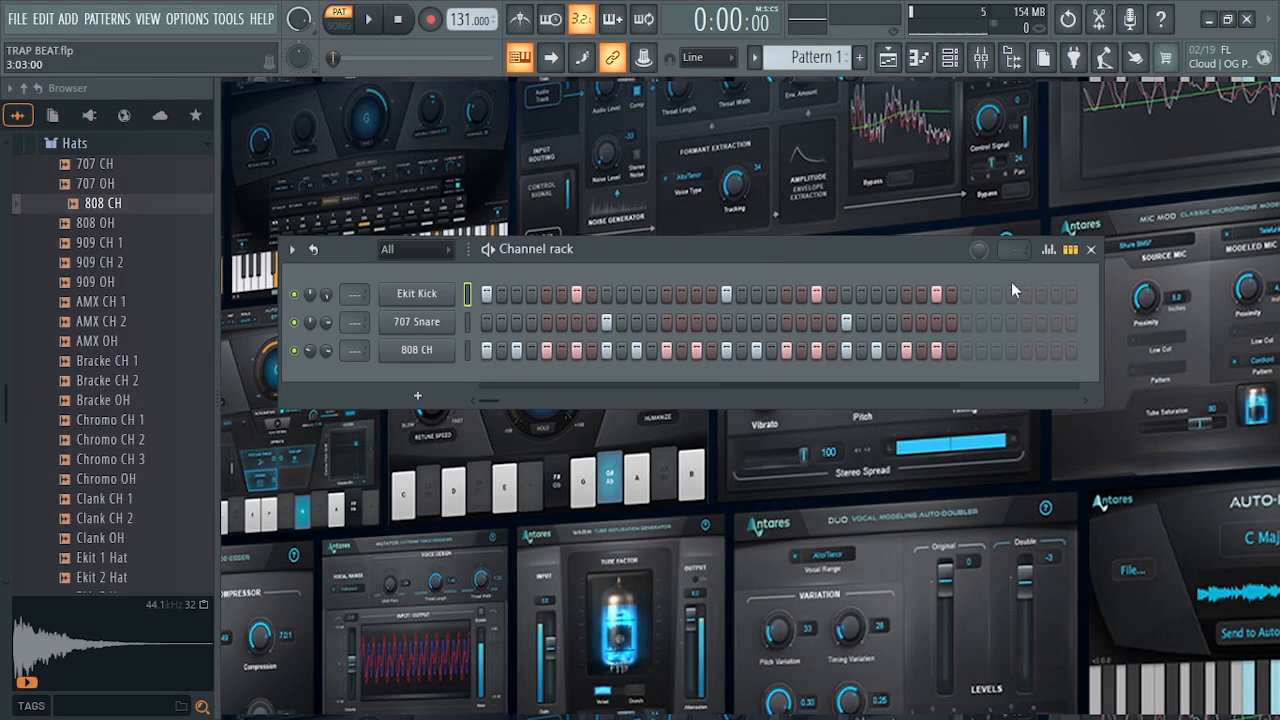
Open the Ekit Kick in the Piano roll, enlarge the editing area and play its notes briefly.
{"action": "right_click", "coordinate": [420, 297]}
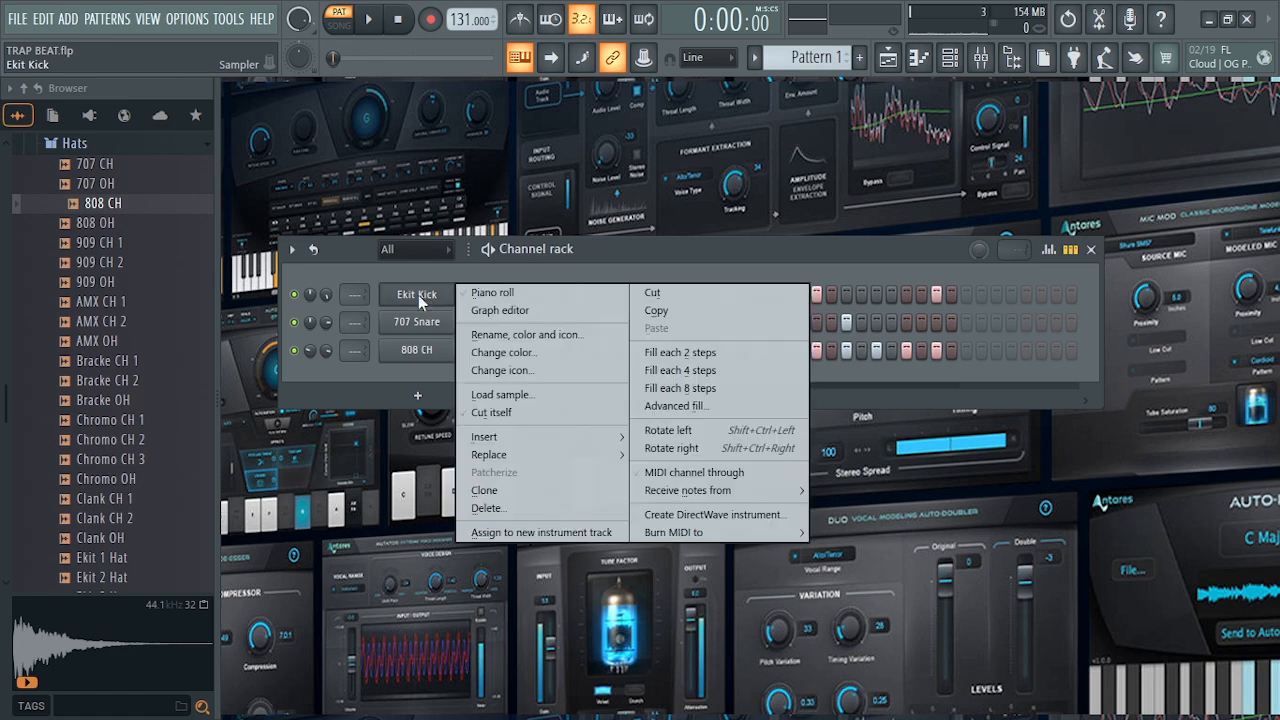
{"action": "left_click", "coordinate": [533, 294]}
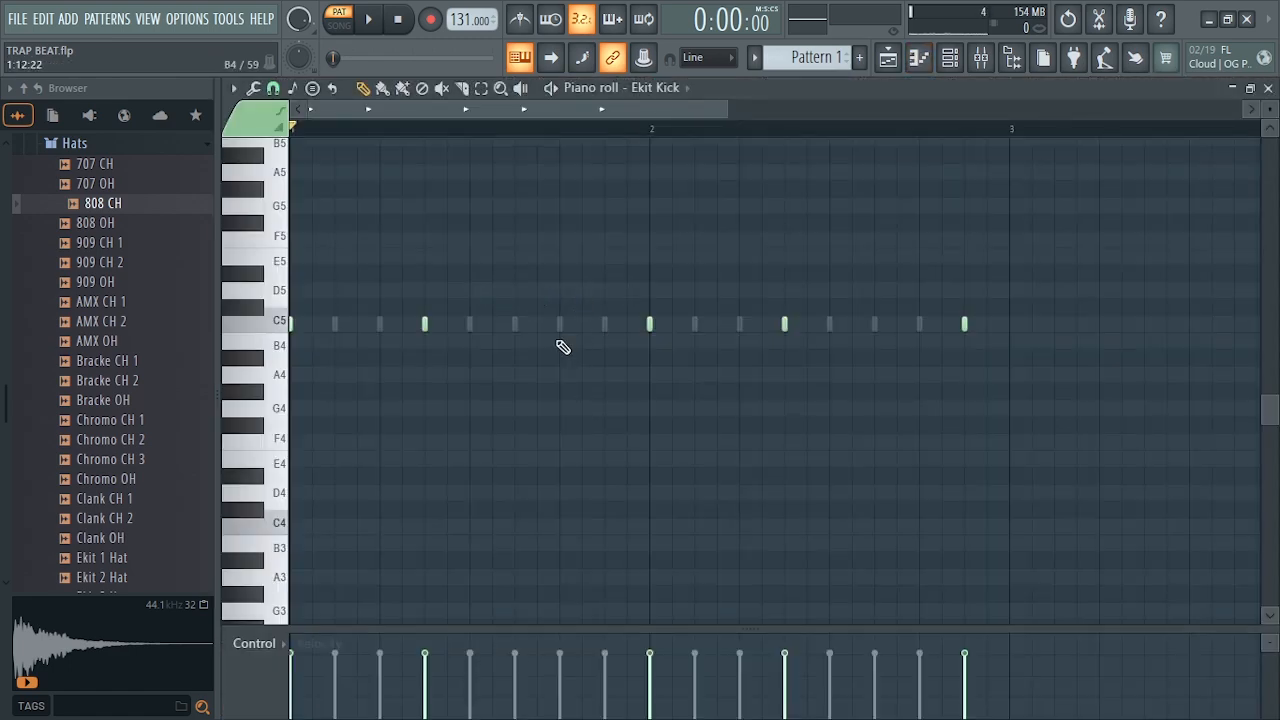
{"action": "left_click_drag", "start_coordinate": [214, 380], "coordinate": [2, 368]}
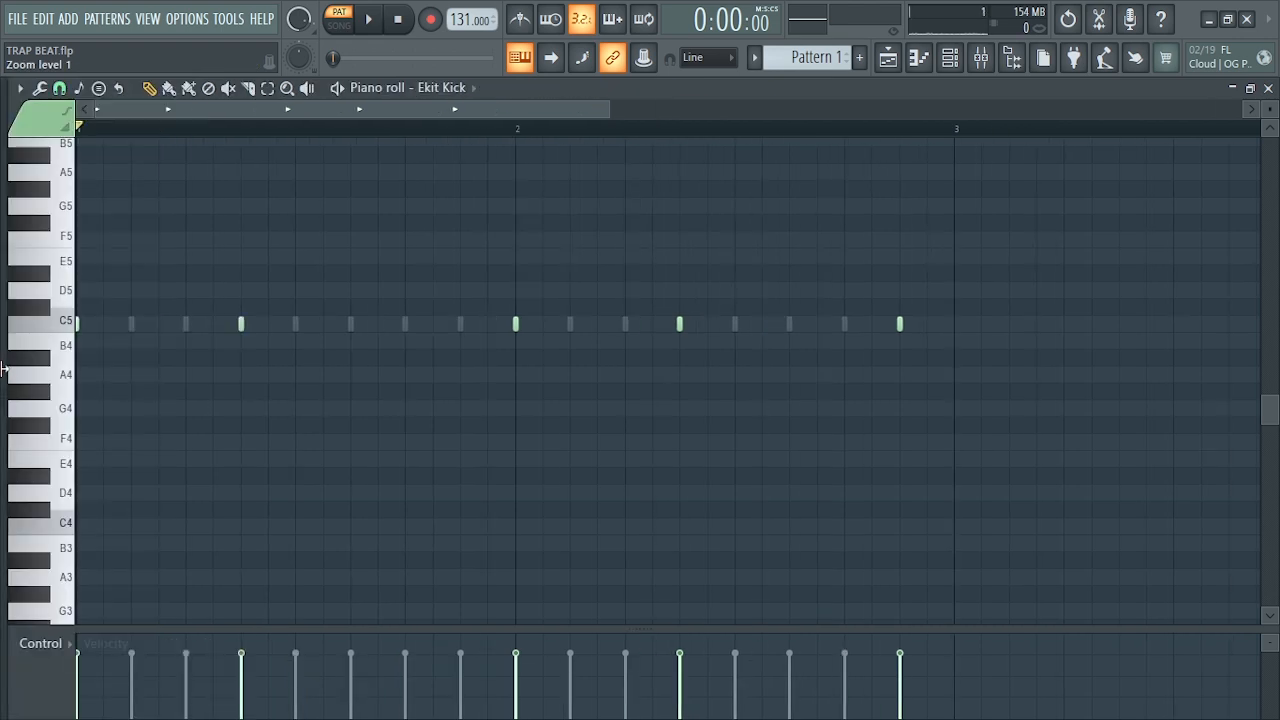
{"action": "scroll", "coordinate": [597, 369], "scroll_direction": "up", "scroll_amount": 2}
{"action": "scroll", "coordinate": [570, 345], "scroll_direction": "down", "scroll_amount": 1}
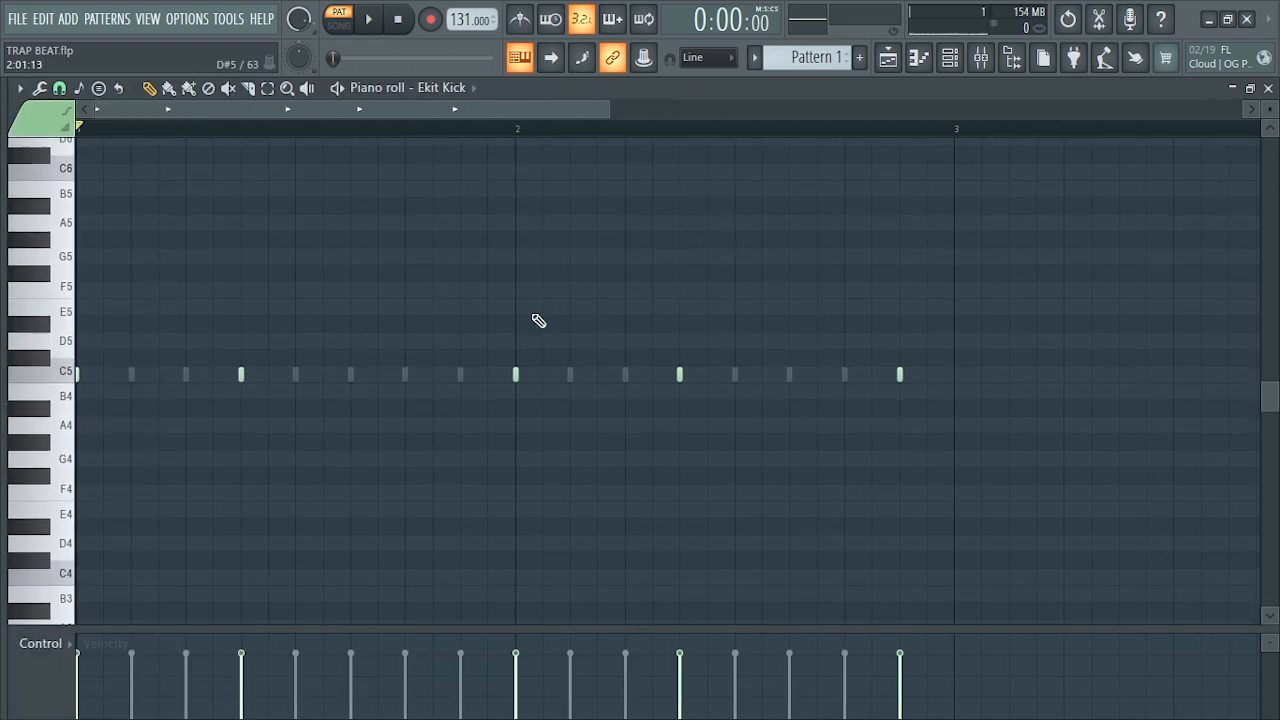
{"action": "left_click_drag", "start_coordinate": [606, 110], "coordinate": [457, 110]}
{"action": "key", "text": "space"}
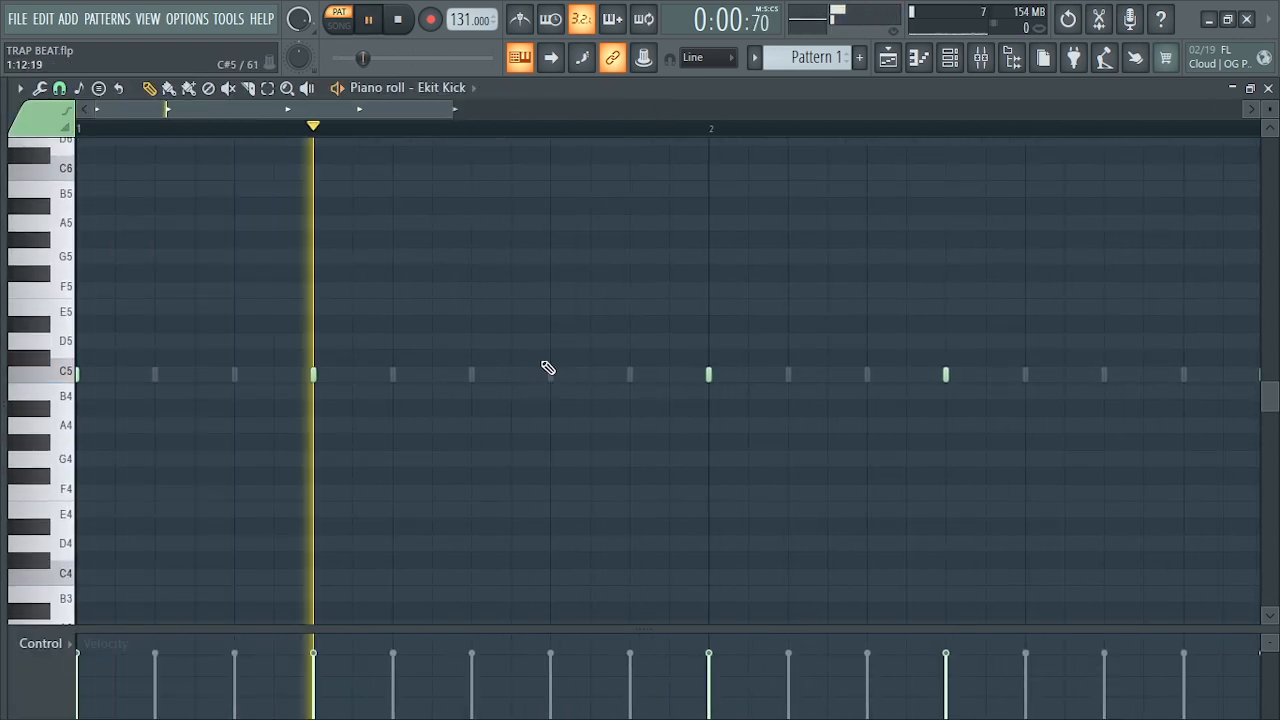
{"action": "key", "text": "space"}
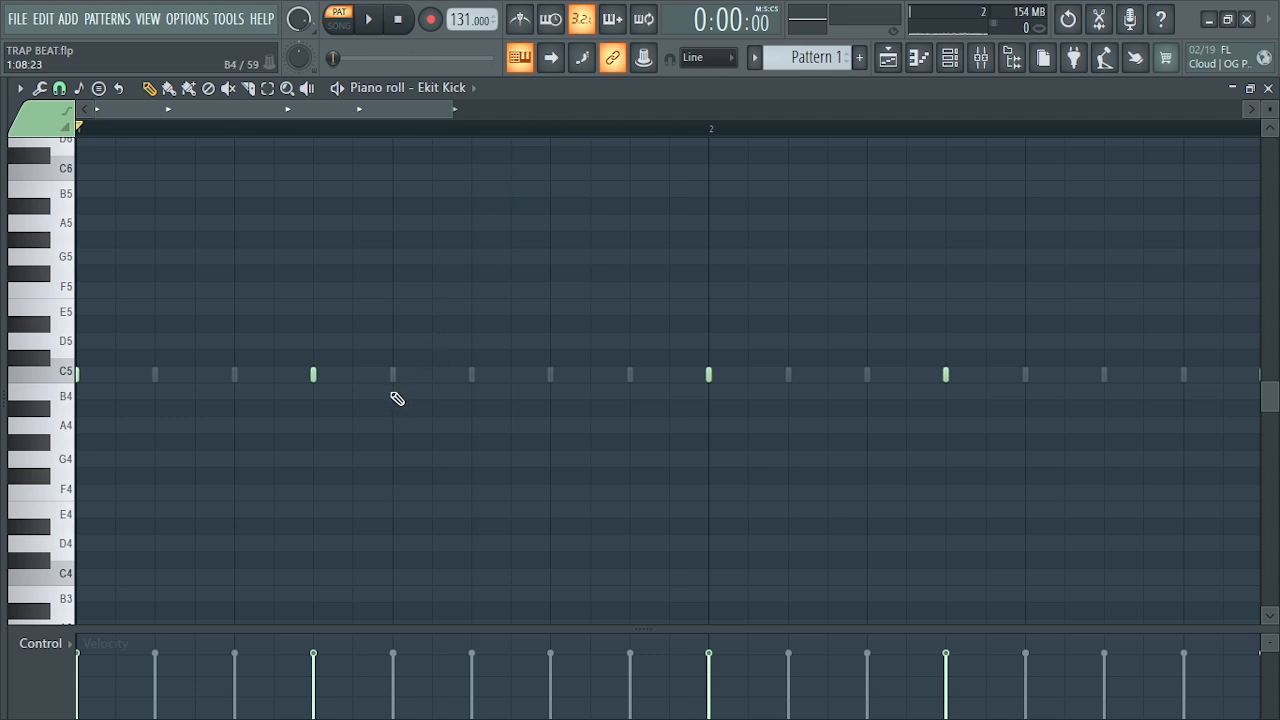
Add two one-step C5 kick notes on steps 11 and 14 of the first bar and play them back.
{"action": "left_click", "coordinate": [431, 375]}
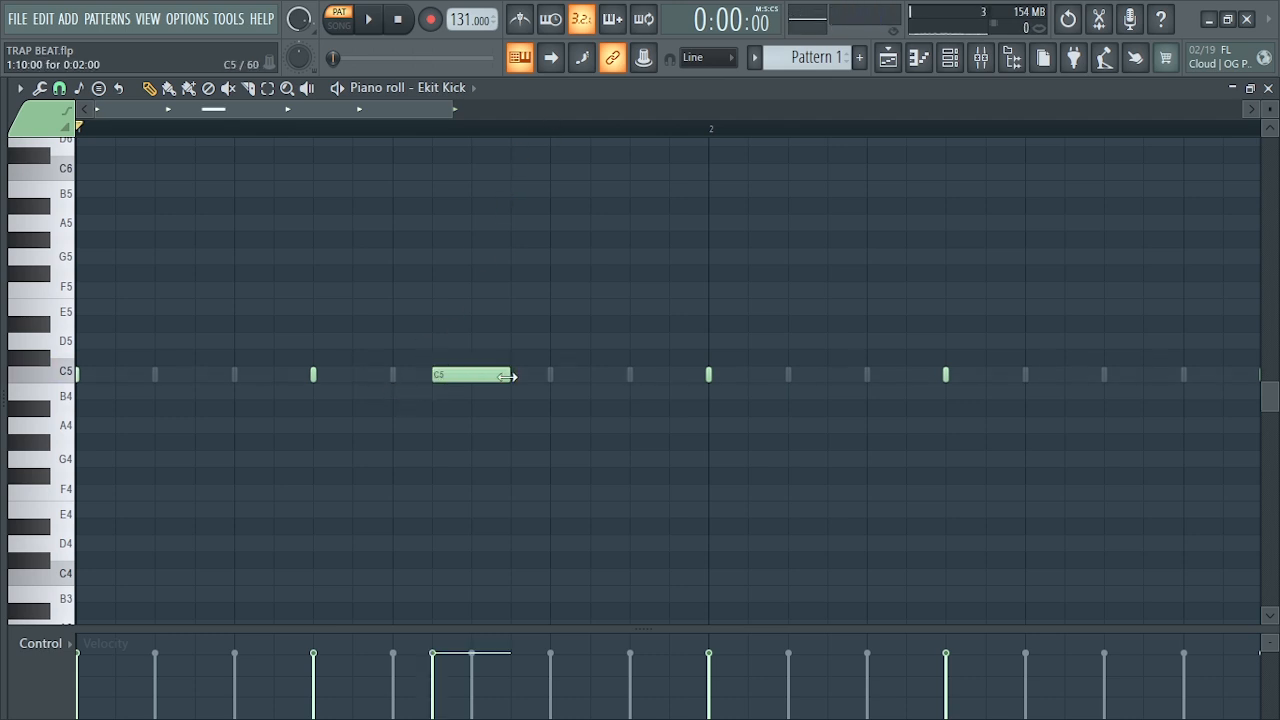
{"action": "mouse_move", "coordinate": [509, 375]}
{"action": "left_mouse_down"}
{"action": "mouse_move", "coordinate": [452, 377]}
{"action": "mouse_move", "coordinate": [491, 377]}
{"action": "left_mouse_up"}
{"action": "key", "text": "space"}
{"action": "left_click", "coordinate": [610, 375]}
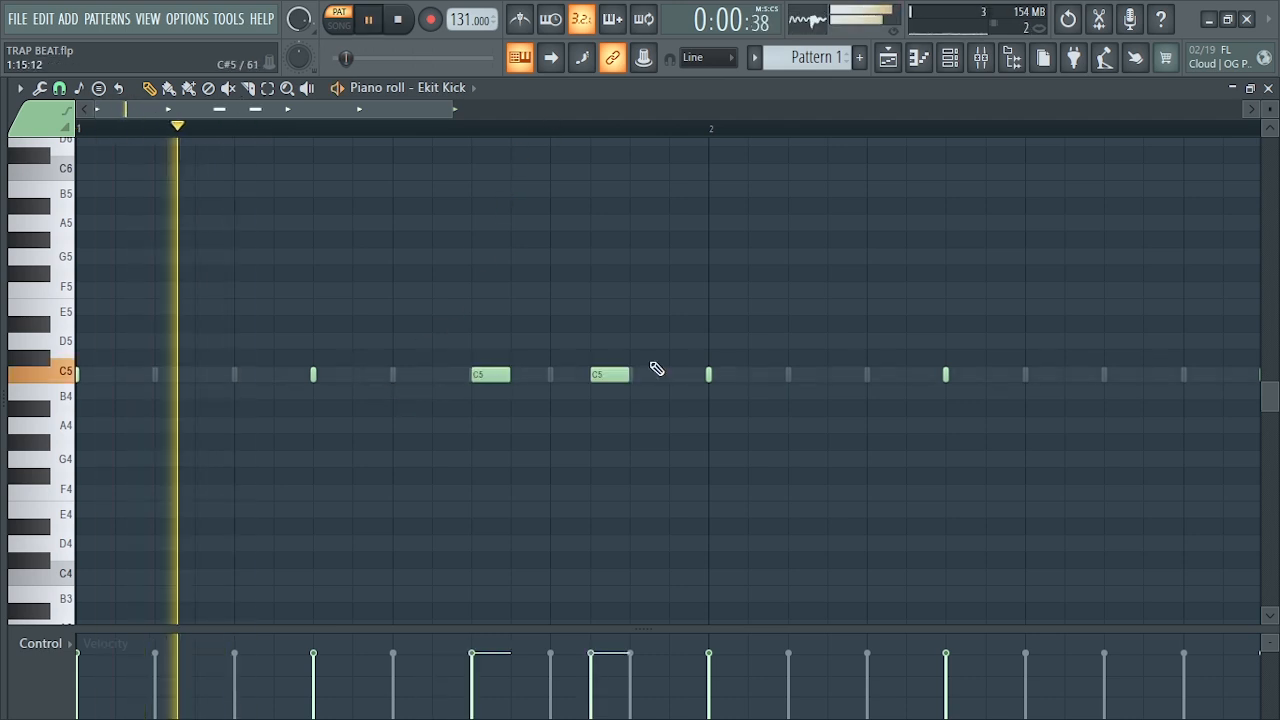
{"action": "key", "text": "space"}
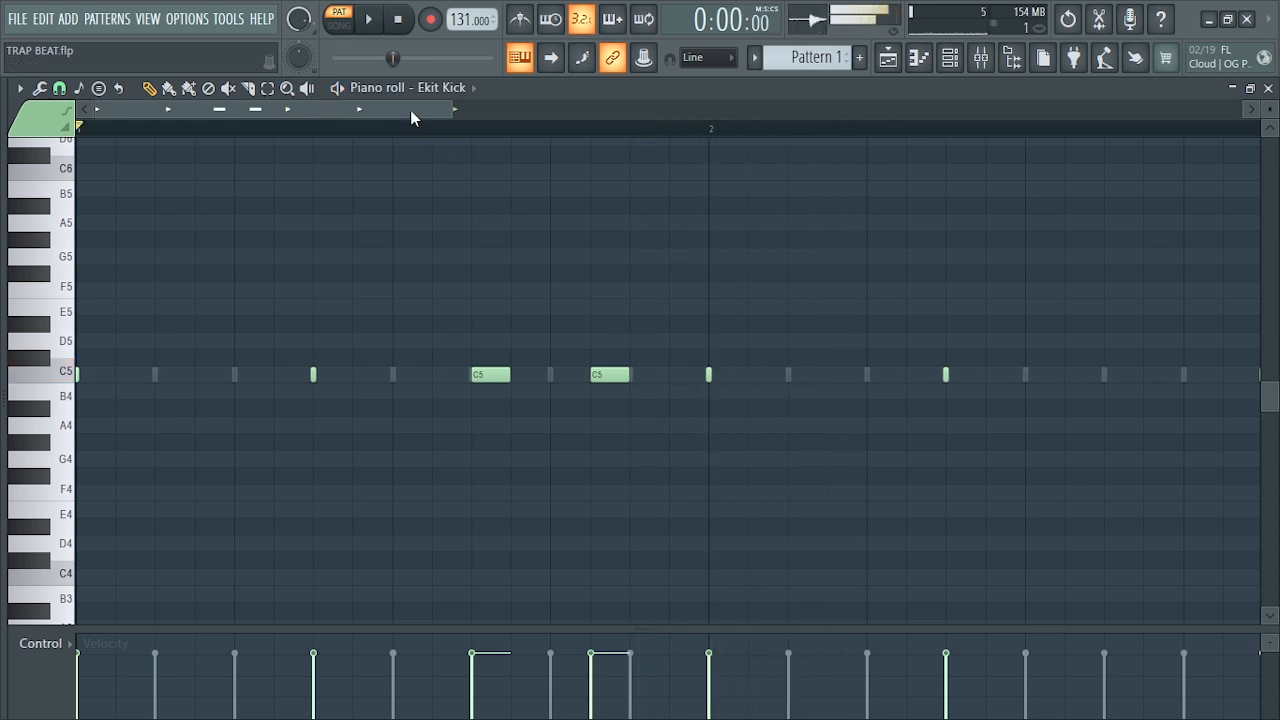
Add one-step C5 kick notes on steps 5 and 12 of the second bar during playback.
{"action": "left_click_drag", "start_coordinate": [414, 117], "coordinate": [683, 126]}
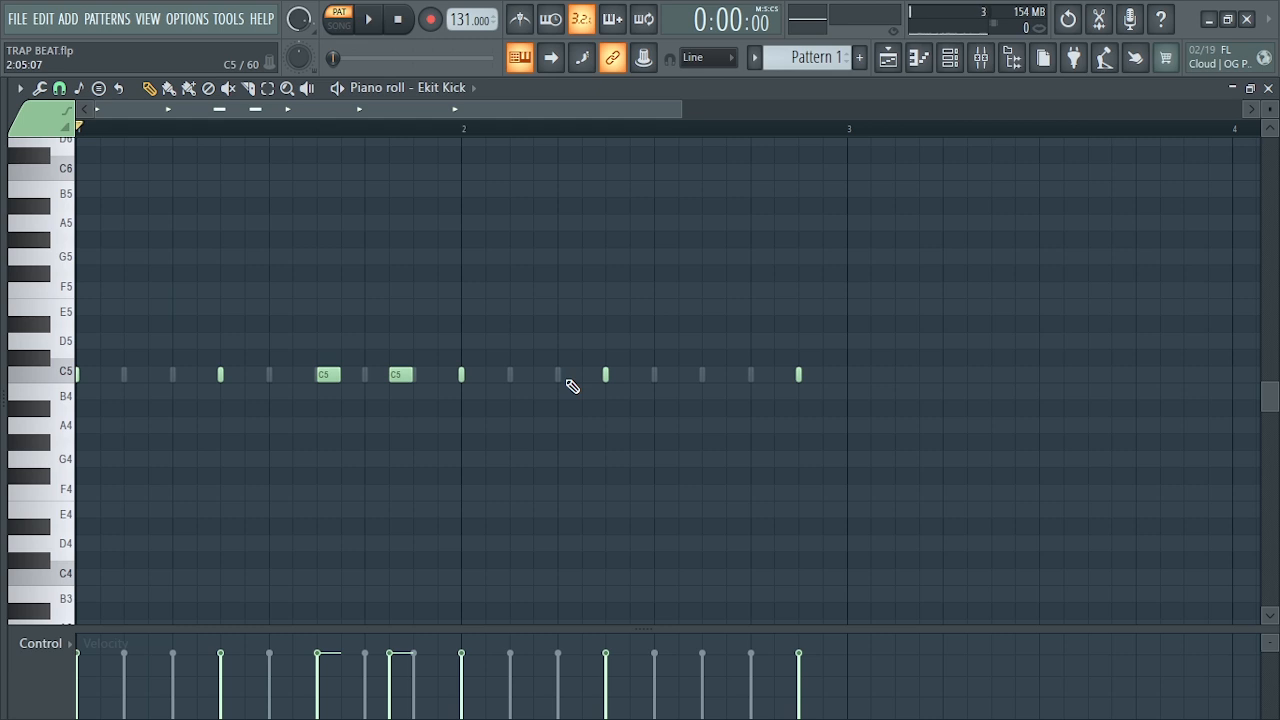
{"action": "left_click", "coordinate": [566, 376]}
{"action": "key", "text": "space"}
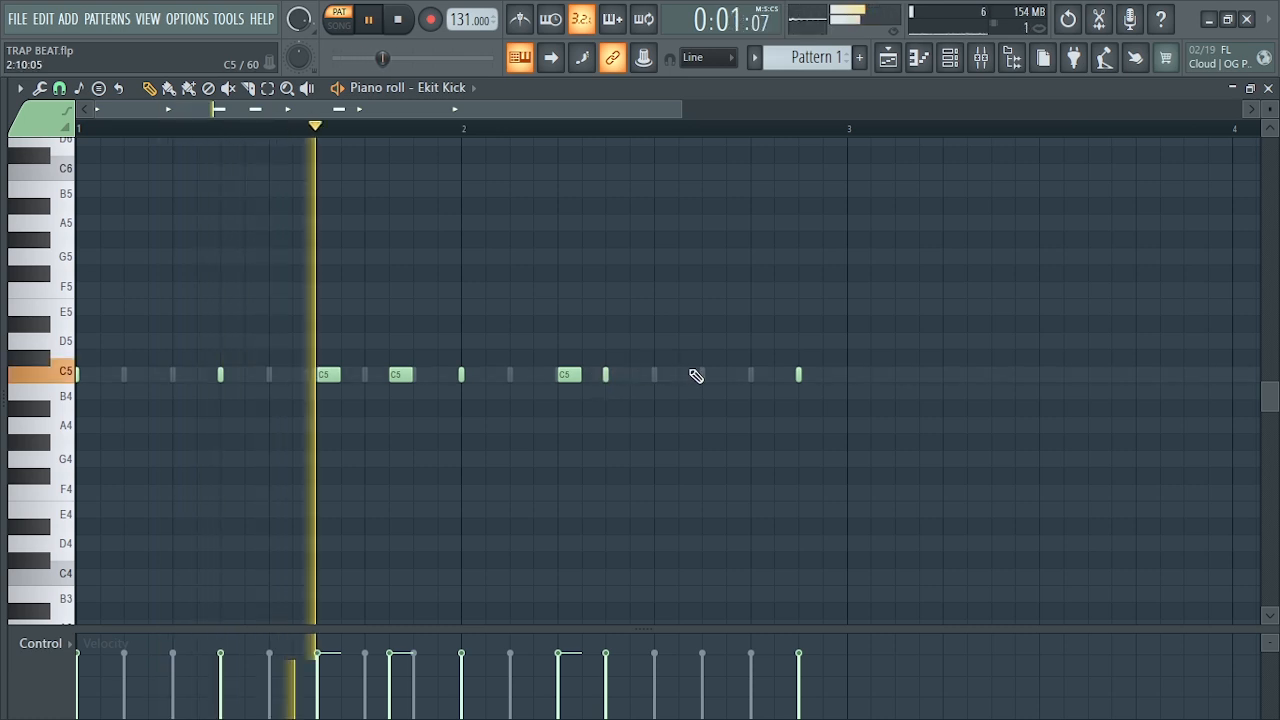
{"action": "left_click", "coordinate": [739, 376]}
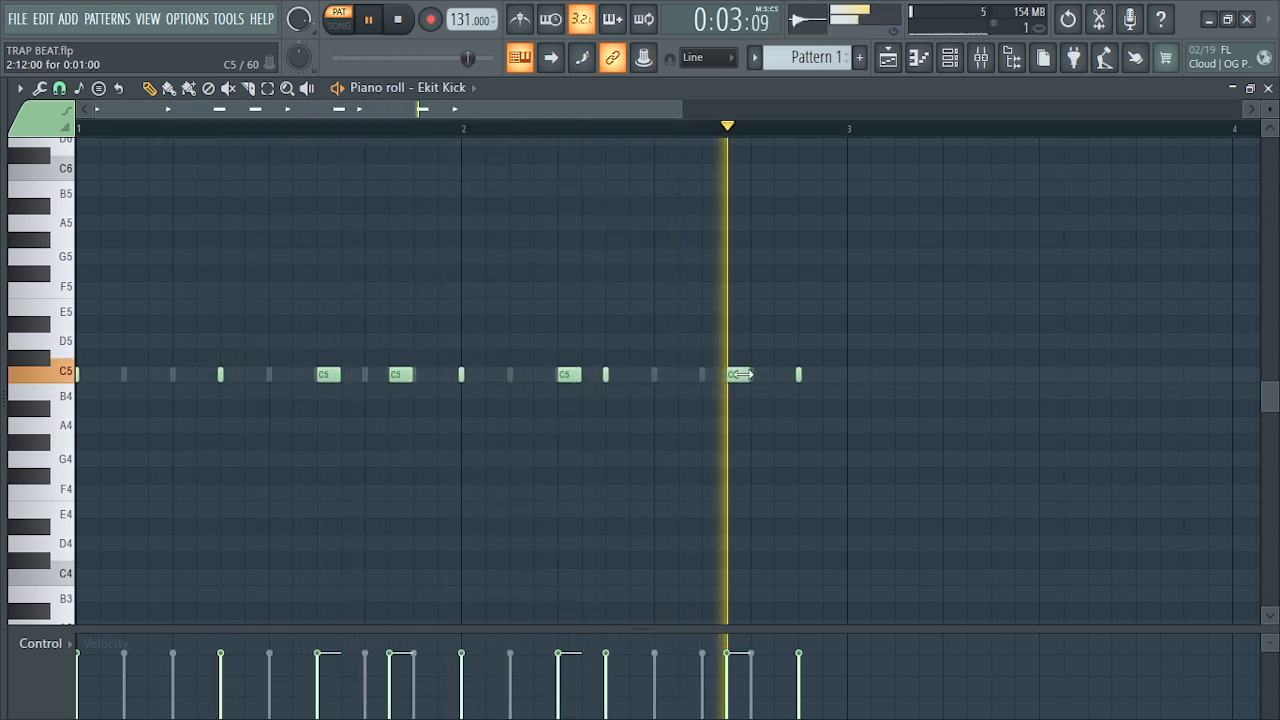
Delete the four added C5 notes with playback stopped, and close the Piano roll to return to the Channel rack.
{"action": "right_click", "coordinate": [737, 375]}
{"action": "key", "text": "space"}
{"action": "right_click", "coordinate": [570, 376]}
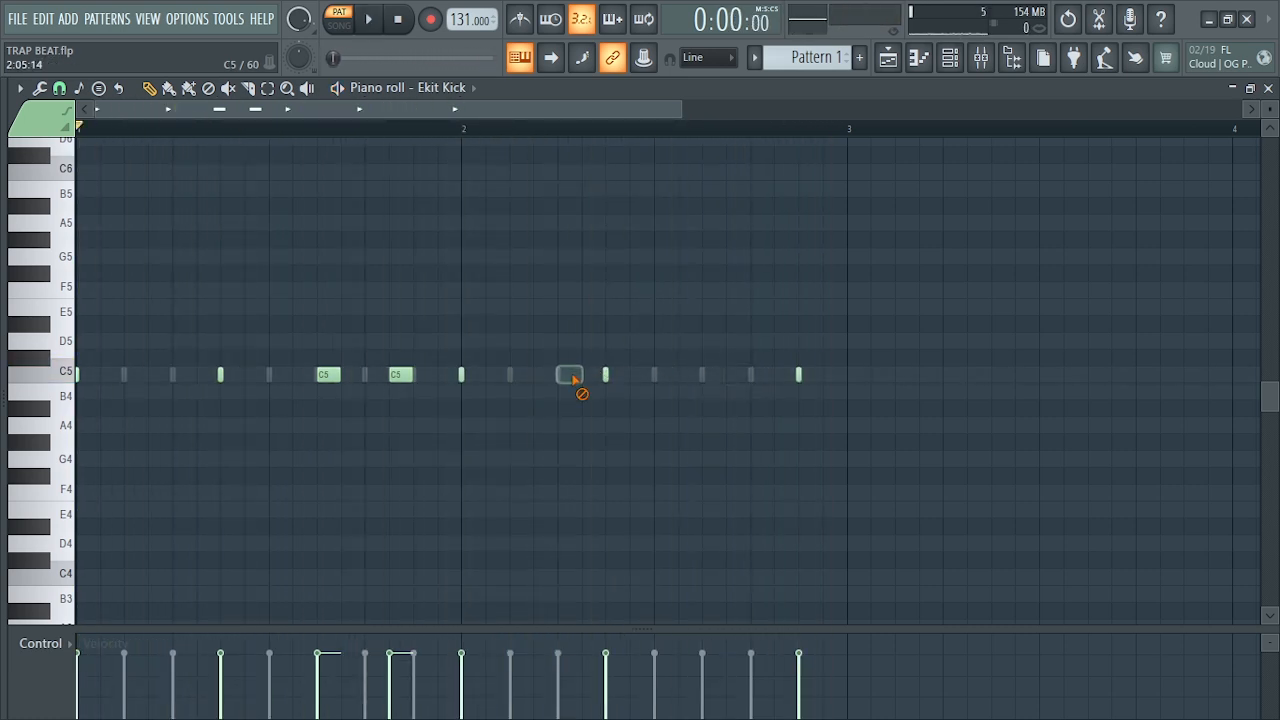
{"action": "right_click", "coordinate": [397, 374]}
{"action": "right_click", "coordinate": [330, 375]}
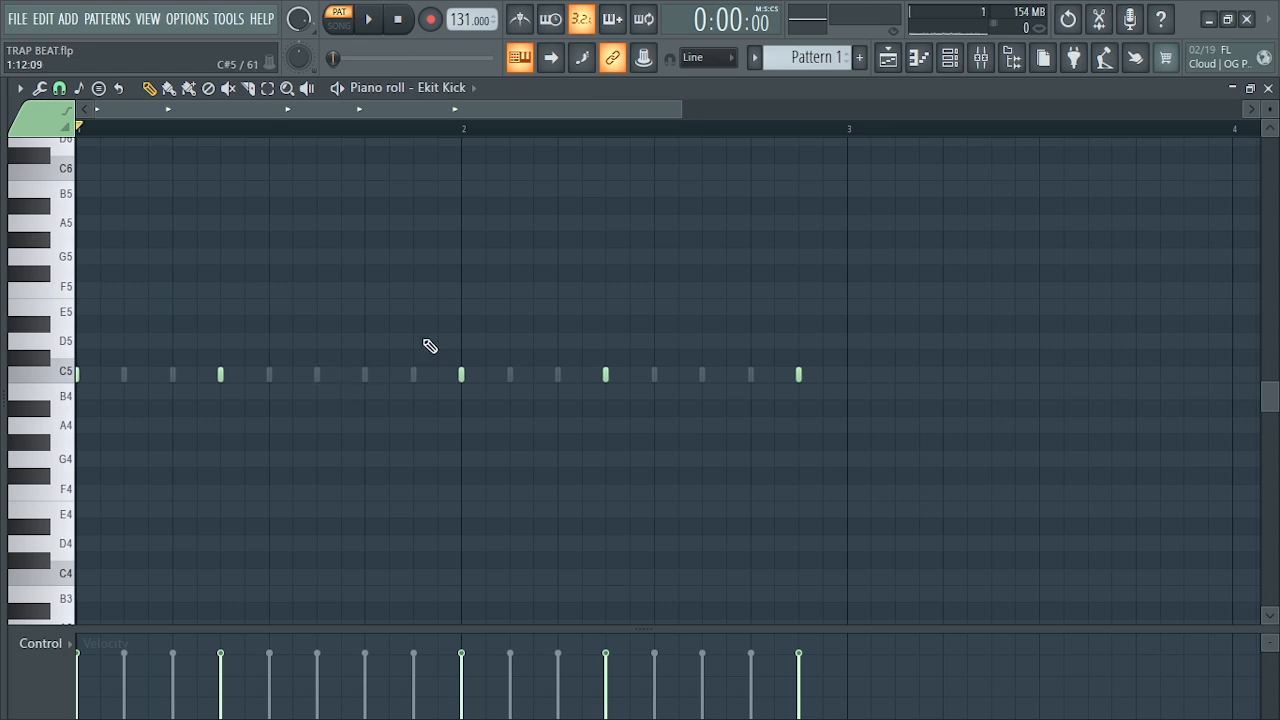
{"action": "left_click", "coordinate": [1268, 89]}
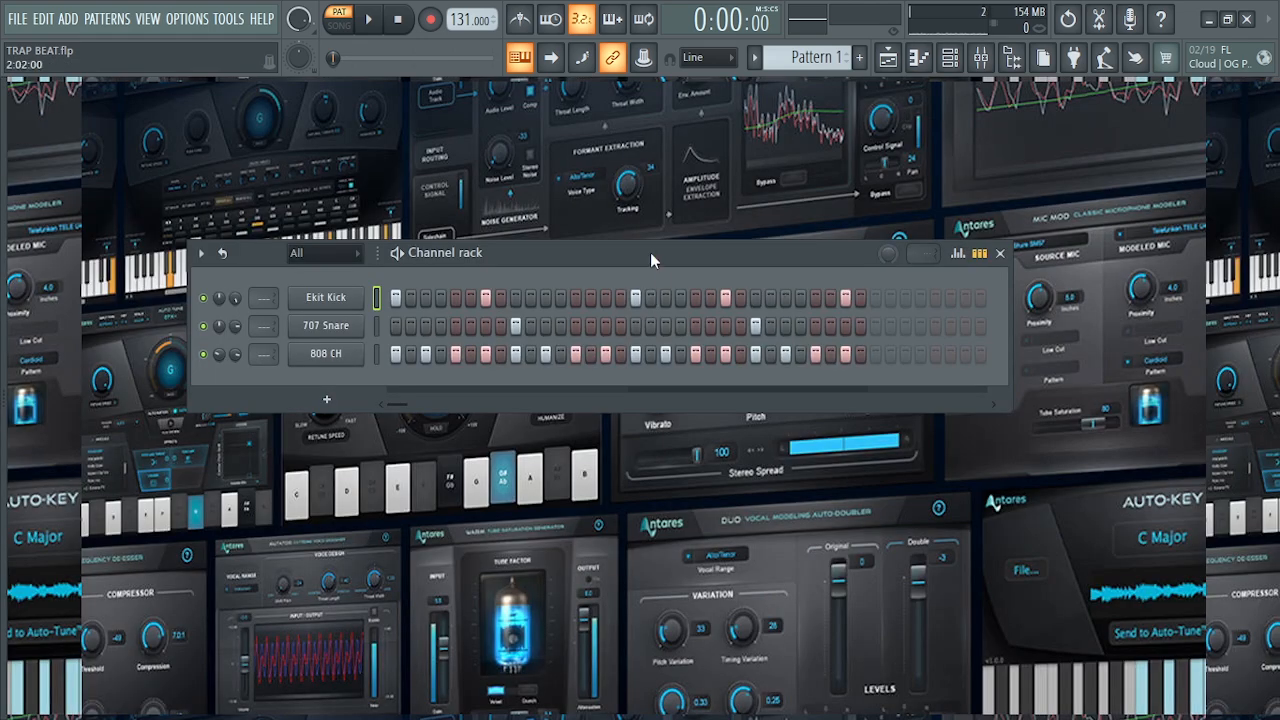
{"action": "mouse_move", "coordinate": [650, 253]}
{"action": "left_mouse_down"}
{"action": "mouse_move", "coordinate": [681, 245]}
{"action": "mouse_move", "coordinate": [645, 270]}
{"action": "left_mouse_up"}
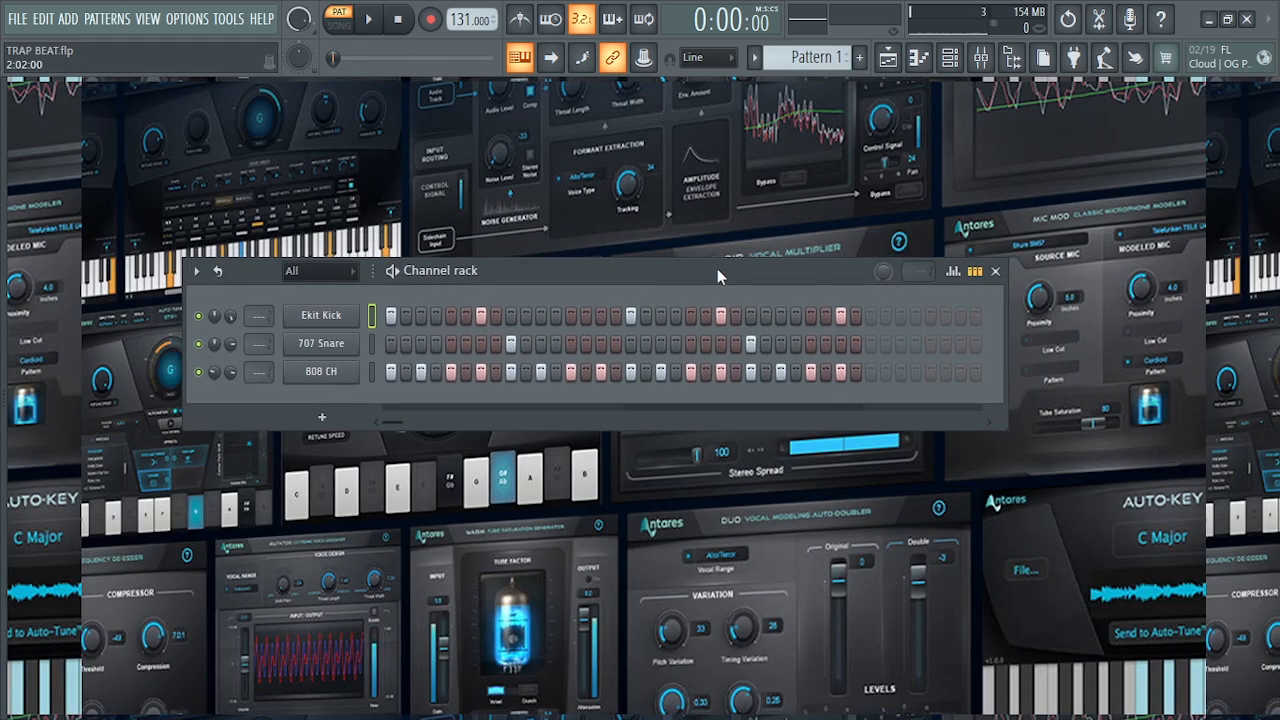
Open the Playlist and keep it in view with the Channel rack hidden.
{"action": "left_click", "coordinate": [995, 271]}
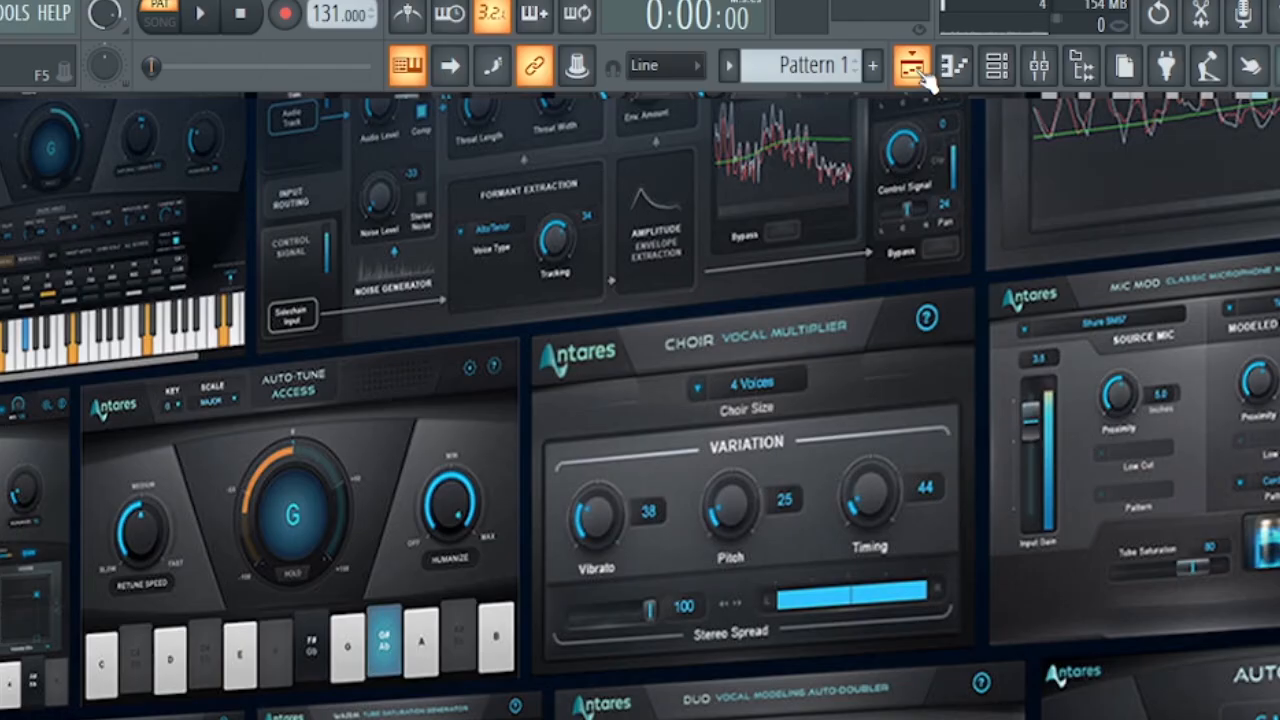
{"action": "left_click", "coordinate": [893, 62]}
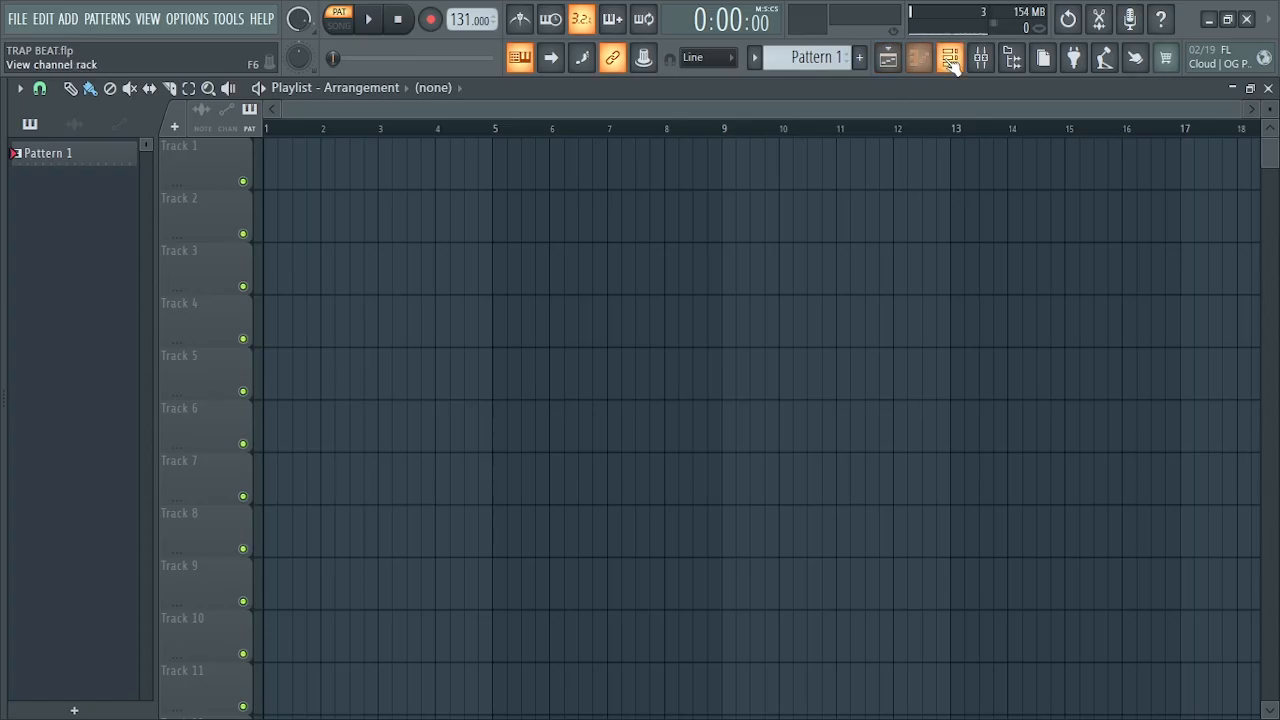
{"action": "left_click", "coordinate": [918, 58]}
{"action": "left_click_drag", "start_coordinate": [697, 273], "coordinate": [777, 327]}
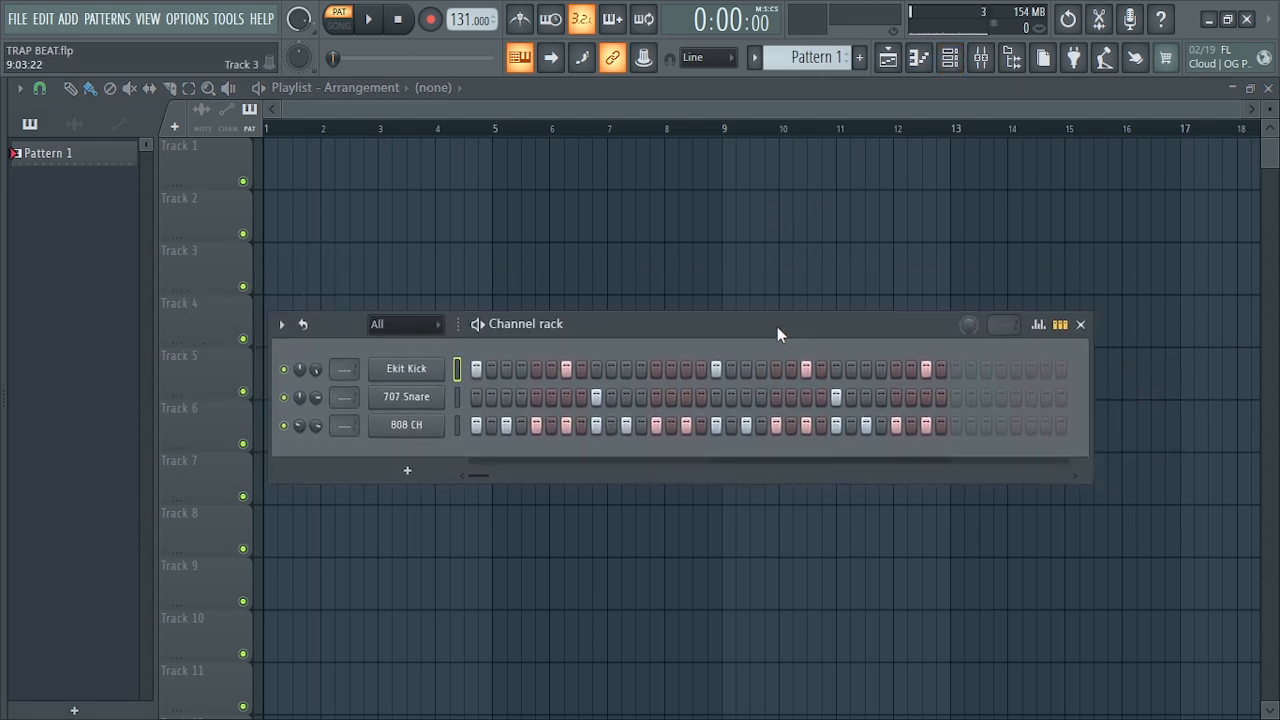
{"action": "left_click", "coordinate": [1080, 324]}
{"action": "left_click", "coordinate": [950, 60]}
{"action": "key", "text": "F6"}
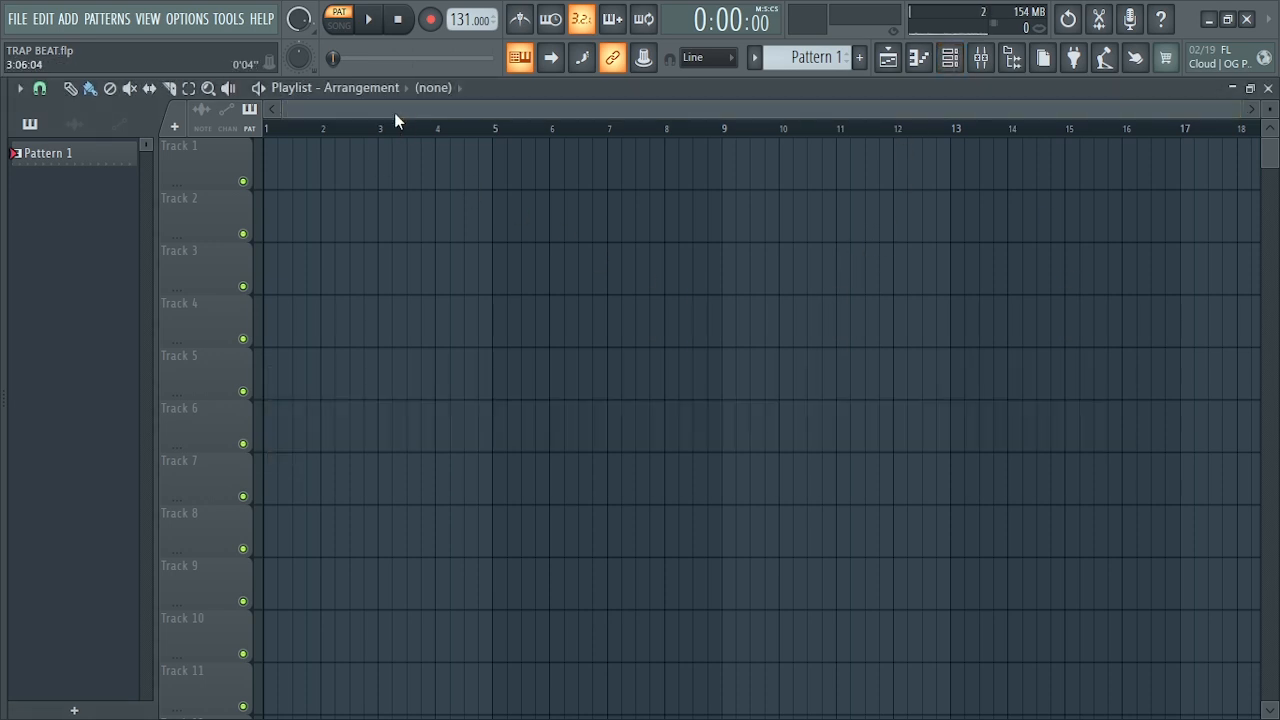
Paint four back-to-back Pattern 1 clips on Track 1 from bar 1 to bar 9, leaving Track 2 empty.
{"action": "left_click", "coordinate": [278, 160]}
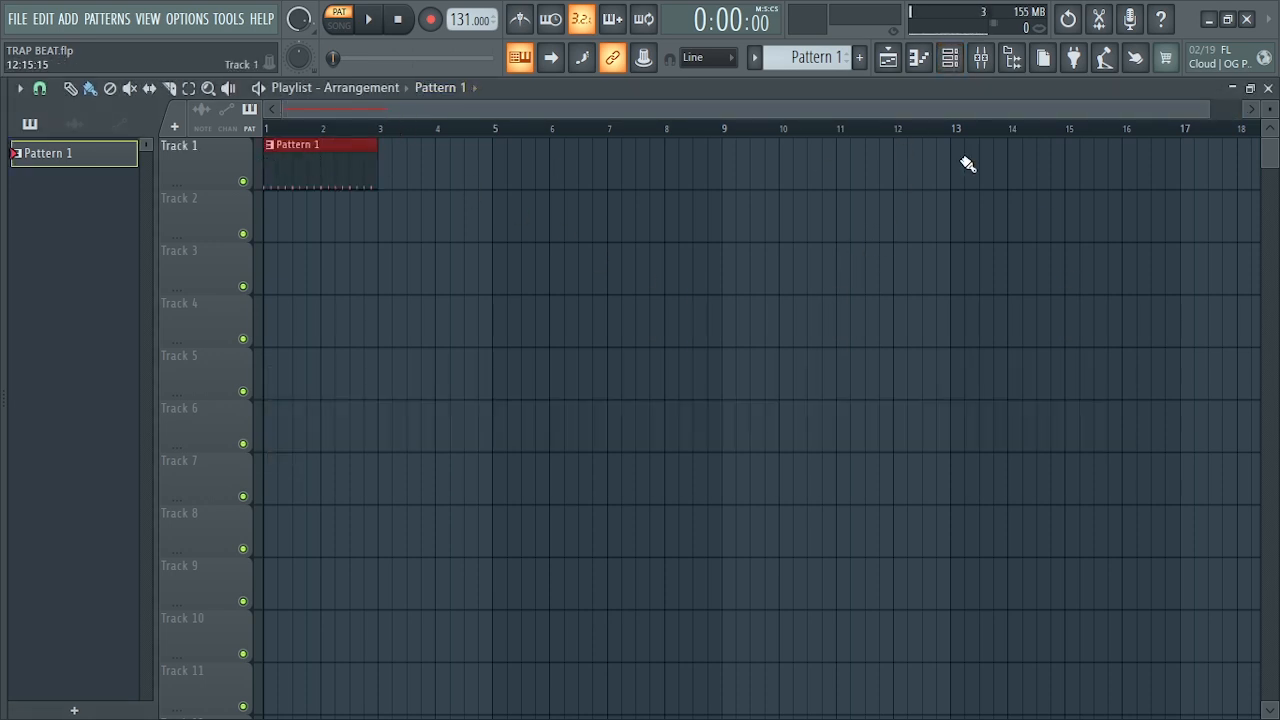
{"action": "left_click_drag", "start_coordinate": [1210, 116], "coordinate": [812, 110]}
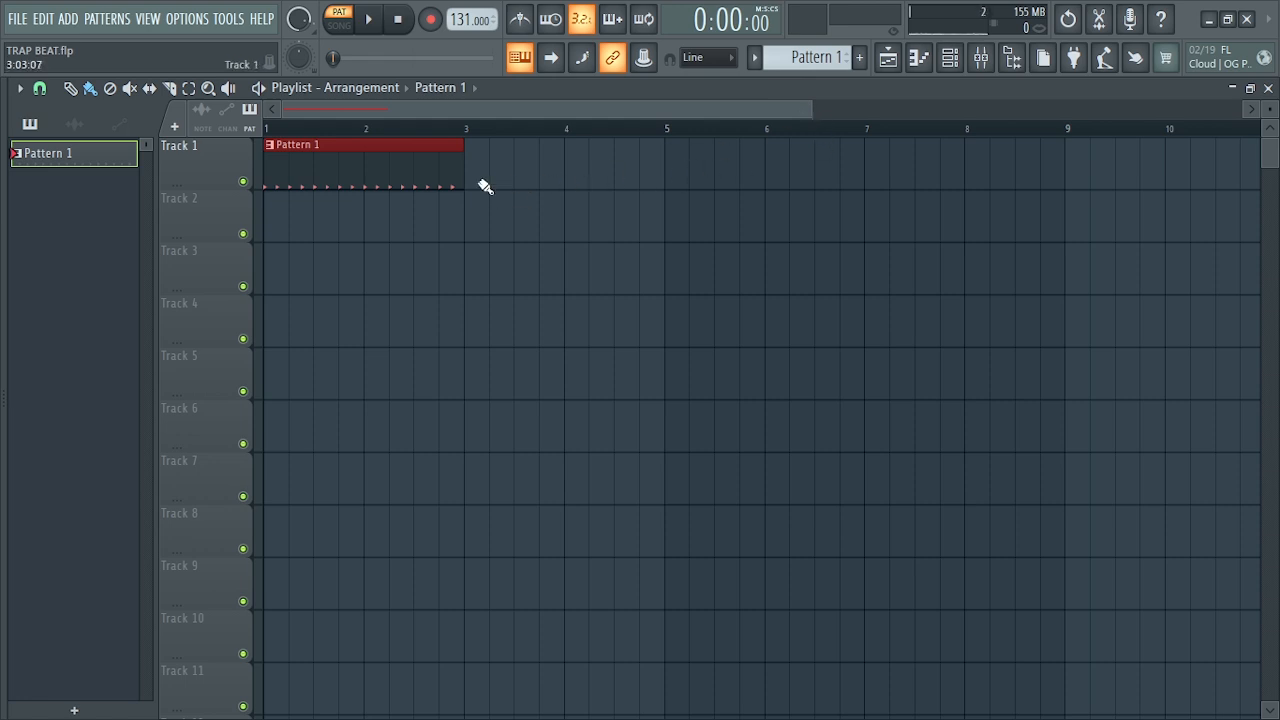
{"action": "left_click", "coordinate": [475, 182]}
{"action": "left_click", "coordinate": [681, 181]}
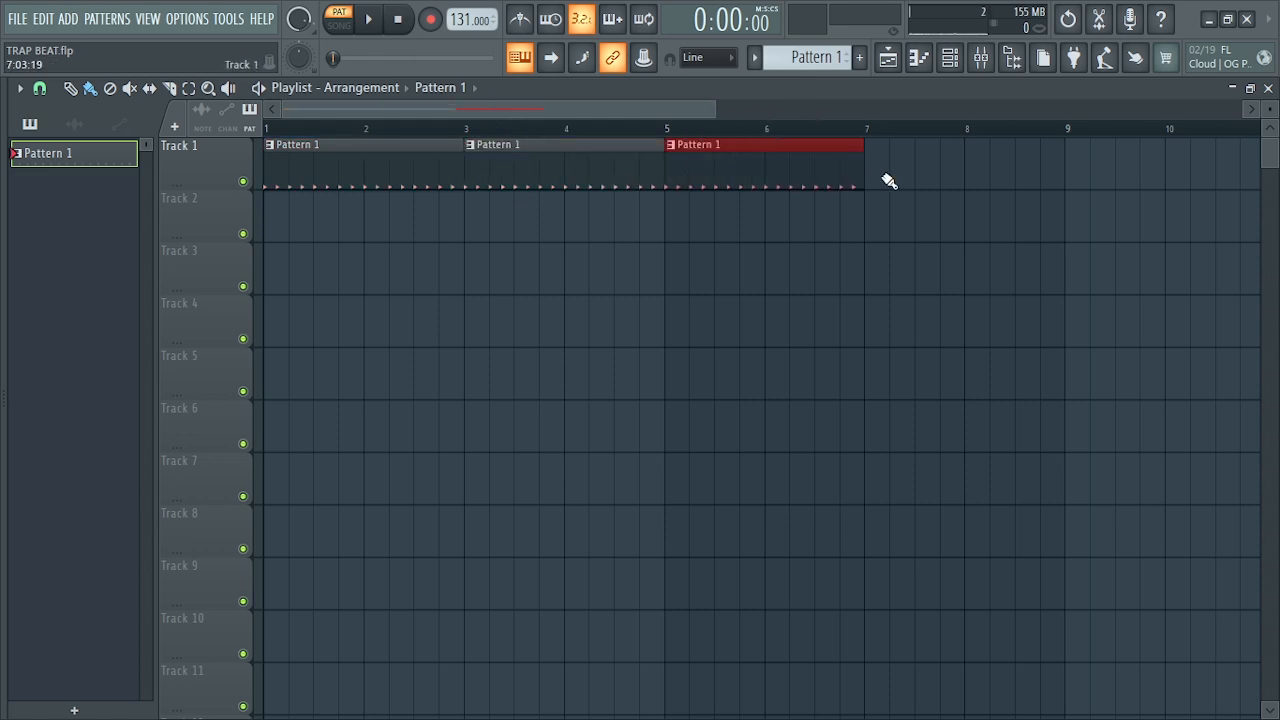
{"action": "left_click", "coordinate": [871, 180]}
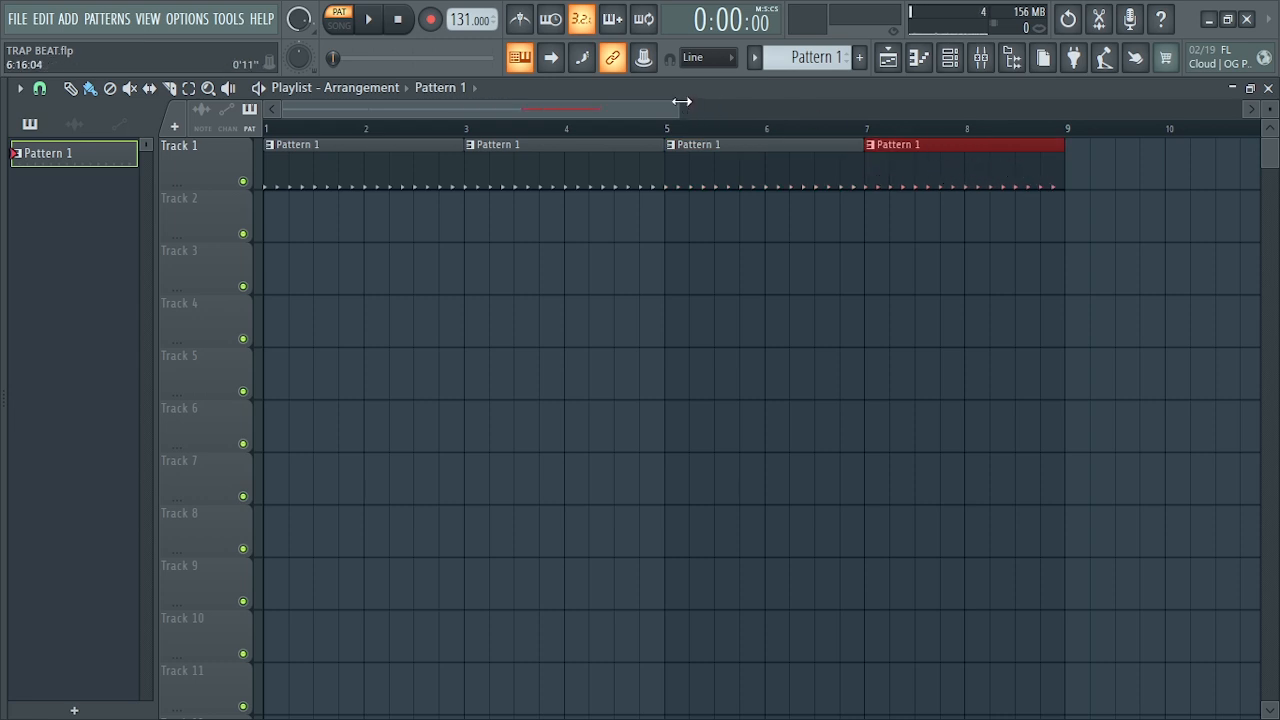
{"action": "left_click_drag", "start_coordinate": [680, 108], "coordinate": [1240, 108]}
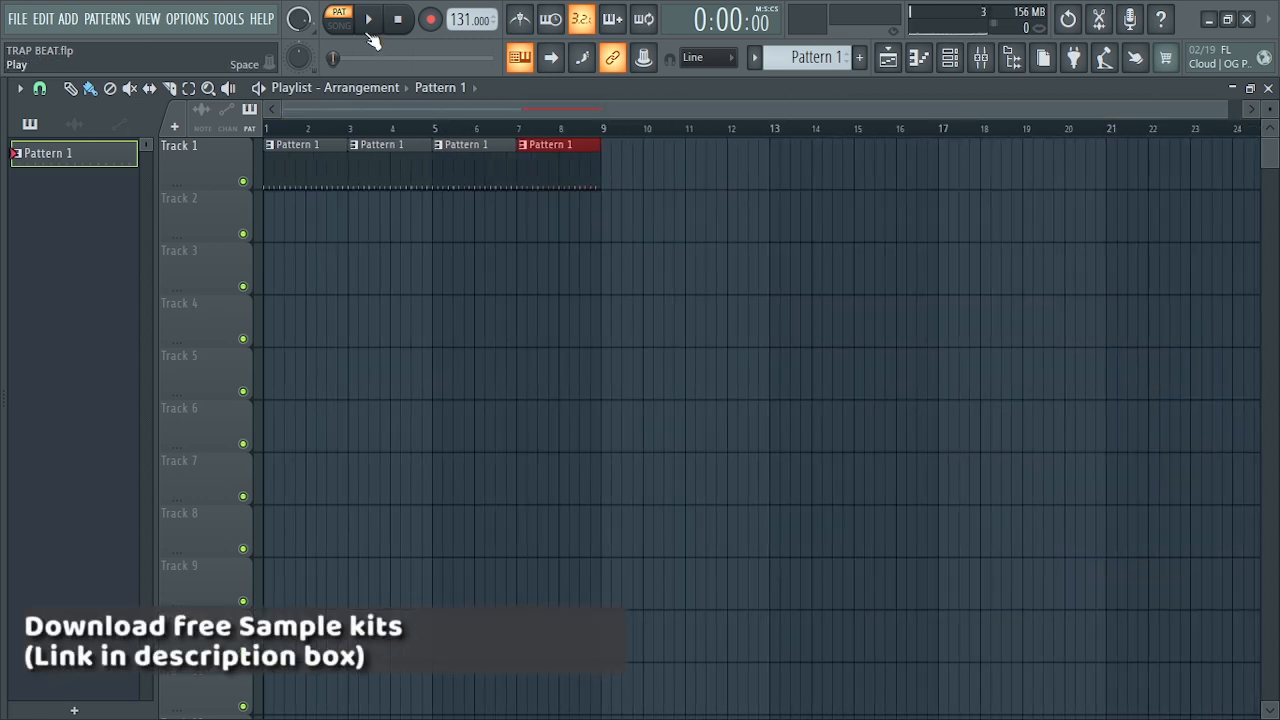
{"action": "left_click", "coordinate": [734, 214]}
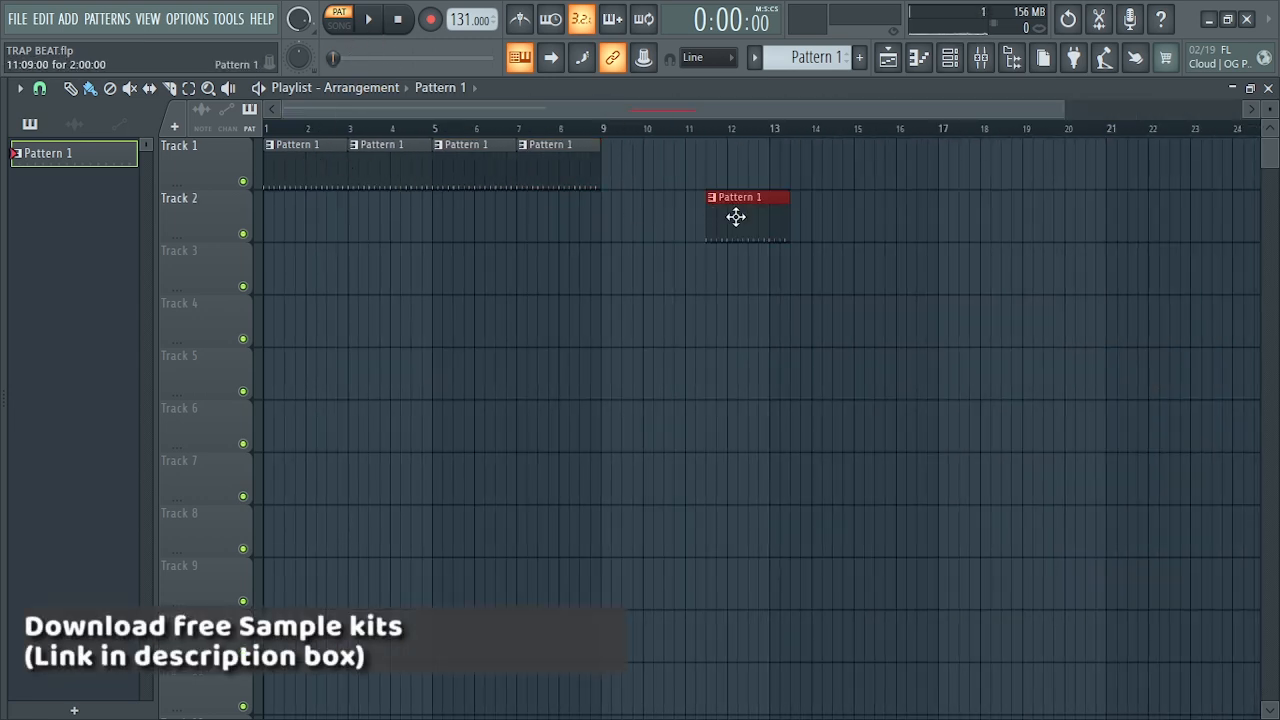
{"action": "right_click", "coordinate": [734, 214]}
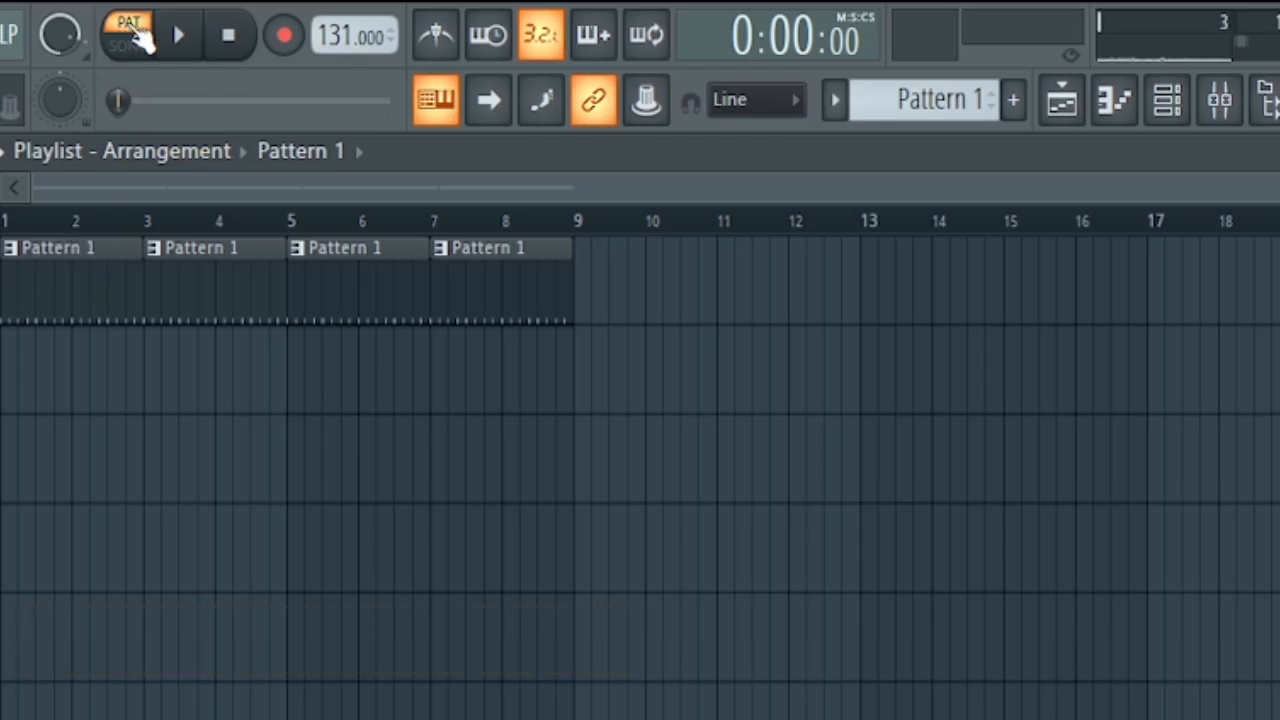
Switch playback to song mode and play the Playlist arrangement, stopping it partway through.
{"action": "left_click", "coordinate": [132, 46]}
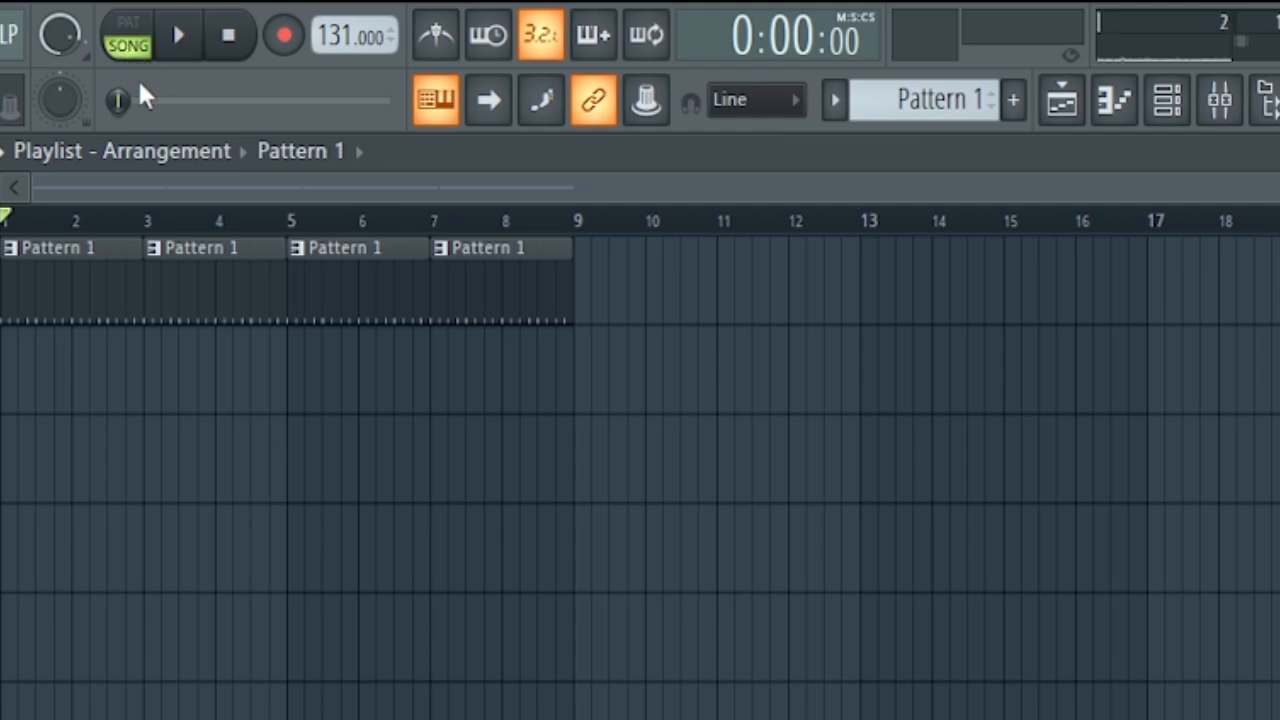
{"action": "key", "text": "space"}
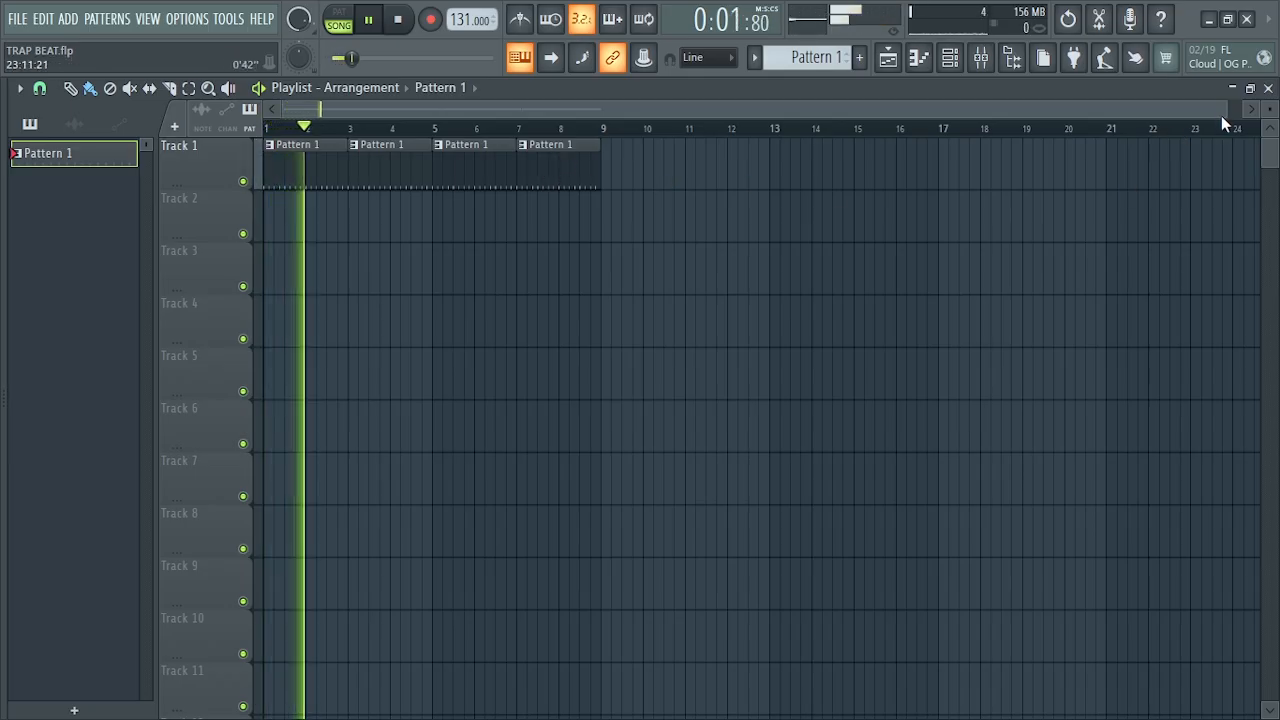
{"action": "left_click_drag", "start_coordinate": [1219, 108], "coordinate": [830, 109]}
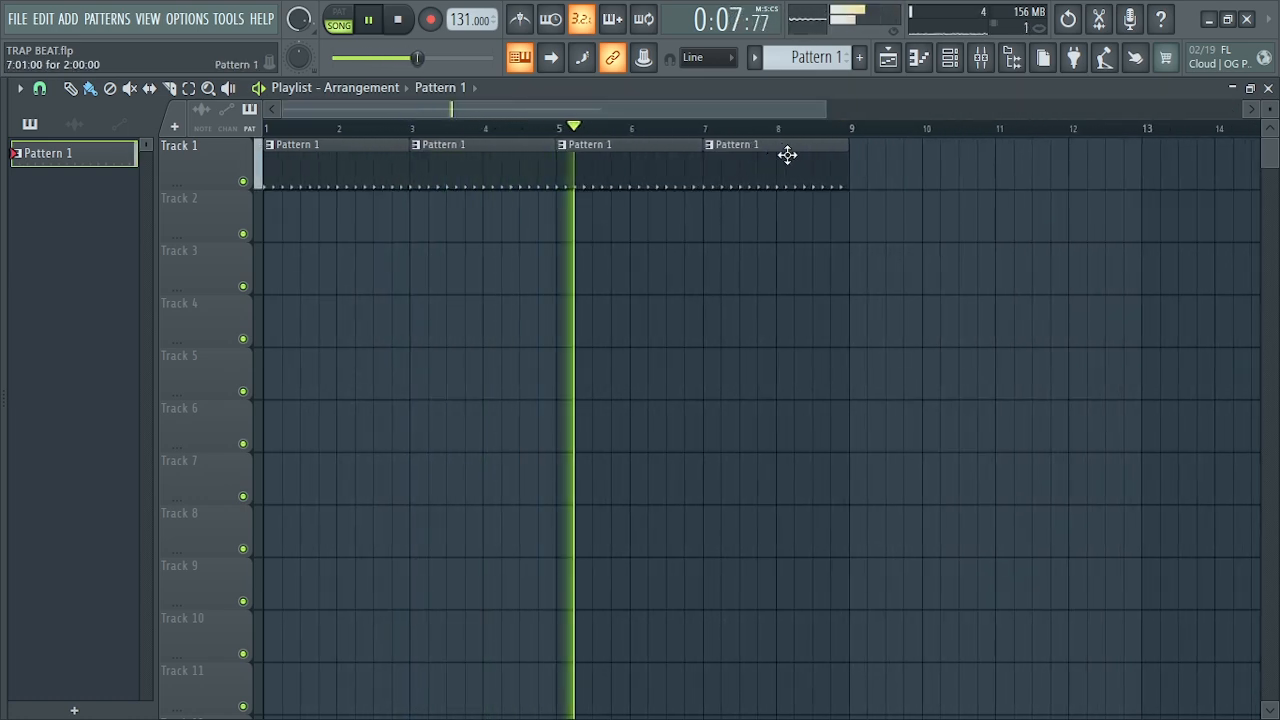
{"action": "key", "text": "space"}
Use the Draw tool to place four consecutive Pattern 1 clips on Track 2 from bar 1 to bar 9.
{"action": "left_click_drag", "start_coordinate": [826, 108], "coordinate": [555, 103]}
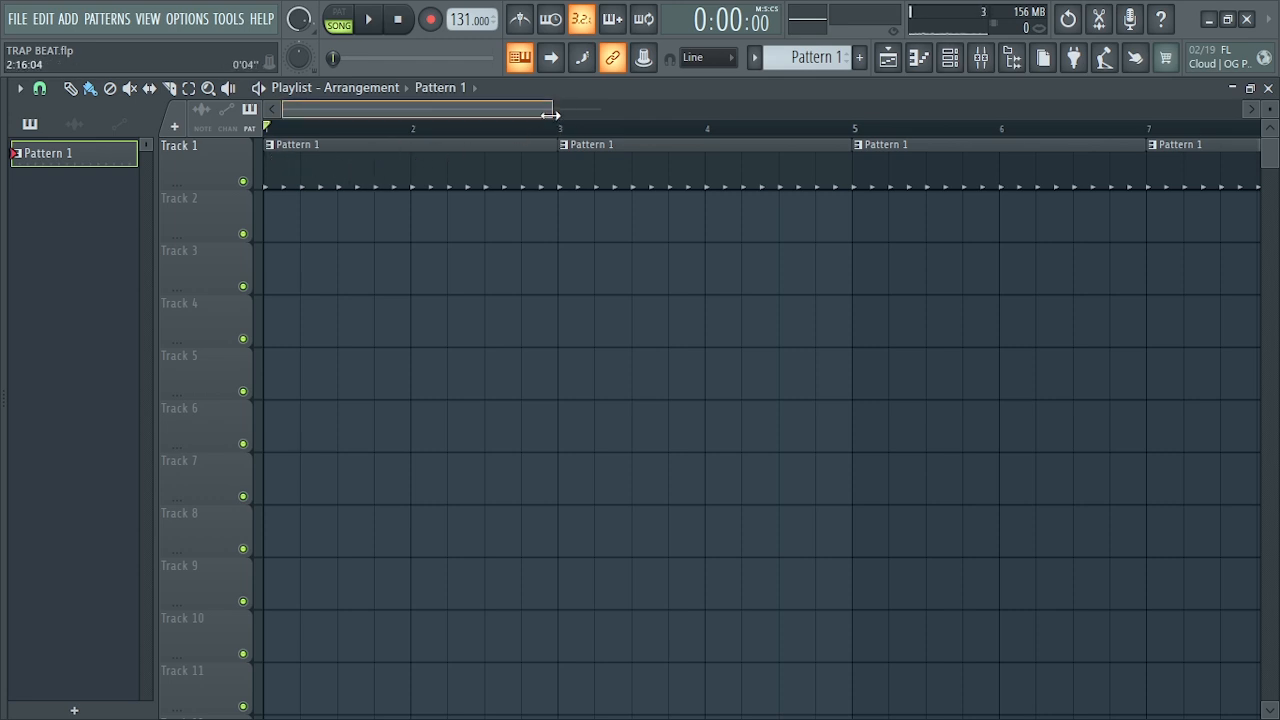
{"action": "left_click_drag", "start_coordinate": [554, 108], "coordinate": [808, 108]}
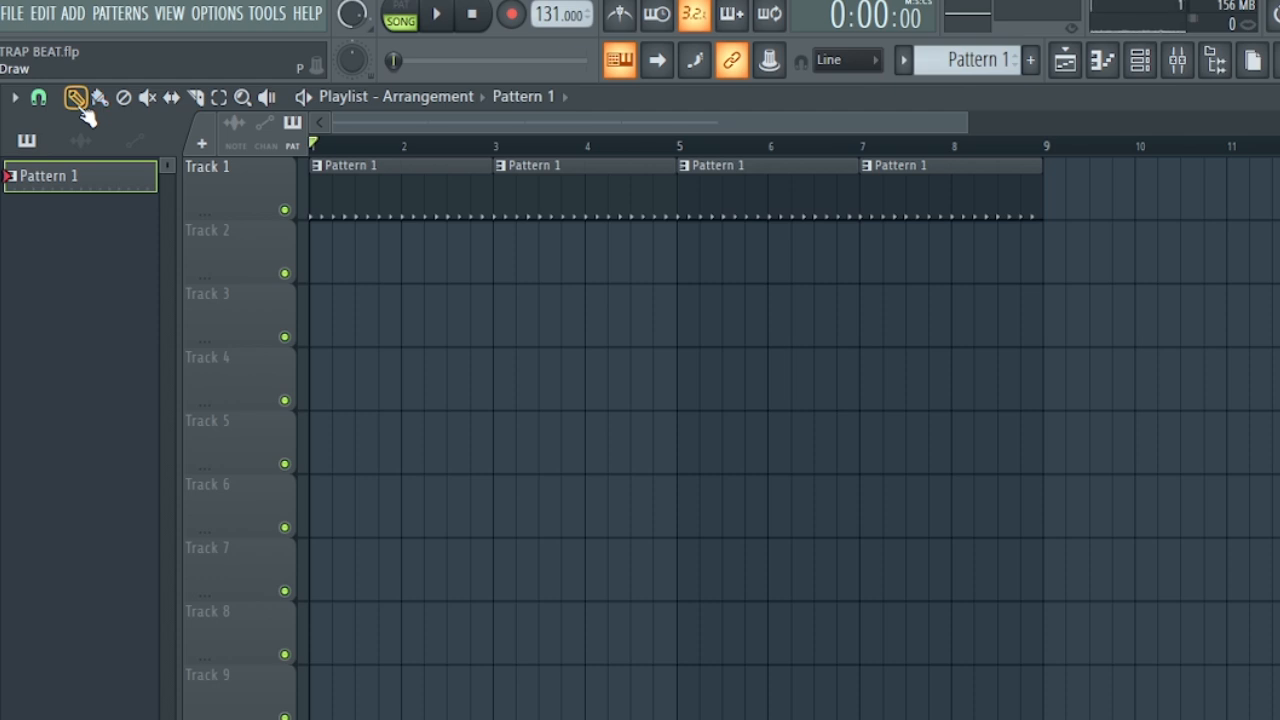
{"action": "mouse_move", "coordinate": [322, 261]}
{"action": "left_mouse_down"}
{"action": "mouse_move", "coordinate": [517, 257]}
{"action": "mouse_move", "coordinate": [257, 263]}
{"action": "left_mouse_up"}
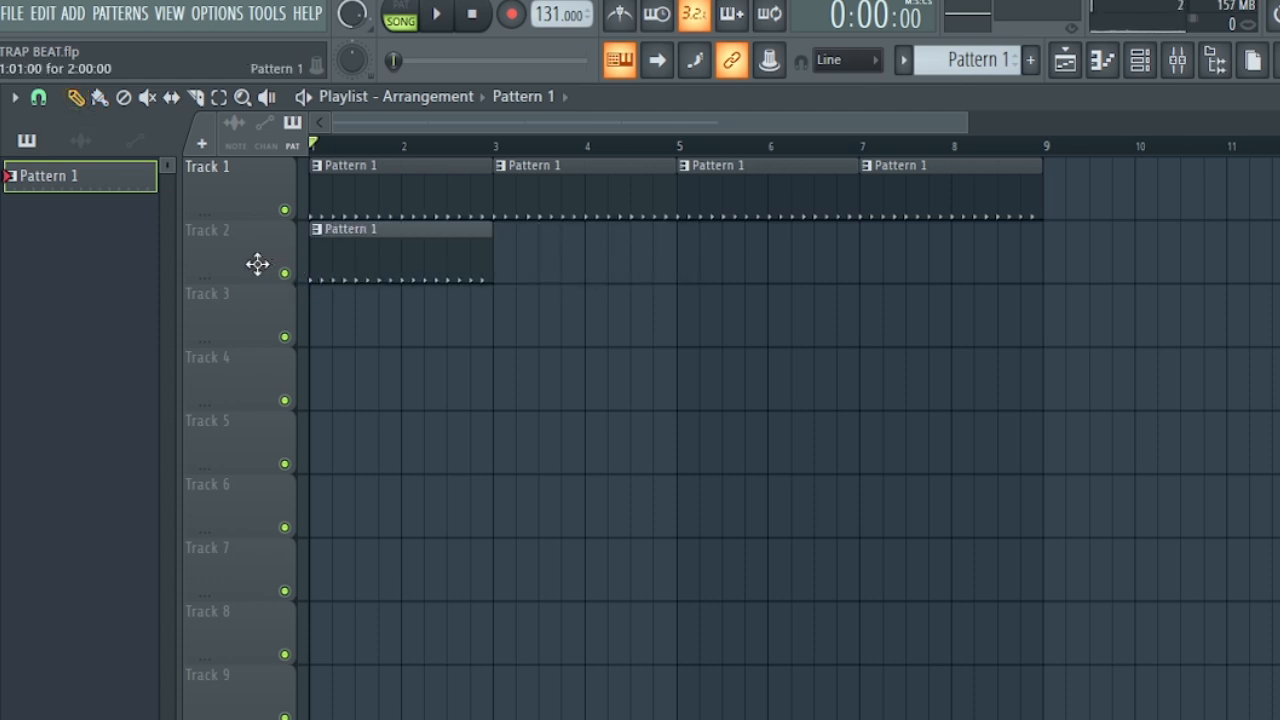
{"action": "left_click", "coordinate": [504, 266]}
{"action": "left_click_drag", "start_coordinate": [700, 266], "coordinate": [849, 260]}
{"action": "left_click", "coordinate": [880, 265]}
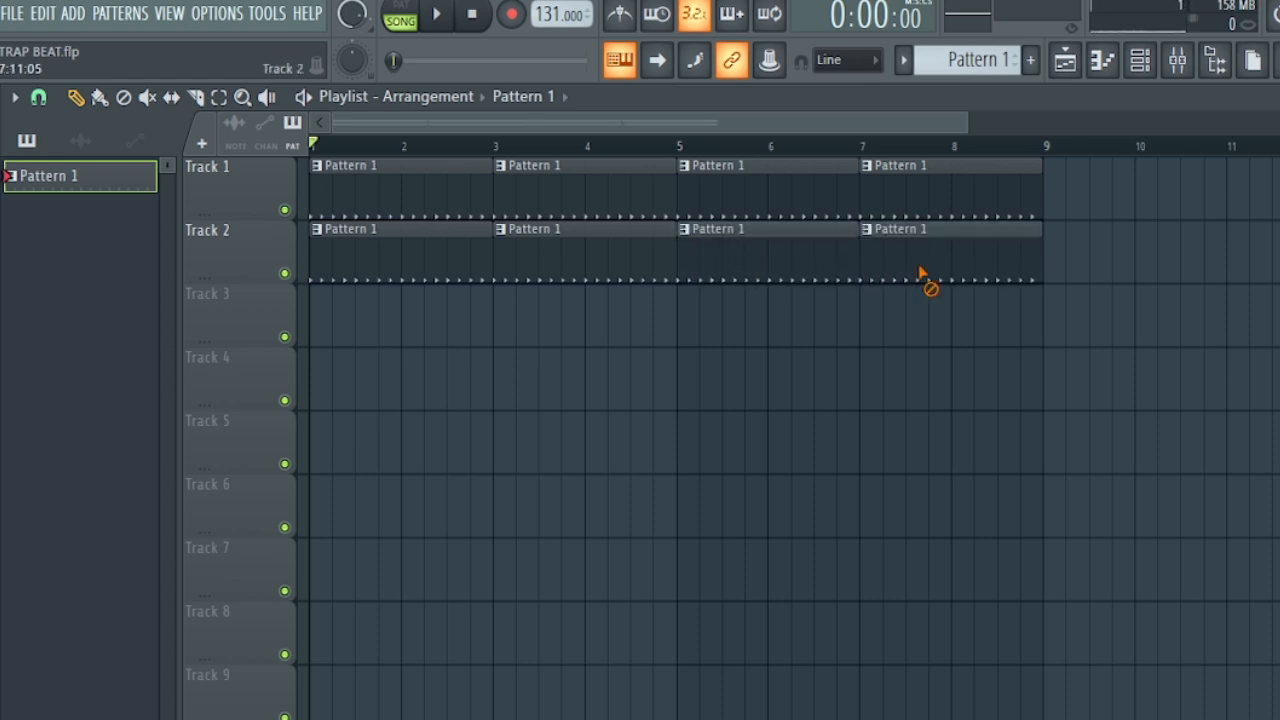
Delete all four Pattern 1 clips from Track 2.
{"action": "right_click", "coordinate": [900, 260]}
{"action": "right_click", "coordinate": [760, 264]}
{"action": "right_click", "coordinate": [580, 266]}
{"action": "right_click", "coordinate": [400, 250]}
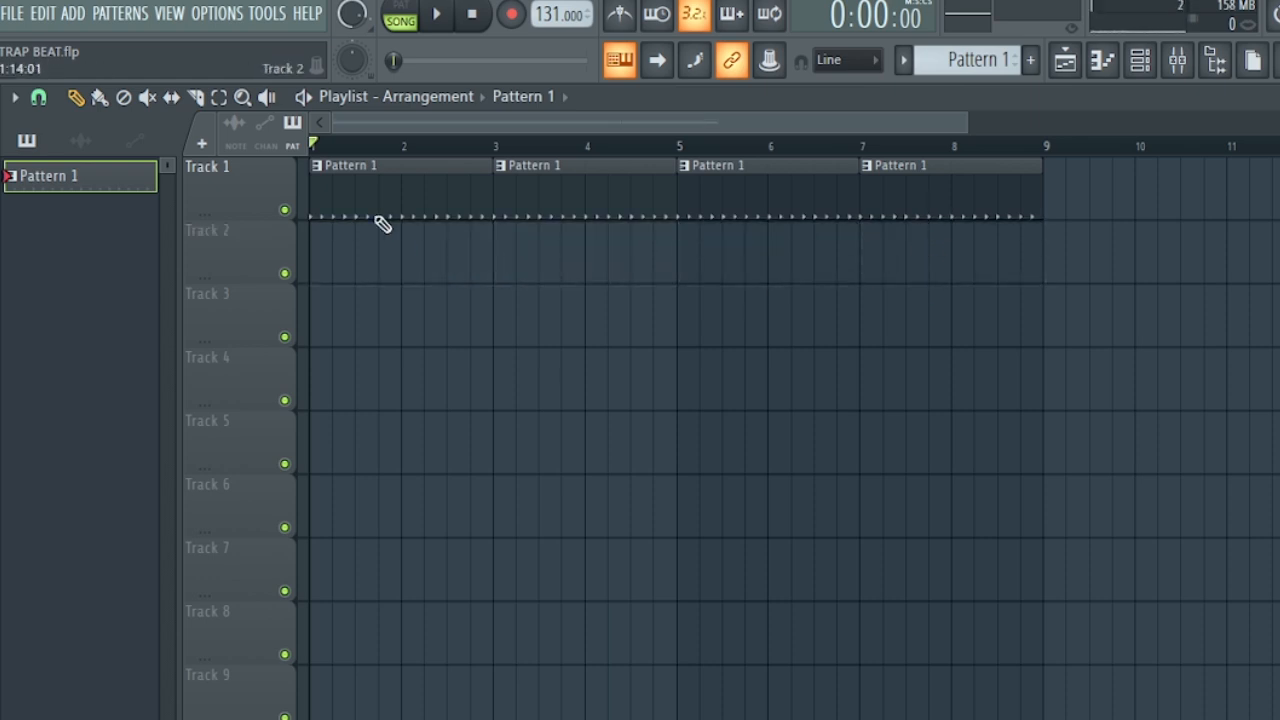
Try the Mute tool on the Track 1 clips during playback, and unmute the clips again.
{"action": "left_click", "coordinate": [147, 98]}
{"action": "left_click", "coordinate": [401, 205]}
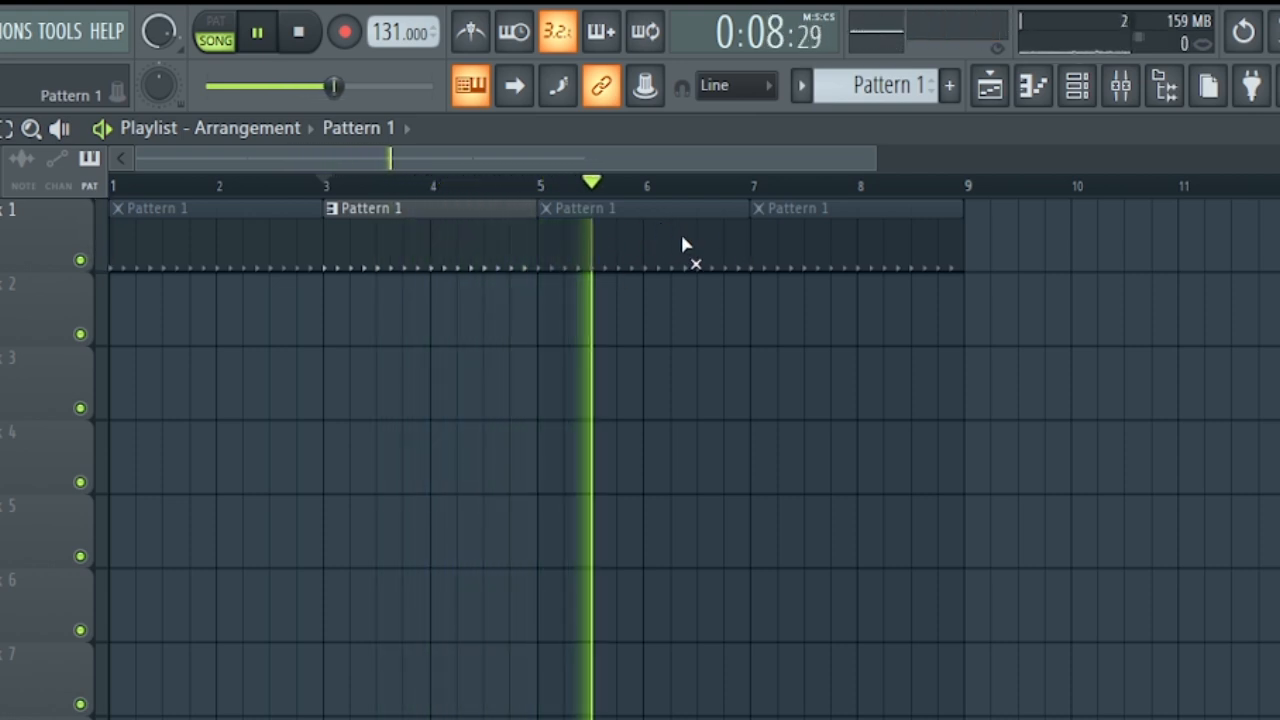
{"action": "left_click", "coordinate": [808, 238]}
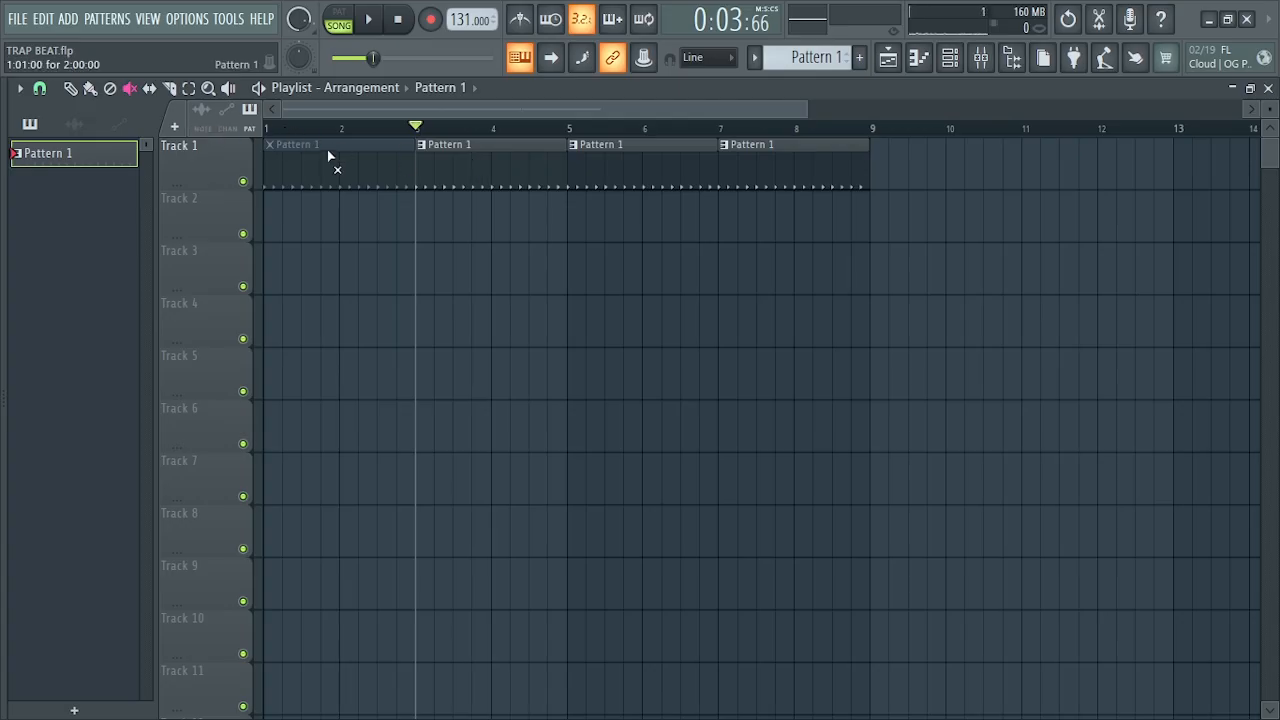
{"action": "left_click", "coordinate": [327, 149]}
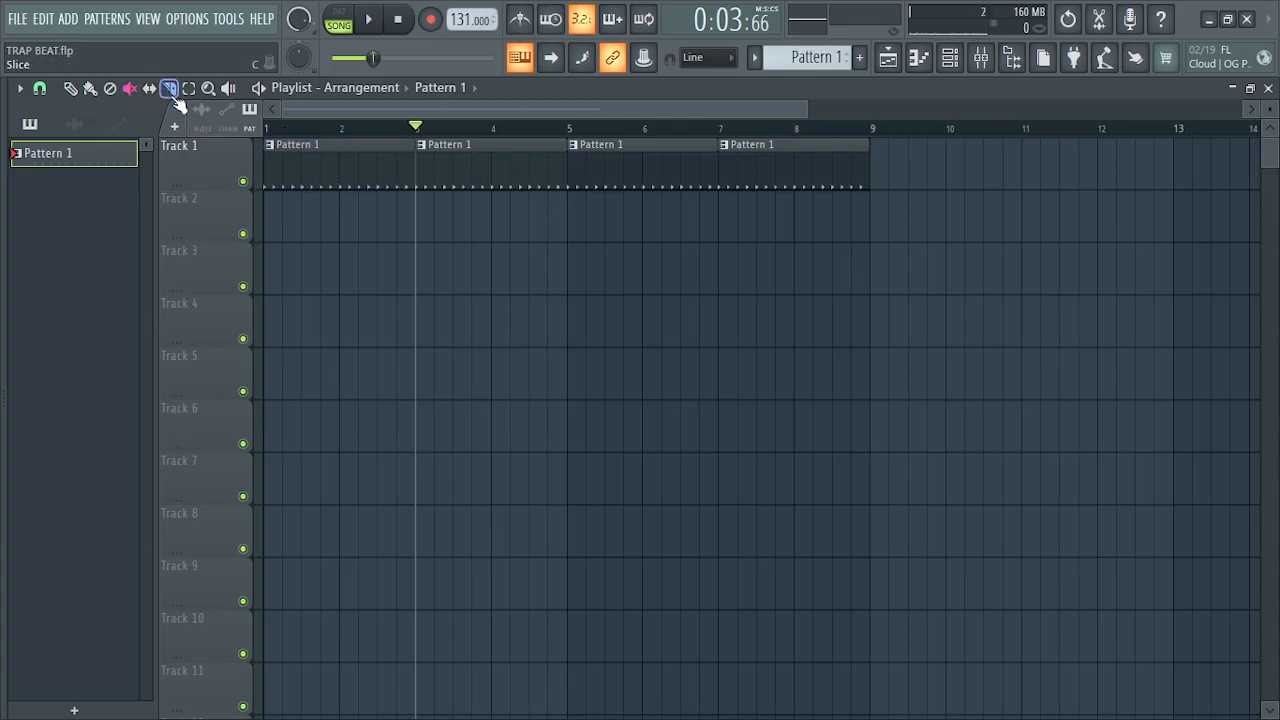
Slice the first two Track 1 clips at bar 1 beat 3, bar 2, bar 2 beat 4, bar 3 beat 2 and bar 4.
{"action": "left_click_drag", "start_coordinate": [808, 115], "coordinate": [470, 115]}
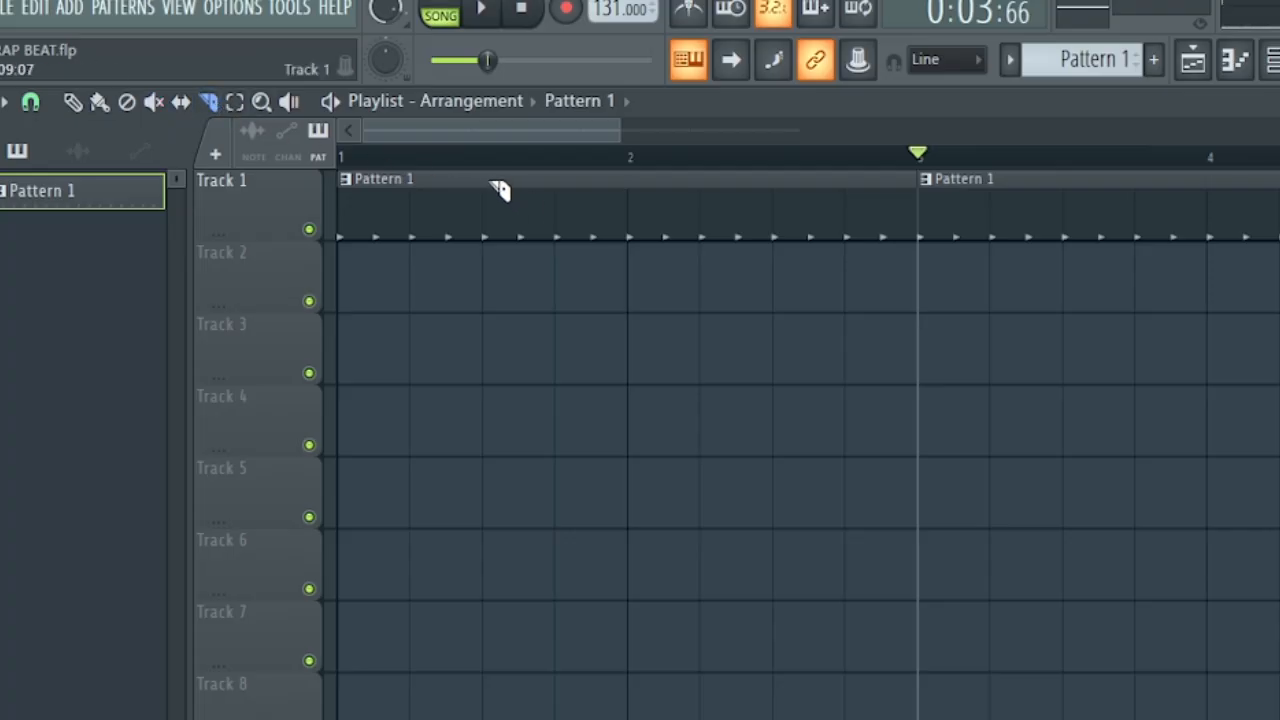
{"action": "left_click_drag", "start_coordinate": [500, 190], "coordinate": [486, 337]}
{"action": "left_click_drag", "start_coordinate": [638, 190], "coordinate": [632, 254]}
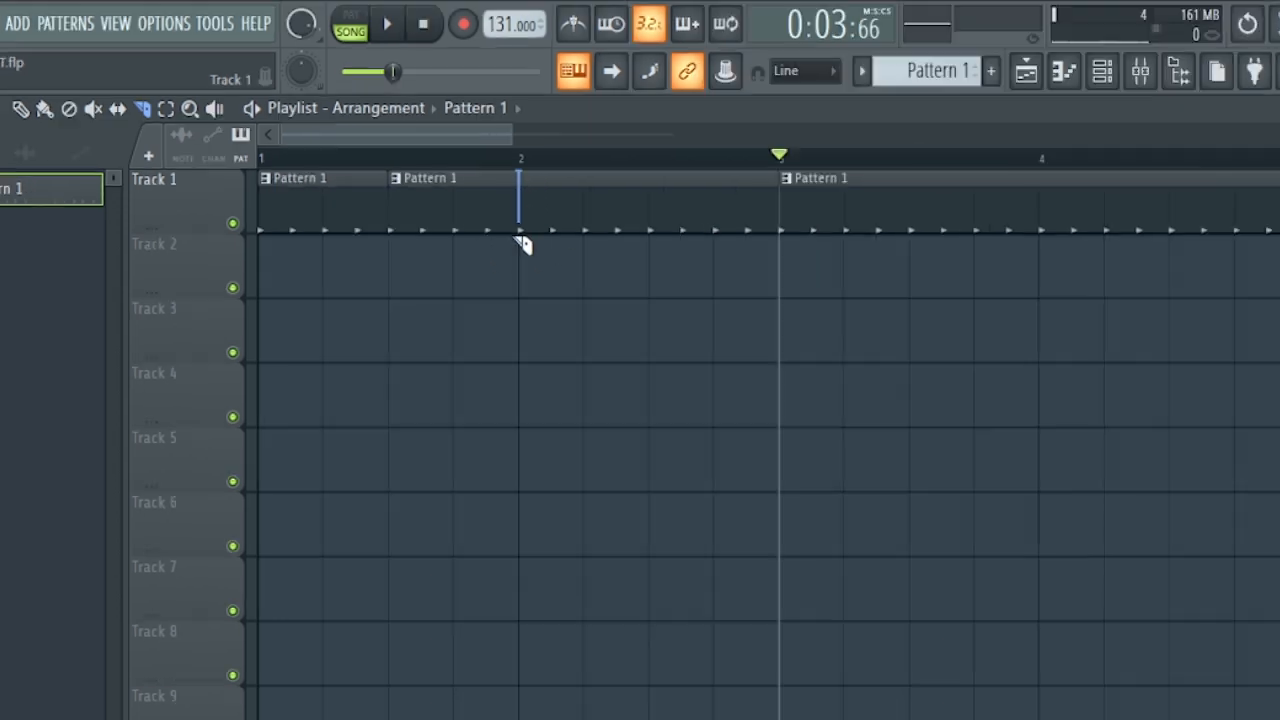
{"action": "left_click_drag", "start_coordinate": [522, 243], "coordinate": [519, 330]}
{"action": "left_click_drag", "start_coordinate": [708, 322], "coordinate": [709, 326]}
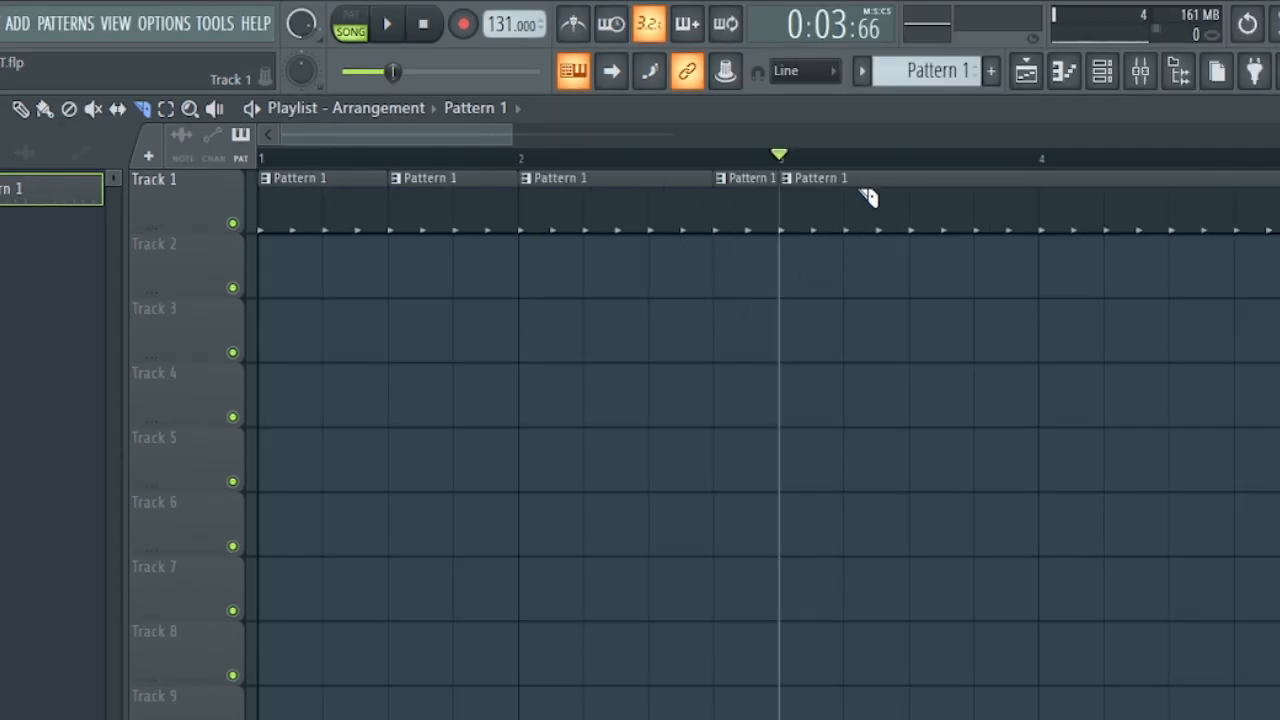
{"action": "left_click_drag", "start_coordinate": [865, 192], "coordinate": [856, 286]}
{"action": "left_click_drag", "start_coordinate": [1043, 228], "coordinate": [1041, 230]}
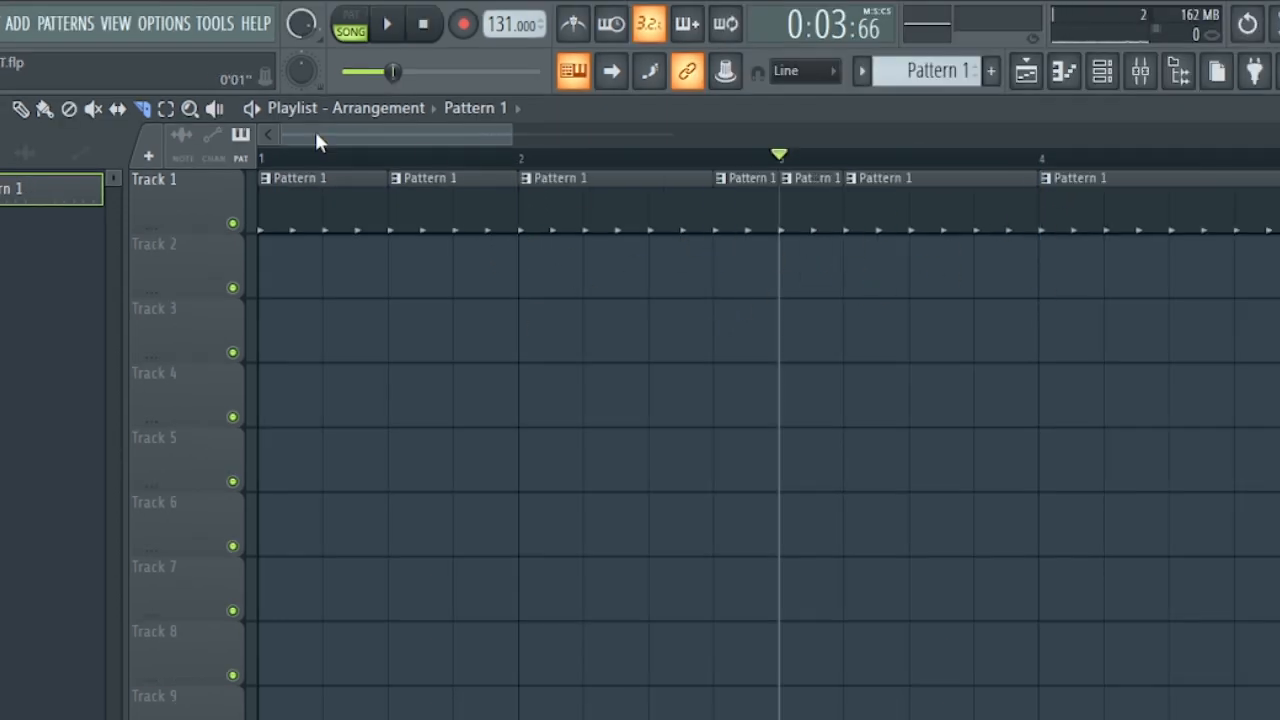
Delete every sliced piece and remaining Pattern 1 clip from Track 1 with the Draw tool.
{"action": "left_click", "coordinate": [22, 112]}
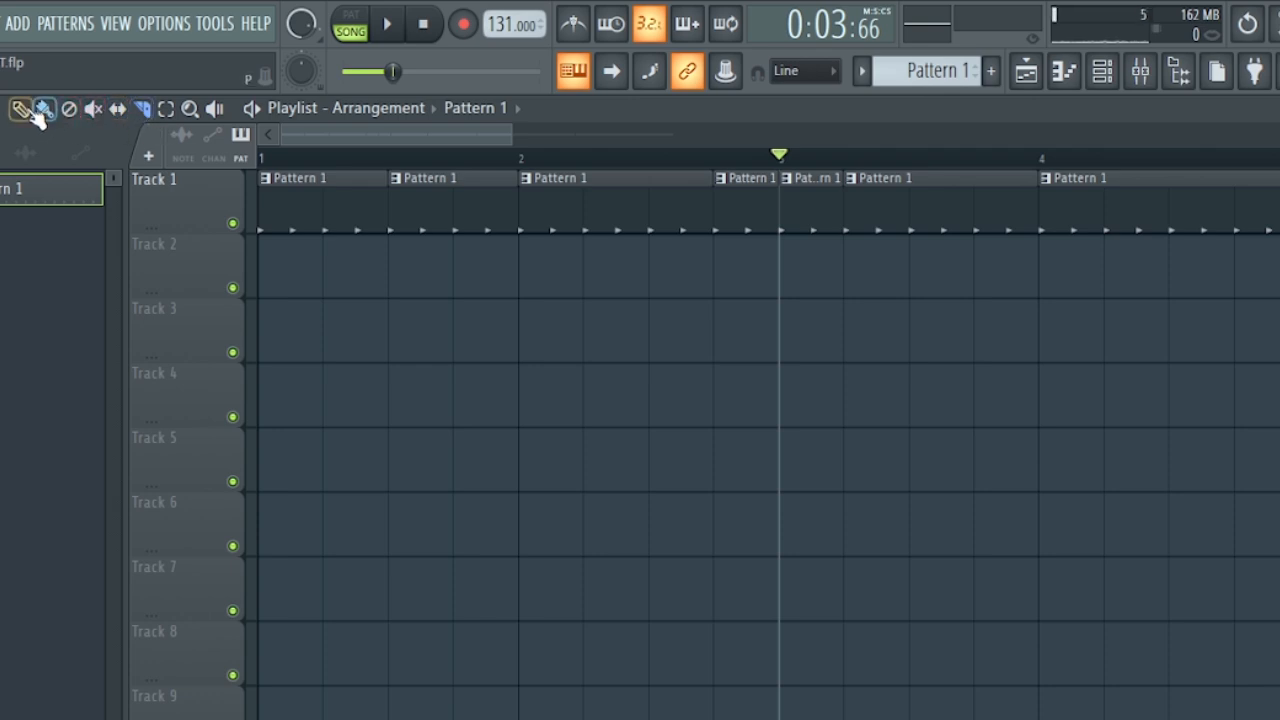
{"action": "right_click", "coordinate": [345, 216]}
{"action": "right_click", "coordinate": [546, 217]}
{"action": "right_click", "coordinate": [817, 217]}
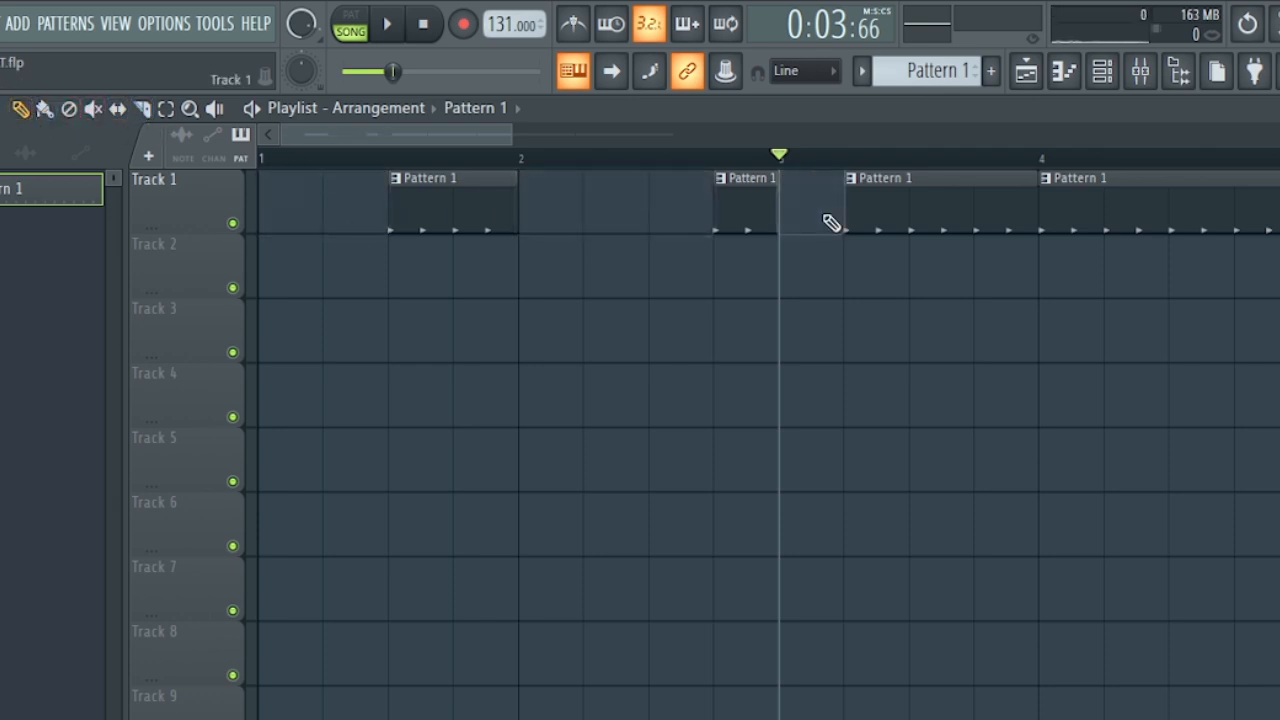
{"action": "right_click", "coordinate": [1088, 205]}
{"action": "left_click_drag", "start_coordinate": [508, 134], "coordinate": [1151, 195]}
{"action": "right_click", "coordinate": [632, 170]}
{"action": "right_click", "coordinate": [520, 170]}
{"action": "right_click", "coordinate": [410, 168]}
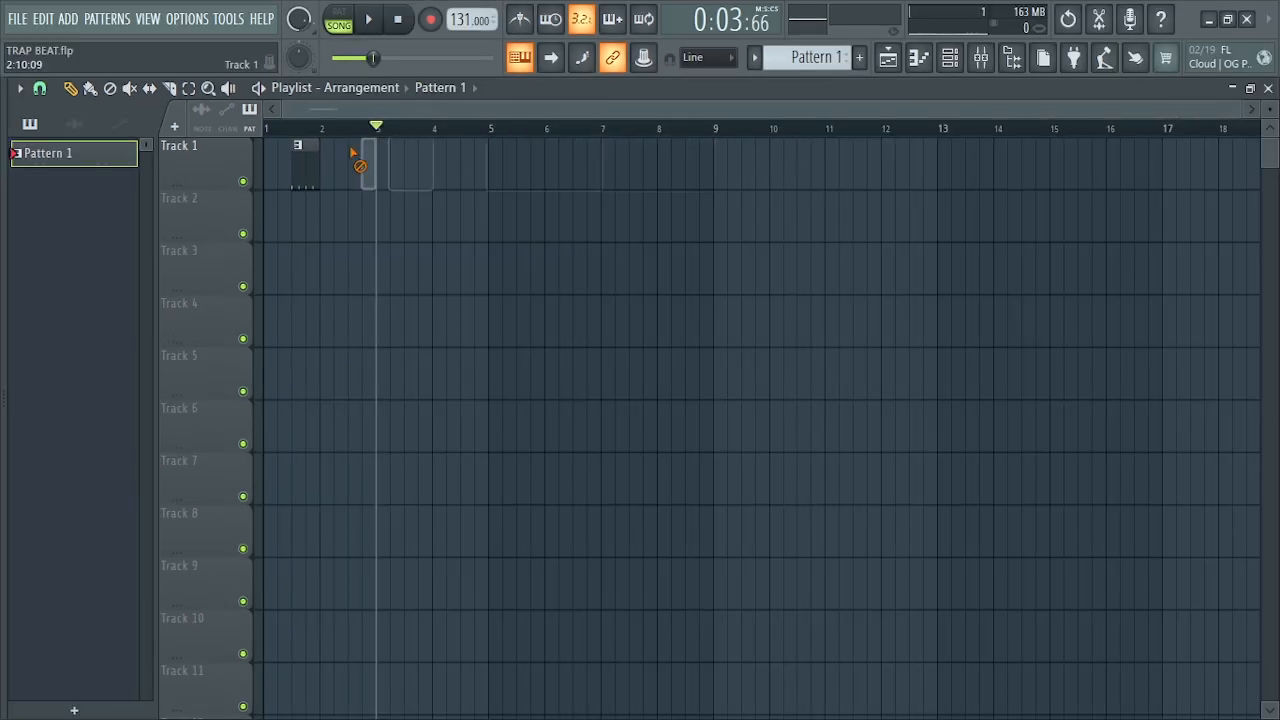
{"action": "right_click", "coordinate": [367, 166]}
{"action": "right_click", "coordinate": [300, 165]}
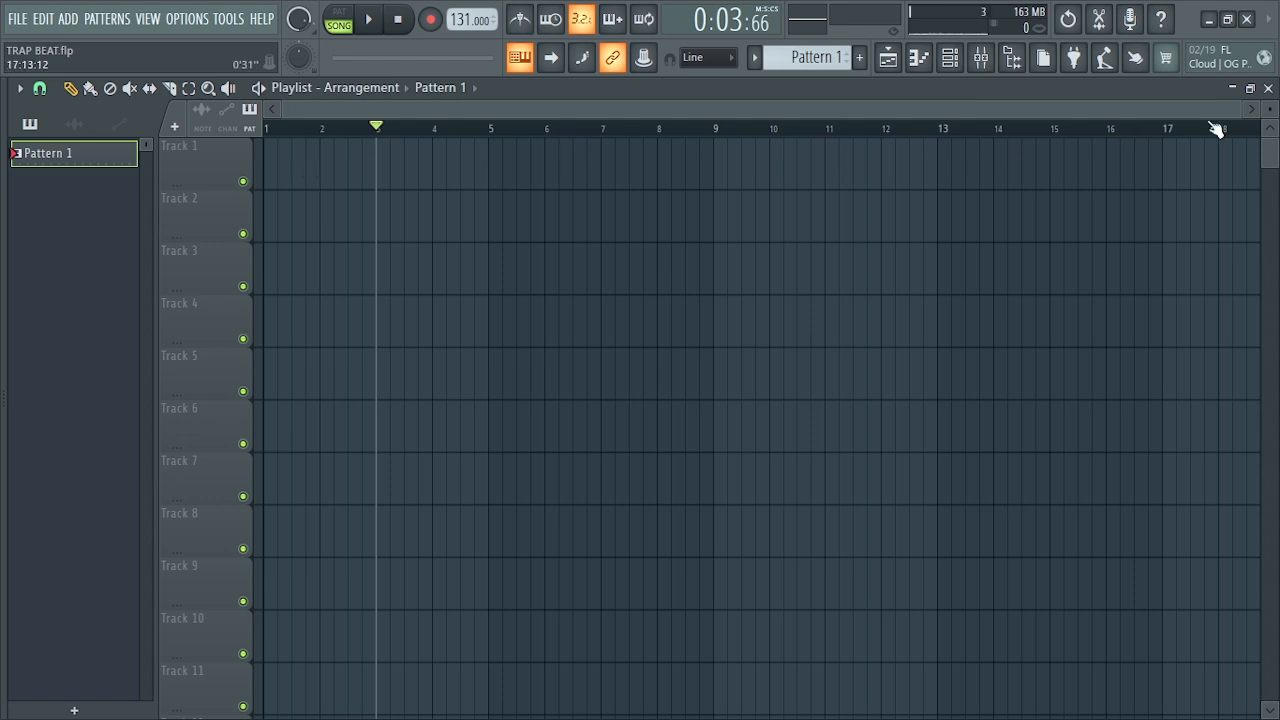
Show the Channel rack on its own with the Playlist closed, and reposition it in the workspace.
{"action": "left_click_drag", "start_coordinate": [1238, 111], "coordinate": [944, 109]}
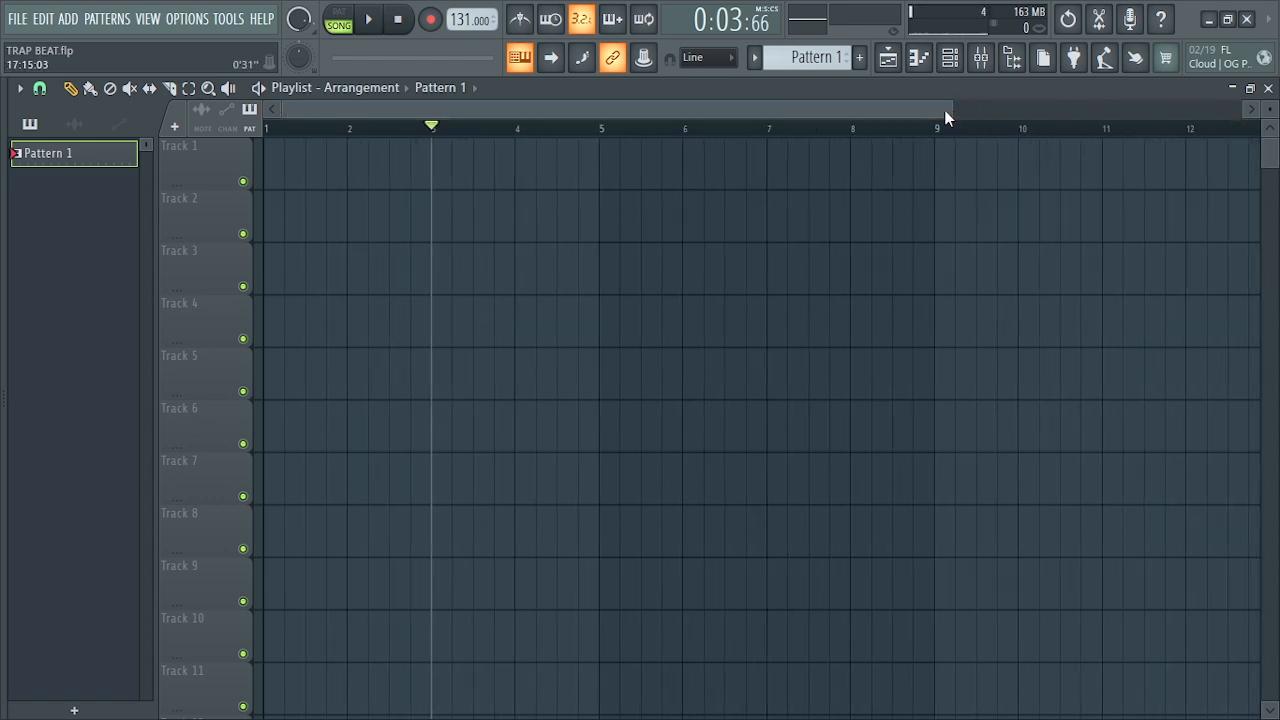
{"action": "left_click", "coordinate": [950, 57]}
{"action": "left_click_drag", "start_coordinate": [704, 328], "coordinate": [716, 272]}
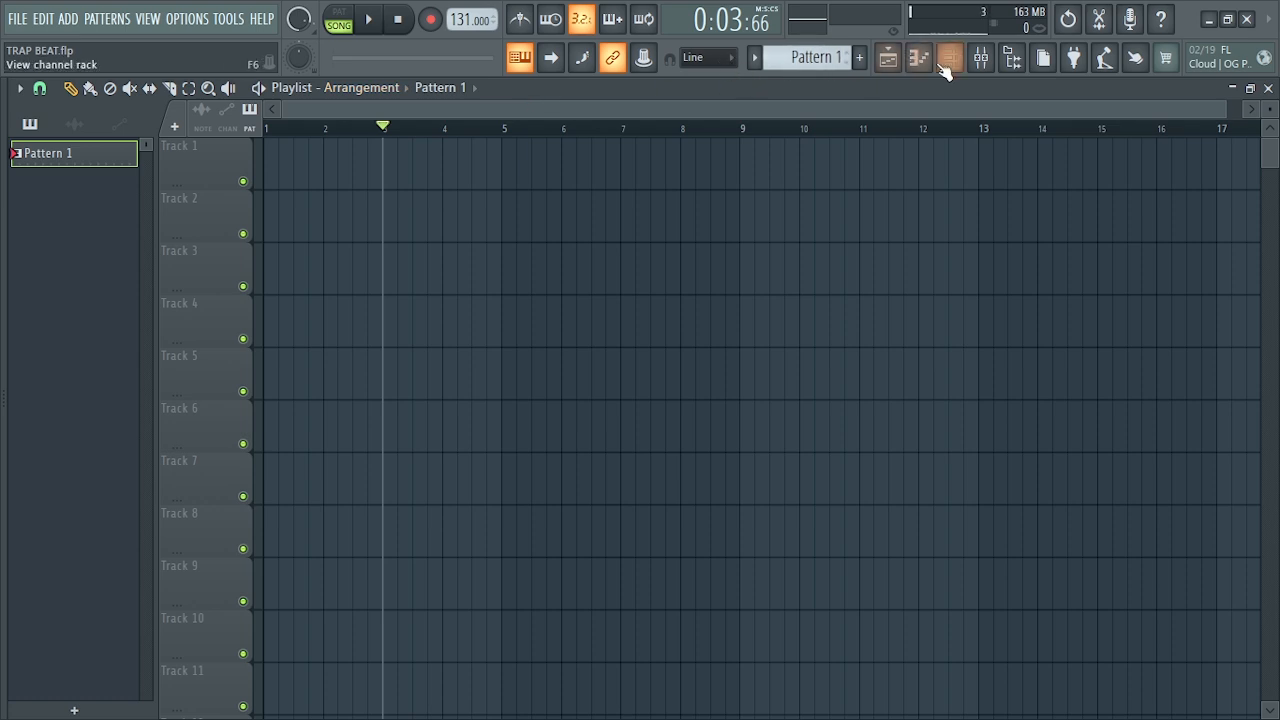
{"action": "key", "text": "F6"}
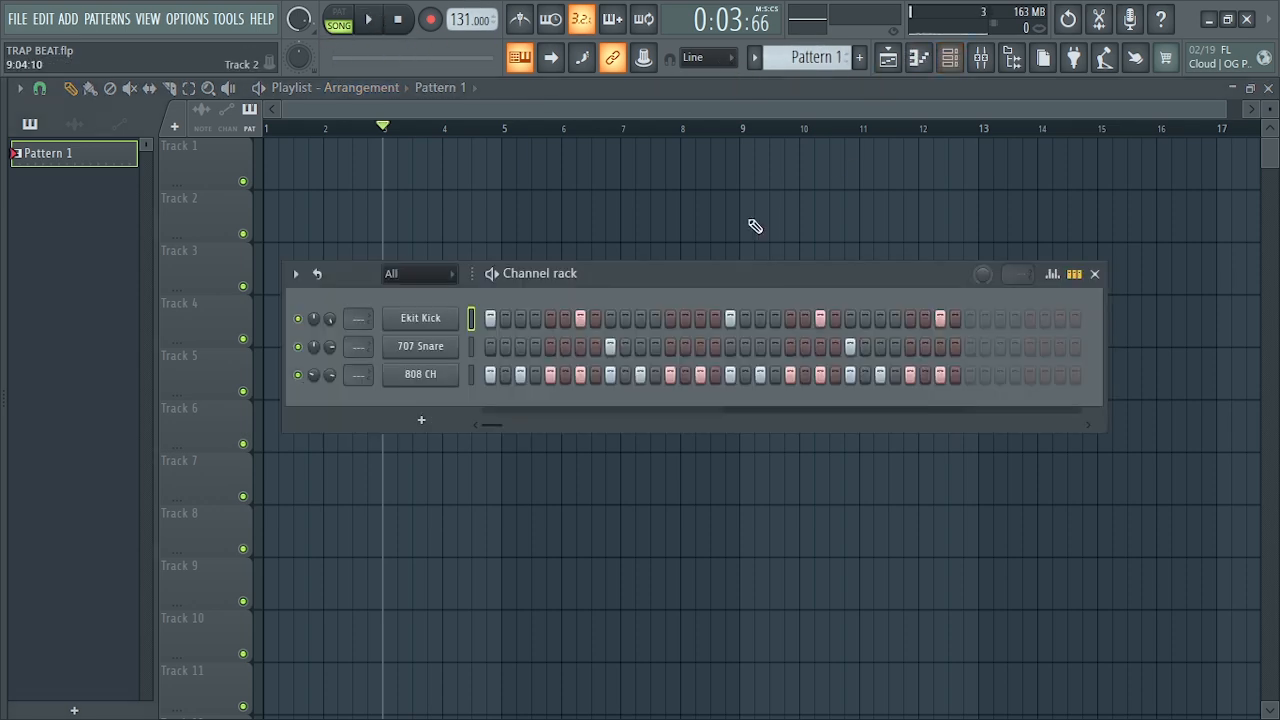
{"action": "left_click_drag", "start_coordinate": [684, 271], "coordinate": [668, 190]}
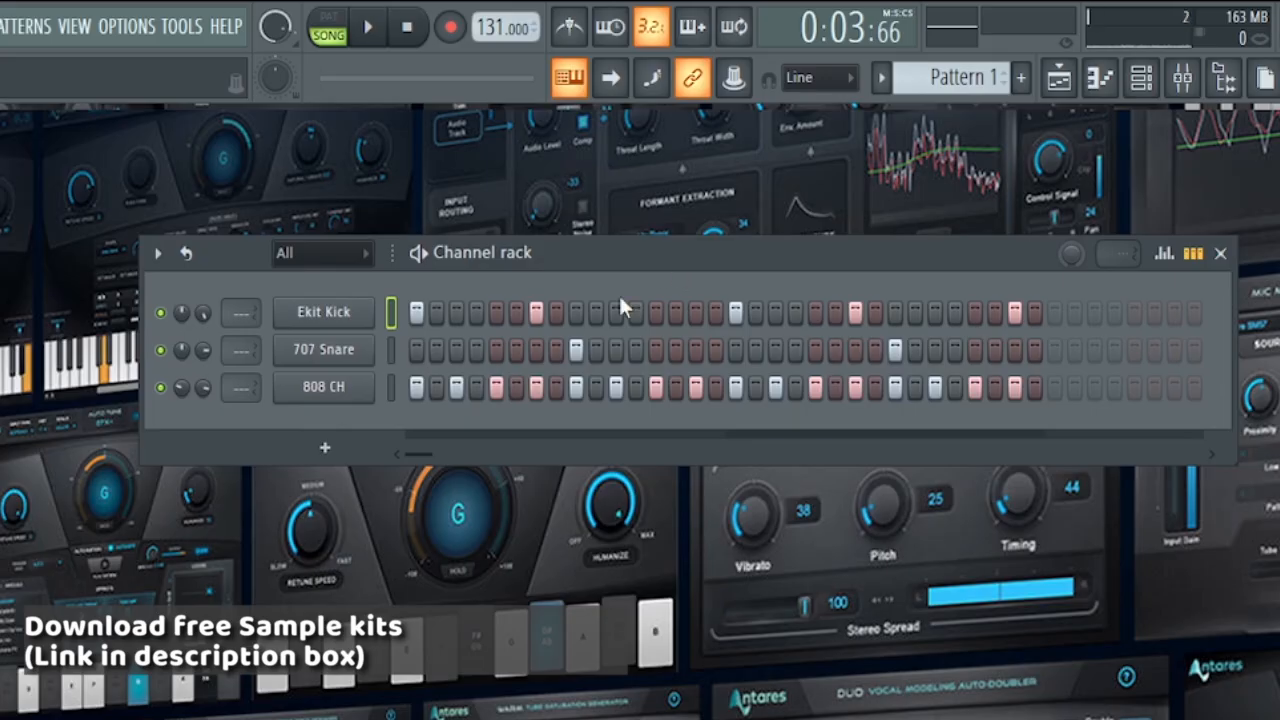
{"action": "left_click_drag", "start_coordinate": [557, 253], "coordinate": [533, 253]}
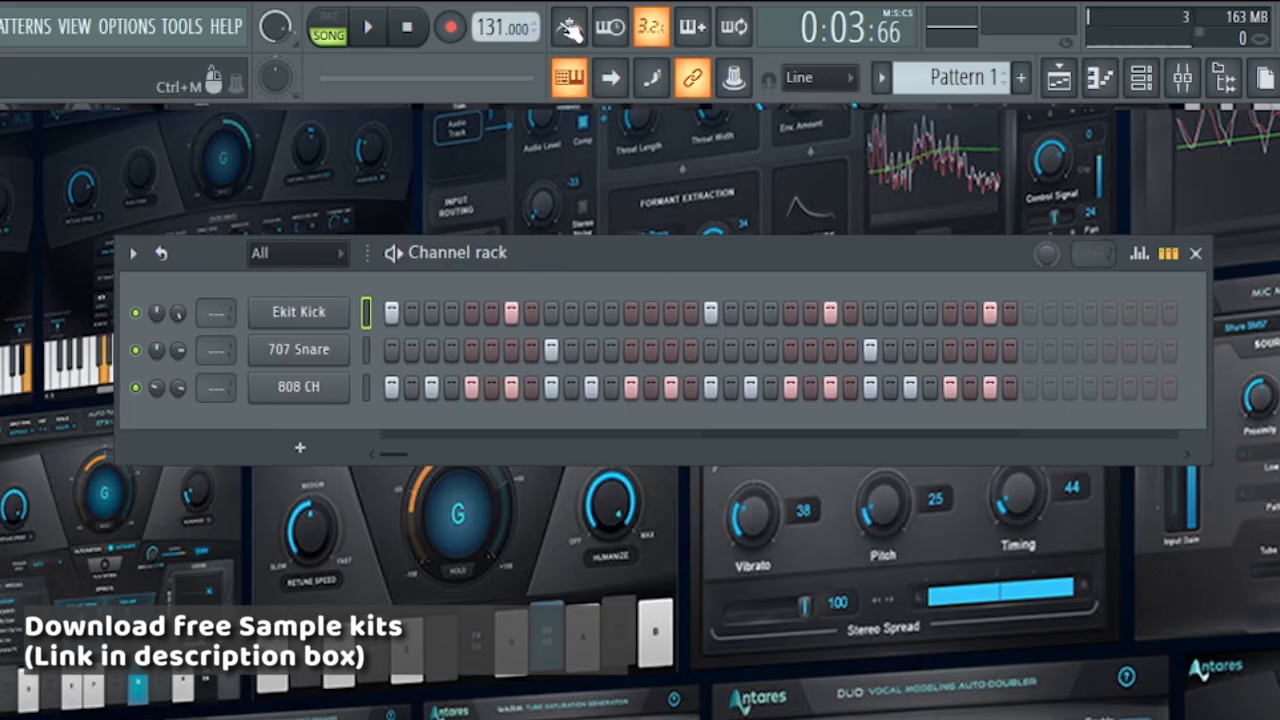
Turn on the metronome and adjust the Channel rack's position in the workspace.
{"action": "left_click", "coordinate": [575, 28]}
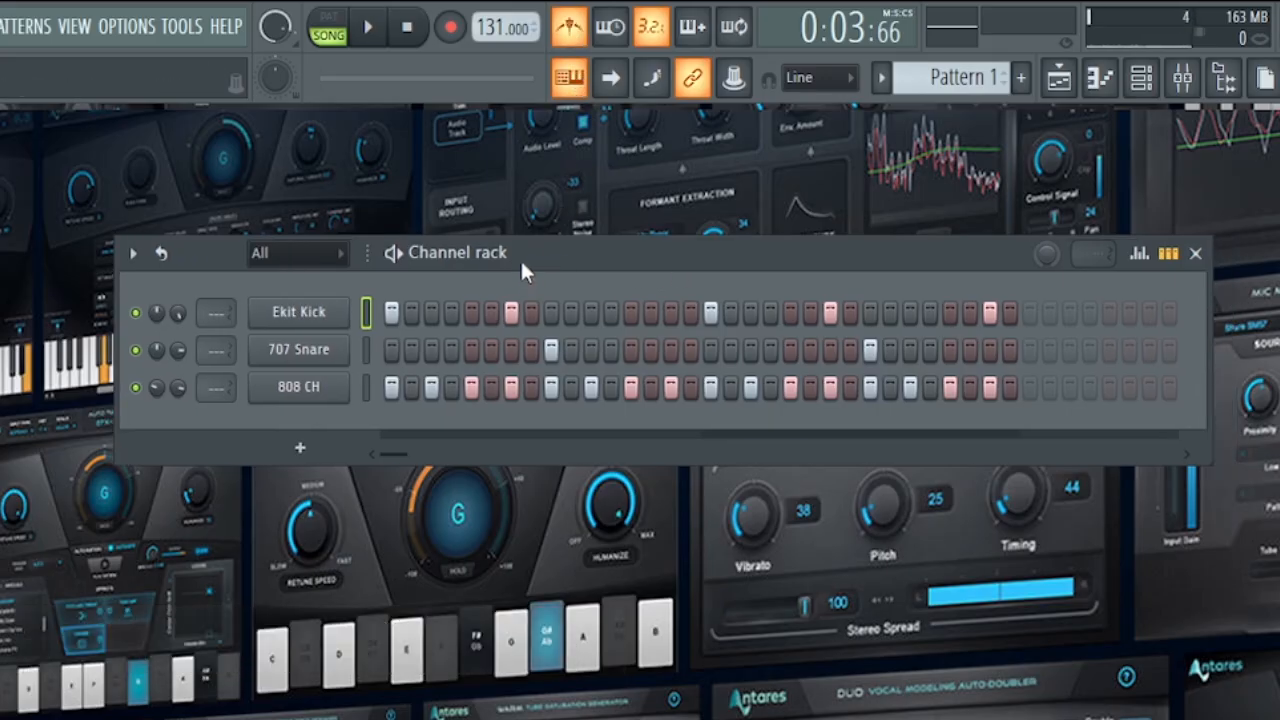
{"action": "mouse_move", "coordinate": [520, 258]}
{"action": "left_mouse_down"}
{"action": "mouse_move", "coordinate": [587, 259]}
{"action": "mouse_move", "coordinate": [540, 270]}
{"action": "left_mouse_up"}
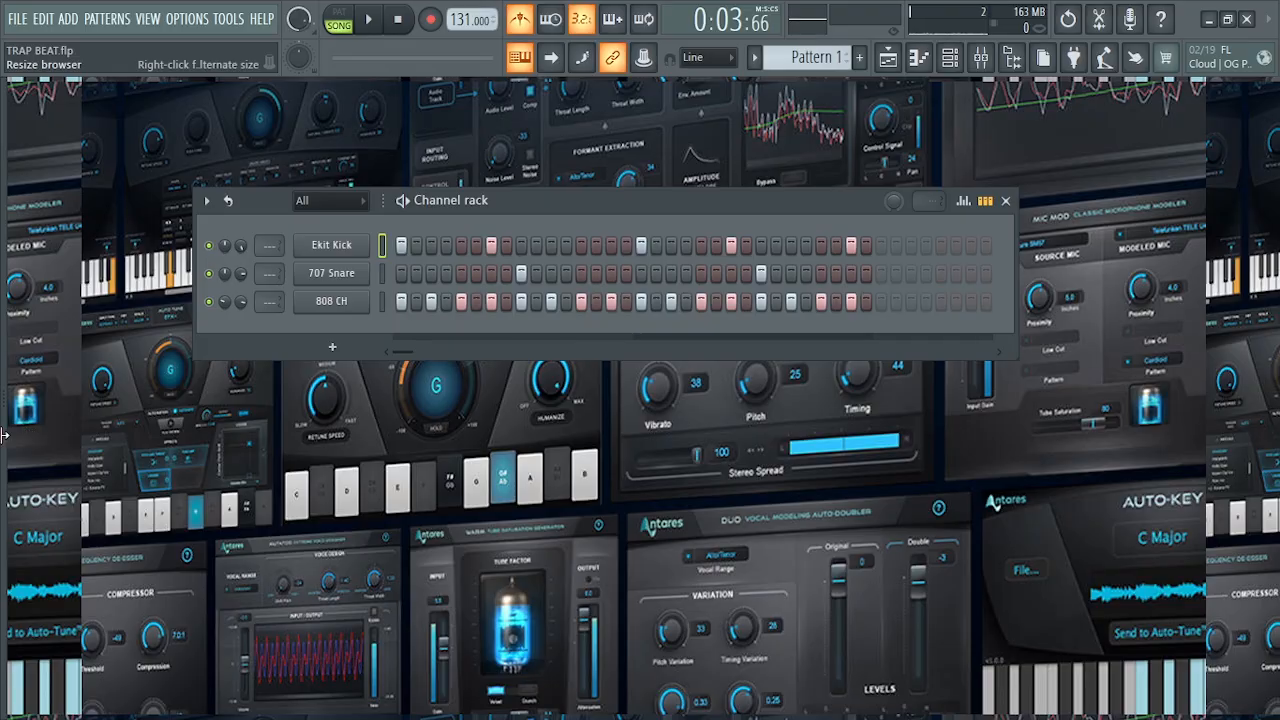
Reveal the sample browser and add DNC Clap 1 from the Drums Percussion pack to the Channel rack as a new channel.
{"action": "left_click_drag", "start_coordinate": [4, 409], "coordinate": [179, 404]}
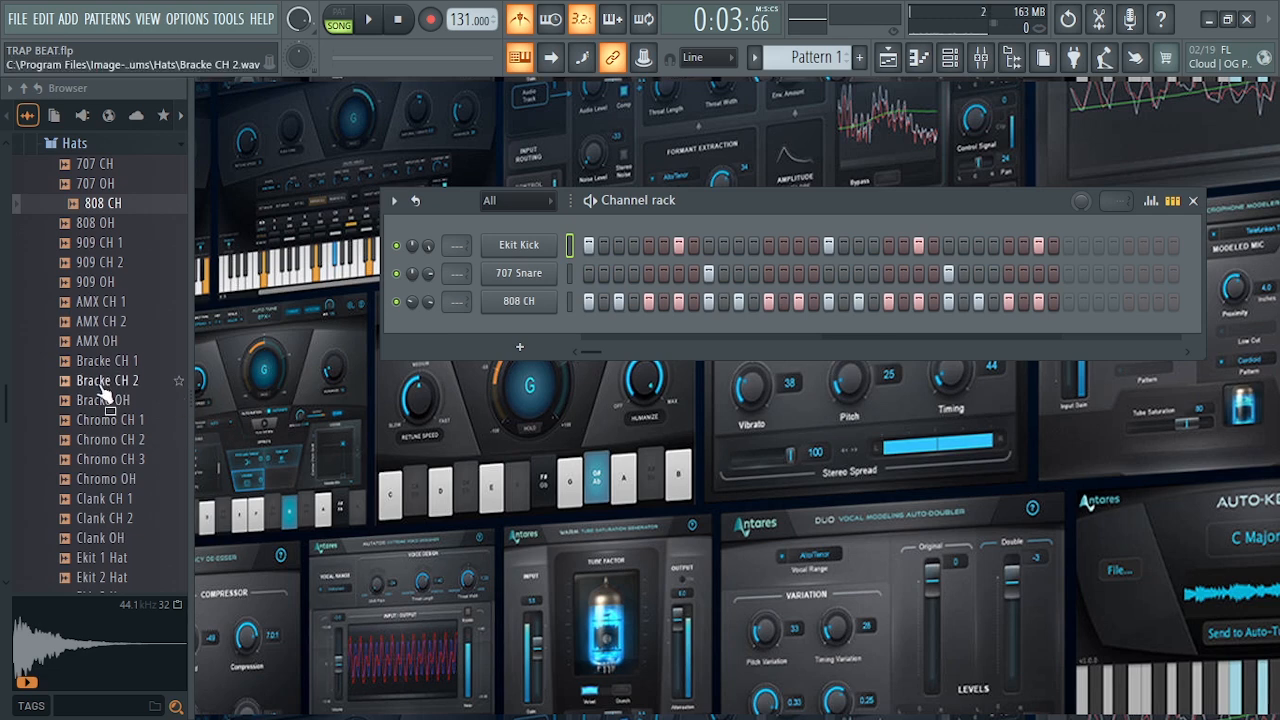
{"action": "scroll", "coordinate": [102, 380], "scroll_direction": "up", "scroll_amount": 3}
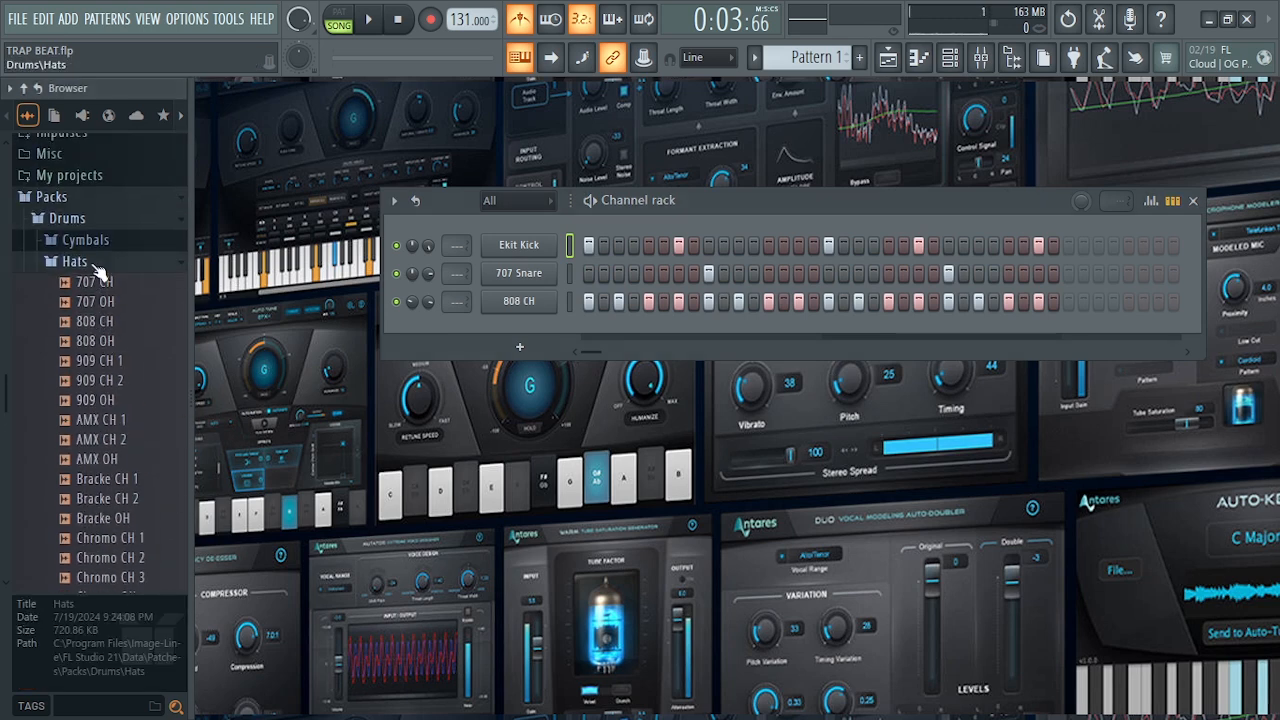
{"action": "left_click", "coordinate": [96, 263]}
{"action": "left_click", "coordinate": [94, 326]}
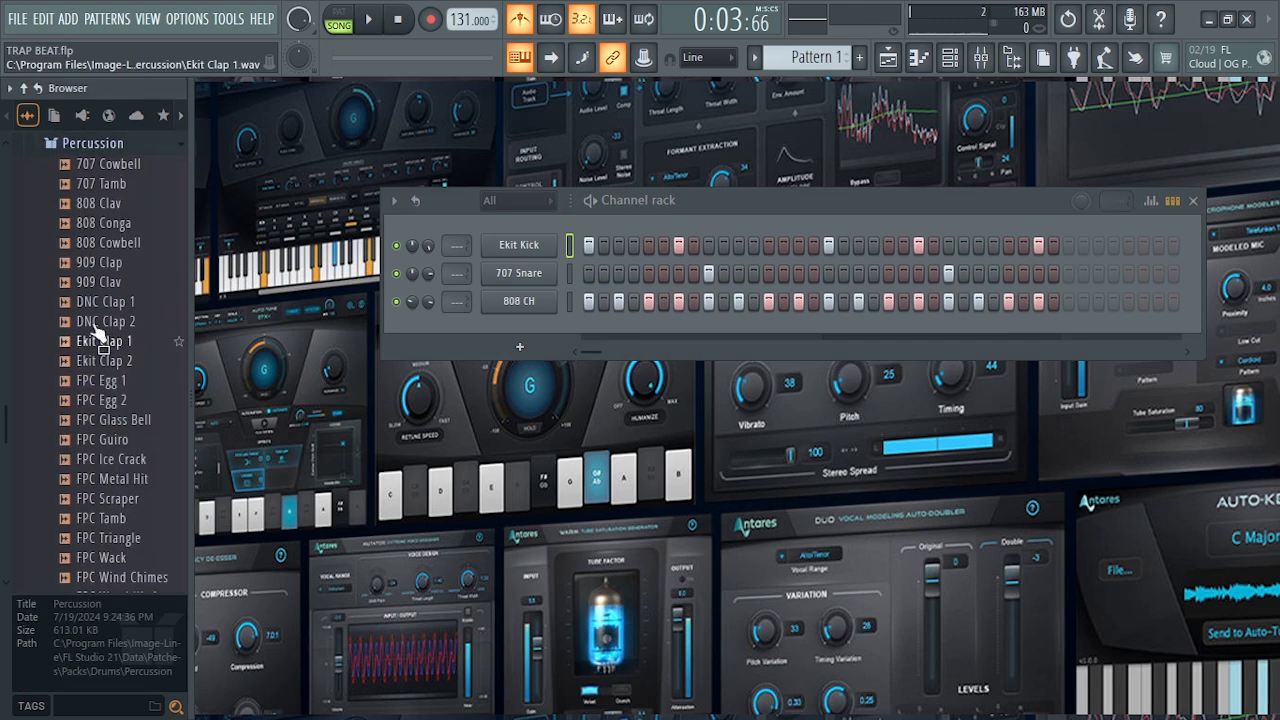
{"action": "left_click_drag", "start_coordinate": [98, 282], "coordinate": [516, 344]}
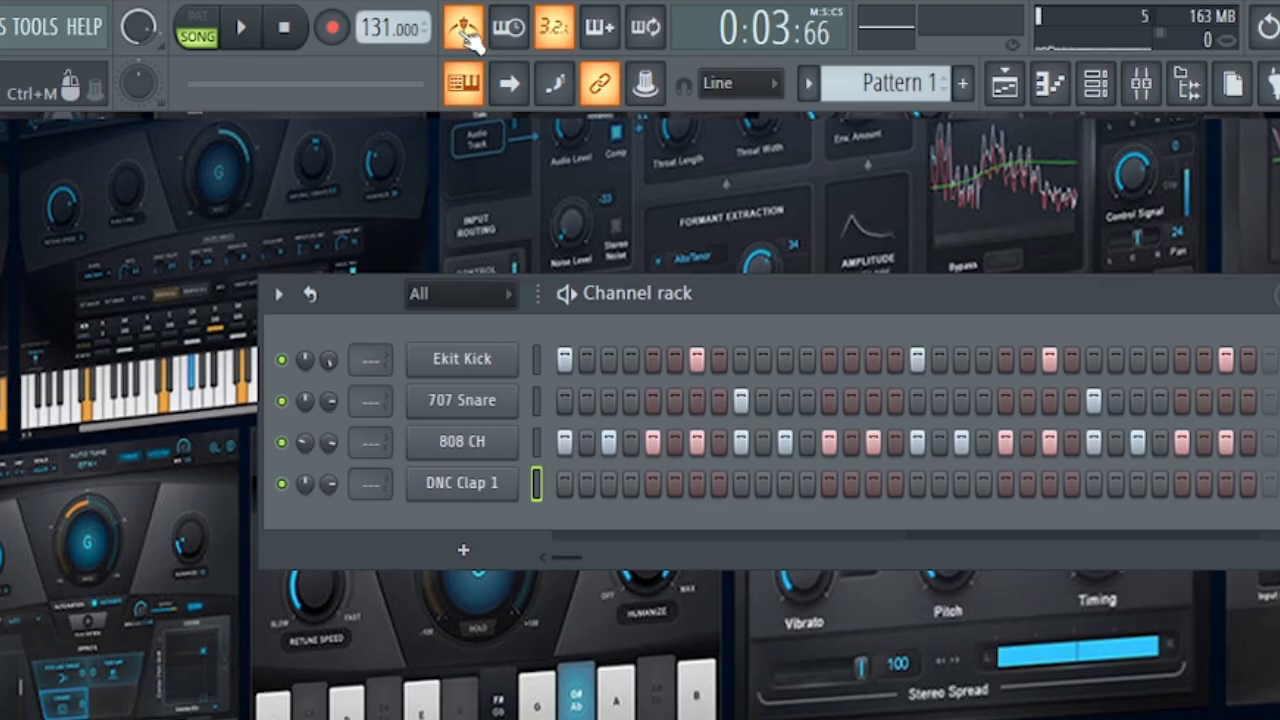
Listen to the metronome, change its sound to Hi-hat, and start playback to hear it.
{"action": "key", "text": "space"}
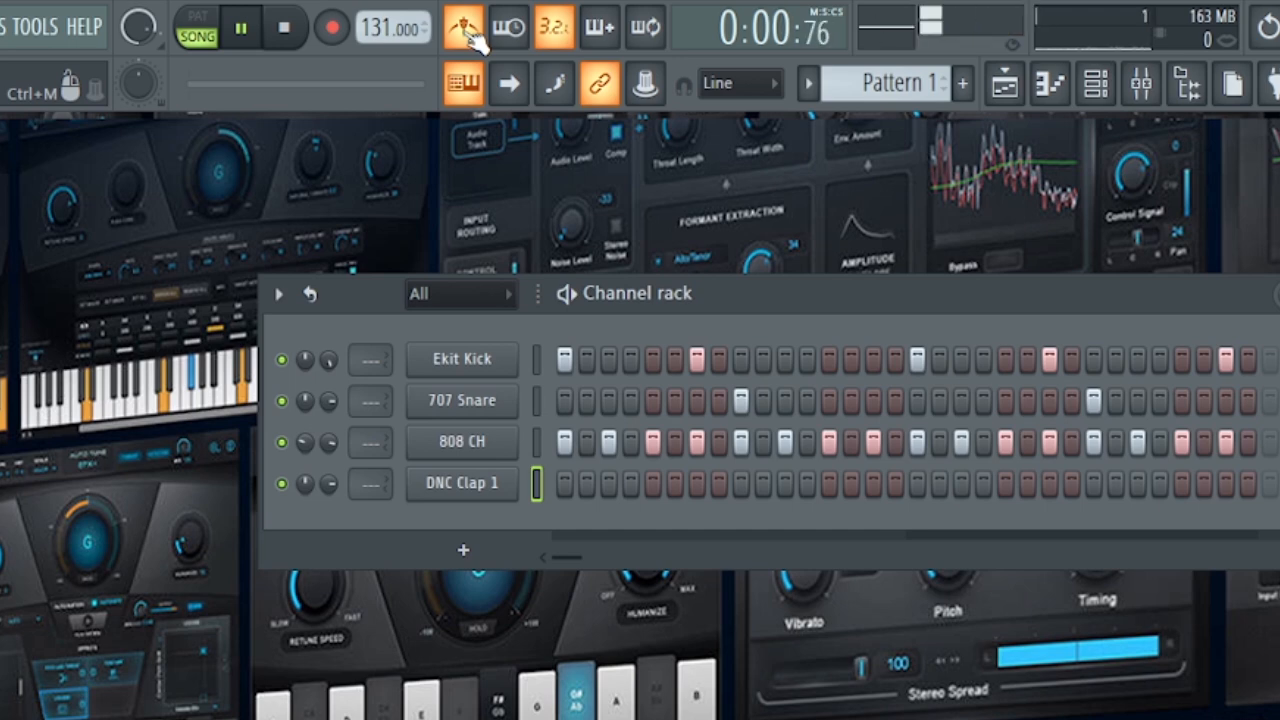
{"action": "key", "text": "space"}
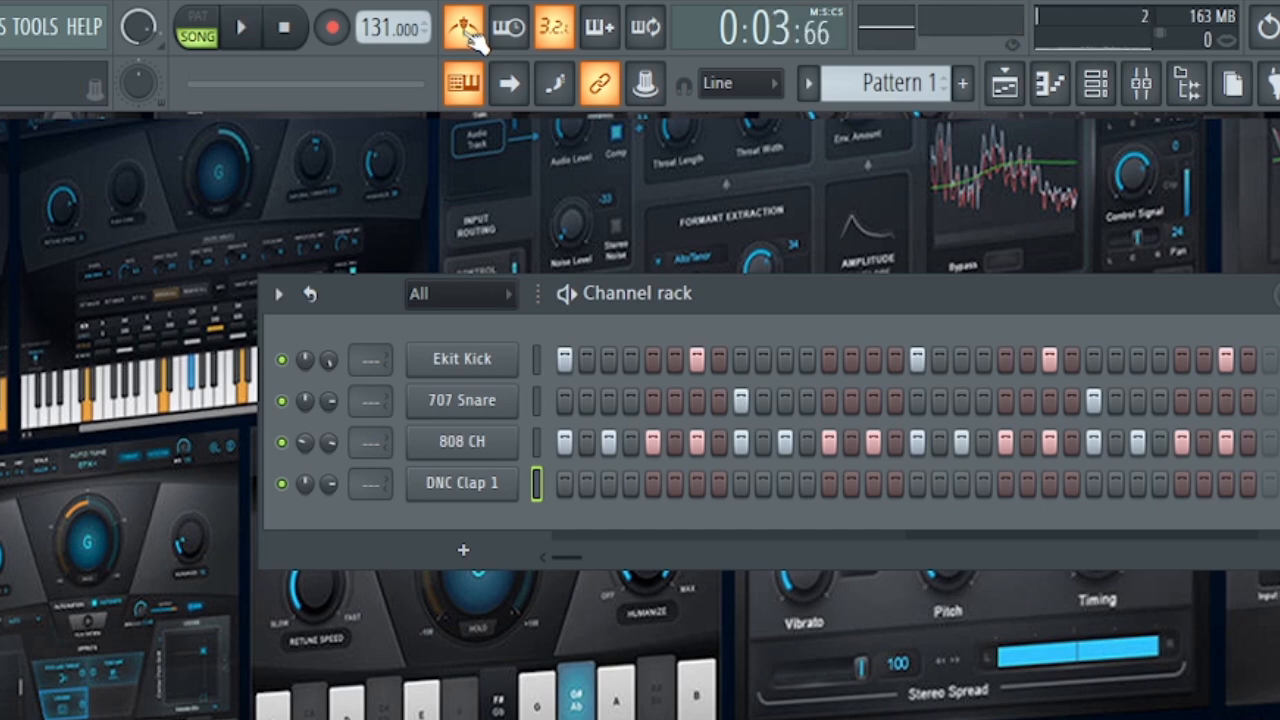
{"action": "right_click", "coordinate": [470, 33]}
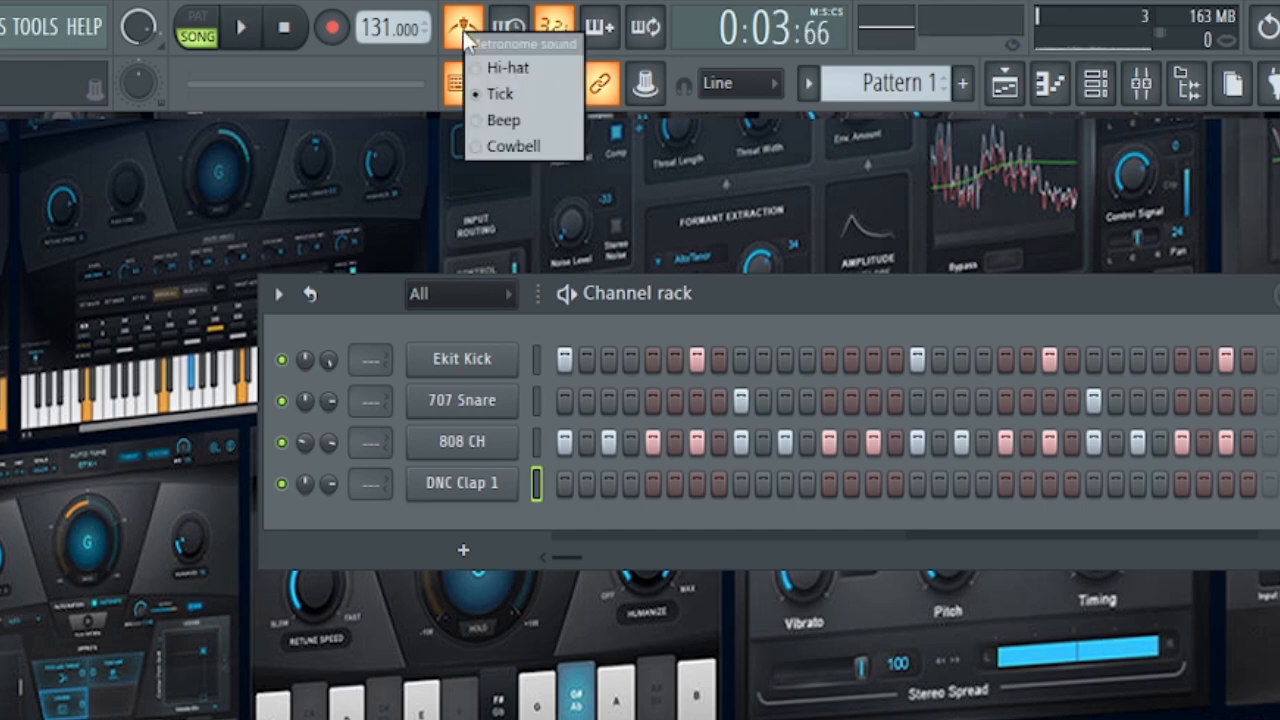
{"action": "left_click", "coordinate": [503, 68]}
{"action": "key", "text": "space"}
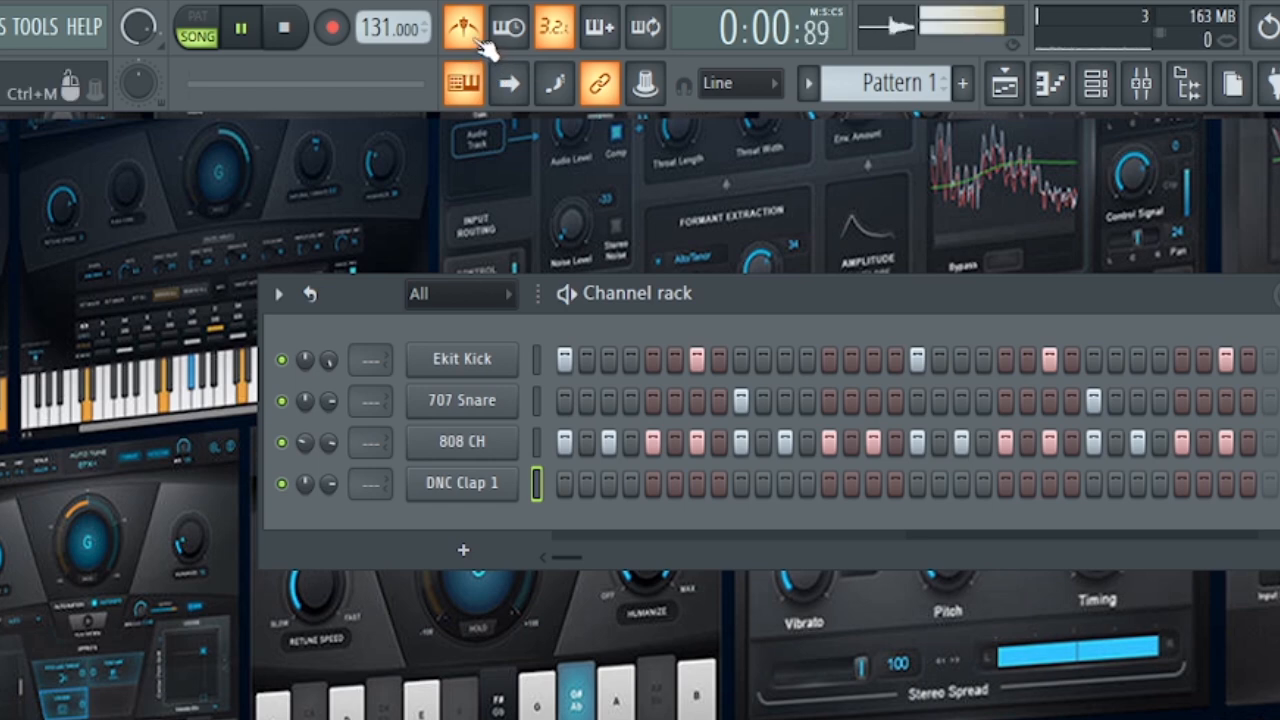
Audition the Beep and Cowbell metronome sounds during playback and return the sound to Hi-hat.
{"action": "right_click", "coordinate": [475, 48]}
{"action": "left_click", "coordinate": [510, 124]}
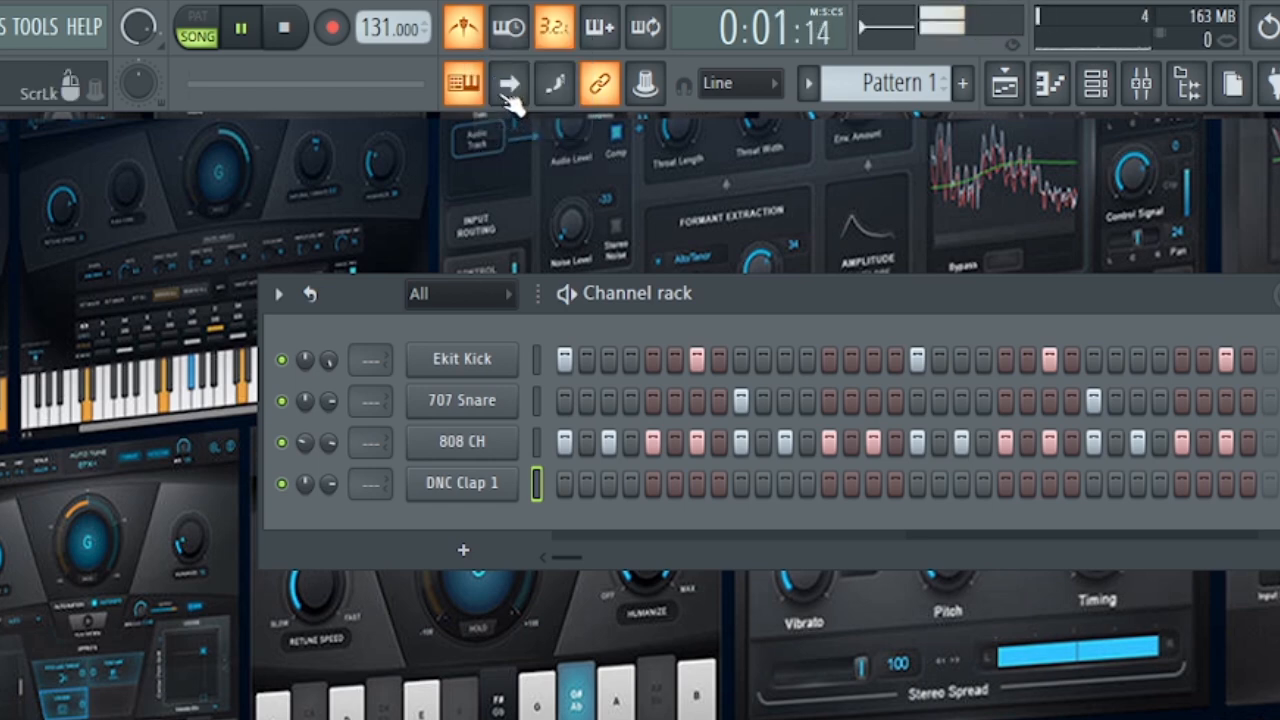
{"action": "right_click", "coordinate": [478, 45]}
{"action": "left_click", "coordinate": [531, 144]}
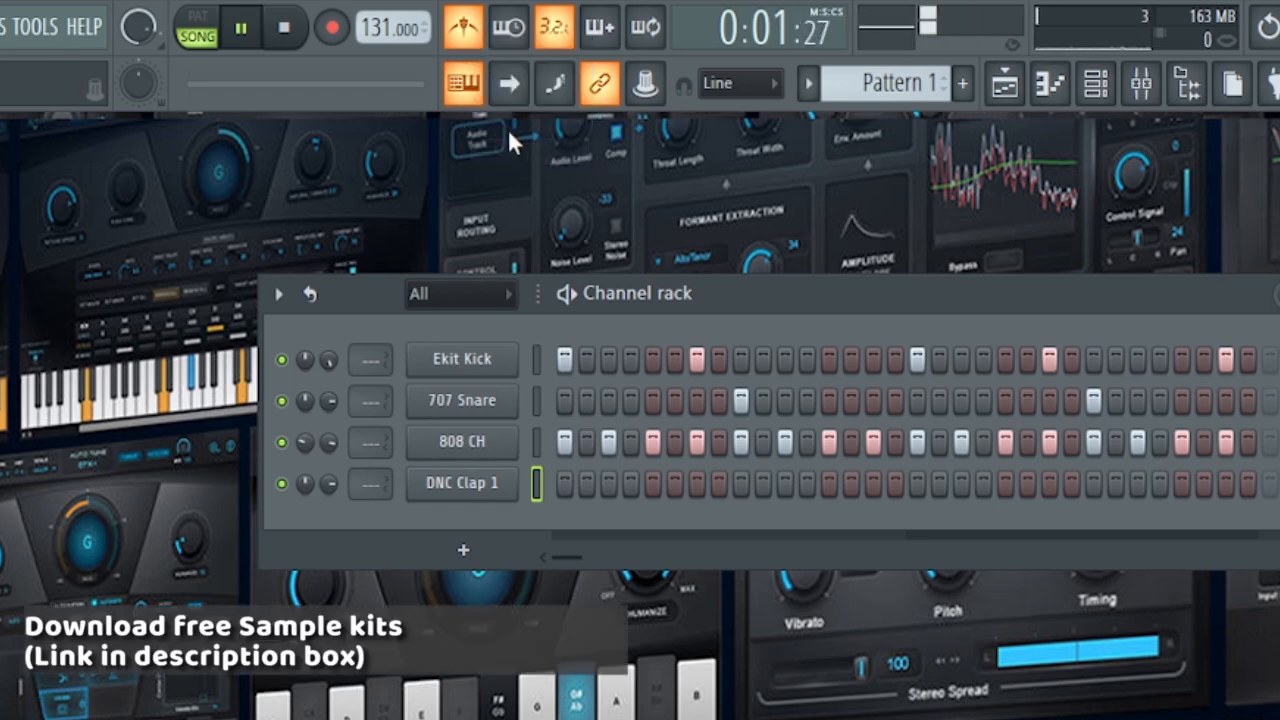
{"action": "right_click", "coordinate": [470, 43]}
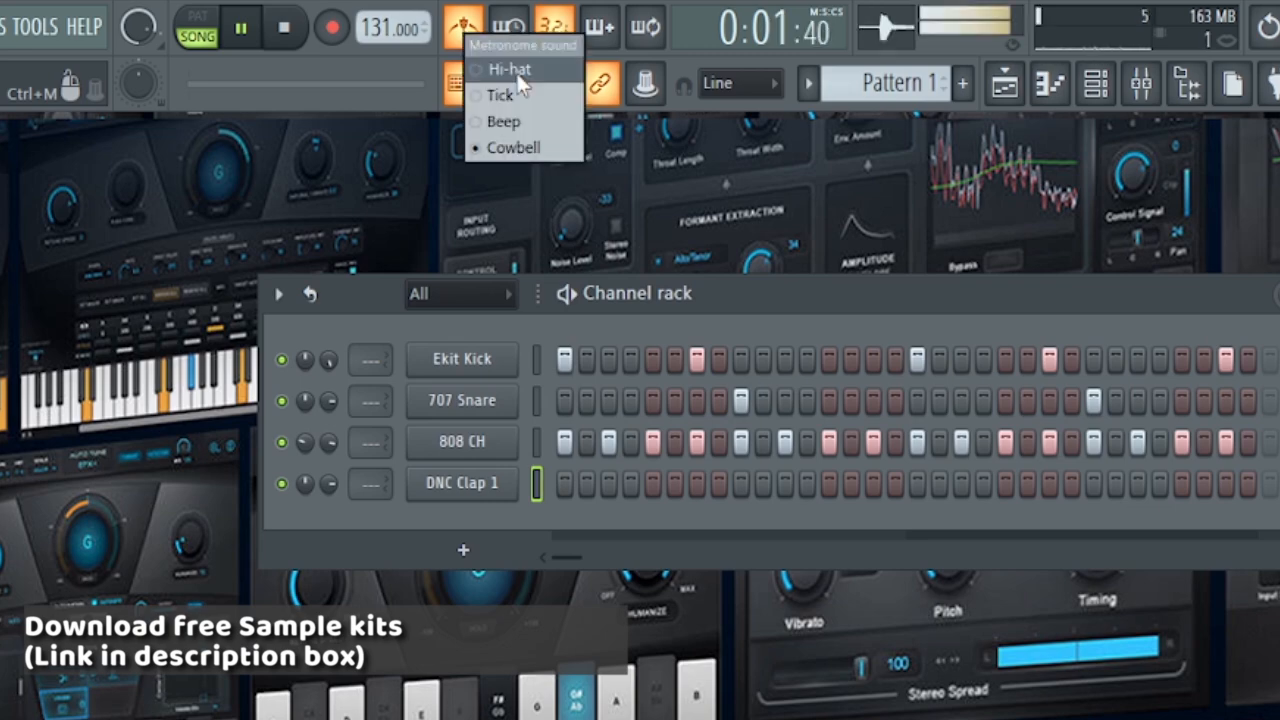
{"action": "left_click", "coordinate": [517, 74]}
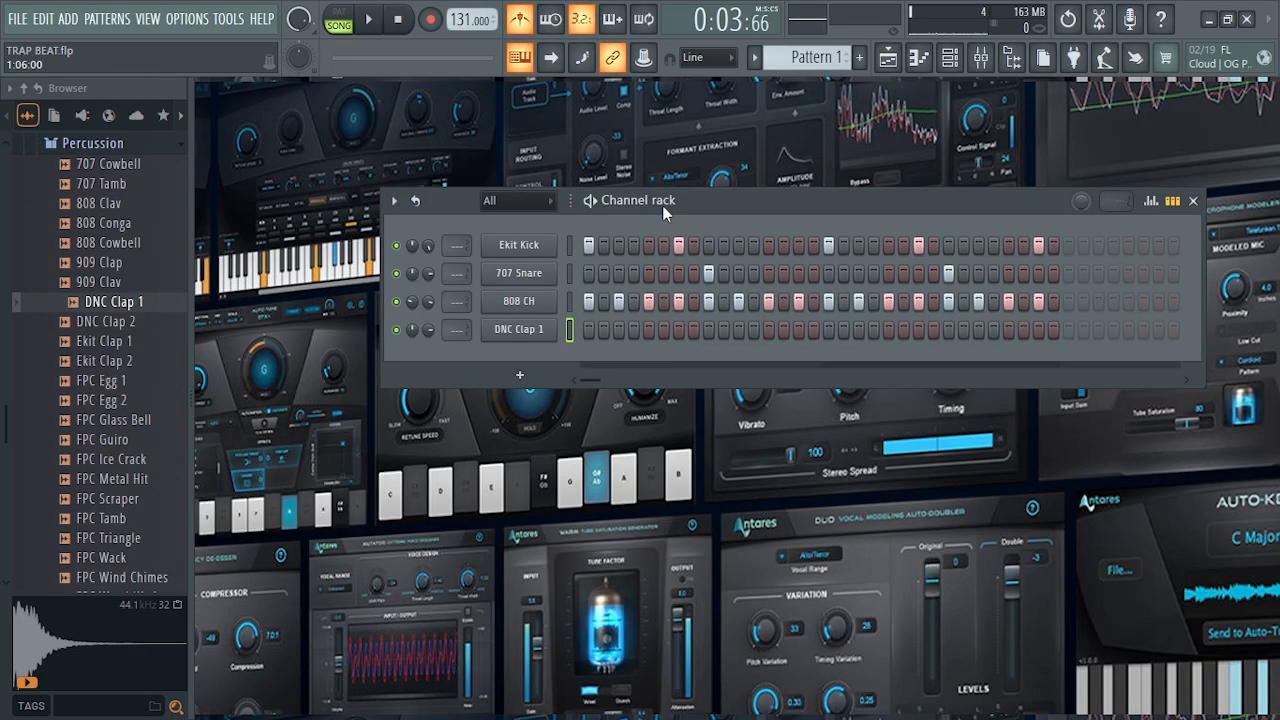
Move the Channel rack closer to the centre of the workspace.
{"action": "left_click_drag", "start_coordinate": [662, 205], "coordinate": [621, 213]}
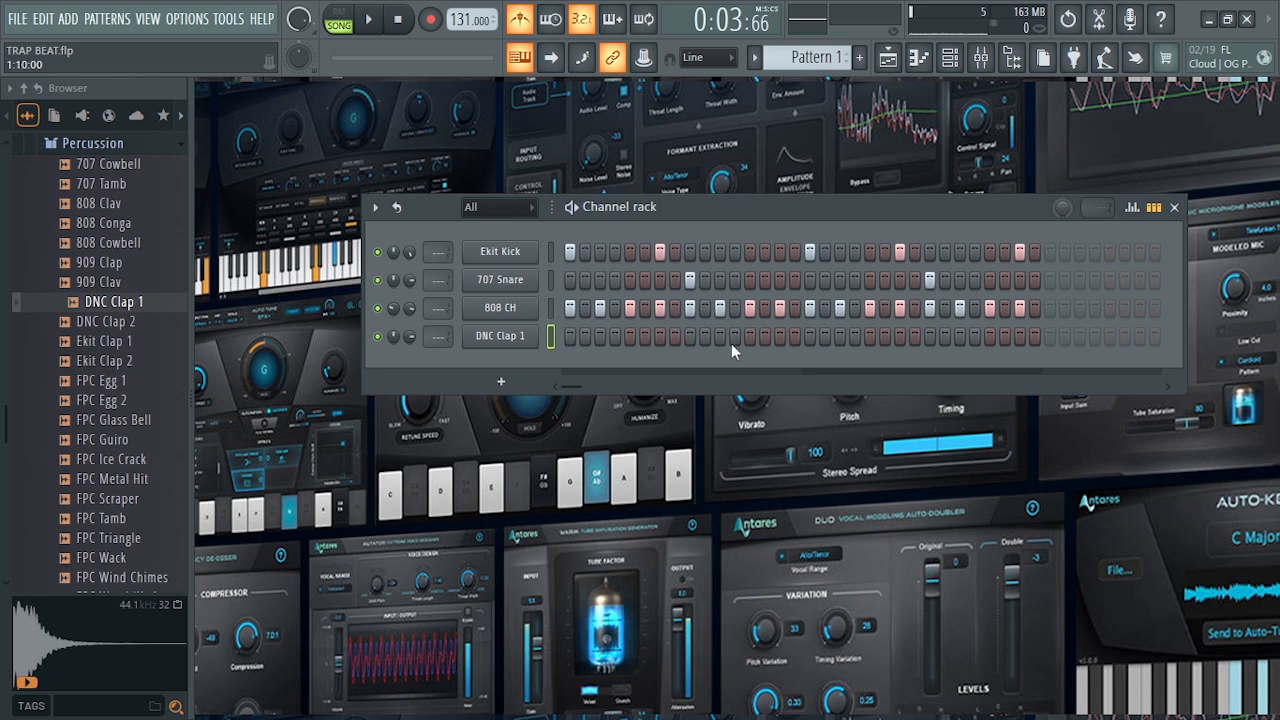
{"action": "left_click_drag", "start_coordinate": [757, 206], "coordinate": [677, 233]}
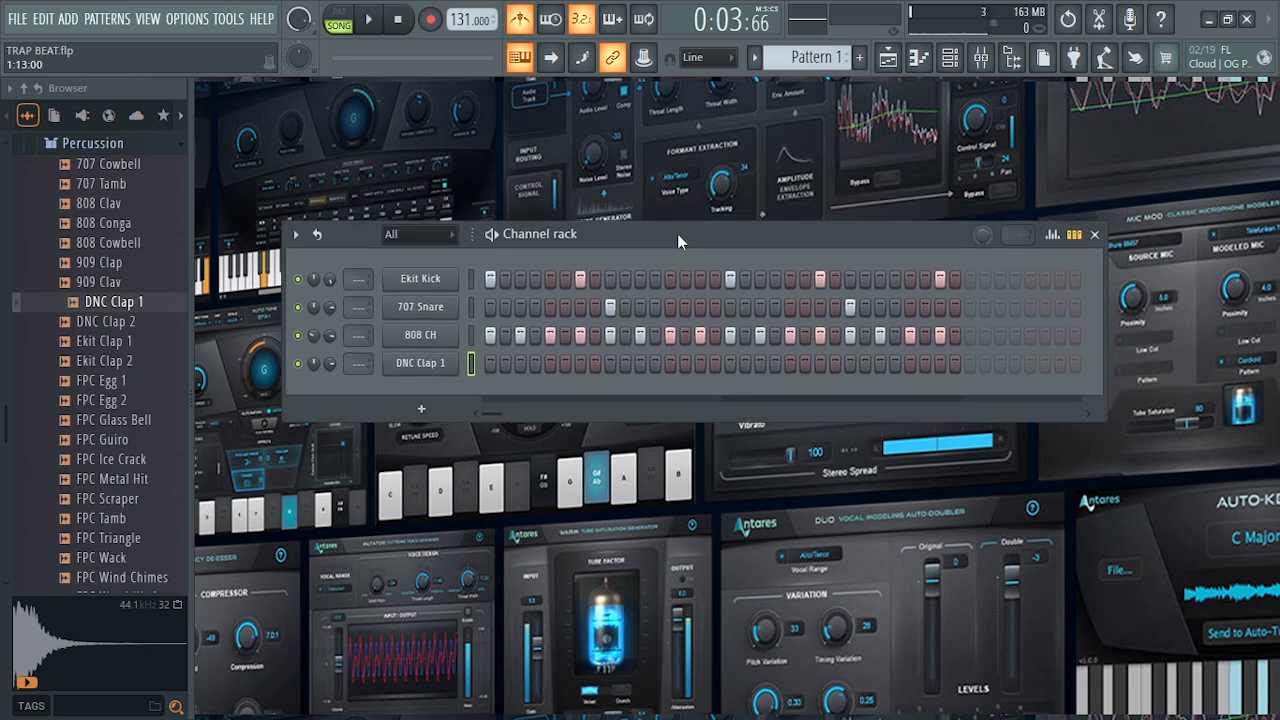